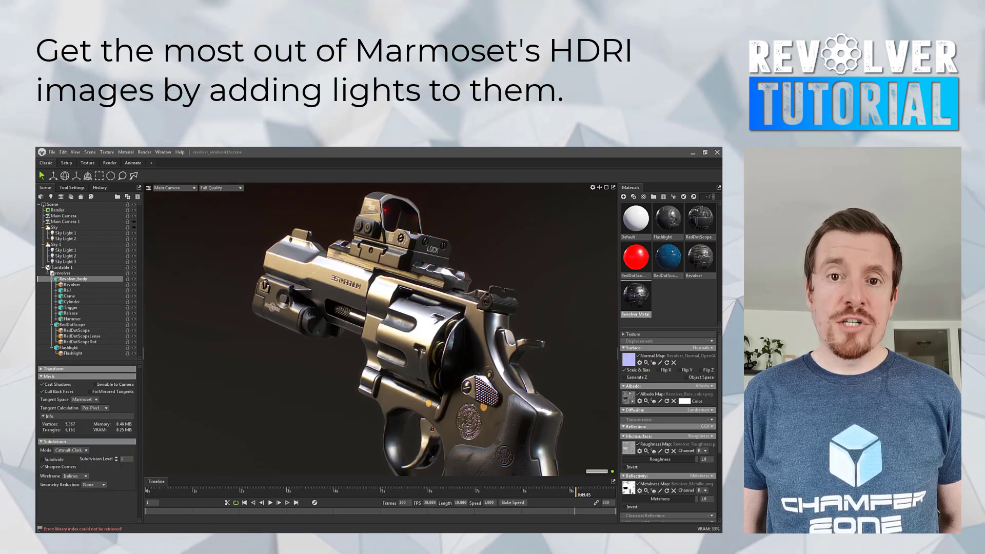
left_click_drag(428, 314, 186, 304)
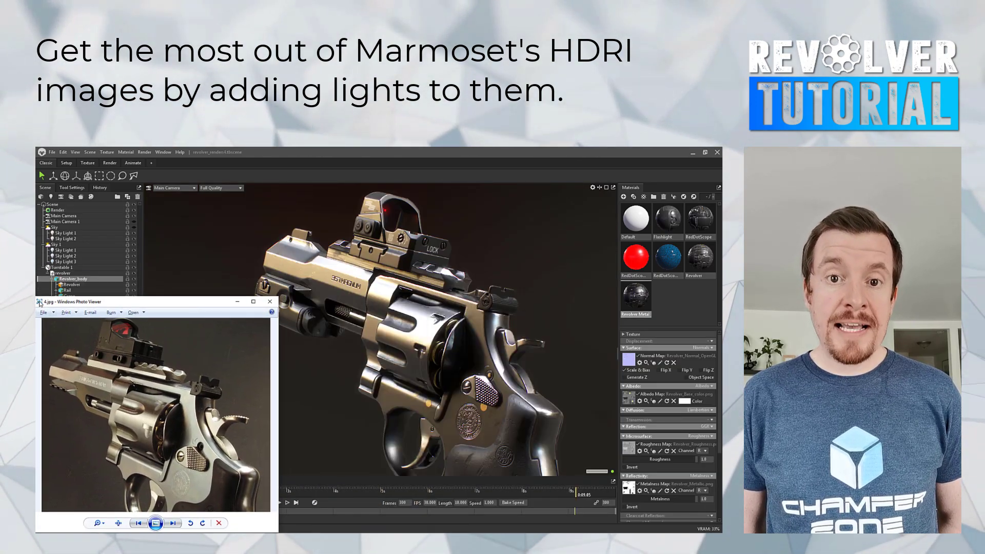
left_click_drag(36, 298, 40, 332)
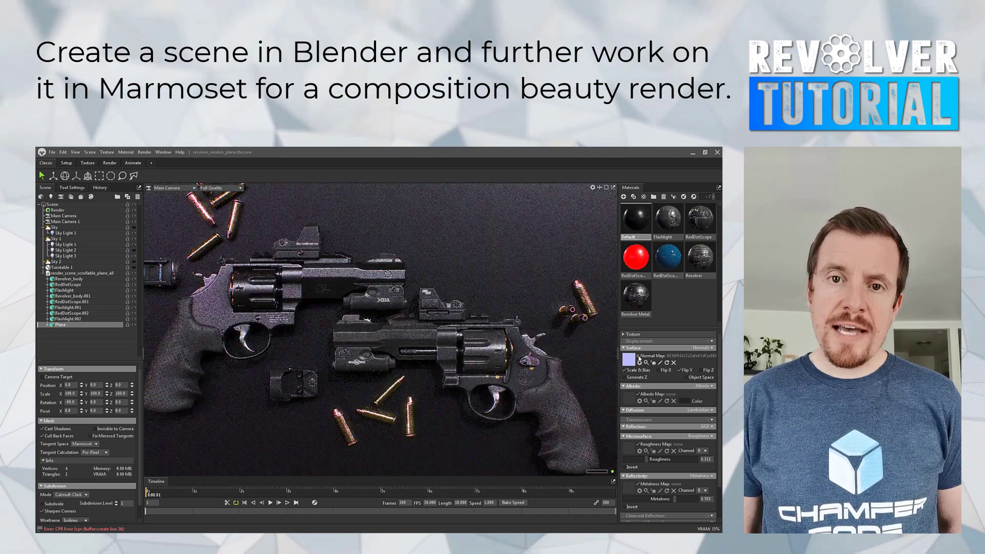
left_click(685, 400)
left_click(320, 410)
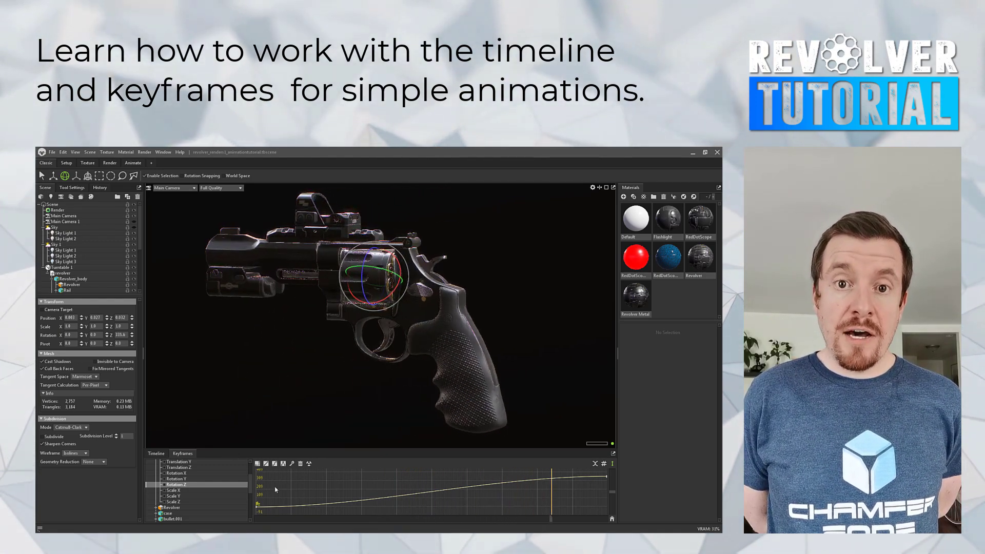
left_click(161, 454)
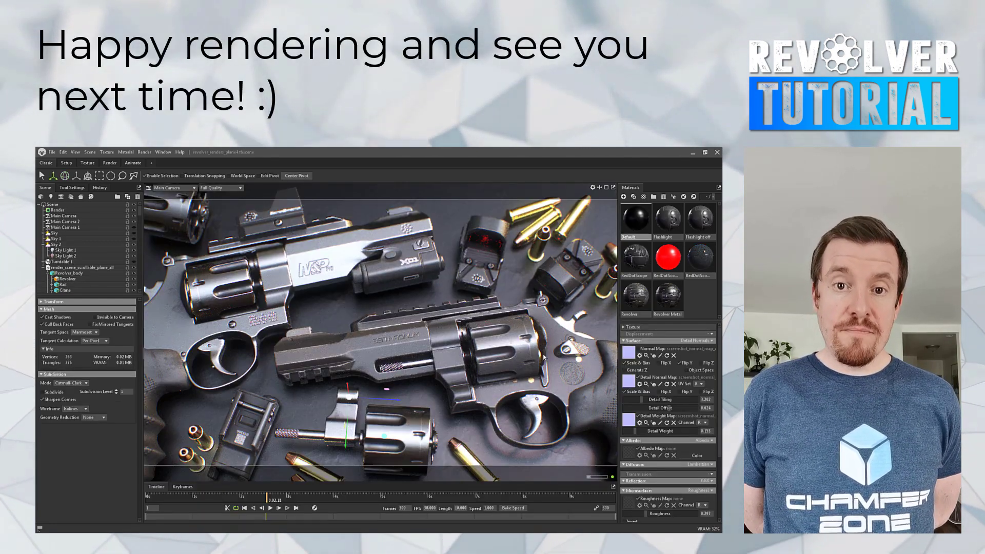
left_click(178, 219)
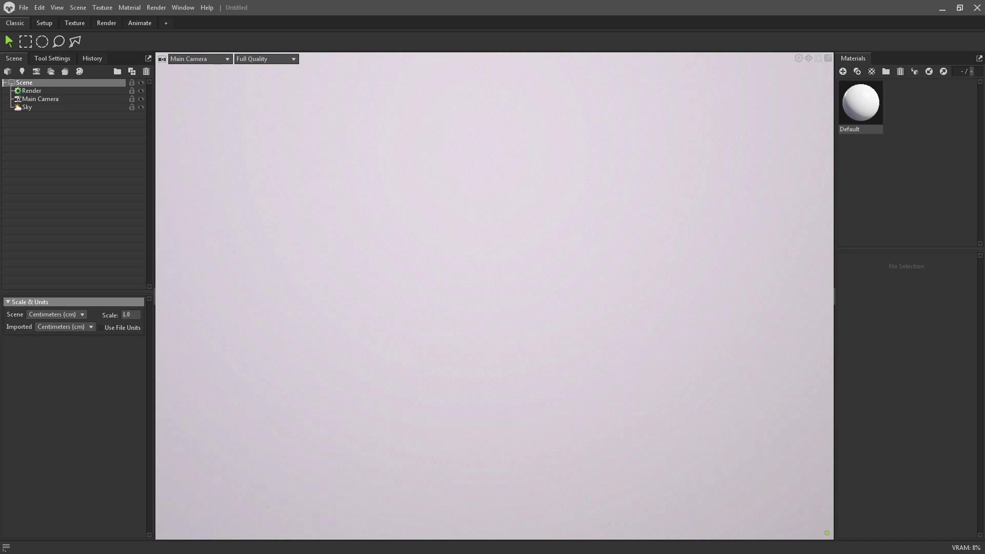
Import revolver.fbx from the Revolver project's _engine folder into the empty scene
left_click_drag(984, 136, 585, 105)
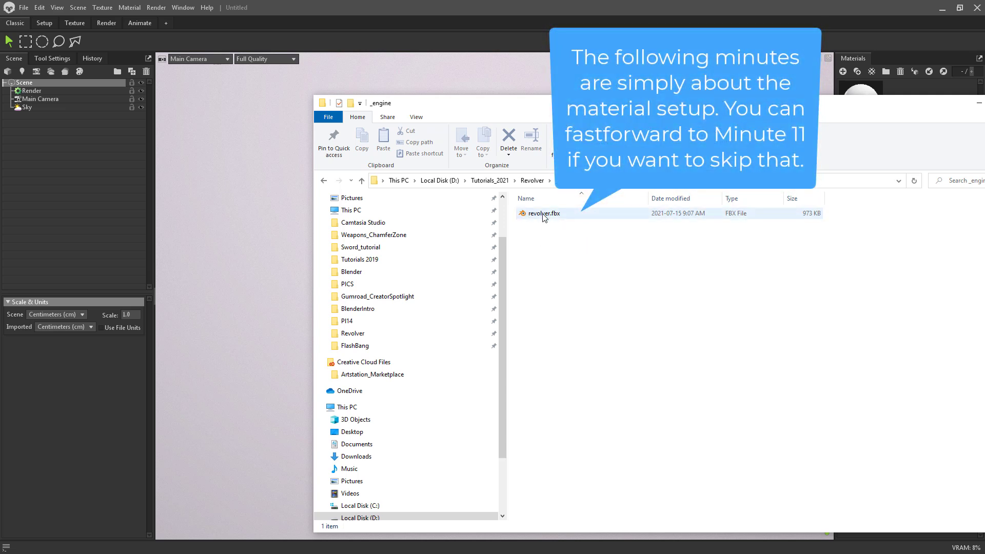
left_click_drag(544, 216, 267, 272)
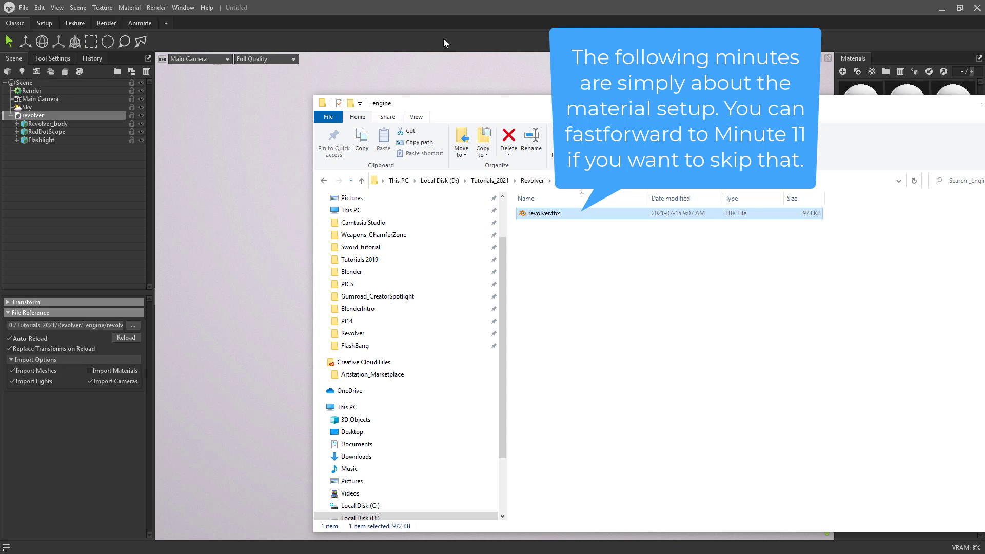
left_click(425, 13)
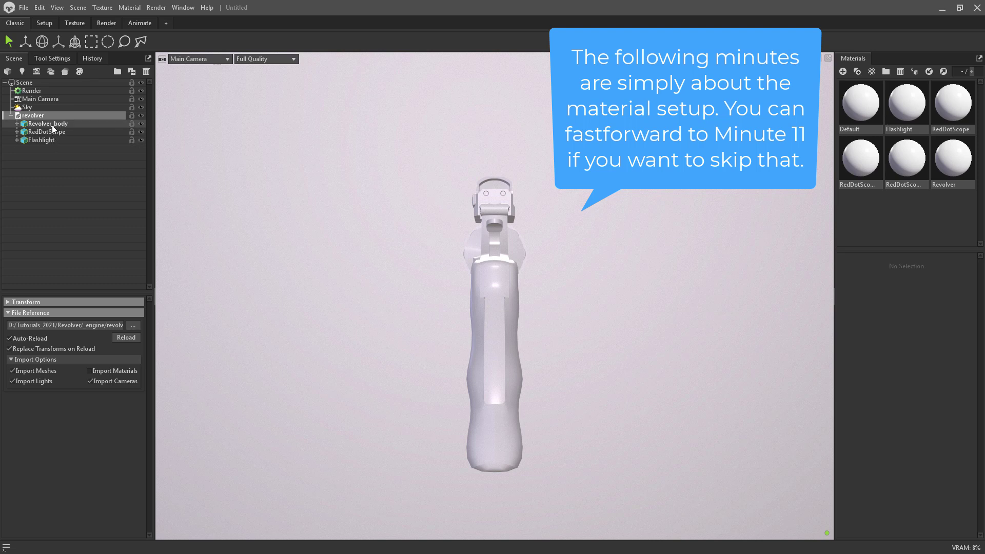
Expand the Revolver_body, RedDotScope and Flashlight groups in the scene hierarchy and examine the imported model from the side
left_click(17, 132)
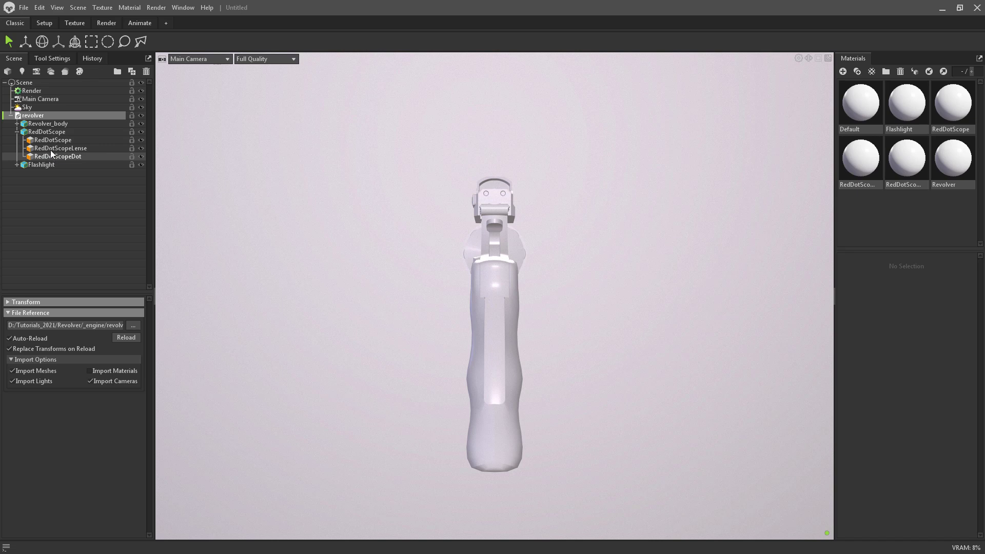
left_click(17, 124)
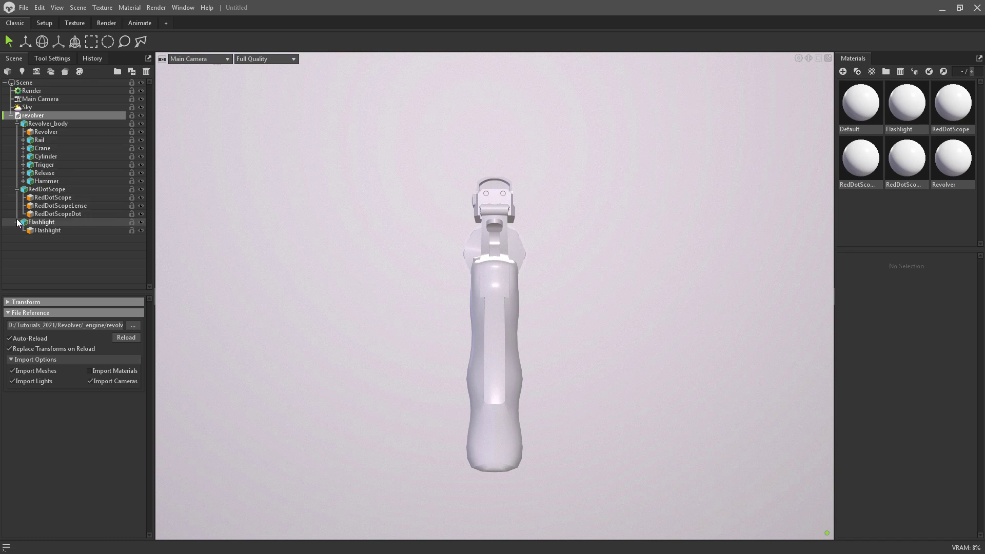
left_click_drag(238, 165, 515, 186)
scroll(459, 177, "up", 4)
middle_click_drag(458, 177, 494, 231)
left_click_drag(494, 232, 508, 208)
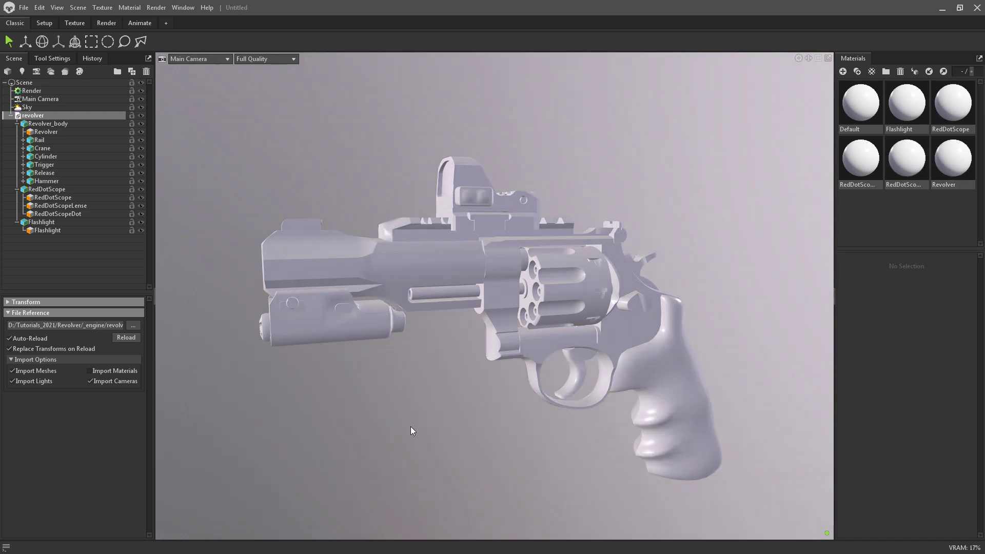
mouse_move(438, 429)
left_mouse_down("shift")
mouse_move(577, 420)
mouse_move(773, 426)
mouse_move(830, 414)
mouse_move(809, 412)
left_mouse_up("shift")
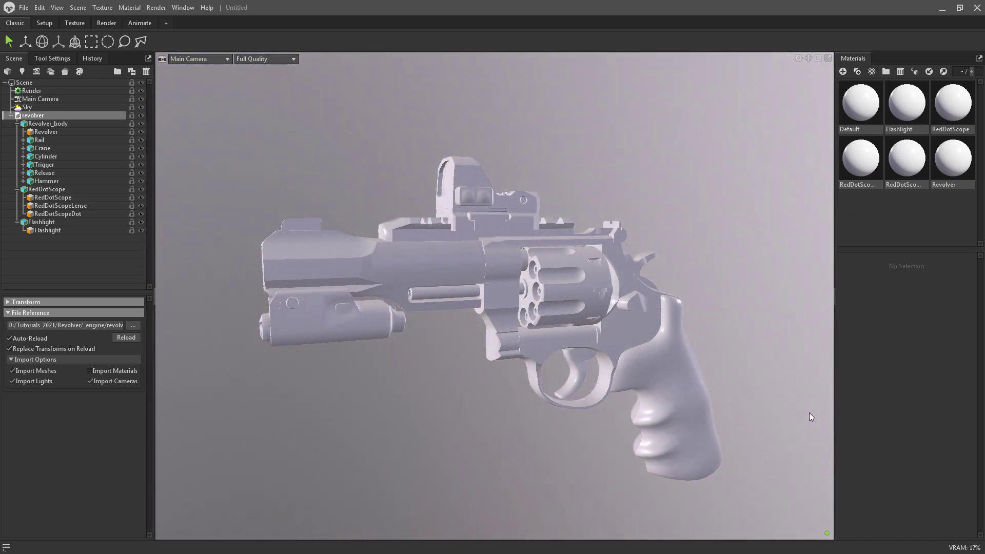
right_click(809, 414)
Assign Revolver_Normal_OpenGL.png from the _renders folder as the normal map of the Revolver material
left_click(948, 165)
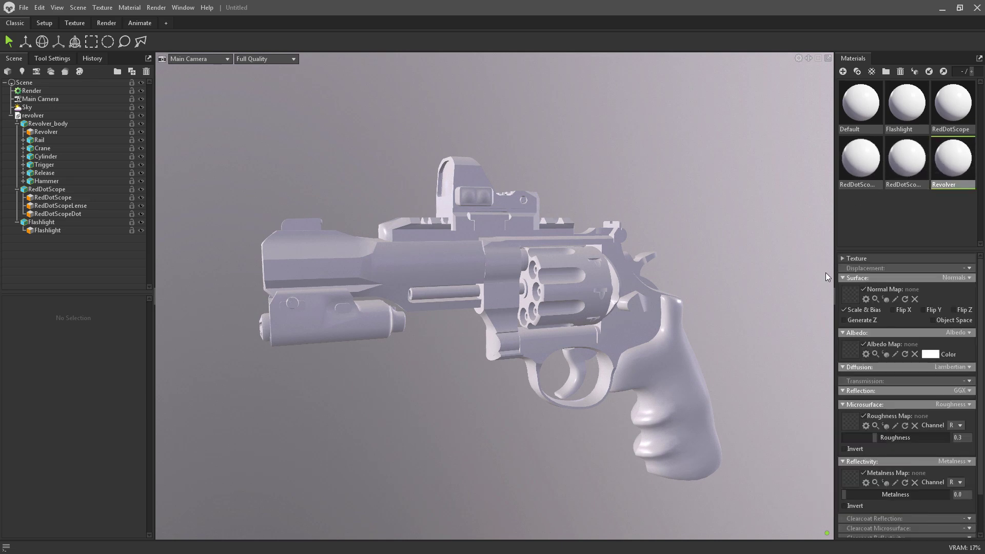
left_click(846, 294)
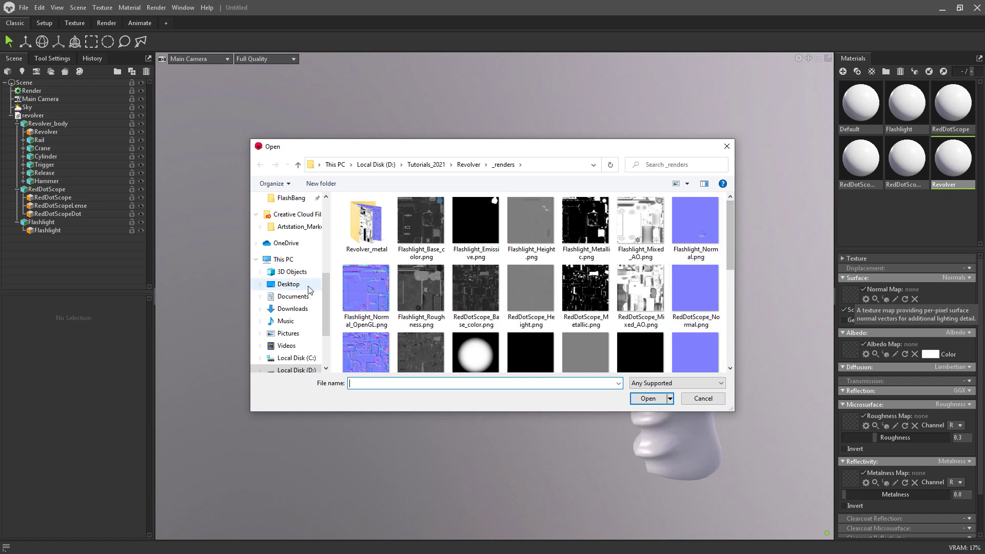
left_click_drag(731, 251, 735, 365)
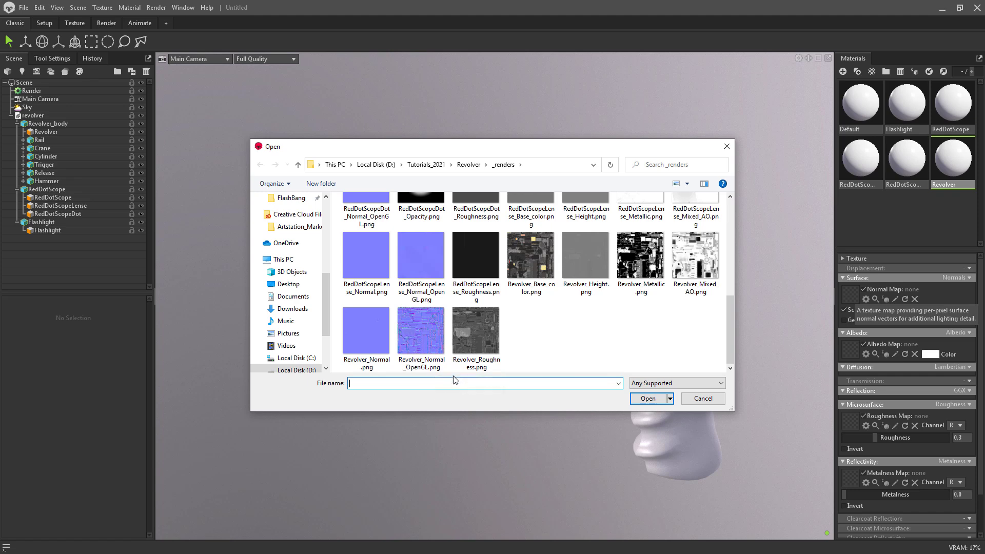
double_click(421, 334)
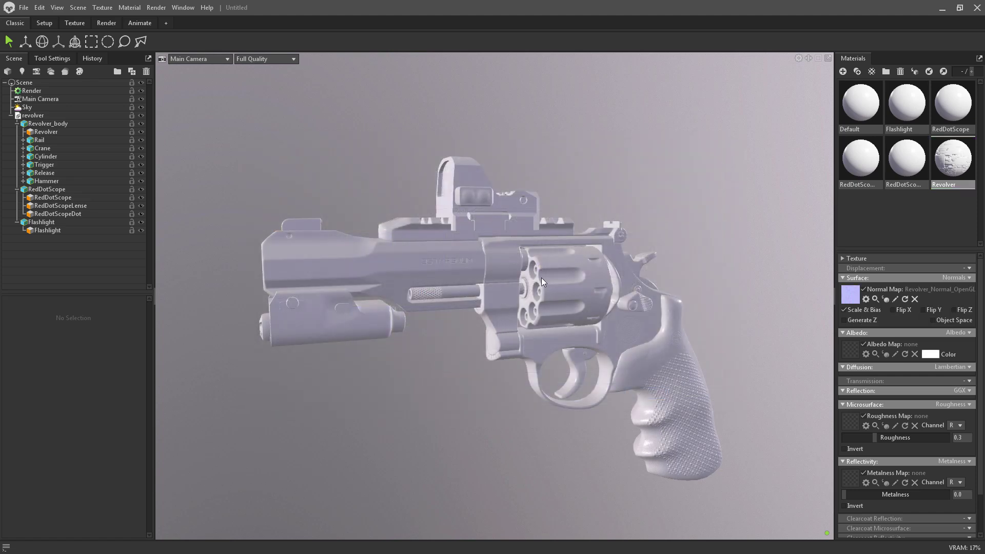
Assign Revolver_Base_color.png as the albedo map of the Revolver material
left_click_drag(429, 401, 498, 413, "shift")
right_click_drag(507, 349, 680, 349, "alt")
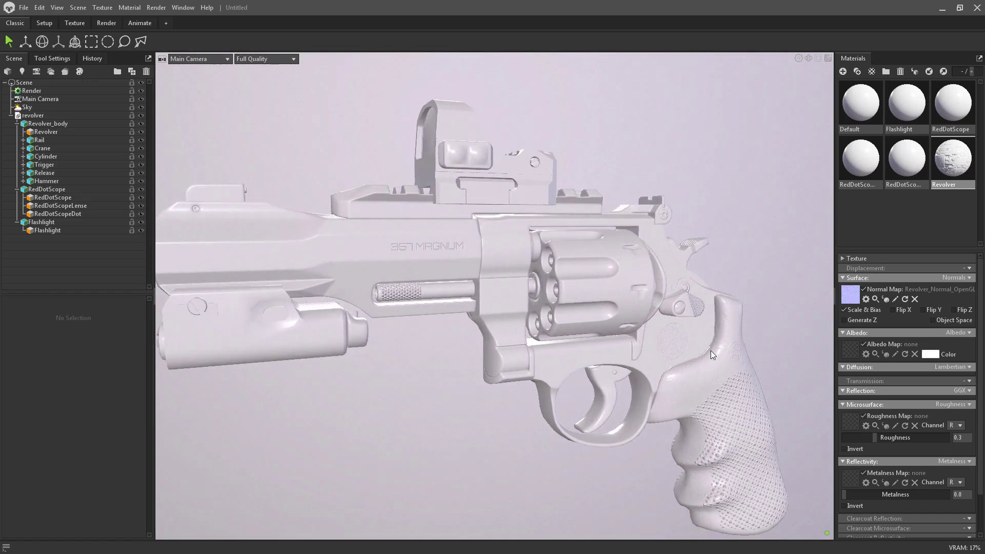
left_click(852, 345)
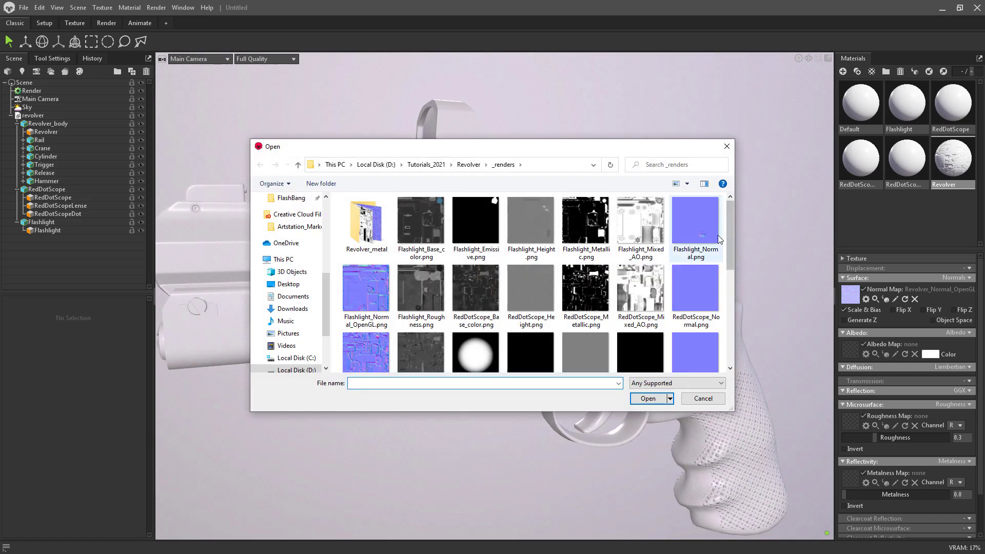
left_click_drag(731, 243, 720, 354)
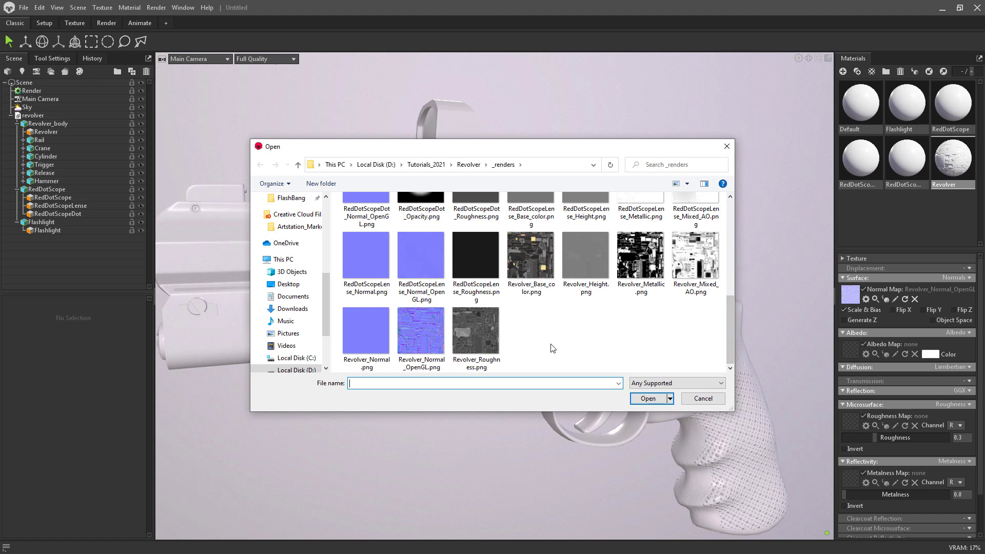
double_click(539, 263)
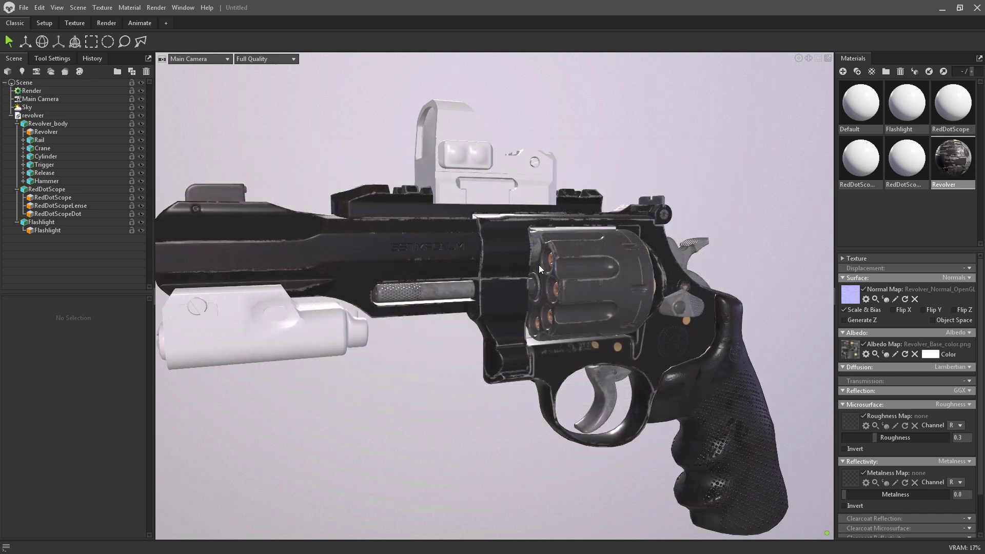
Assign Revolver_Roughness.png as the roughness map and Revolver_Metallic.png as the metalness map of the Revolver material
left_click(848, 420)
left_click_drag(730, 252, 734, 346)
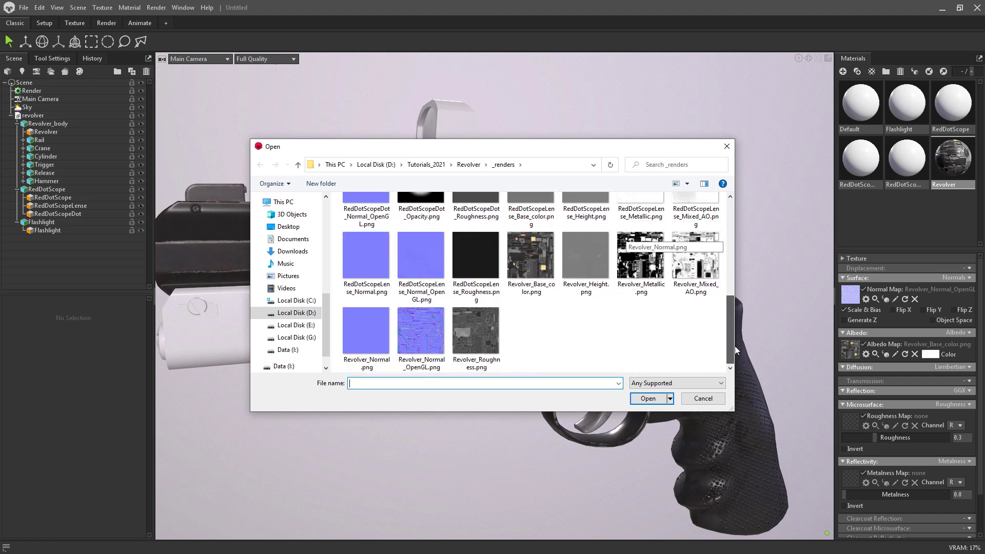
double_click(480, 339)
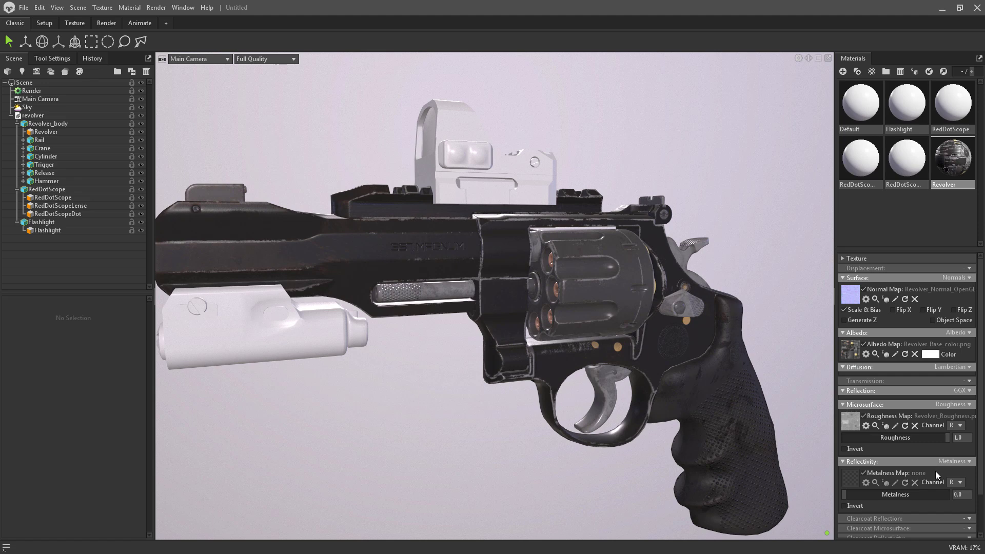
left_click(846, 475)
left_click_drag(726, 264, 732, 359)
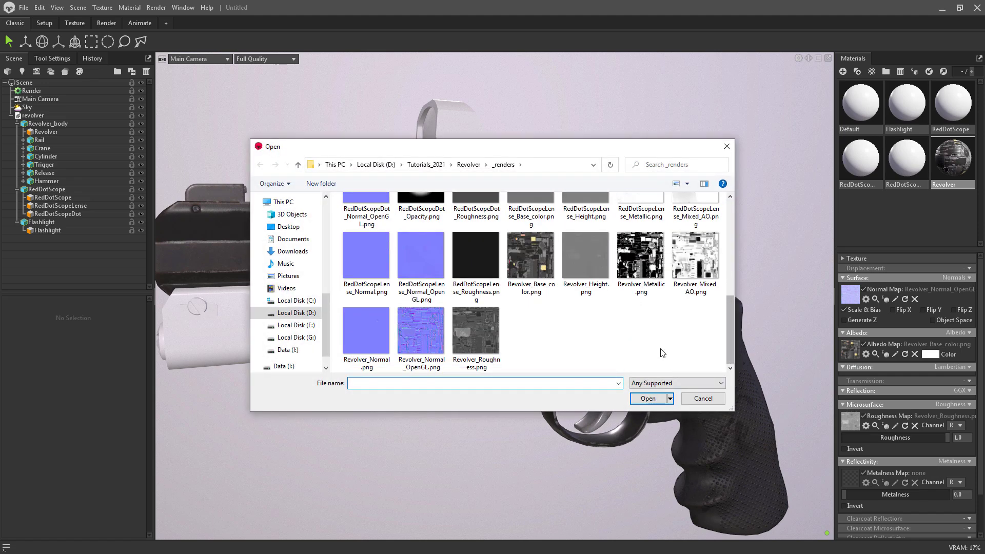
double_click(640, 254)
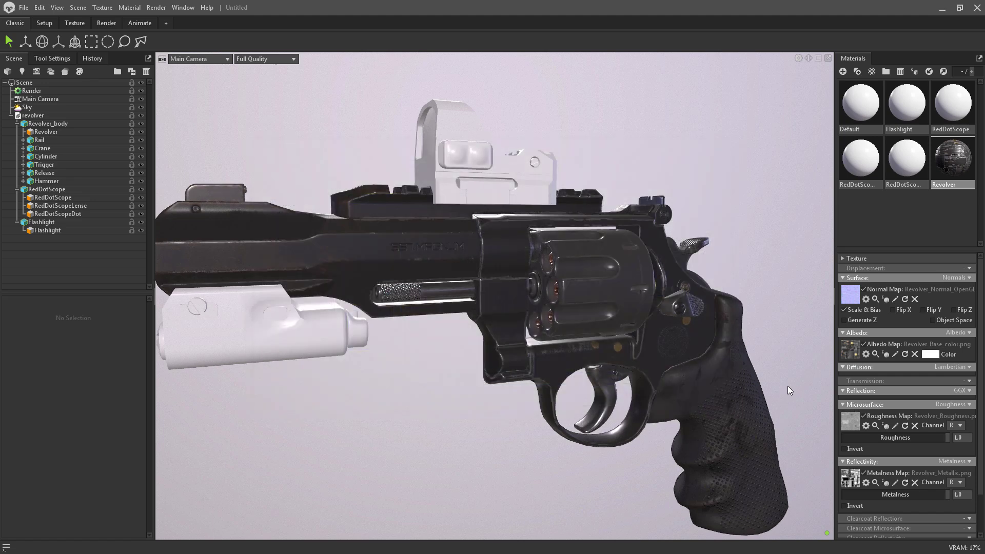
Enable Occlusion on the Revolver material and assign Revolver_Mixed_AO.png as its occlusion map
left_click_drag(981, 462, 981, 507)
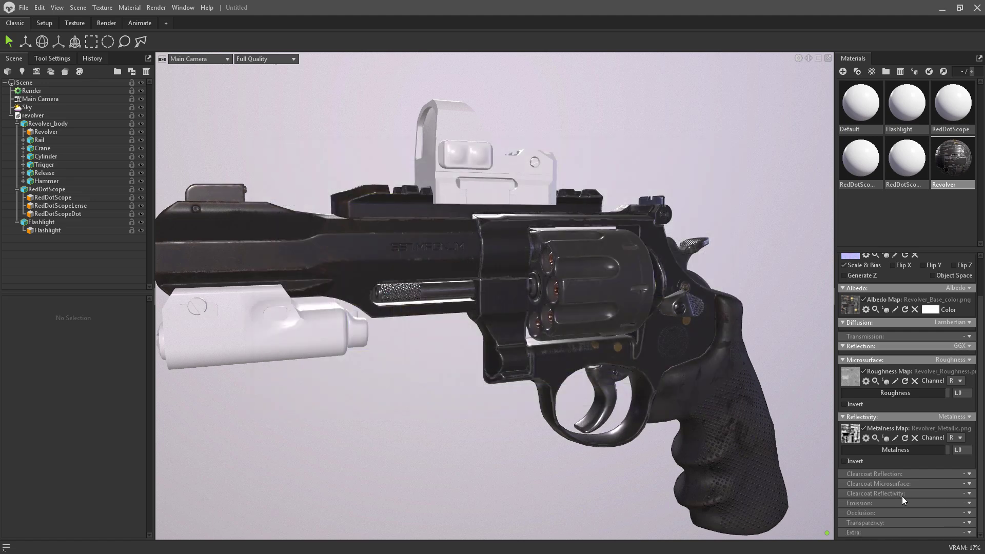
left_click(969, 514)
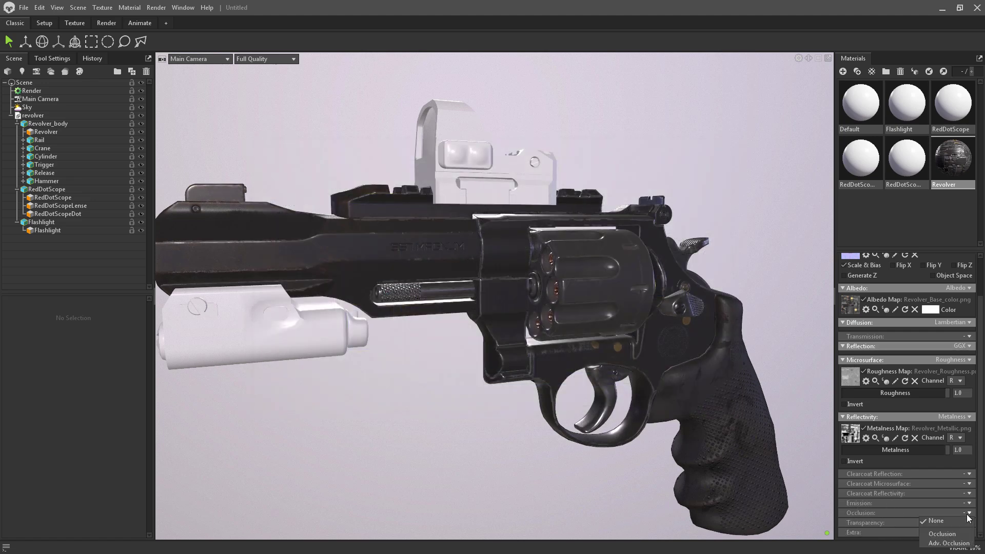
left_click(941, 535)
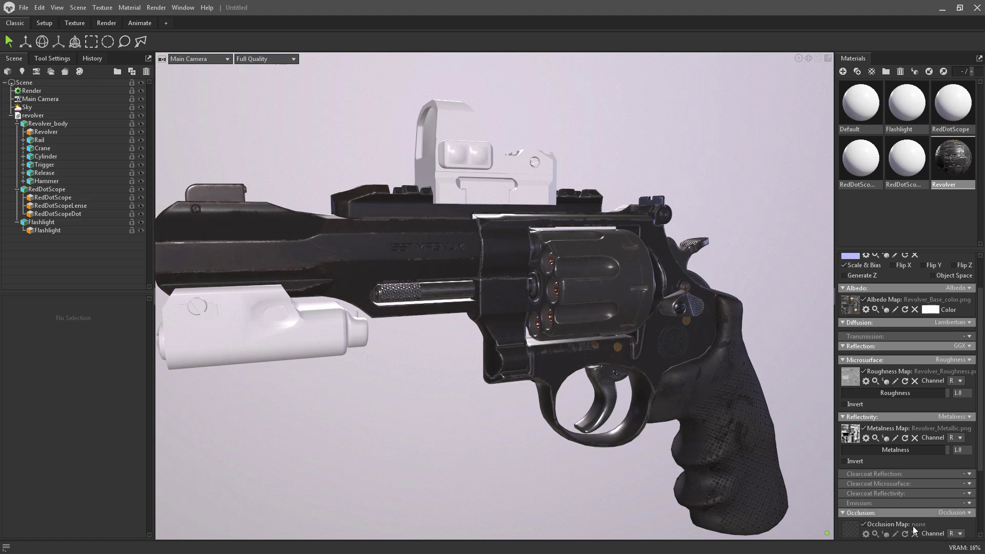
left_click(852, 527)
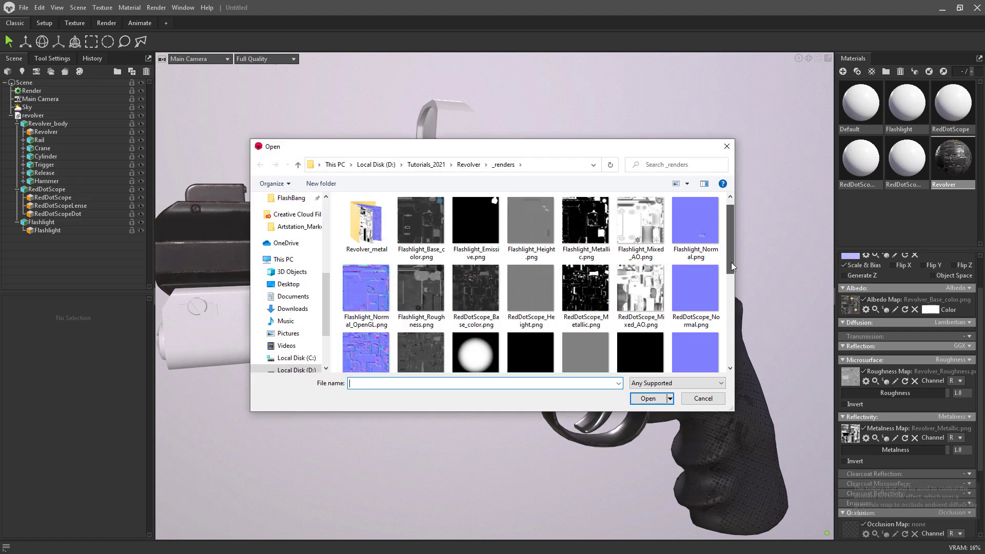
left_click_drag(731, 263, 729, 359)
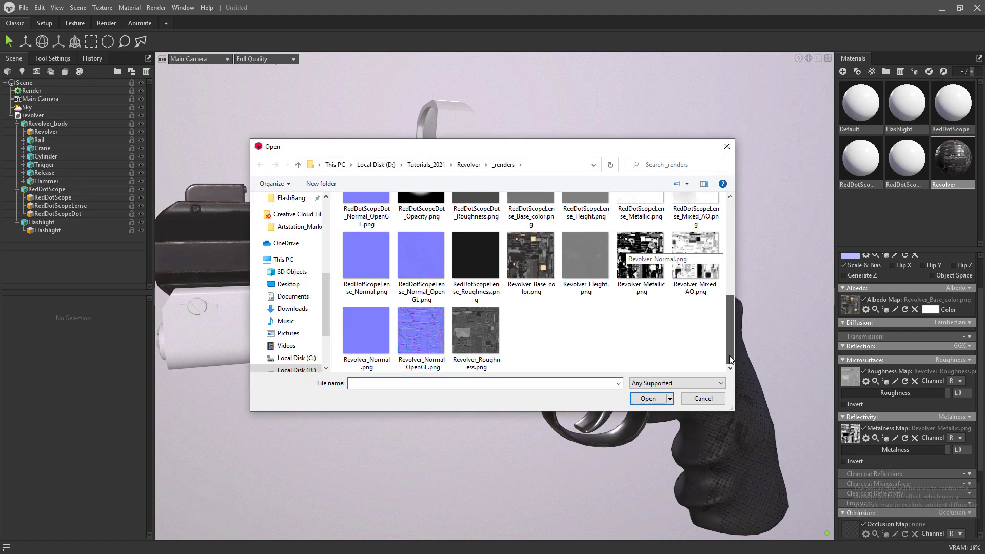
double_click(695, 264)
left_click_drag(468, 360, 574, 389)
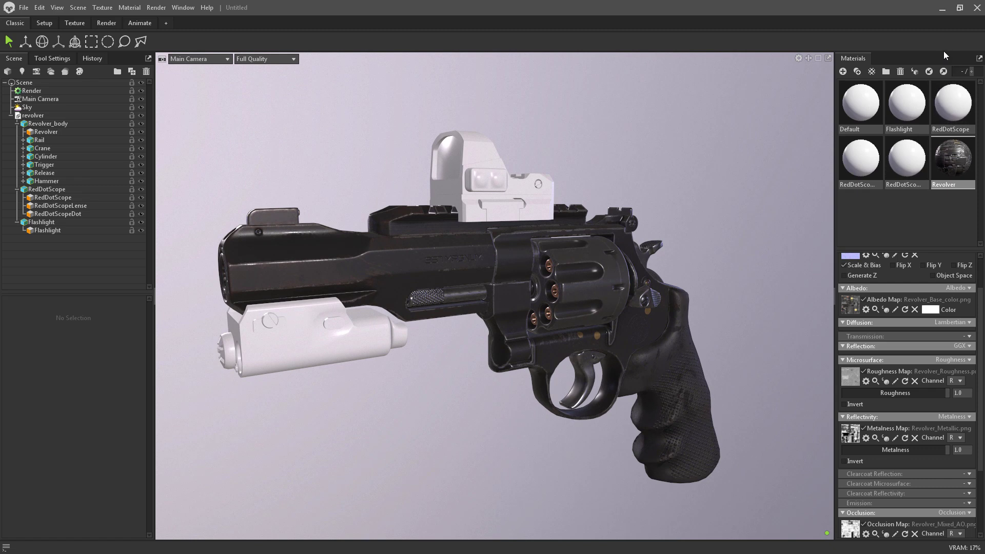
Assign RedDotScope_Normal_OpenGL.png as the normal map of the RedDotScope material
left_click(948, 104)
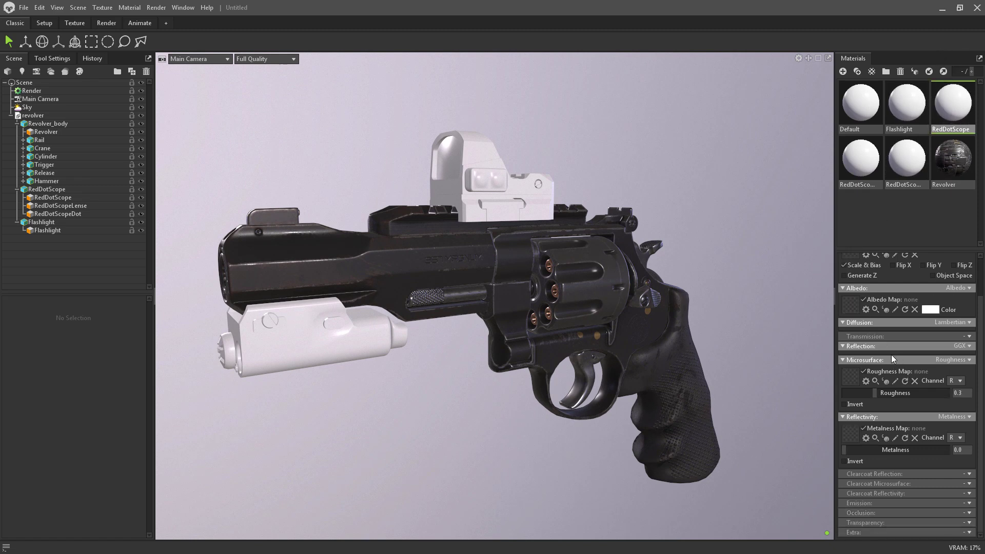
scroll(891, 355, "up", 1)
left_click(848, 291)
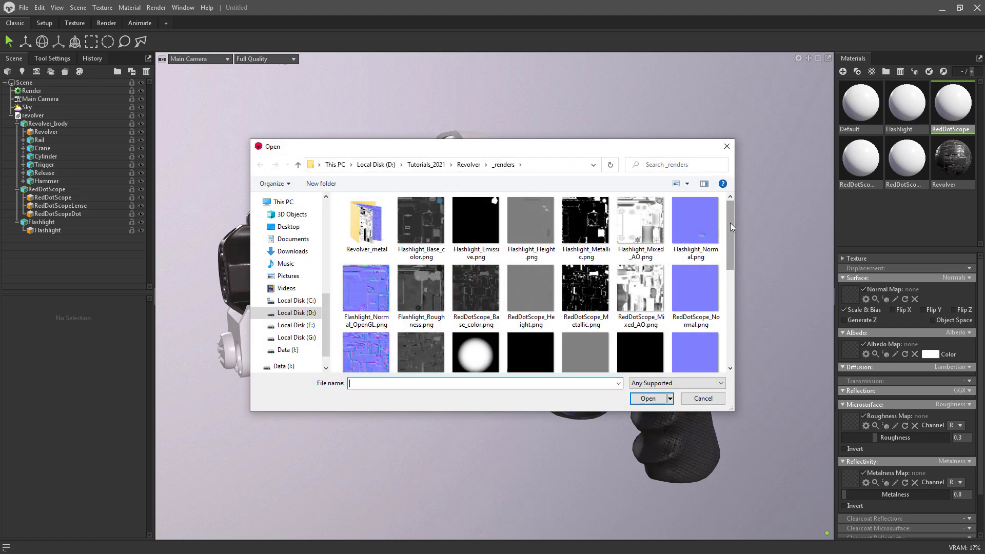
left_click_drag(730, 223, 733, 276)
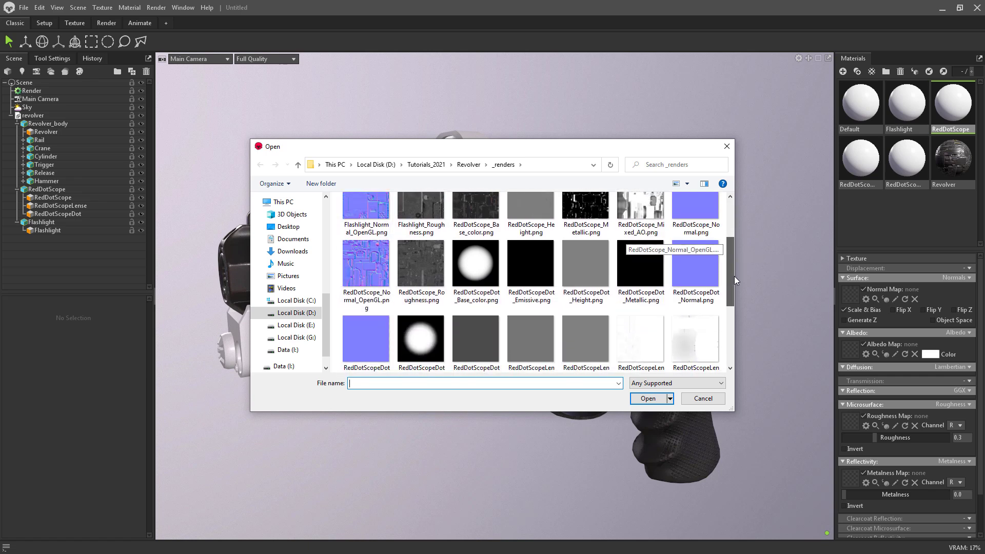
left_click(369, 269)
double_click(370, 269)
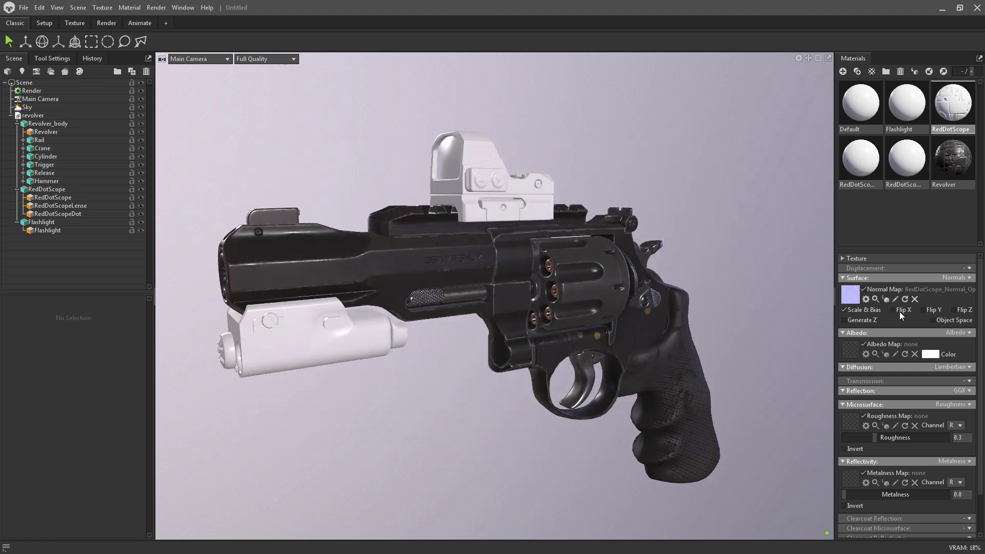
Assign RedDotScope_Base_color.png as the albedo map and RedDotScope_Roughness.png as the roughness map of the RedDotScope material
left_click(850, 352)
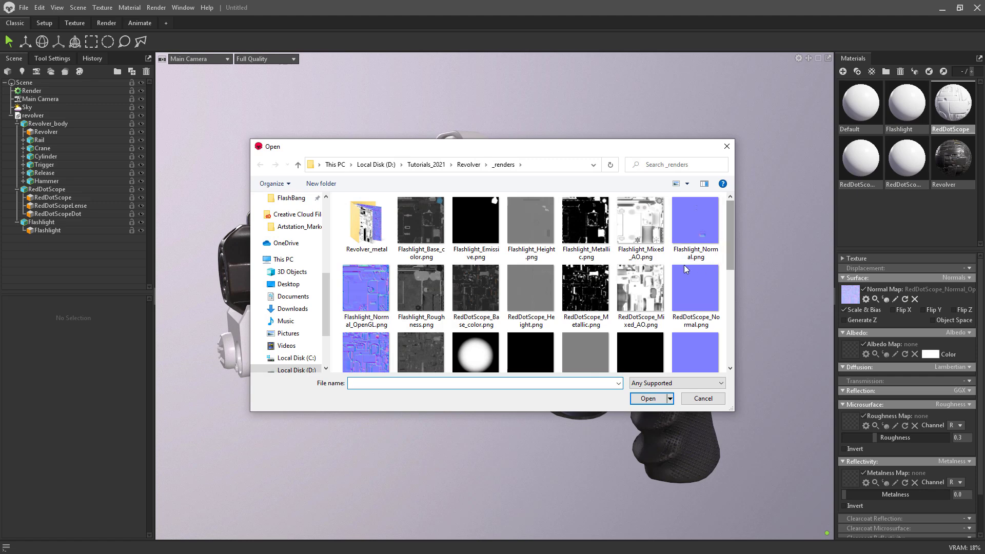
double_click(475, 290)
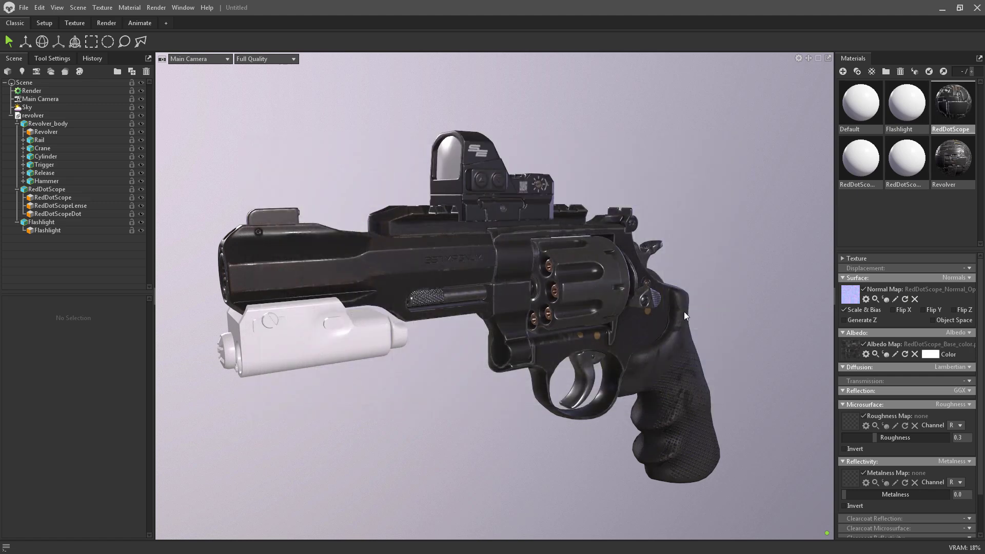
left_click(845, 420)
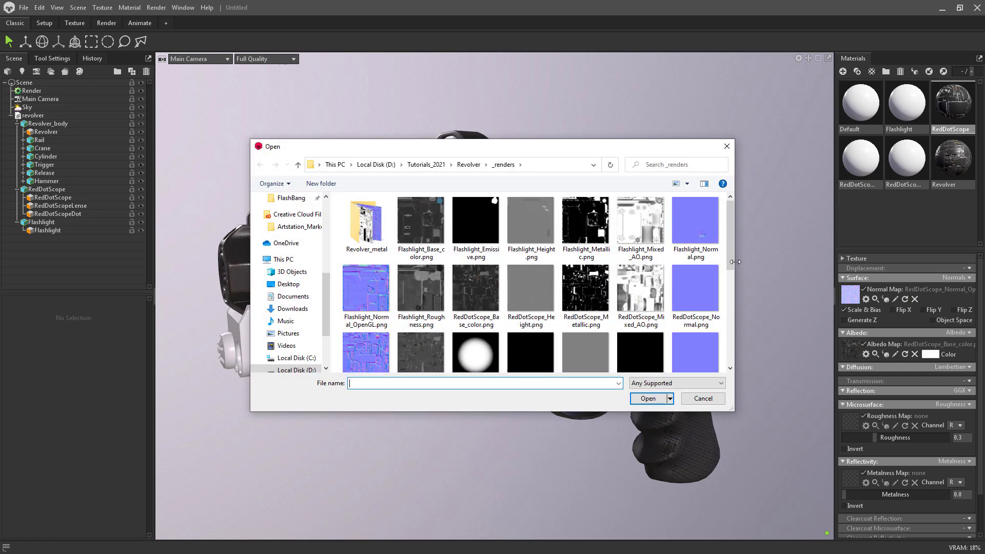
left_click_drag(731, 238, 729, 254)
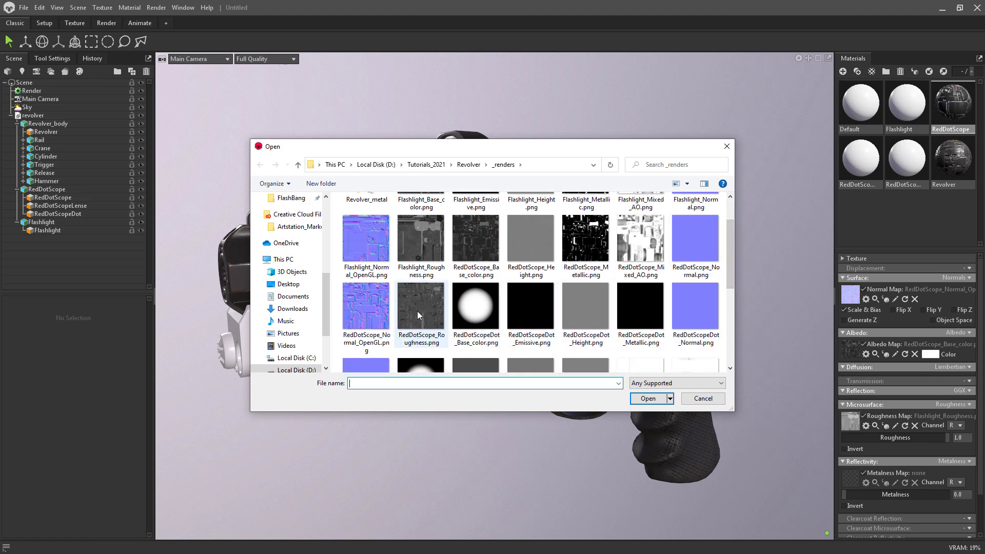
double_click(417, 311)
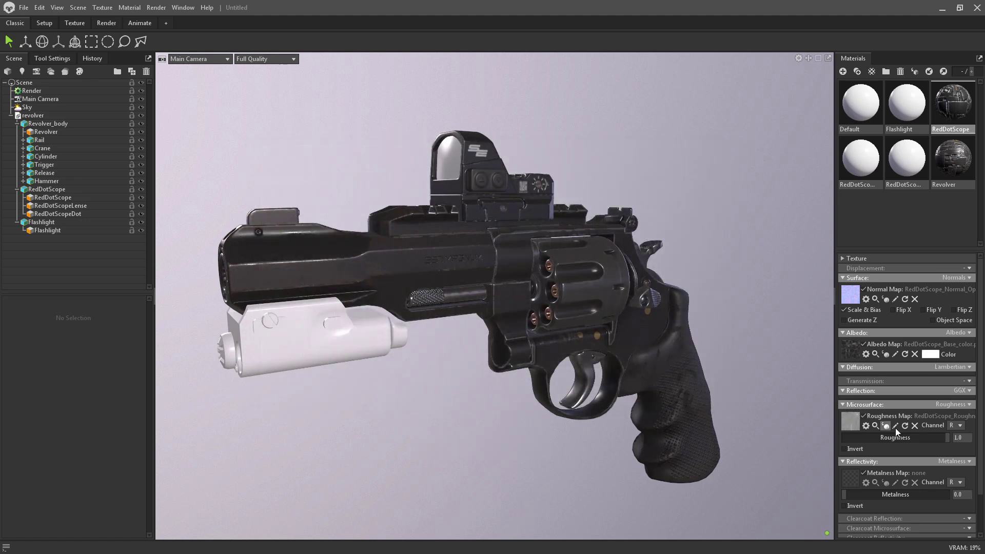
Assign RedDotScope_Metallic.png as the RedDotScope material's metalness map, and enable Occlusion with RedDotScope_Mixed_AO.png as its occlusion map
left_click(847, 478)
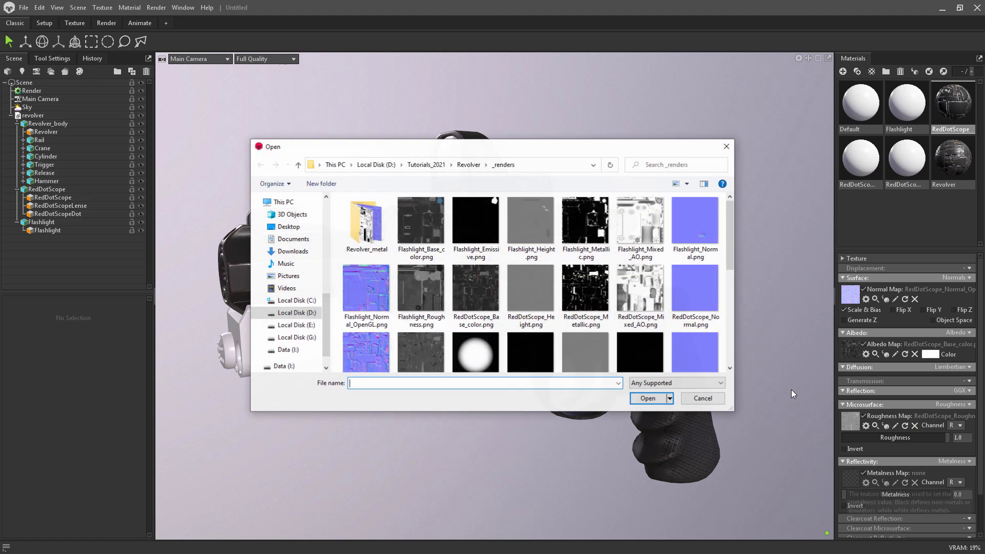
double_click(585, 288)
left_click_drag(981, 386, 981, 449)
left_click(966, 513)
left_click(943, 535)
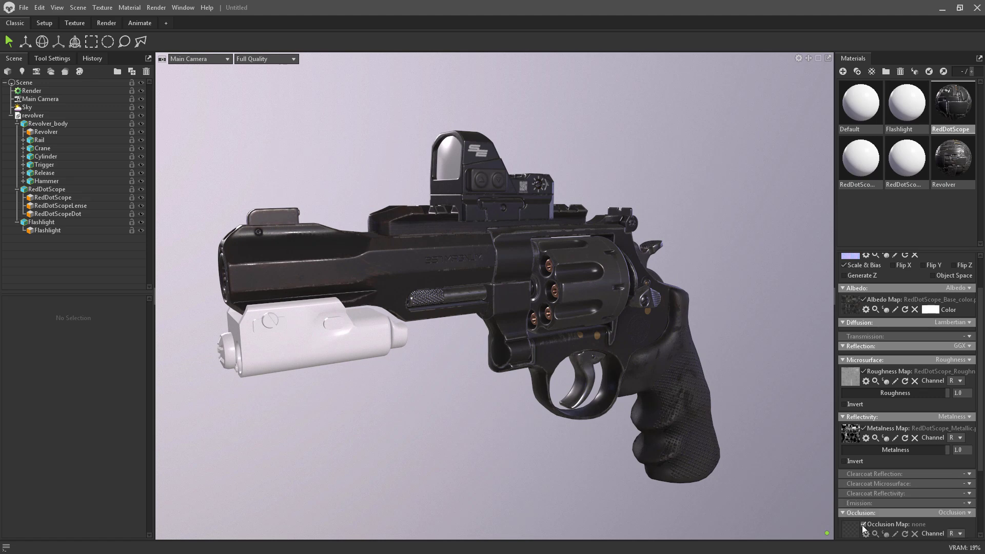
left_click(847, 527)
mouse_move(728, 240)
left_mouse_down()
mouse_move(734, 278)
mouse_move(733, 253)
left_mouse_up()
double_click(638, 273)
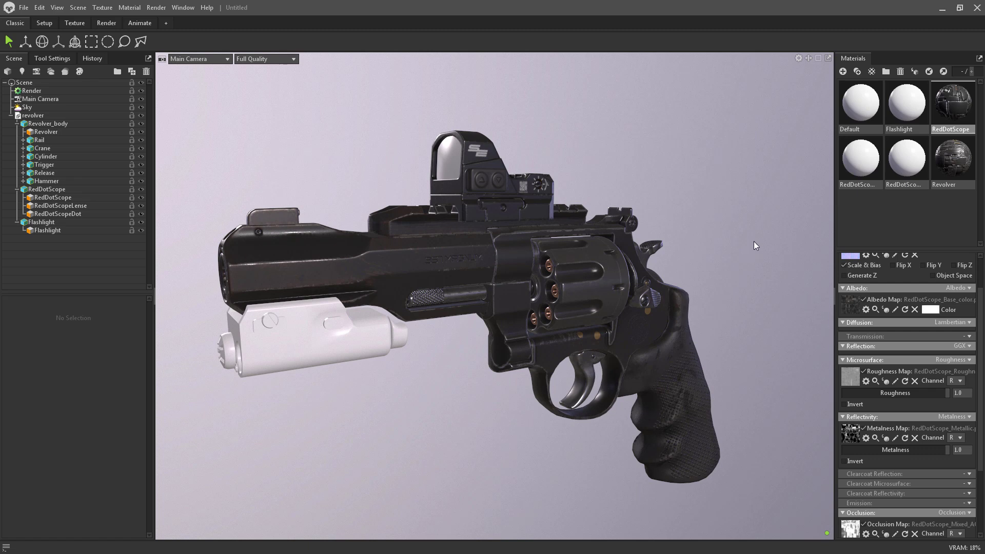
Assign Flashlight_Normal_OpenGL.png as the normal map and Flashlight_Base_color.png as the albedo map of the Flashlight material
left_click(909, 104)
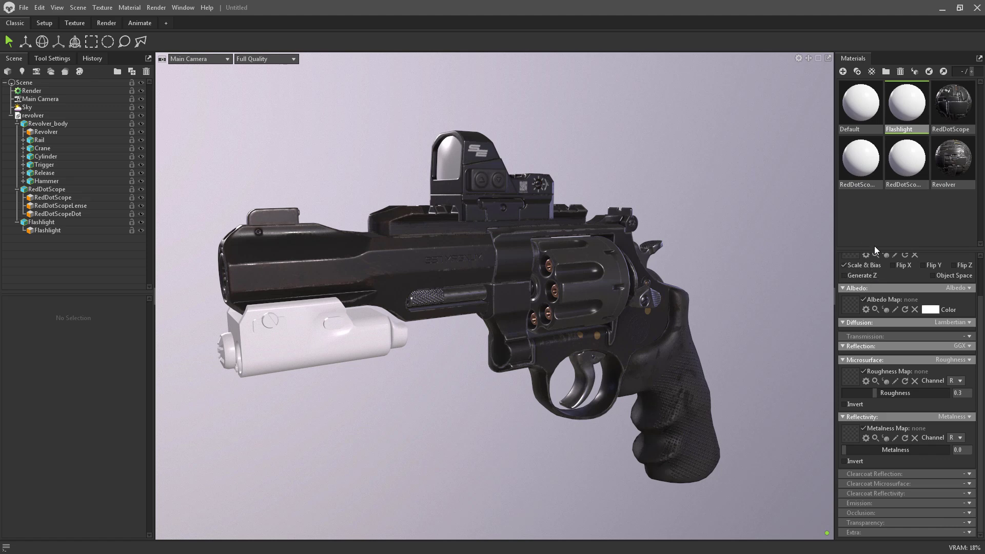
scroll(903, 305, "up", 2)
left_click(850, 292)
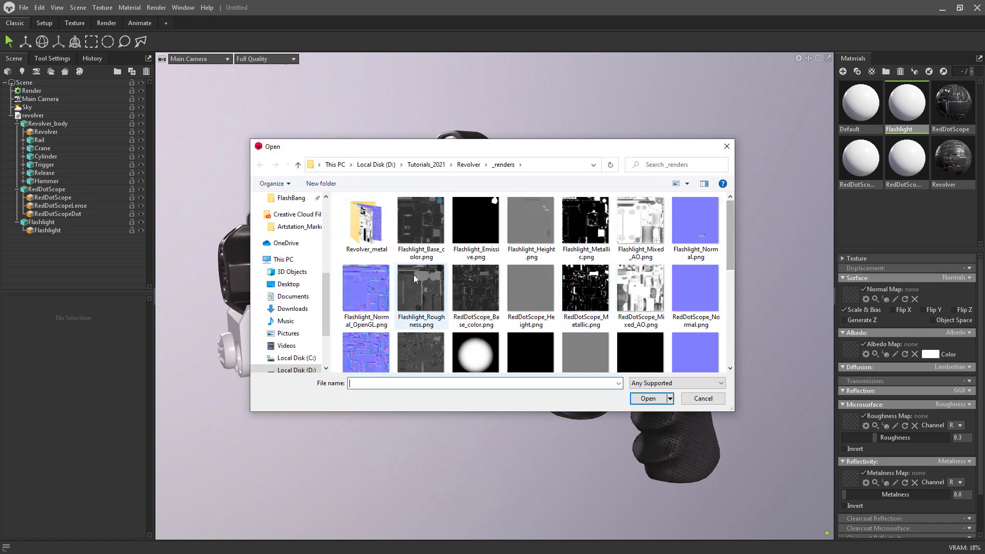
double_click(366, 287)
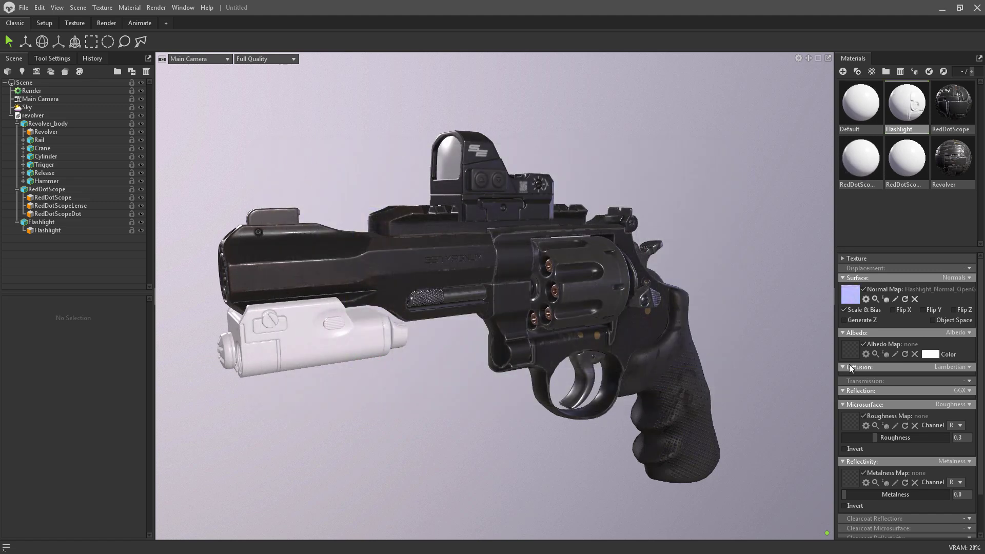
left_click(848, 349)
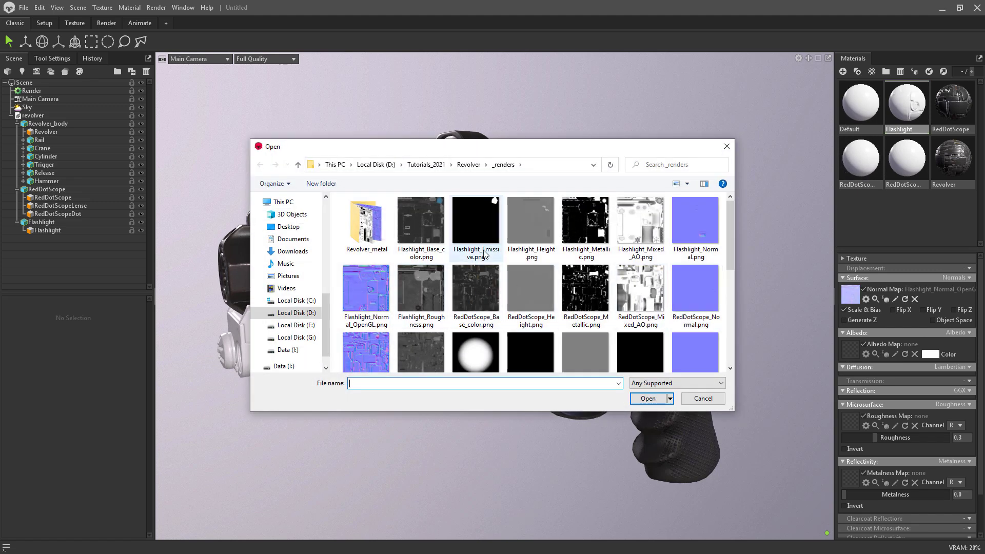
double_click(423, 220)
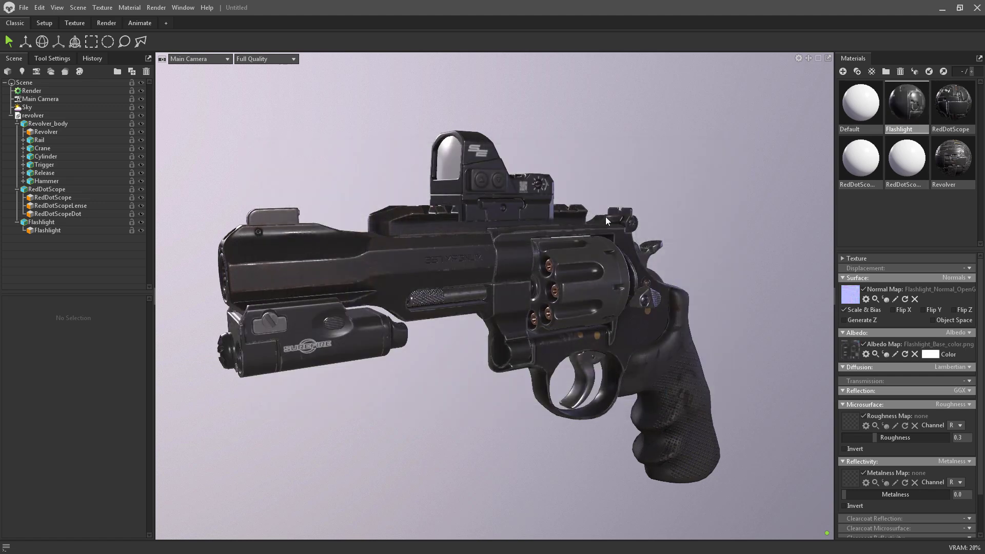
Assign Flashlight_Roughness.png as the roughness map and Flashlight_Metallic.png as the metalness map of the Flashlight material
left_click(851, 417)
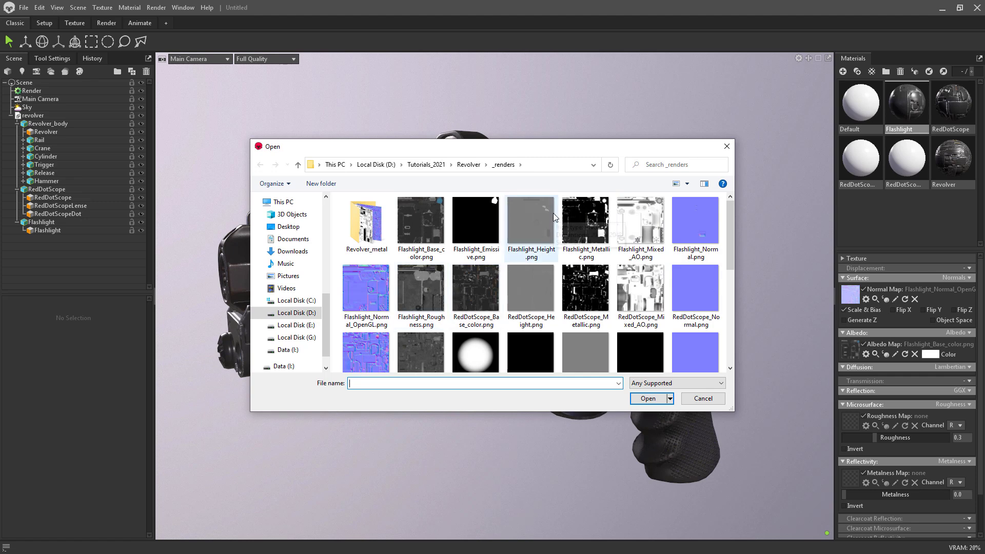
double_click(419, 290)
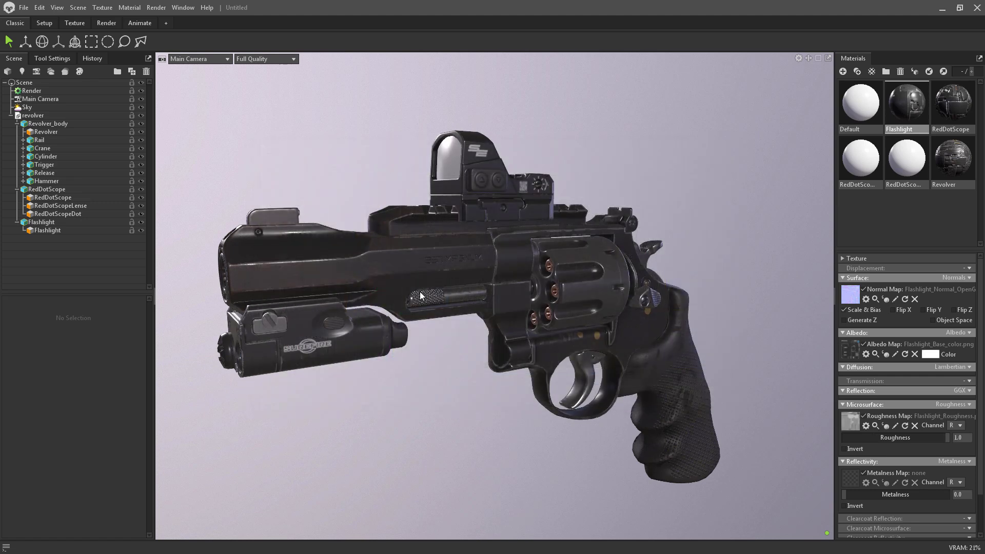
left_click(848, 476)
double_click(584, 237)
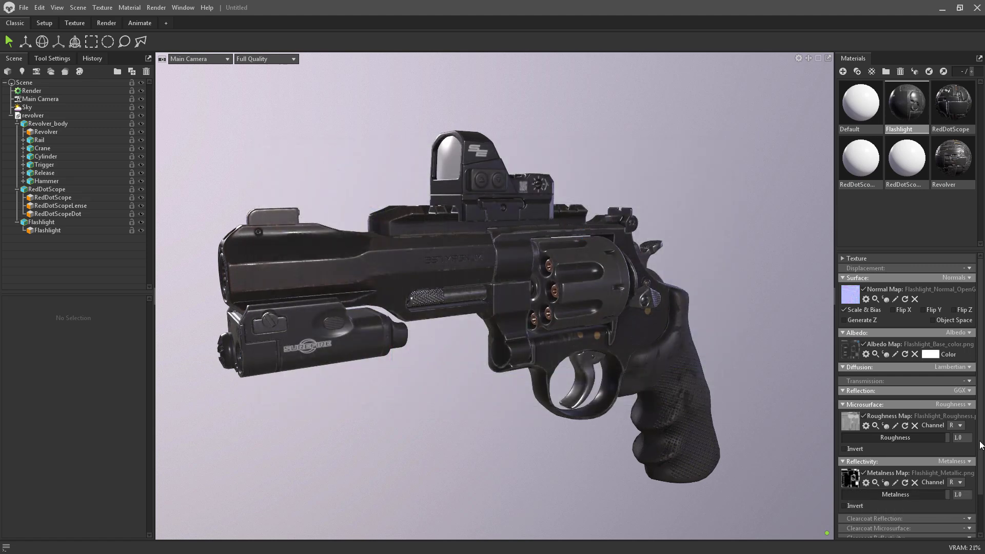
Enable Occlusion on the Flashlight material and assign Flashlight_Mixed_AO.png as its occlusion map
scroll(981, 444, "down", 2)
left_click(969, 514)
left_click(942, 531)
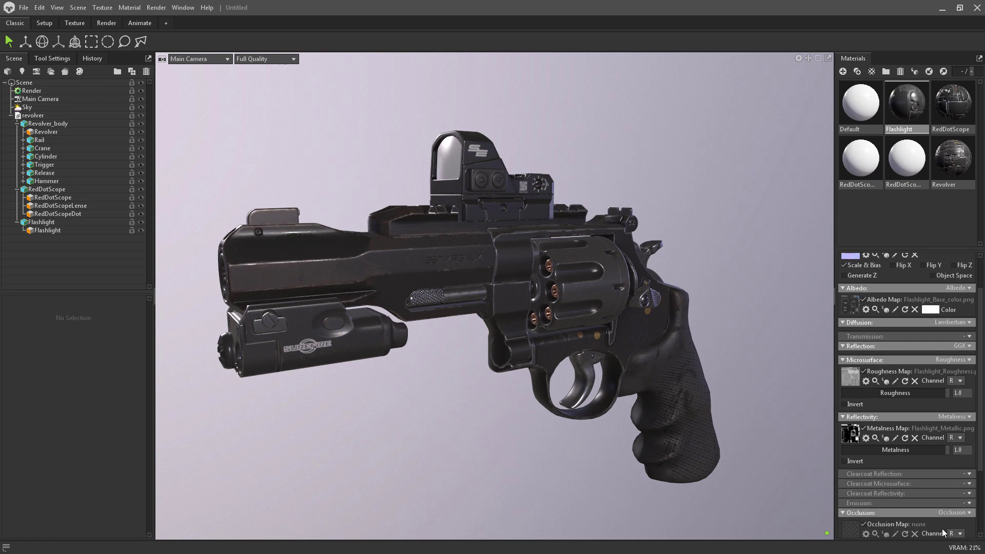
left_click(851, 528)
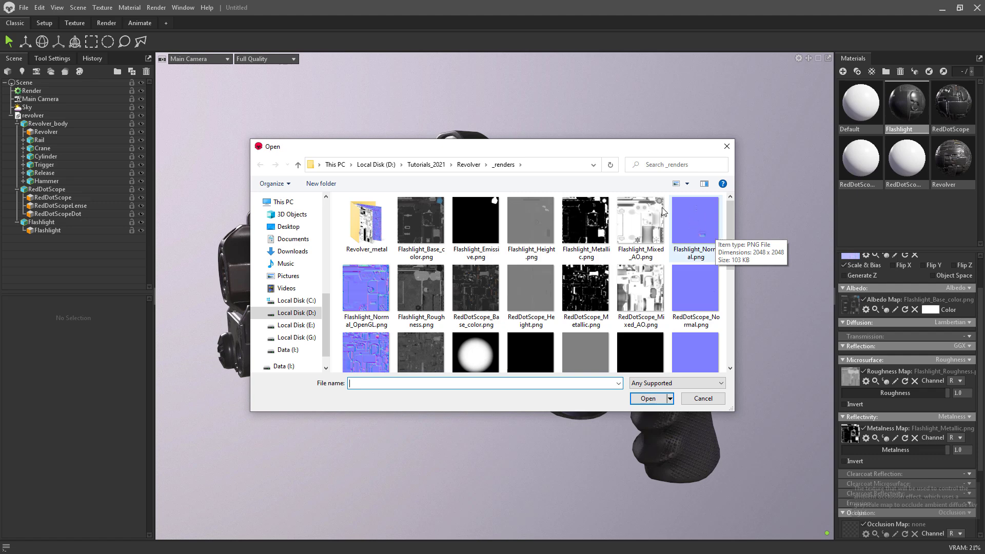
double_click(644, 223)
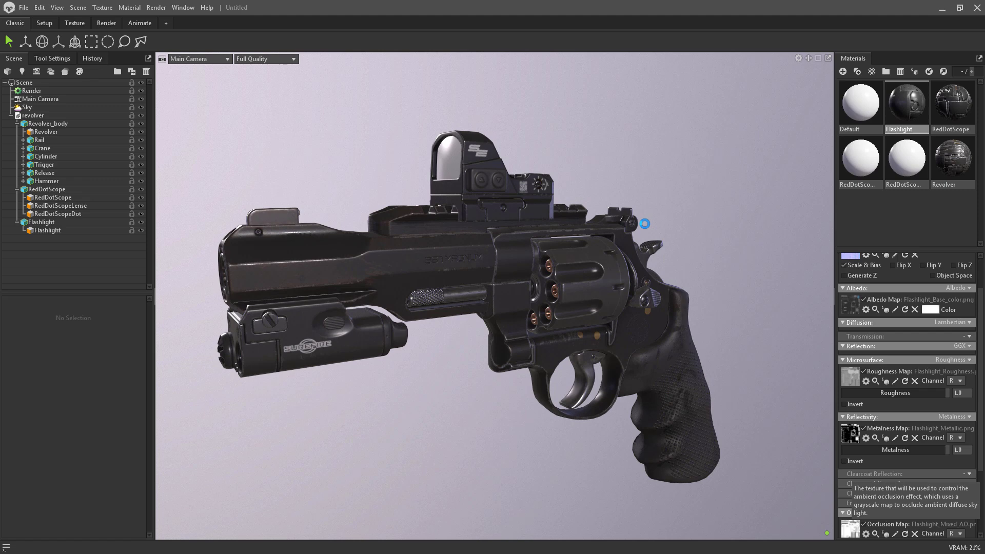
scroll(982, 309, "up", 2)
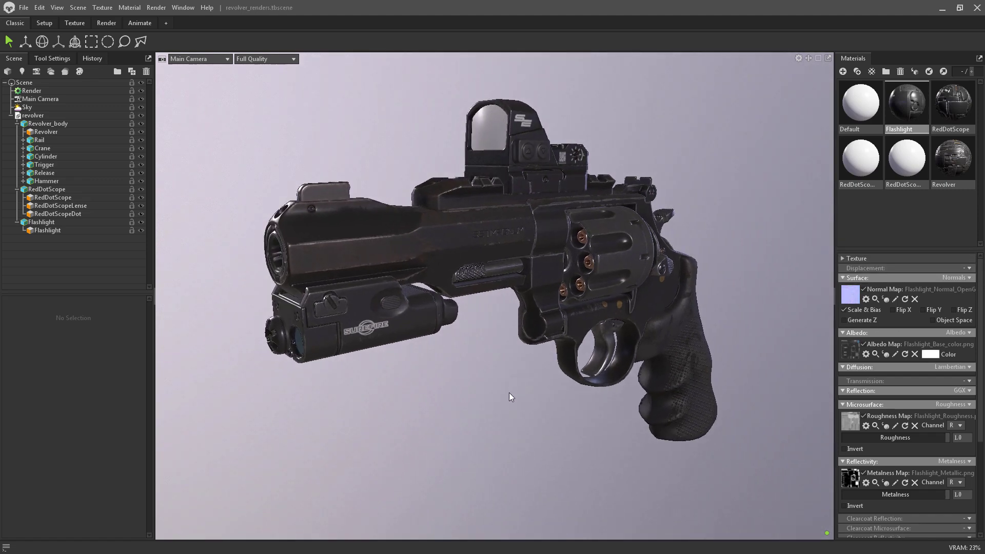
Enable Emissive emission on the Flashlight material and assign Flashlight_Emissive.png as its emissive map
left_click_drag(508, 392, 547, 380)
scroll(546, 380, "up", 5)
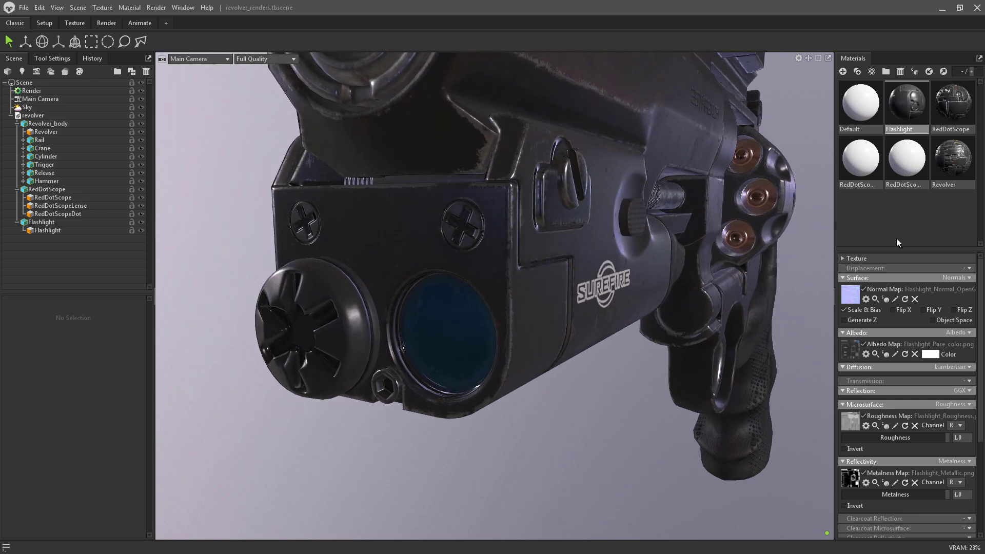
scroll(980, 370, "down", 2)
scroll(981, 370, "down", 4)
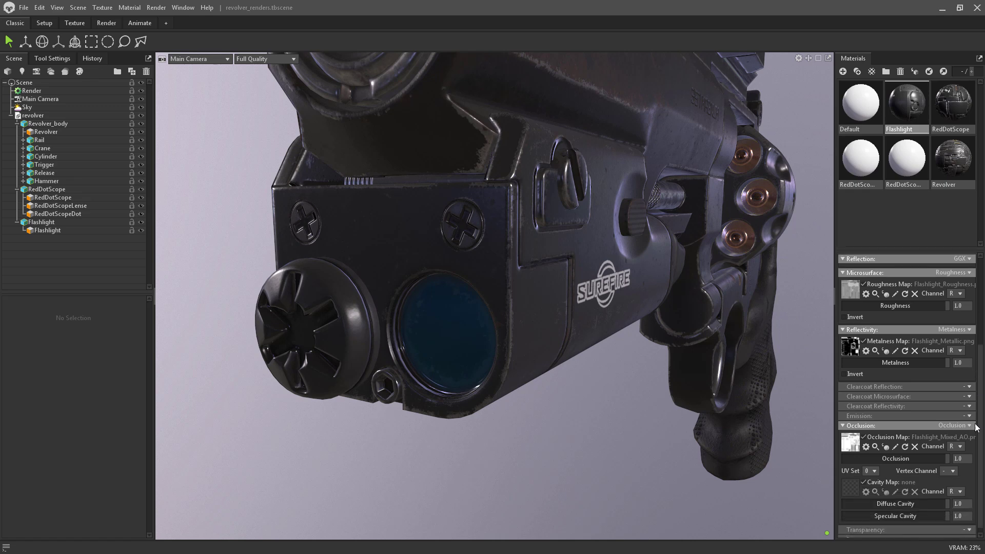
left_click_drag(496, 461, 532, 442, "shift")
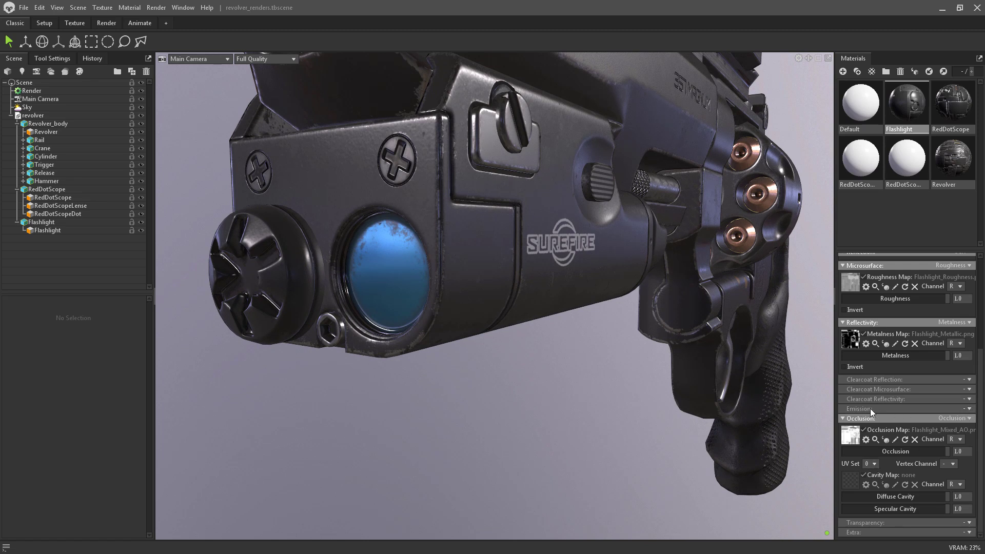
left_click(969, 410)
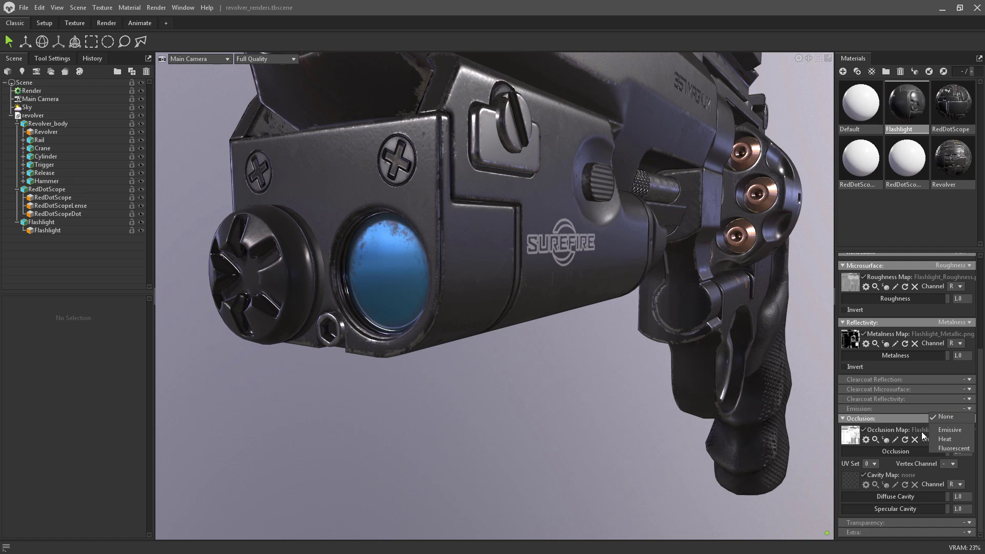
left_click(949, 432)
left_click(853, 430)
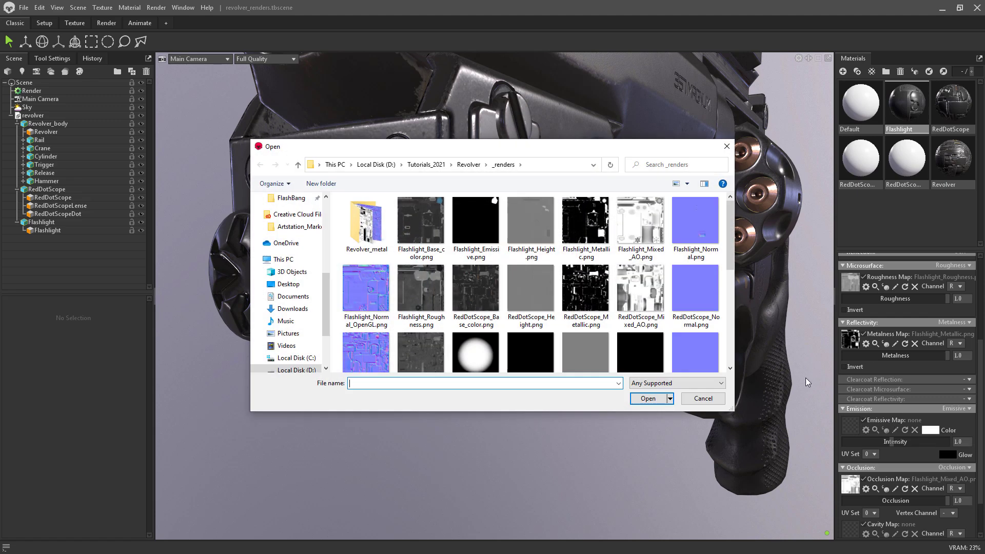
double_click(474, 218)
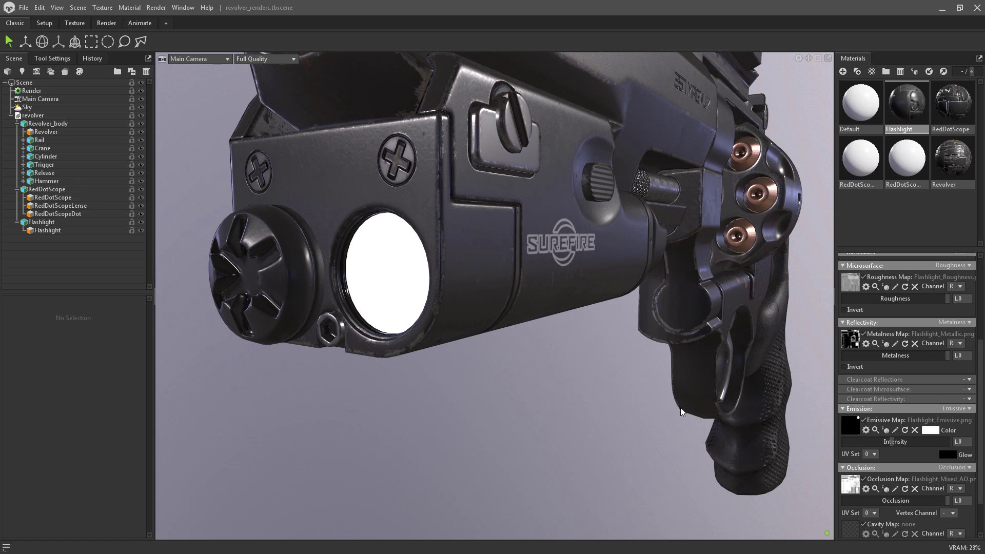
Set the emissive intensity of the Flashlight material to 0.0
left_click_drag(890, 442, 794, 428)
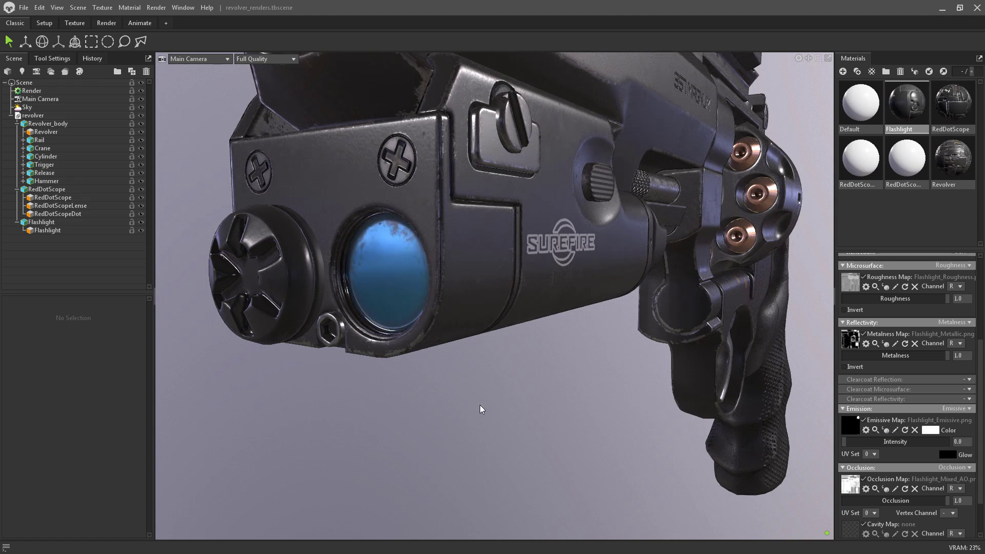
scroll(485, 404, "down", 6)
left_click_drag(485, 393, 556, 414)
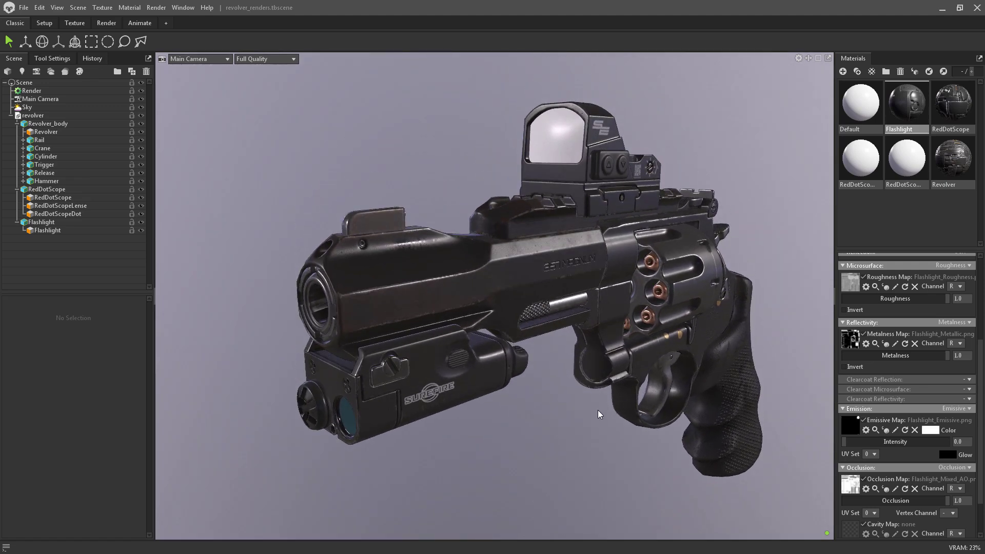
left_click_drag(562, 463, 539, 443)
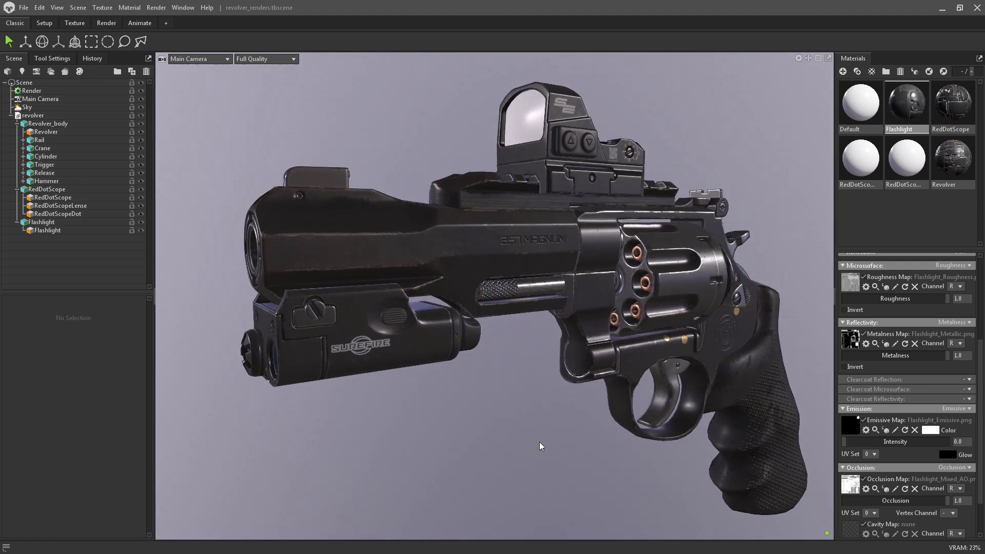
Save the scene over the existing revolver_renders.tbscene file in the _renders folder
left_click(22, 8)
left_click(61, 63)
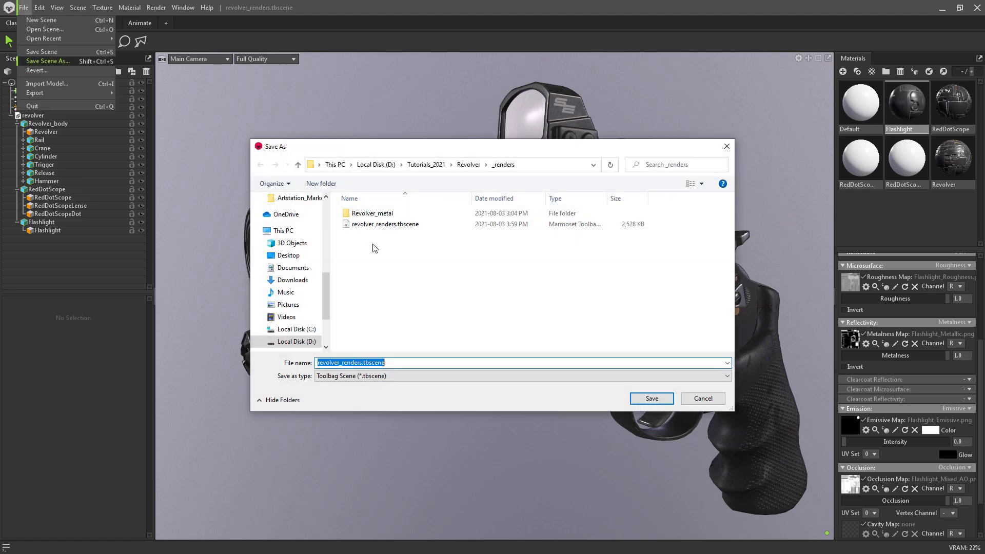
left_click(374, 226)
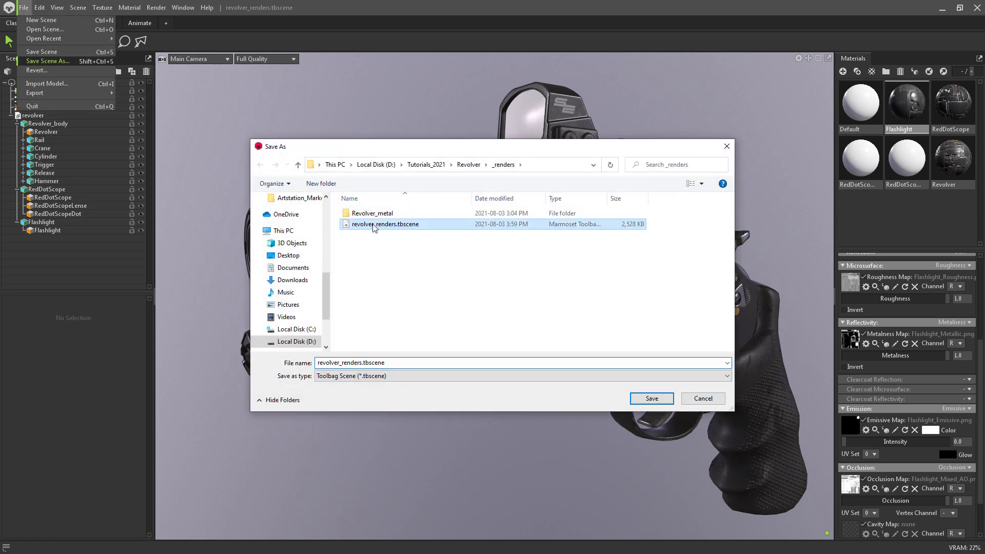
double_click(374, 225)
left_click(516, 281)
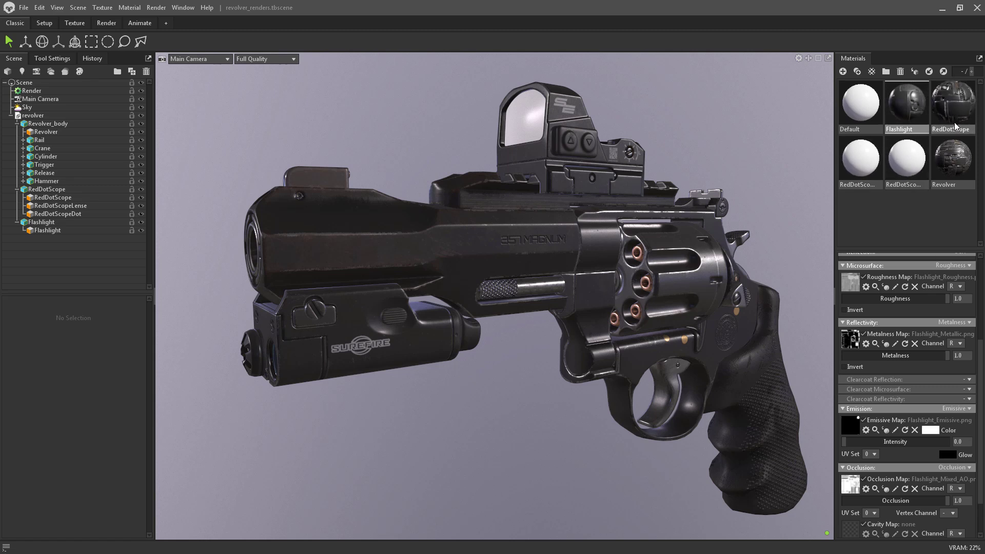
Assign RedDotScopeLense_Normal_OpenGL.png as the normal map and RedDotScopeLense_Base_color.png as the albedo map of the scope lens material
left_click(906, 166)
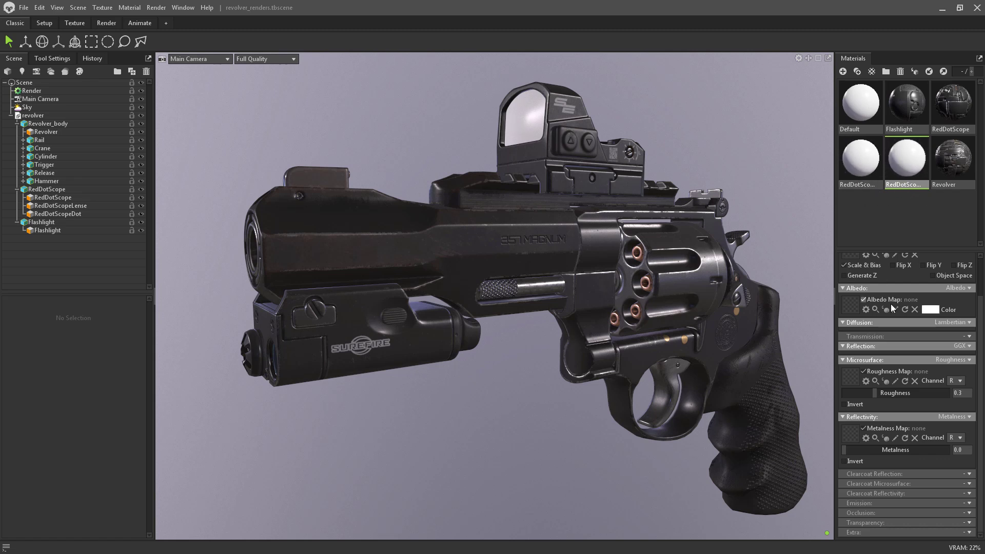
scroll(893, 308, "up", 2)
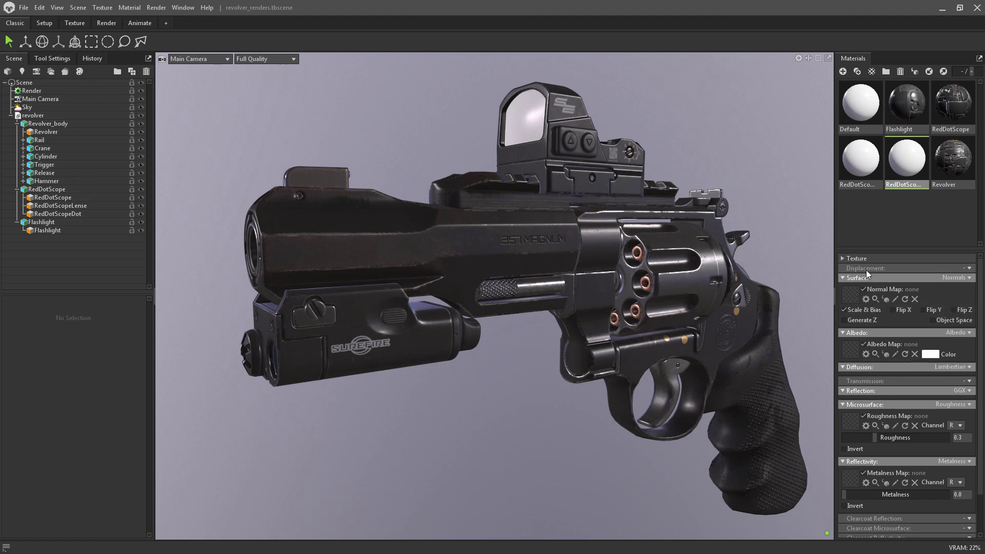
left_click(850, 296)
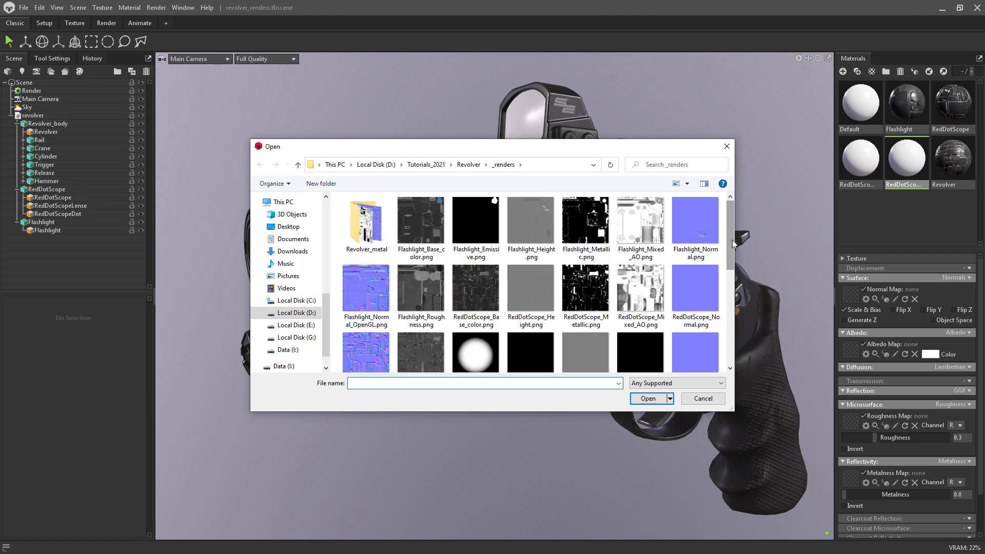
left_click(703, 398)
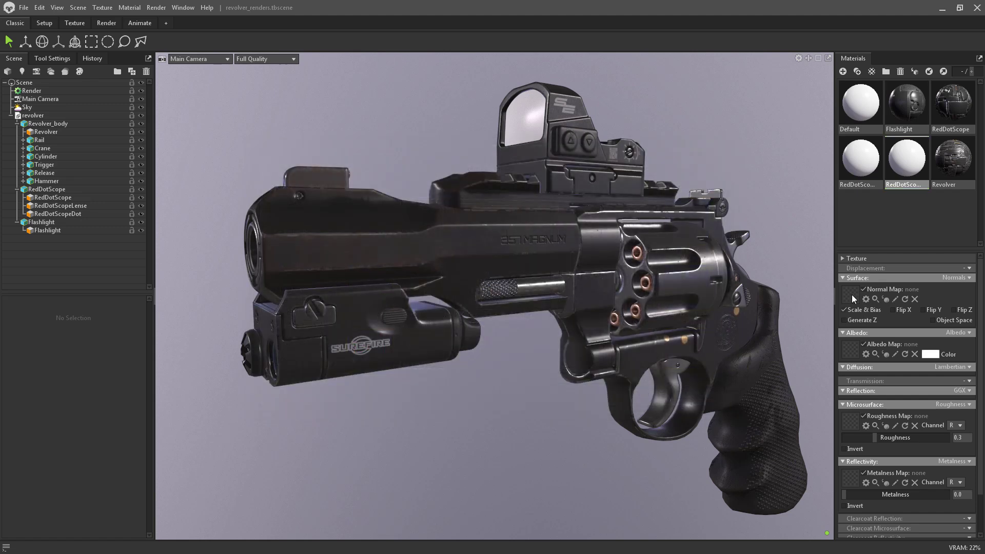
left_click(853, 298)
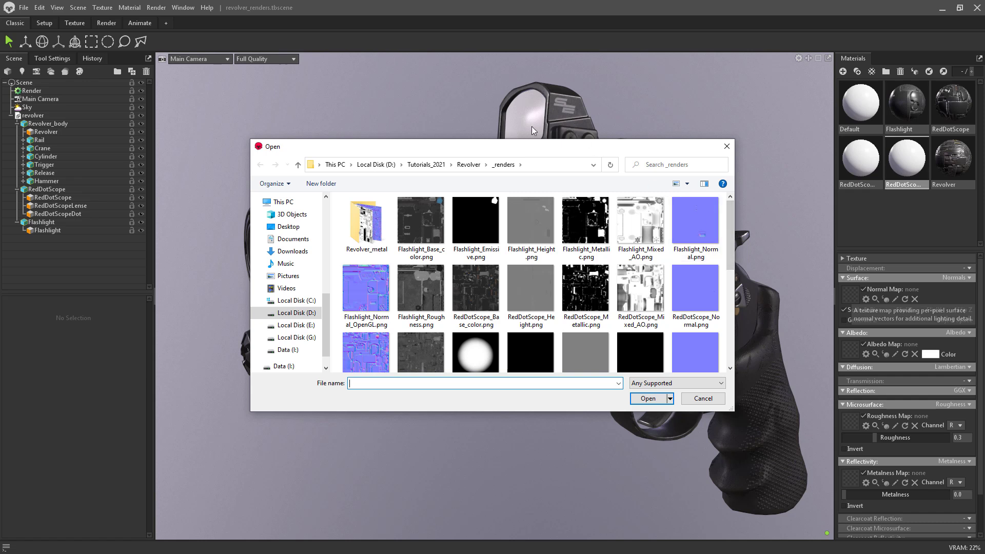
left_click_drag(729, 256, 731, 340)
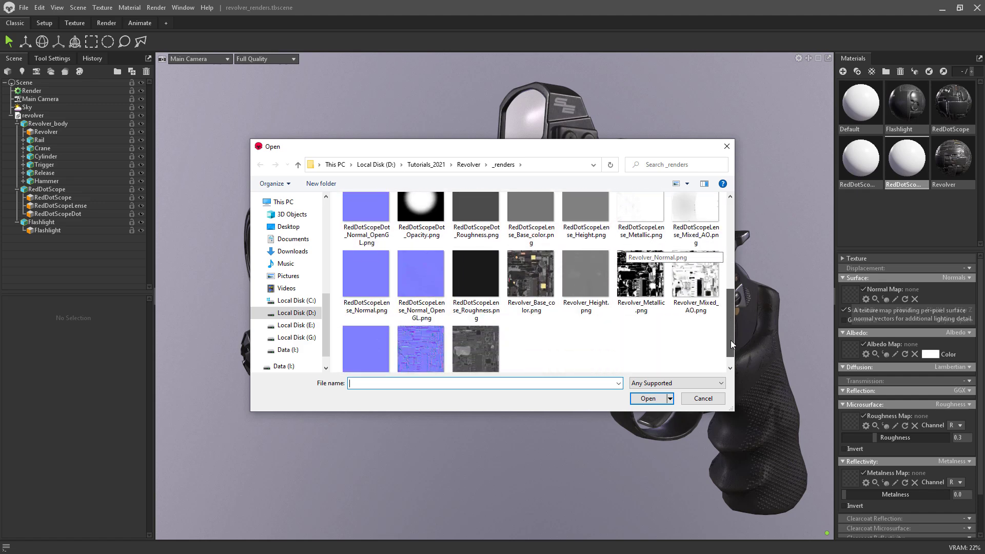
double_click(428, 302)
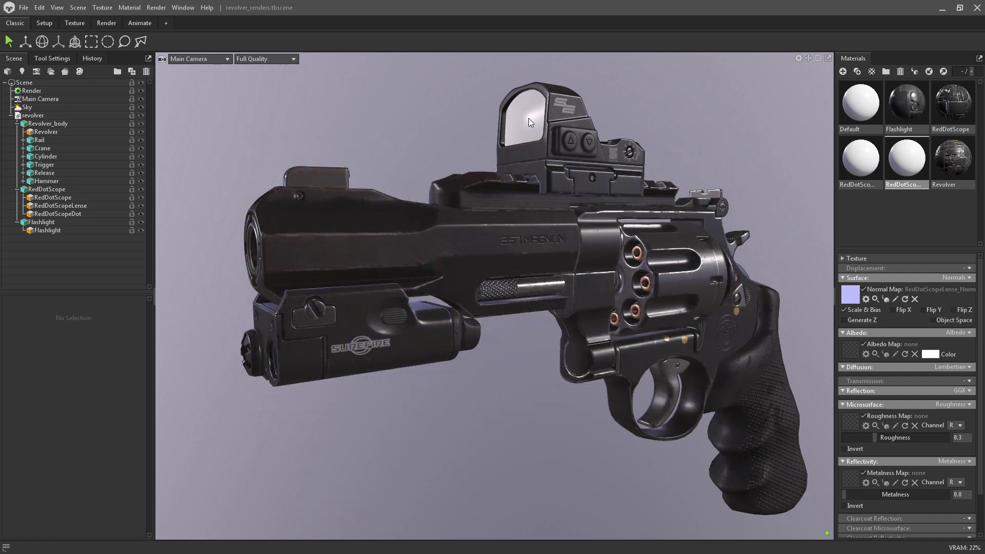
left_click_drag(730, 250, 736, 306)
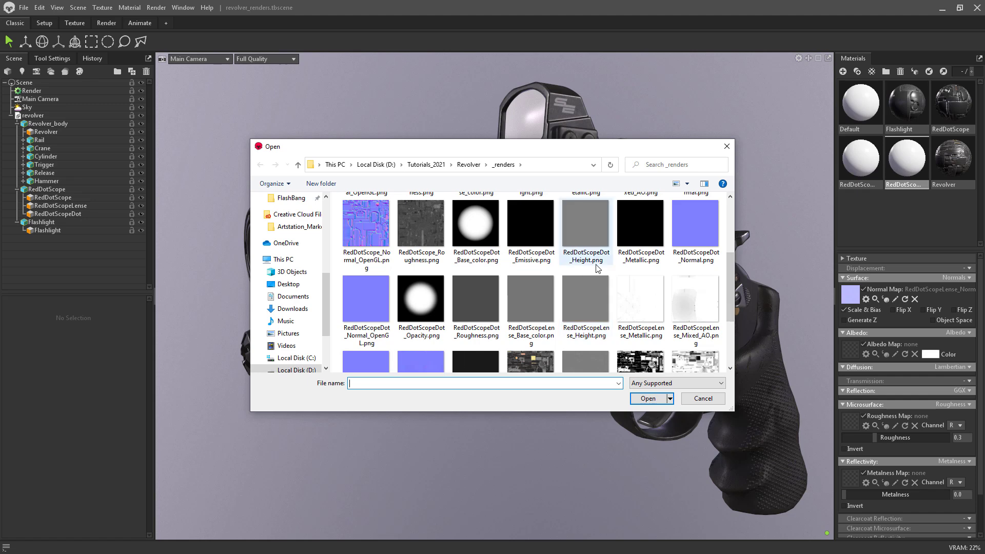
double_click(533, 308)
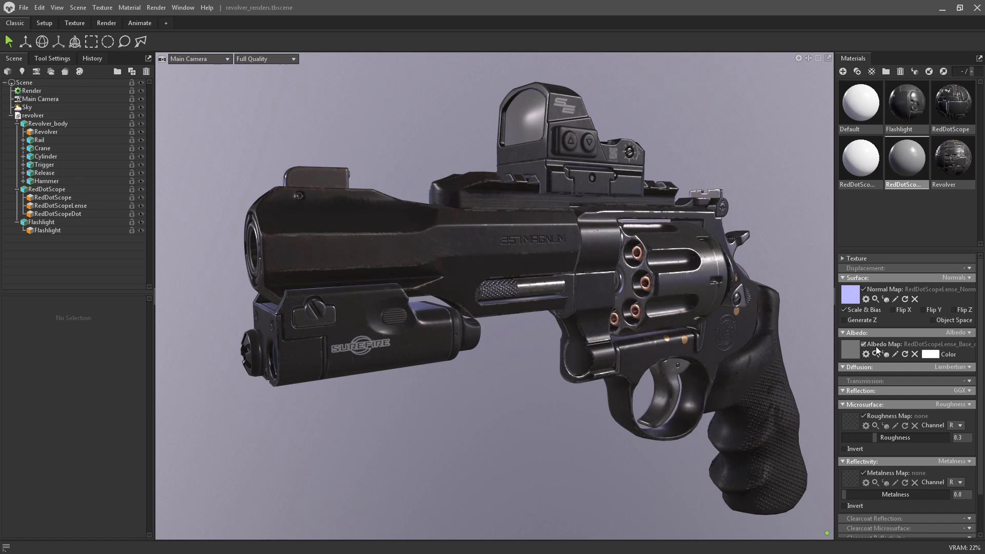
Try tinting the scope lens material's albedo color red and blue (0040ff), and undo the color change
left_click(929, 354)
left_click_drag(473, 263, 501, 208)
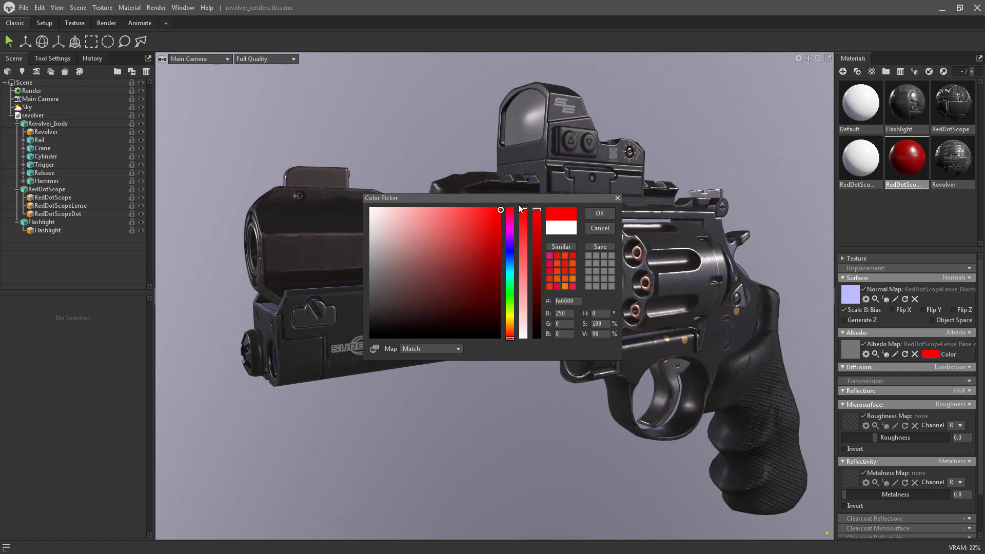
left_click(512, 257)
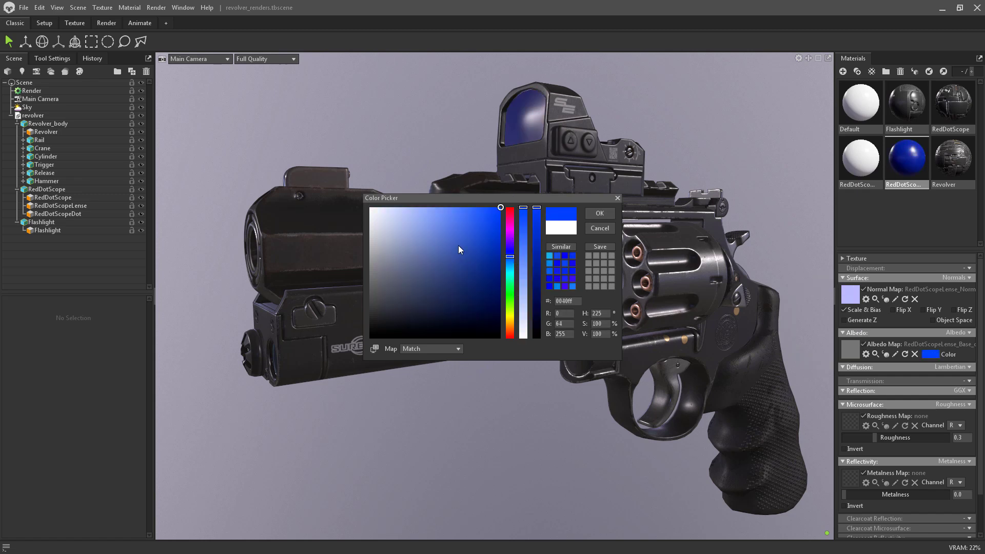
left_click(599, 214)
key("ctrl+z")
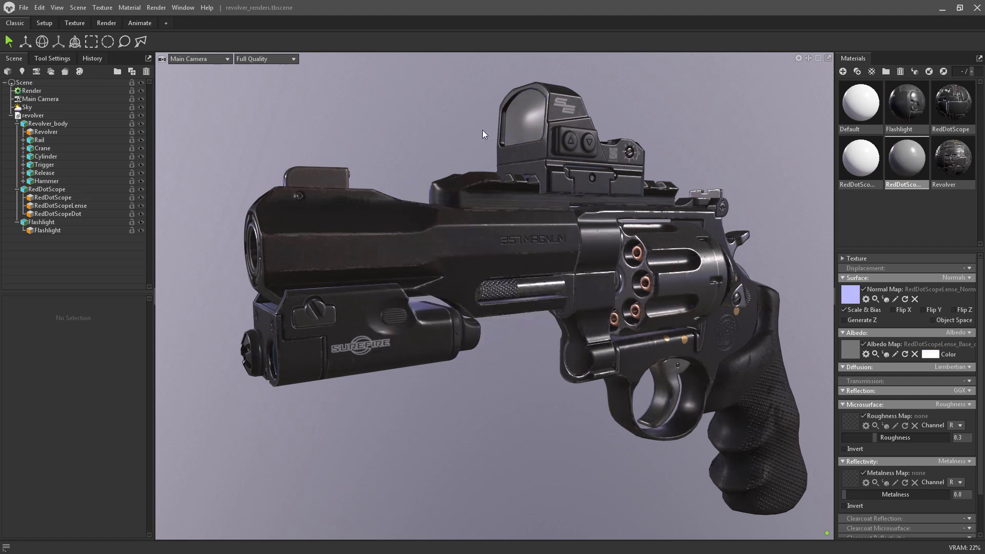
Assign RedDotScopeDot_Roughness.png as the roughness map of the scope lens material
left_click(852, 422)
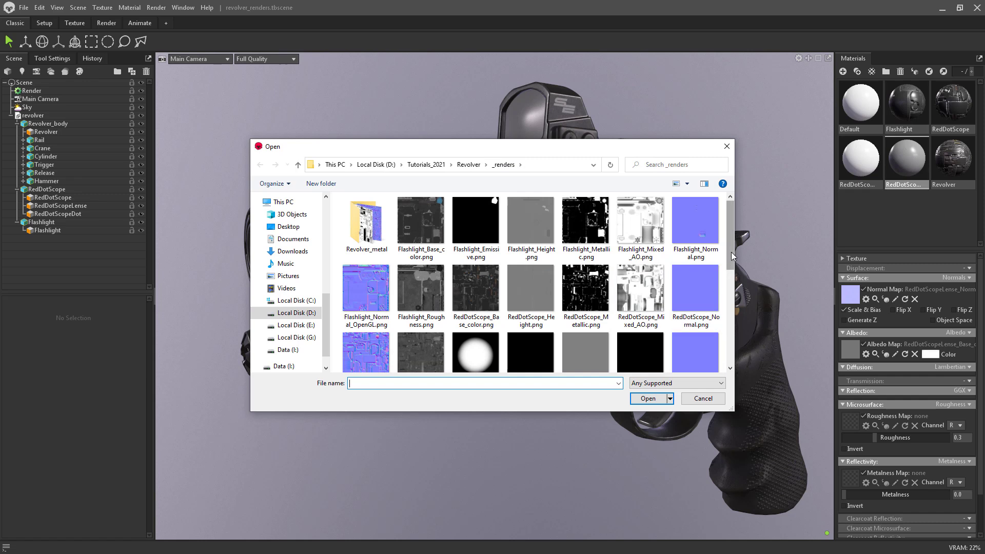
left_click_drag(731, 252, 737, 308)
double_click(476, 294)
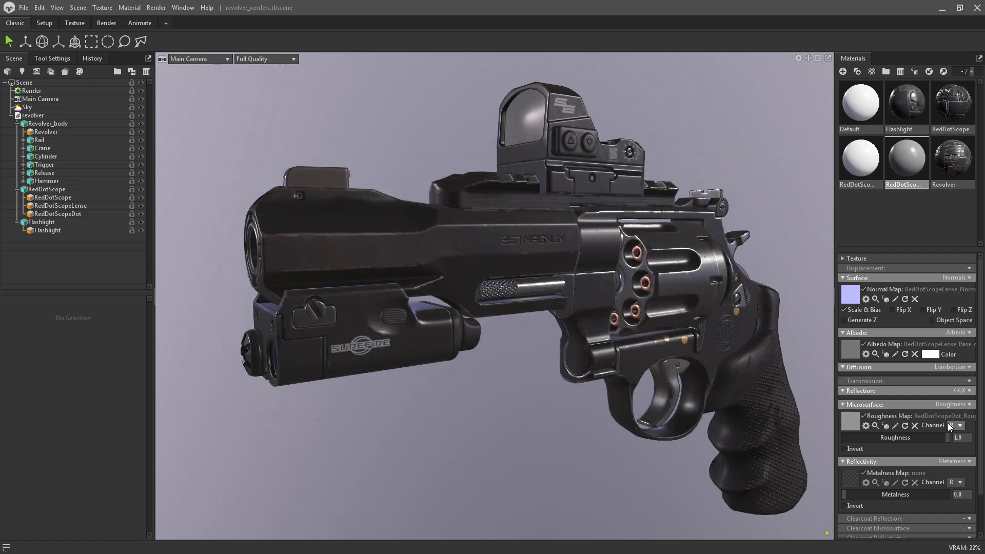
Replace the scope lens material's roughness map with RedDotScopeLense_Roughness.png
left_click(851, 423)
left_click_drag(727, 230, 736, 280)
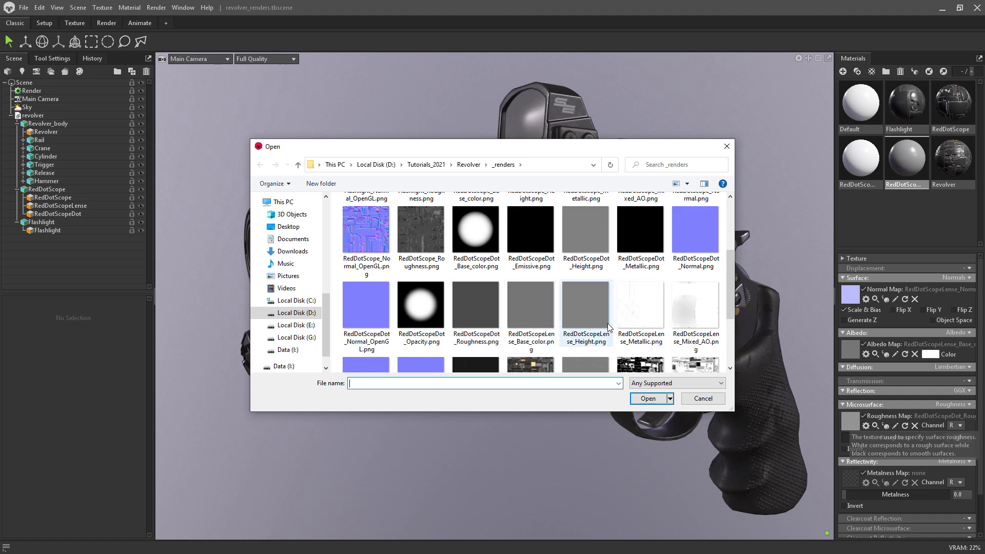
scroll(609, 328, "down", 2)
double_click(485, 327)
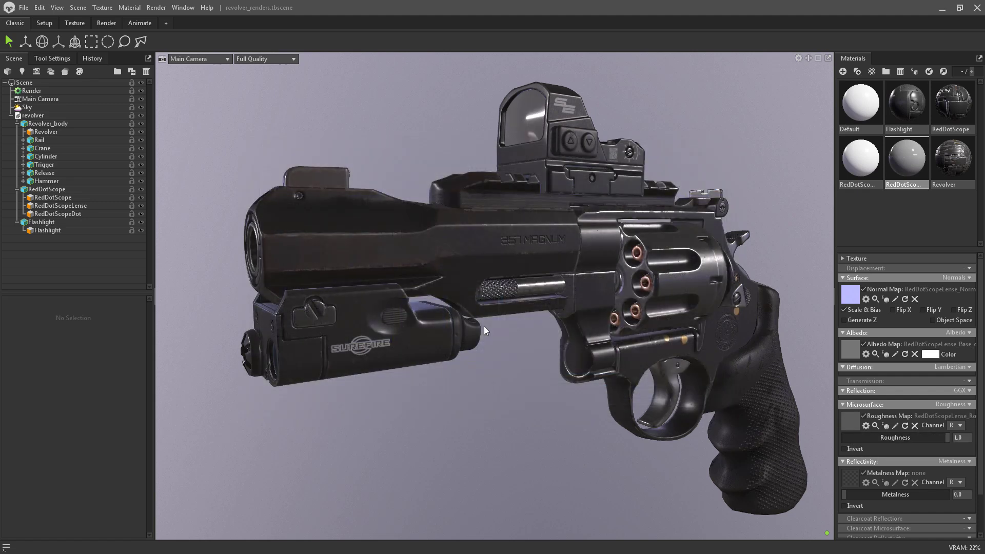
Enable Dither transparency on the scope lens material and set its alpha to about 0.505
scroll(553, 137, "up", 3)
middle_click_drag(553, 137, 574, 285)
left_click_drag(505, 248, 541, 247)
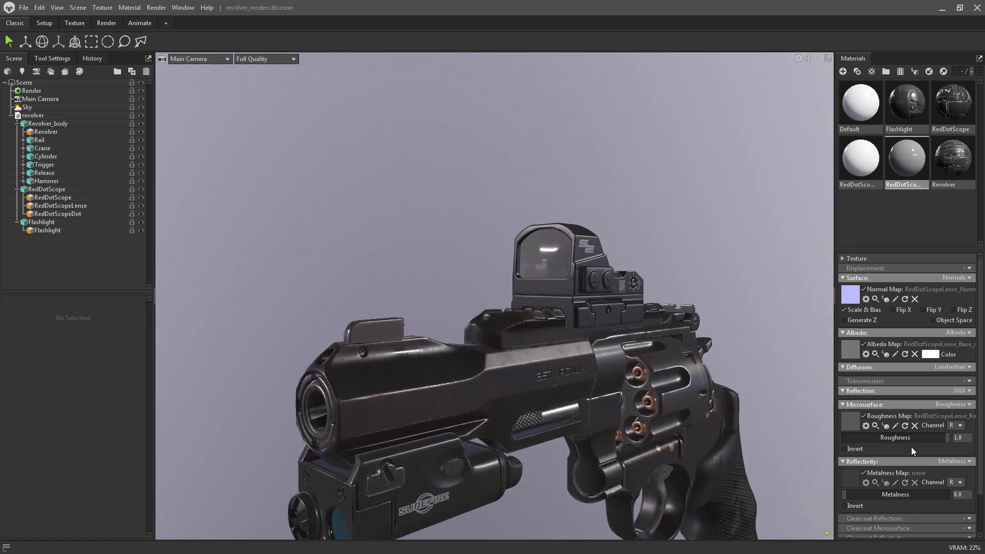
left_click_drag(980, 431, 983, 484)
left_click_drag(566, 293, 536, 309)
scroll(559, 201, "up", 5)
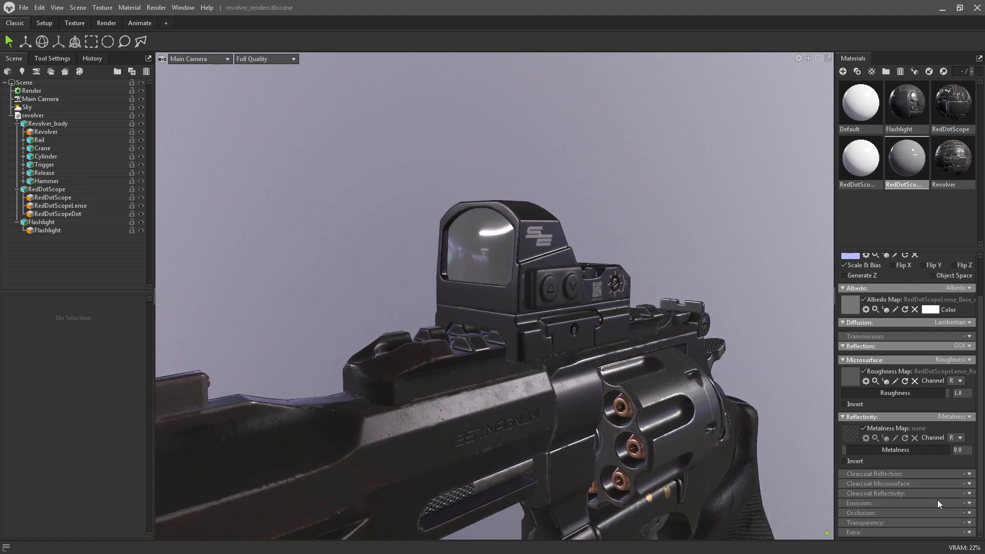
left_click(969, 523)
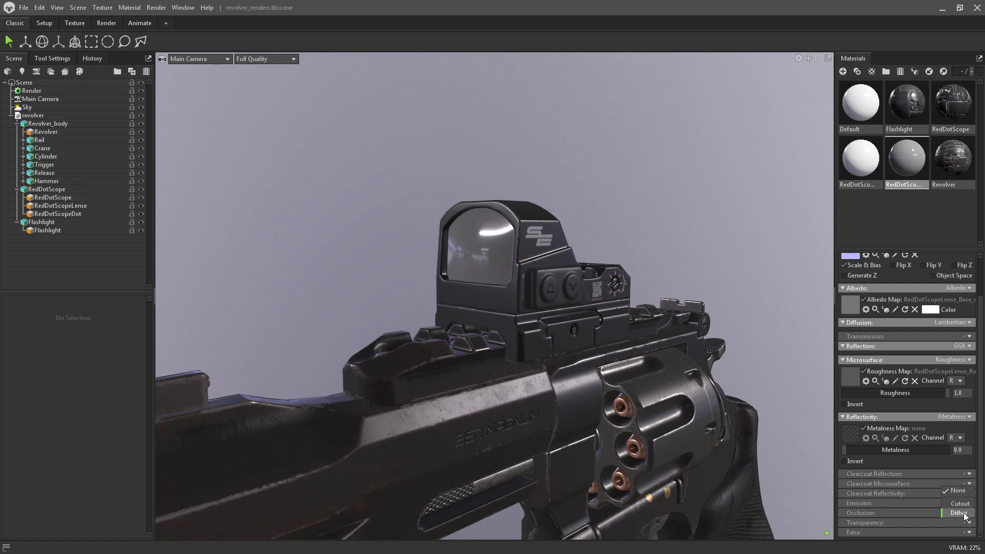
left_click(958, 513)
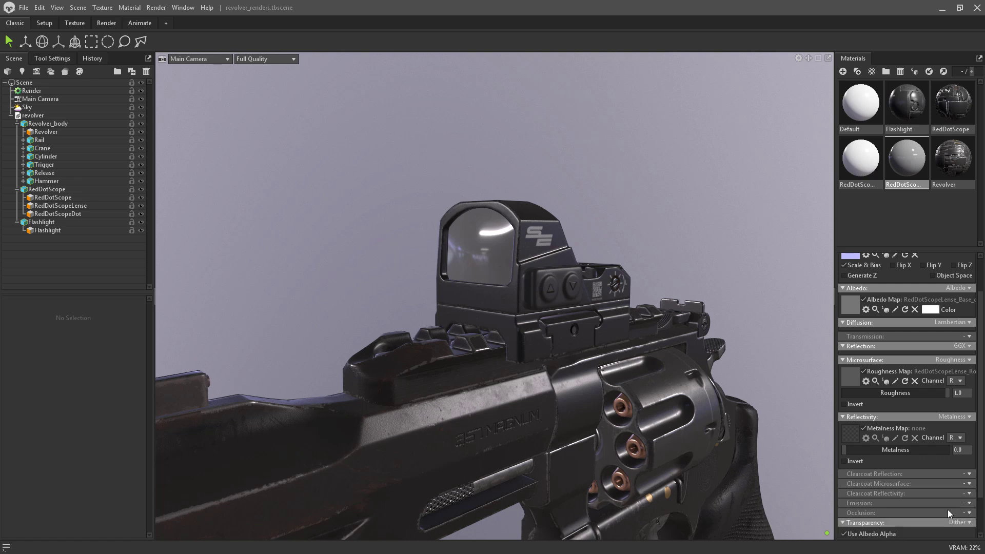
scroll(950, 511, "down", 2)
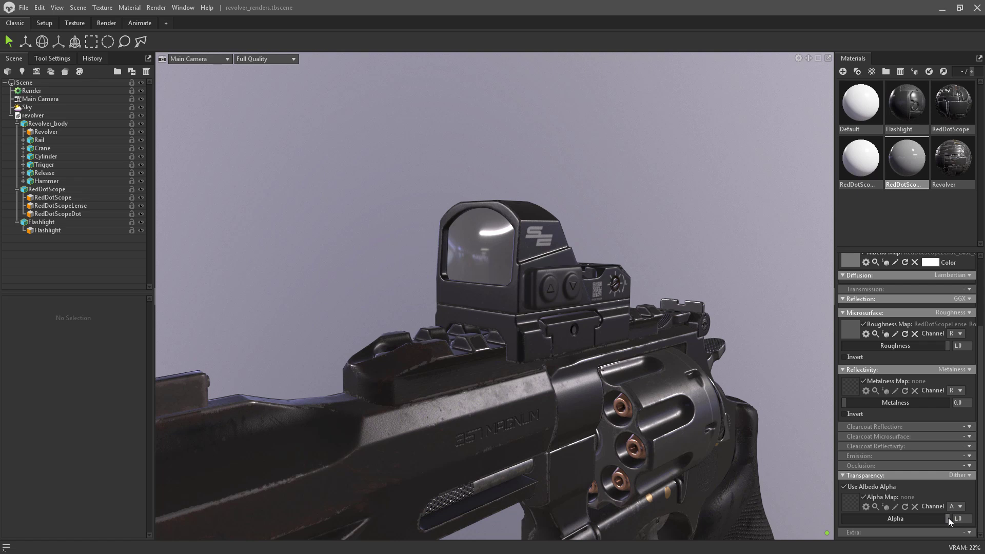
right_click_drag(948, 518, 929, 517)
left_click_drag(928, 517, 895, 518)
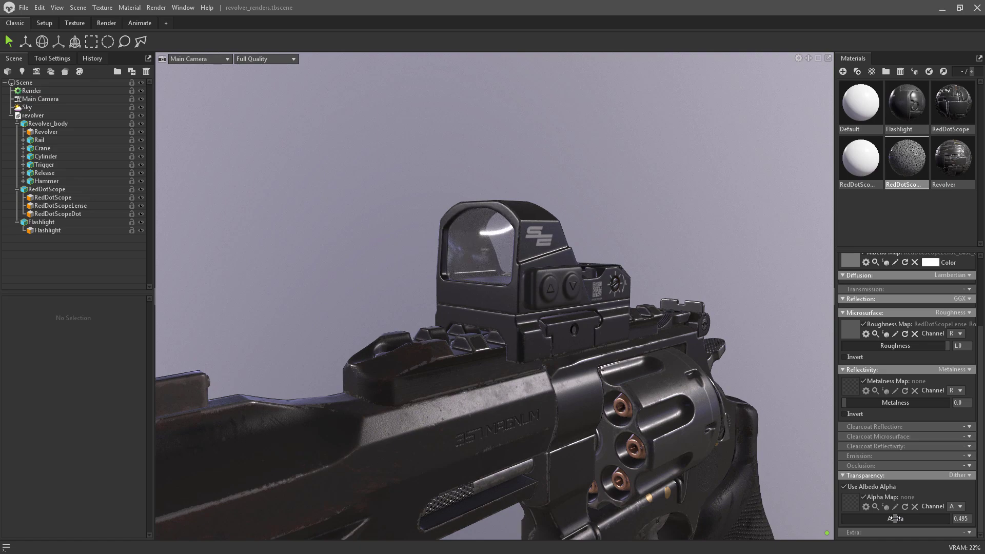
Assign RedDotScopeDot_Base_color.png as the albedo map of the material on the small dot plane inside the scope
left_click_drag(456, 246, 409, 173)
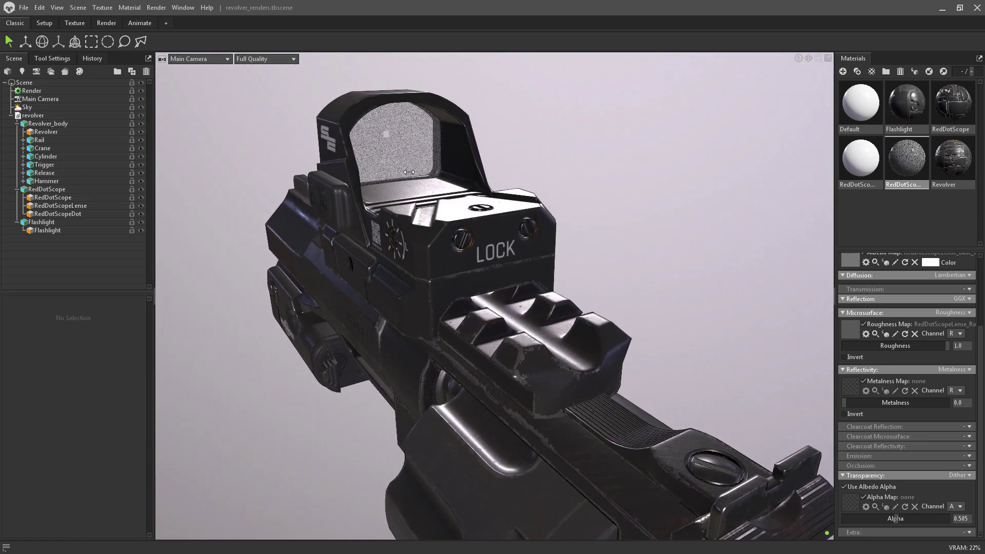
middle_click_drag(377, 144, 430, 229)
left_click_drag(430, 230, 462, 237)
scroll(445, 251, "up", 4)
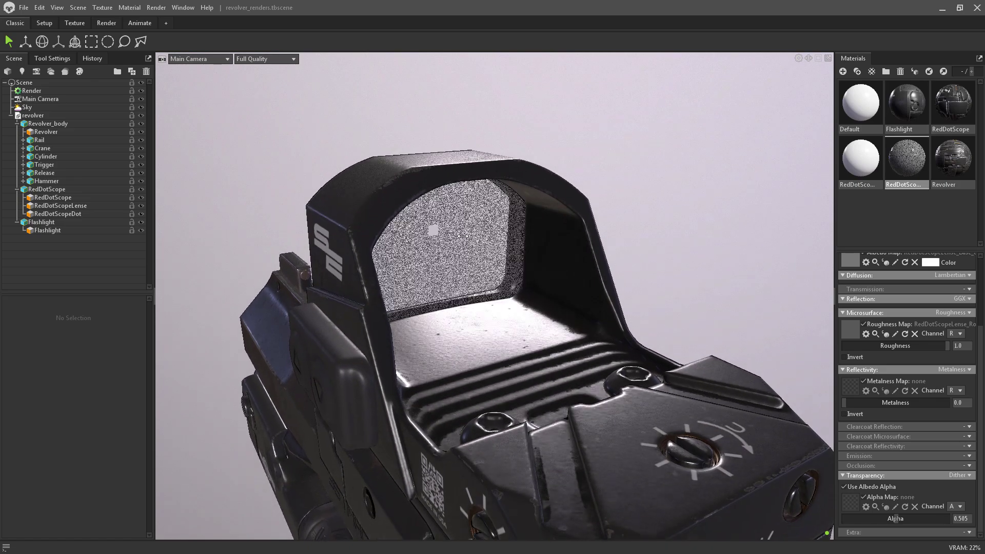
scroll(463, 236, "up", 3)
left_click(860, 164)
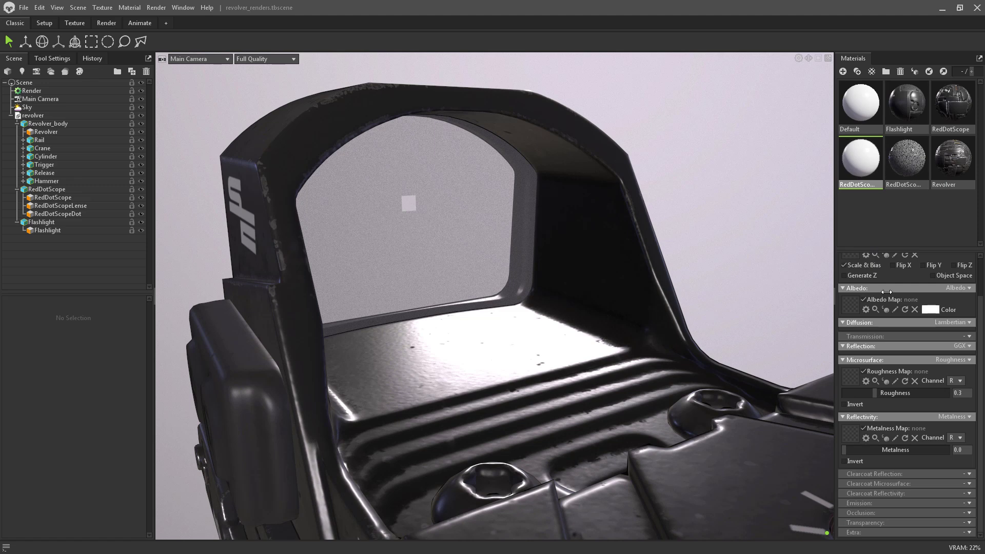
left_click(852, 306)
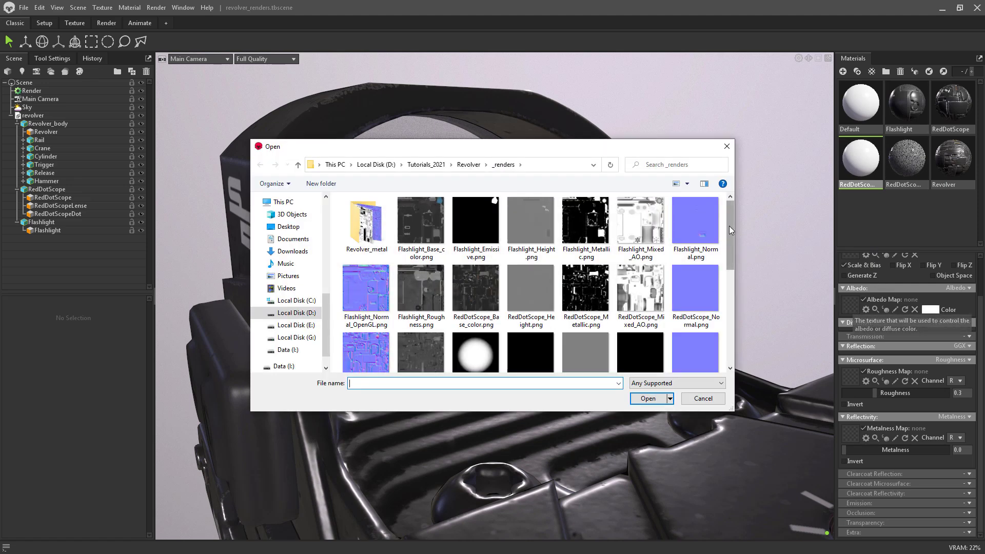
left_click_drag(731, 230, 729, 253)
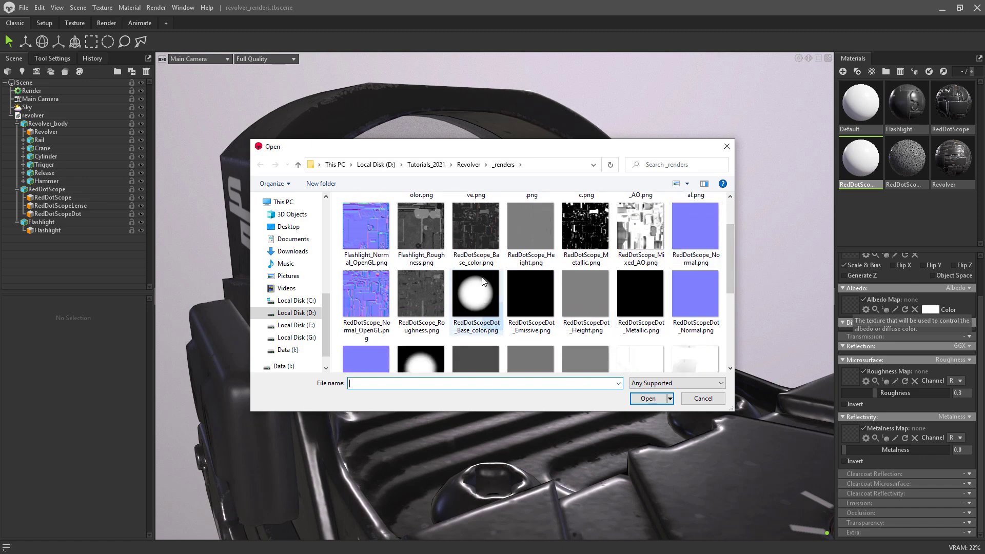
double_click(482, 293)
Enable Dither transparency on the scope dot material
scroll(368, 157, "up", 3)
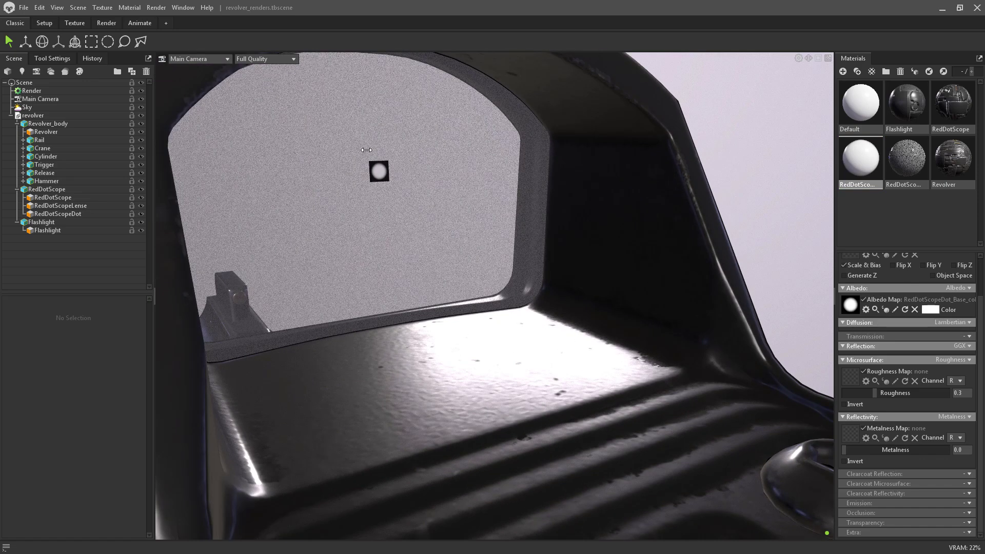
scroll(384, 154, "down", 3)
left_click_drag(384, 154, 414, 182, "alt")
scroll(416, 190, "up", 5)
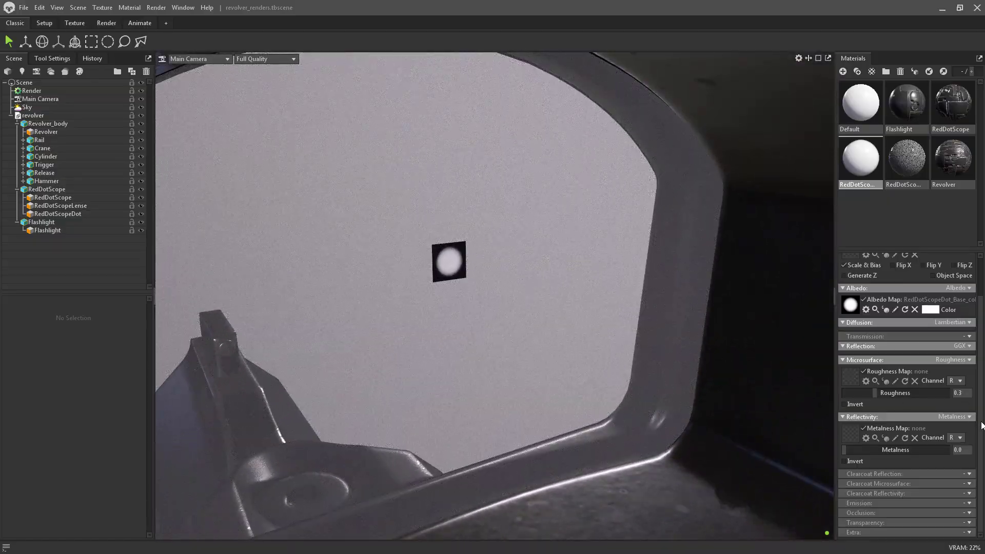
left_click(969, 522)
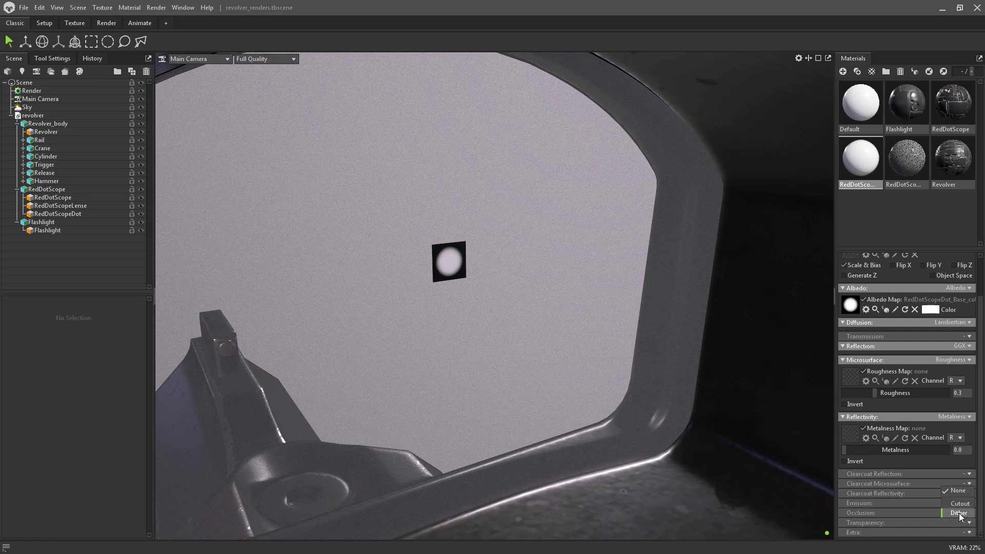
left_click(959, 513)
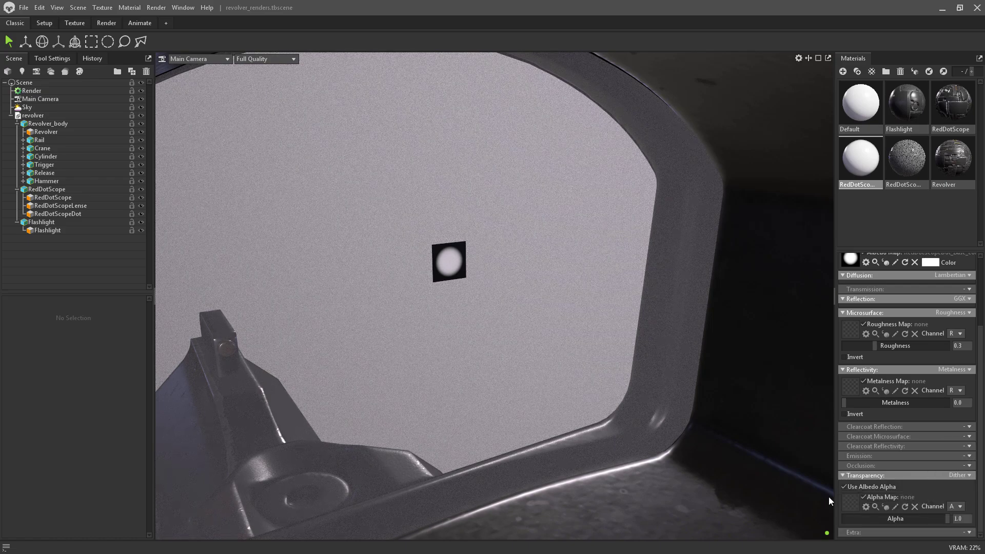
Assign RedDotScopeDot_Opacity.png as the scope dot material's alpha map and read it from channel R
left_click(851, 501)
left_click_drag(731, 259, 741, 310)
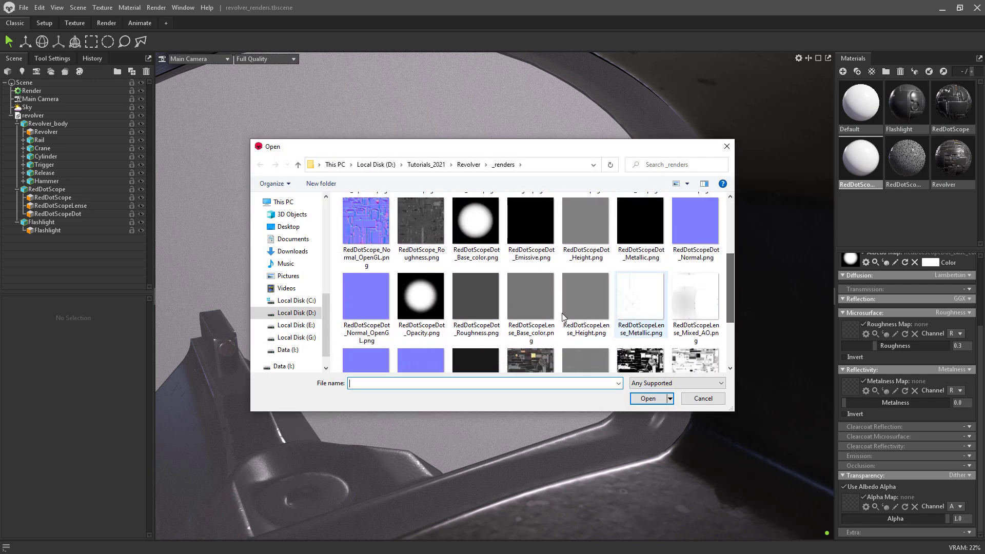
left_click(419, 306)
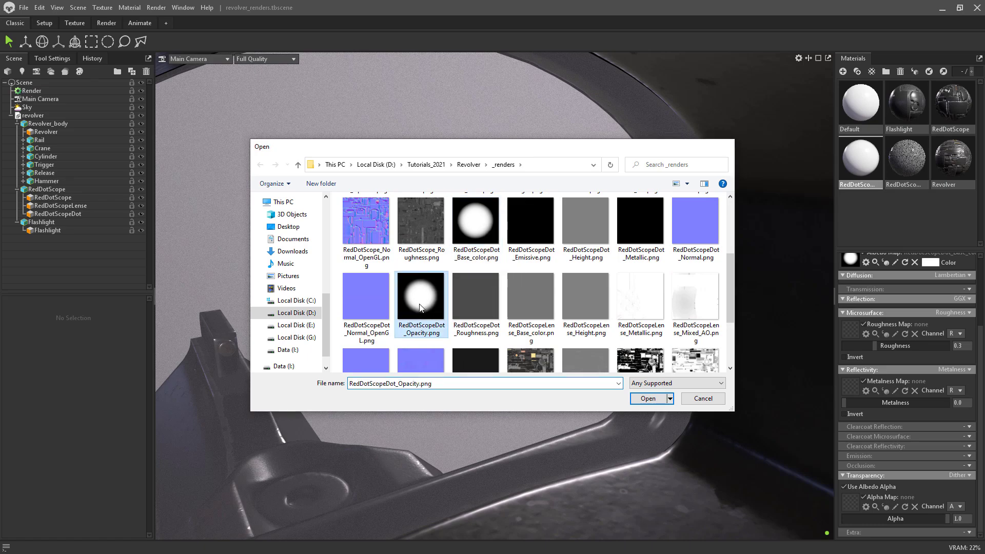
double_click(420, 306)
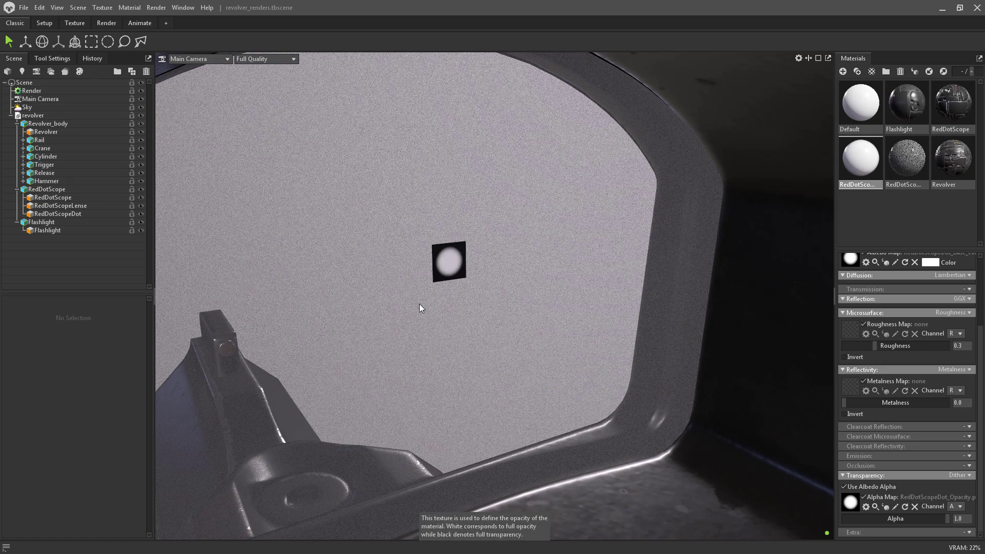
left_click(957, 508)
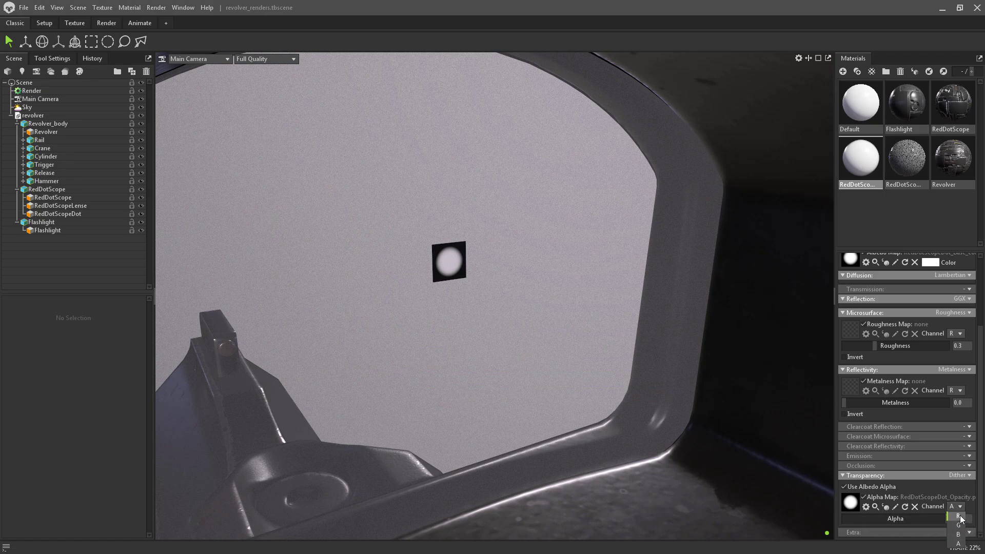
left_click(958, 517)
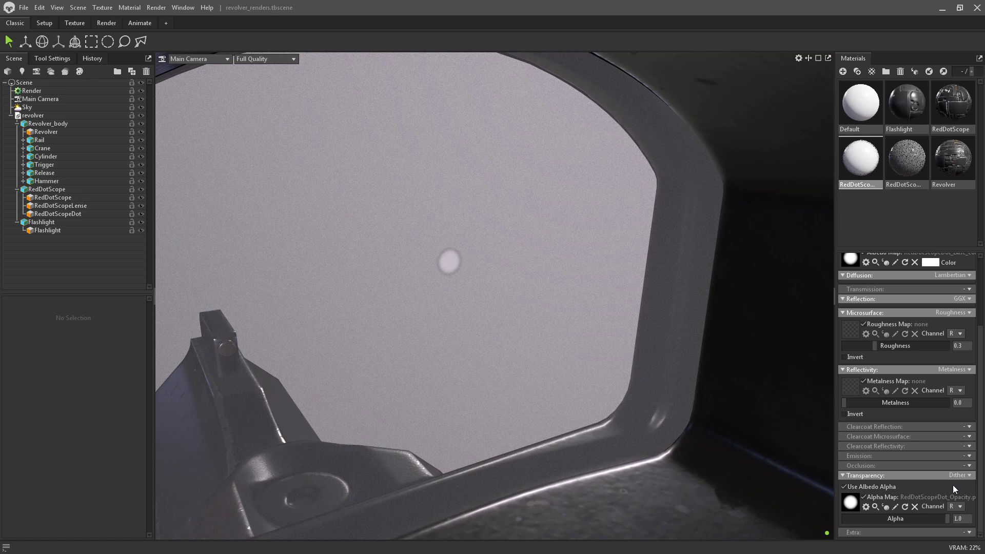
Set the scope dot material's albedo color to pure red (ff0000)
left_click_drag(981, 423, 981, 336)
left_click(928, 355)
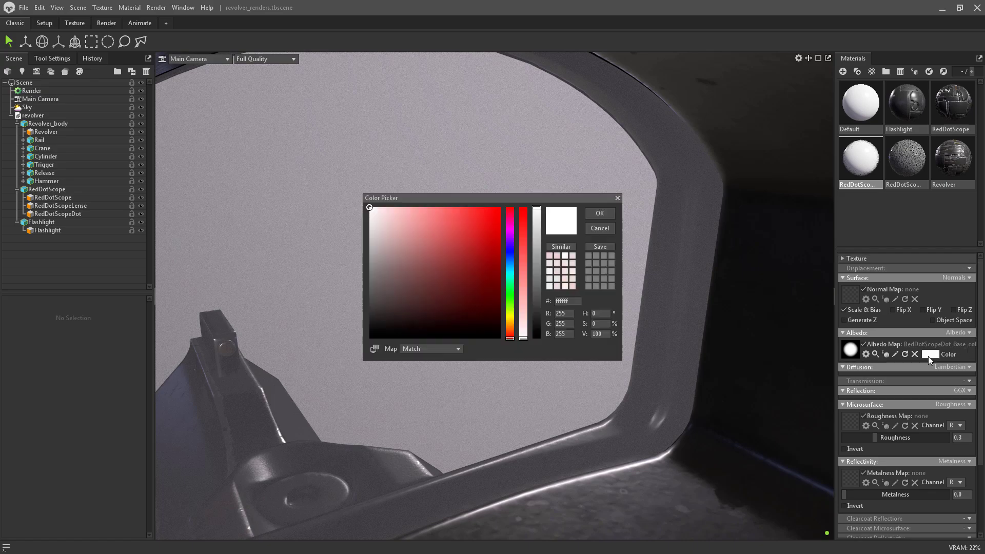
left_click_drag(481, 260, 598, 199)
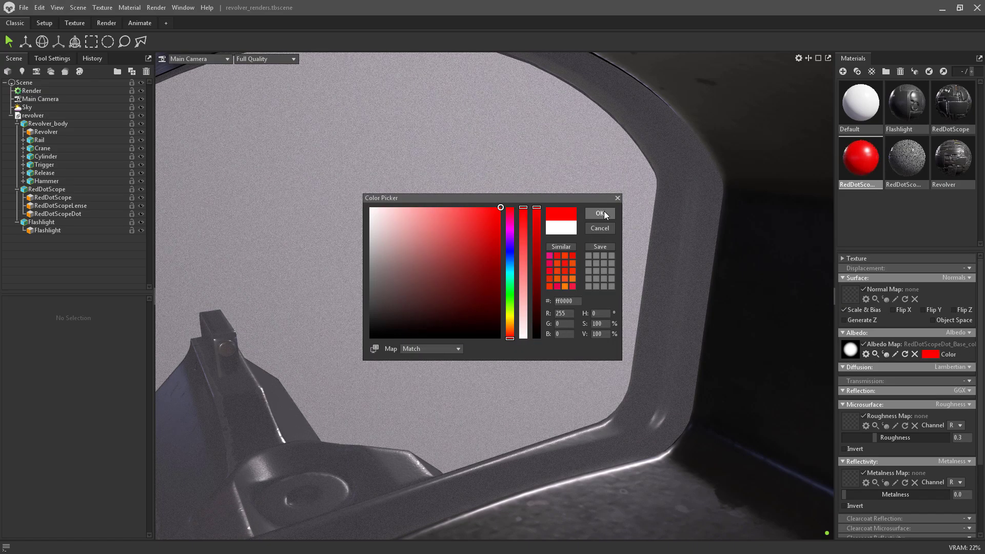
left_click(604, 211)
Enable Emissive emission on the scope dot material with a red color and an intensity of 5.0
scroll(921, 469, "down", 3)
left_click(966, 474)
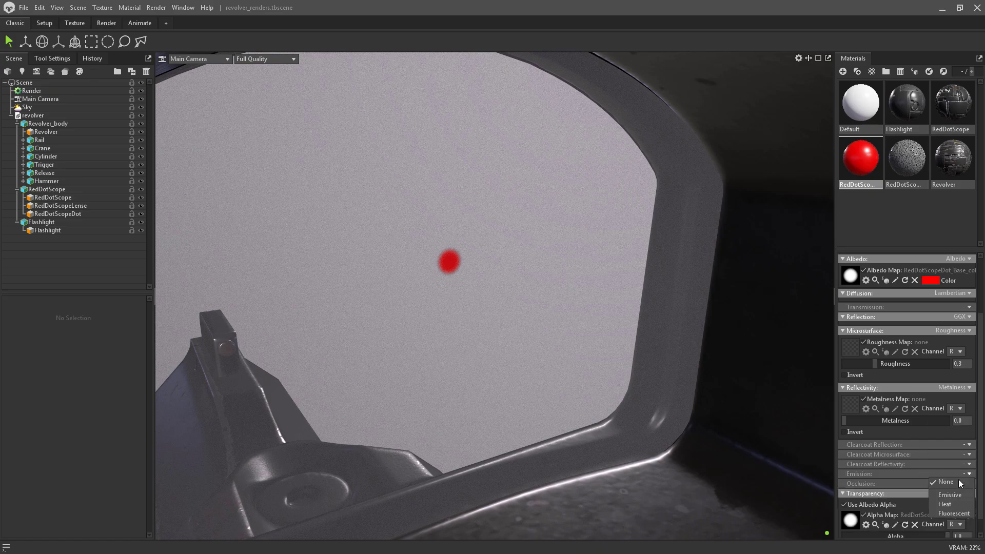
left_click(947, 495)
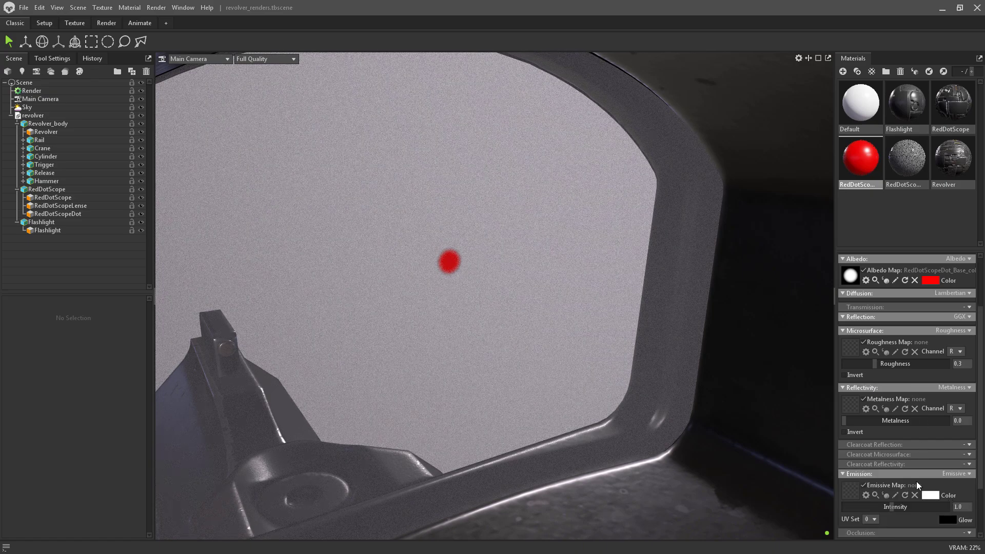
left_click(930, 495)
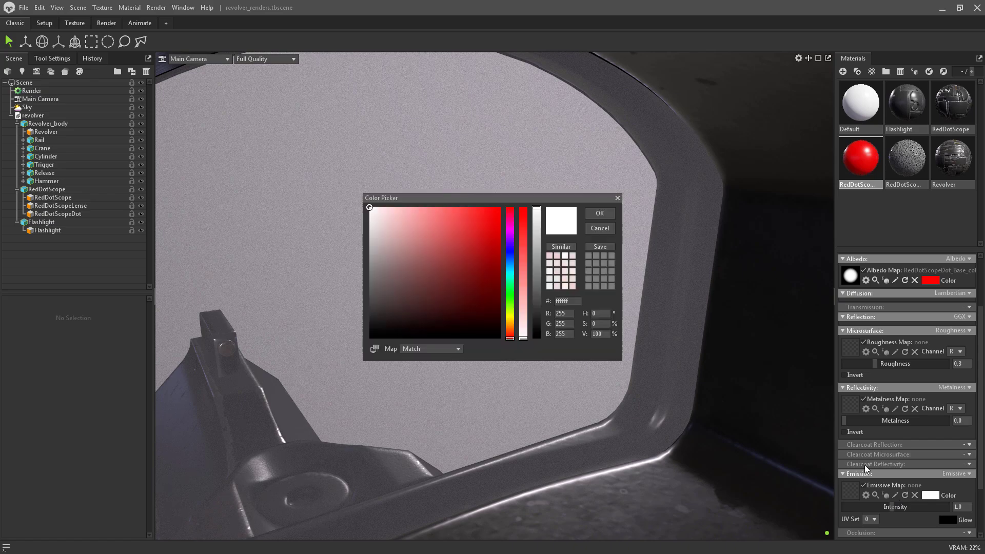
left_click(481, 242)
left_click(600, 213)
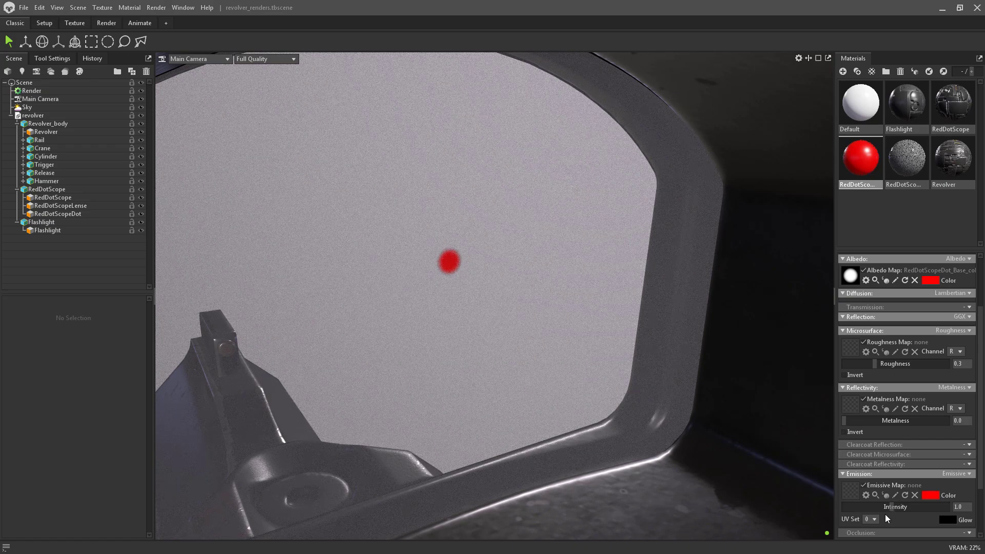
left_click_drag(892, 506, 942, 507)
scroll(461, 287, "down", 1)
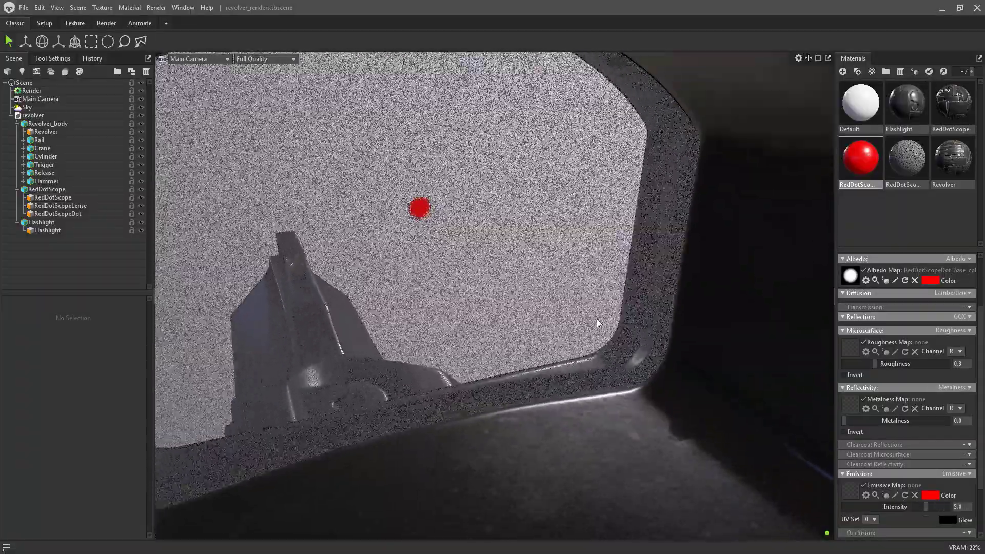
left_click_drag(595, 323, 607, 330)
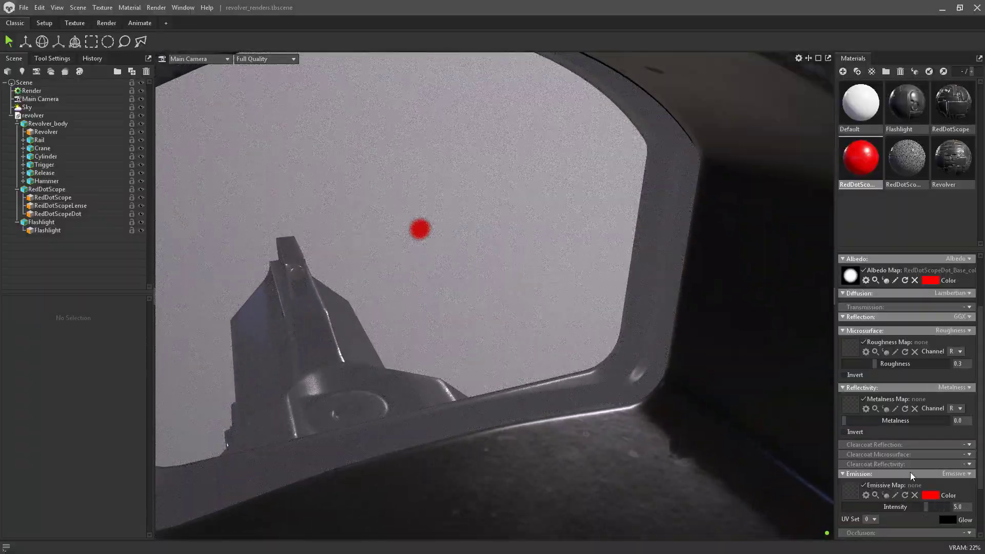
Set the glow color of the scope dot's emission to pure red (ff0000)
left_click(946, 520)
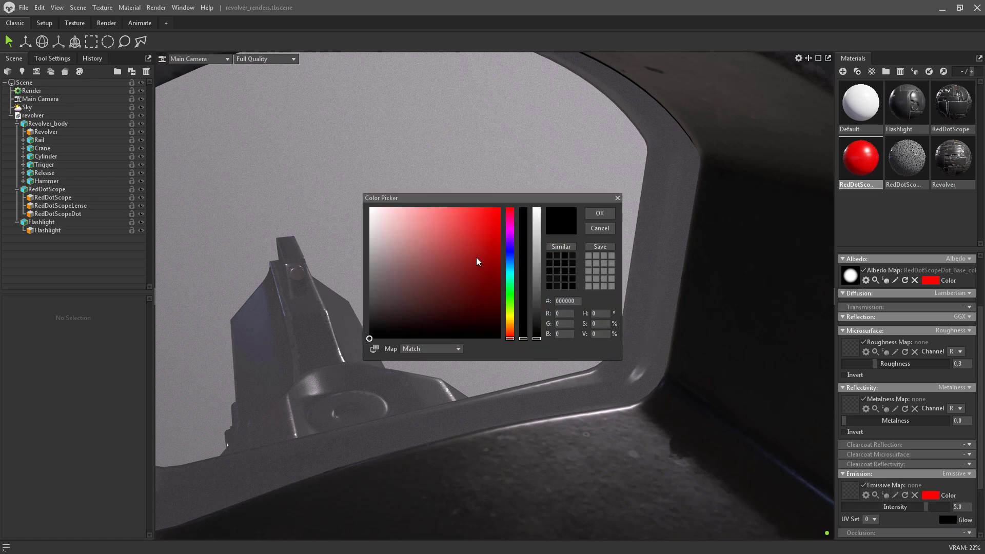
left_click_drag(510, 198, 670, 193)
left_click_drag(618, 273, 675, 198)
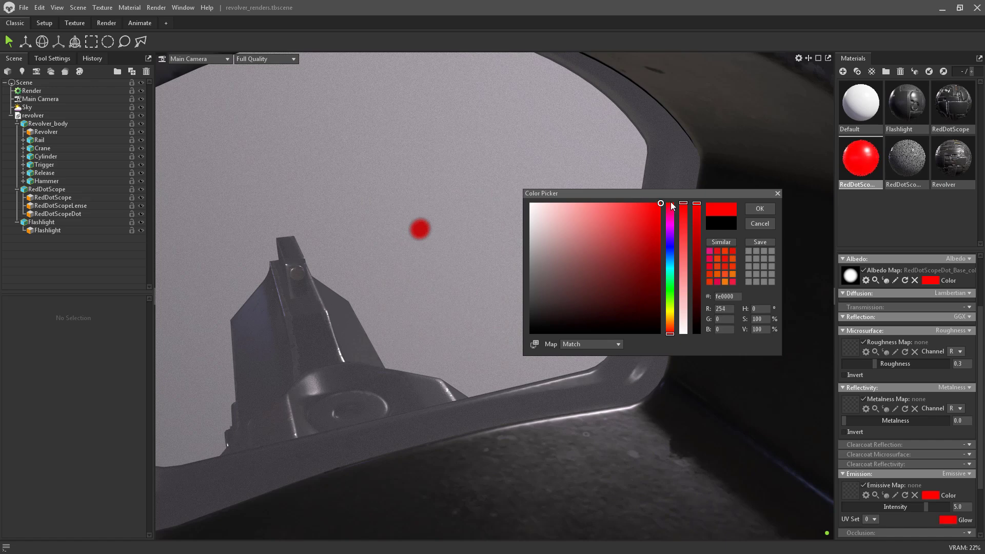
left_click(764, 209)
left_click(944, 520)
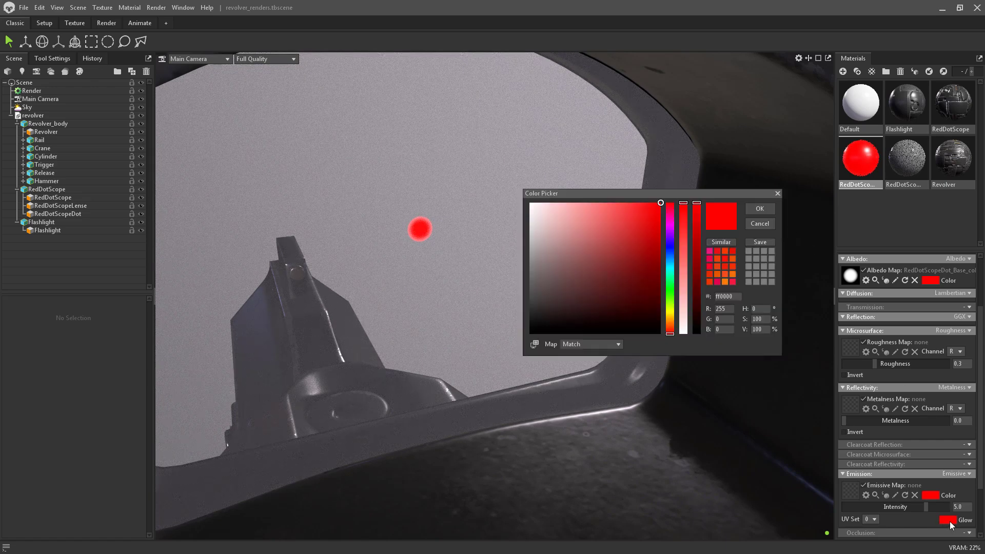
left_click(759, 224)
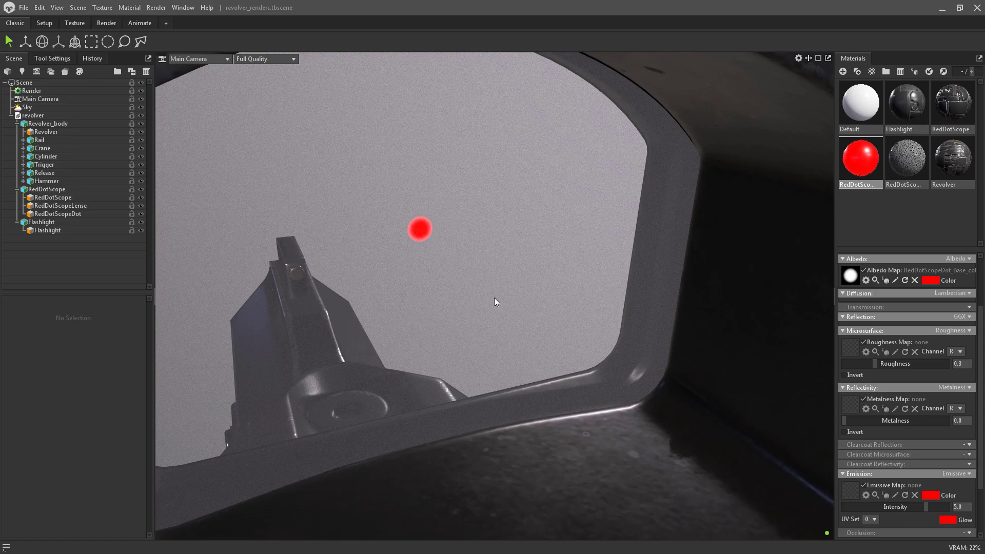
Duplicate the Revolver material and rename the copy Revolver Metal
scroll(490, 292, "down", 12)
left_click_drag(448, 270, 722, 239)
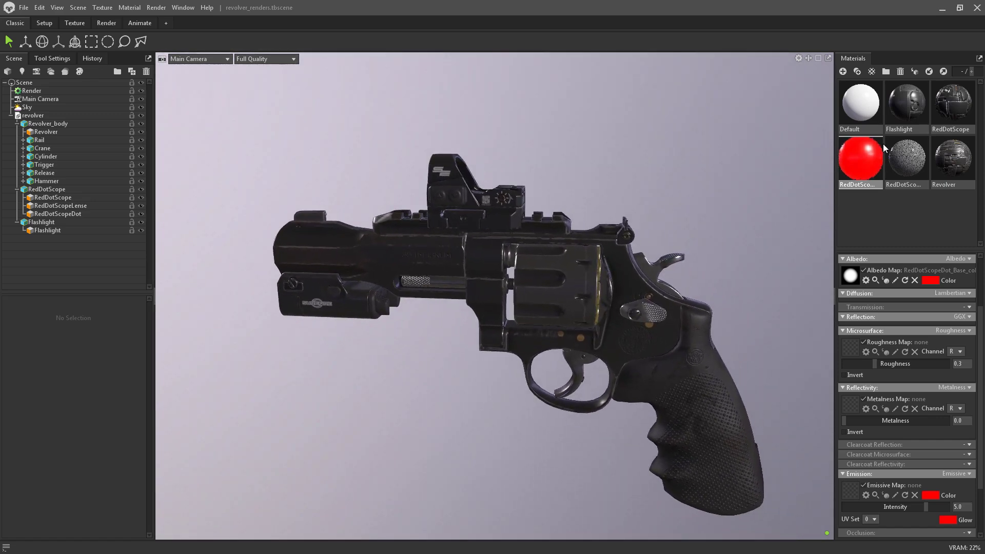
right_click(949, 156)
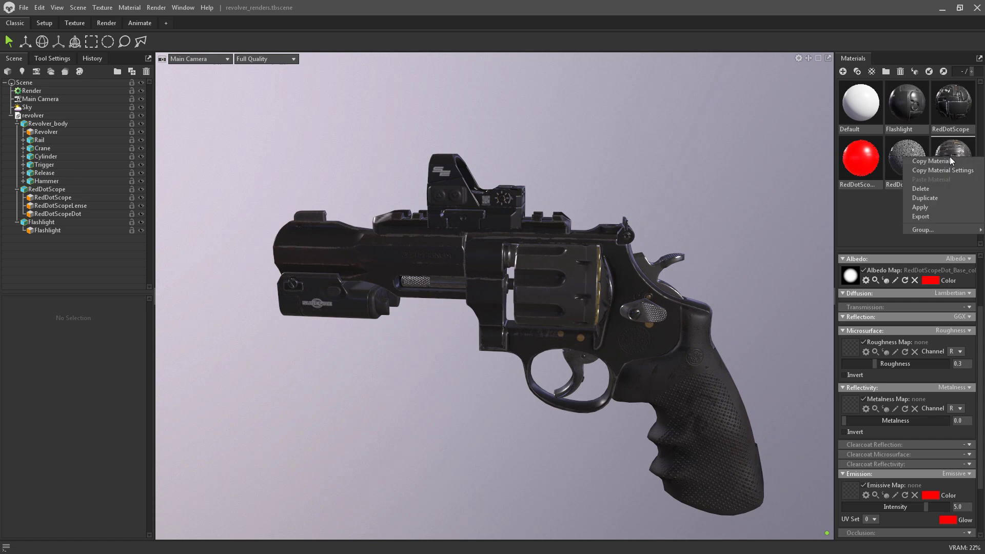
left_click(925, 198)
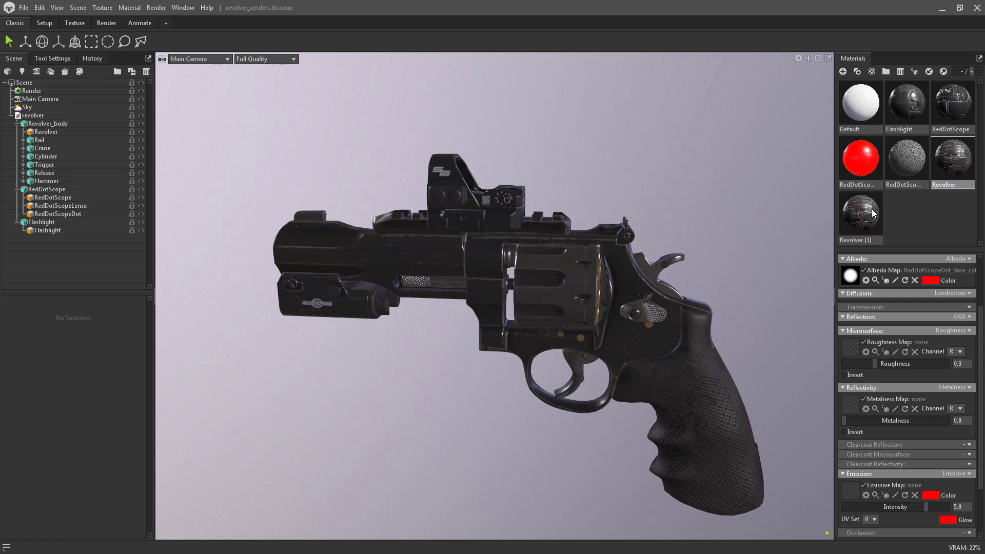
double_click(866, 240)
key("End")
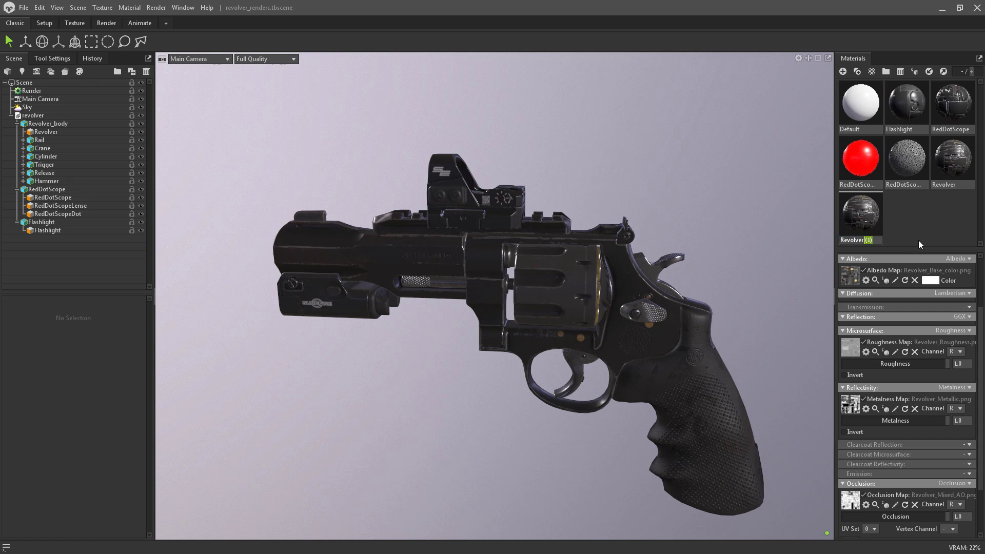
key("BackSpace")
key("BackSpace")
key("BackSpace")
type("Metal")
key("Return")
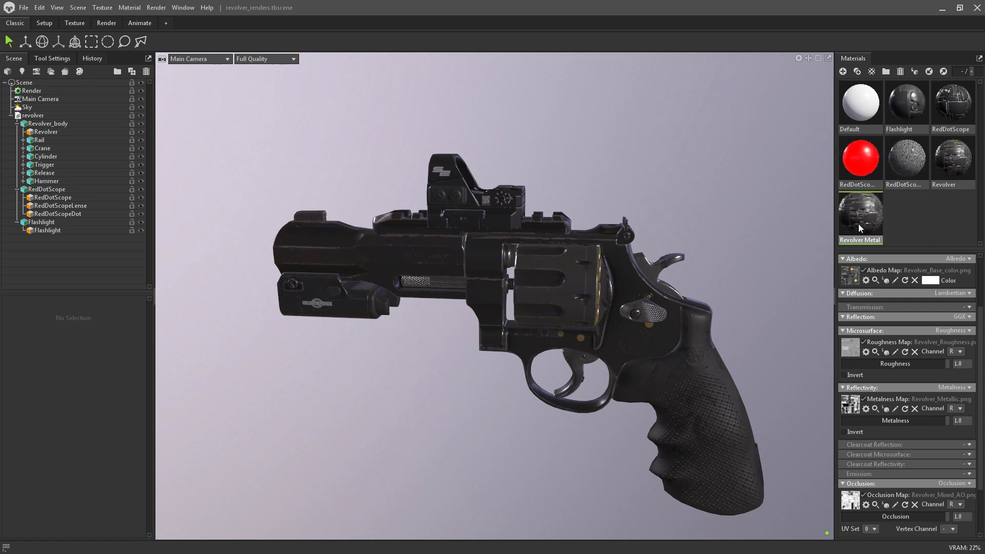
Replace the Revolver Metal albedo and roughness maps with Revolver_Base_color.png and Revolver_Roughness.png from the Revolver_metal folder
left_click(850, 277)
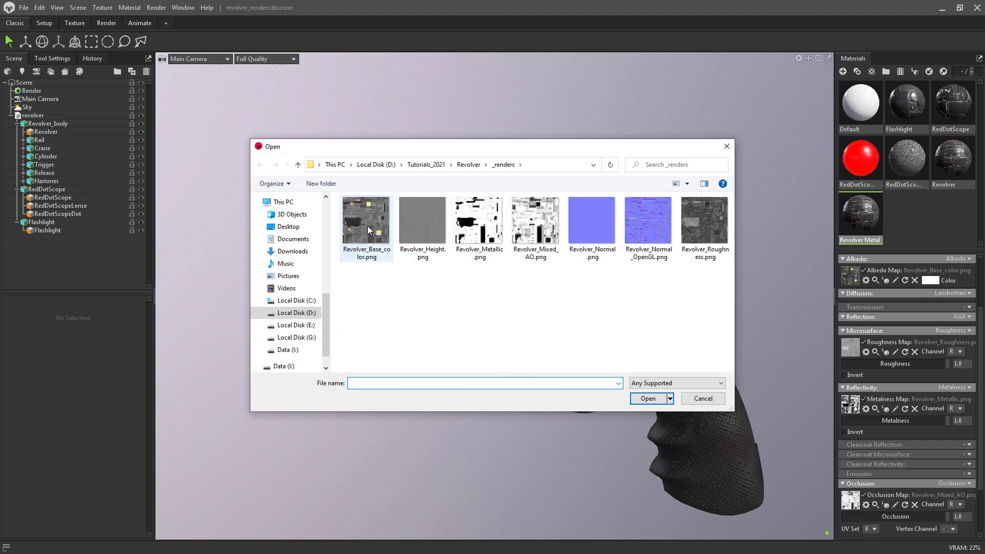
left_click(369, 226)
double_click(368, 225)
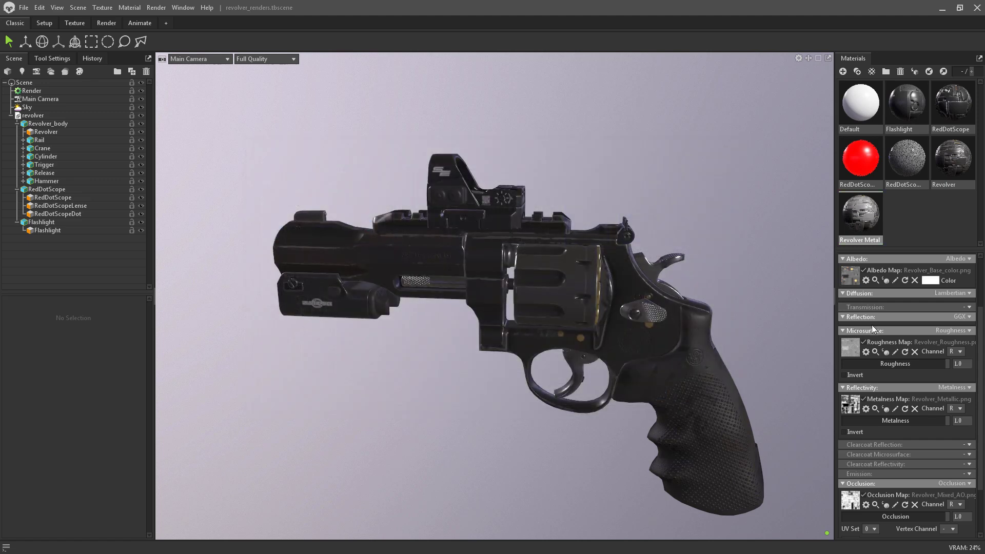
left_click(854, 348)
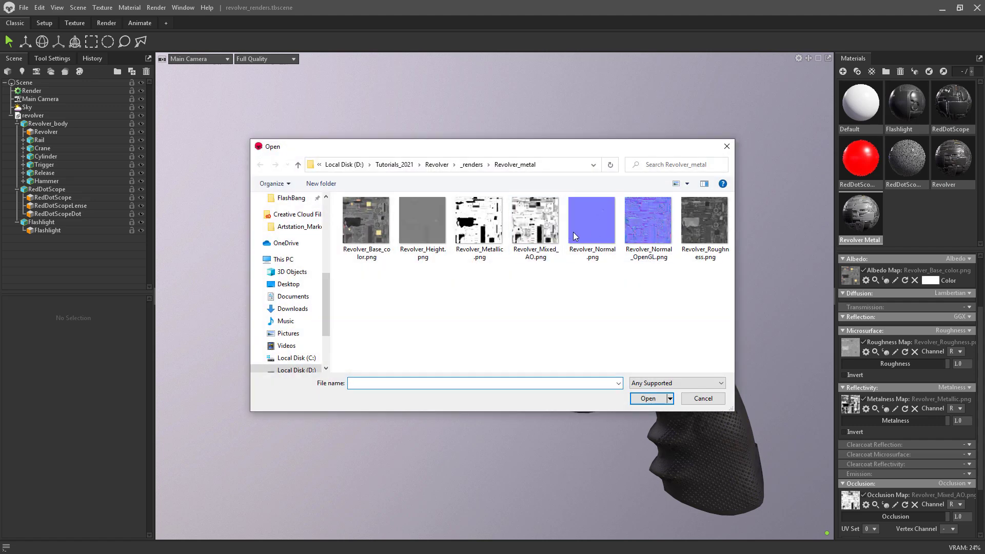
double_click(705, 226)
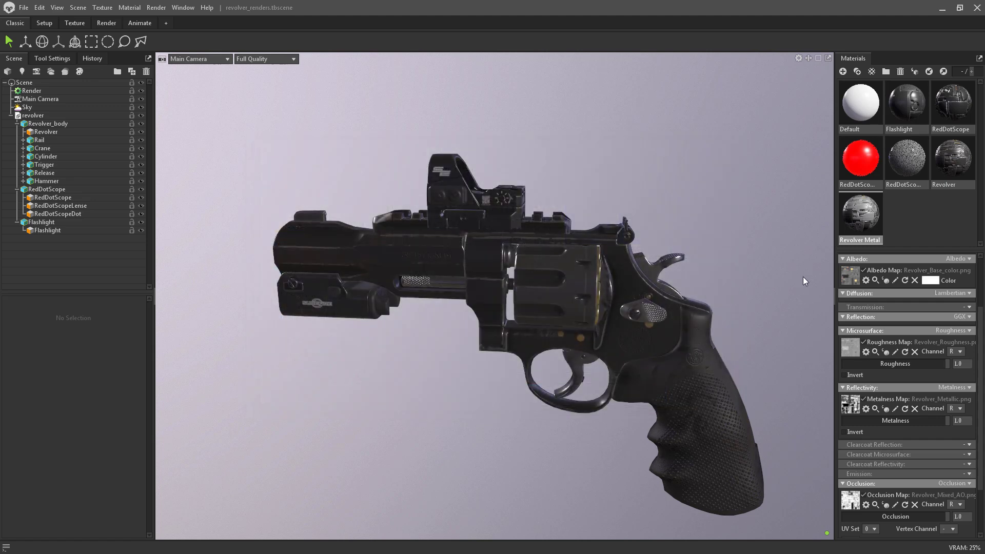
Replace the Revolver Metal metalness and occlusion maps with Revolver_Metallic.png and Revolver_Mixed_AO.png from the Revolver_metal folder
left_click(854, 406)
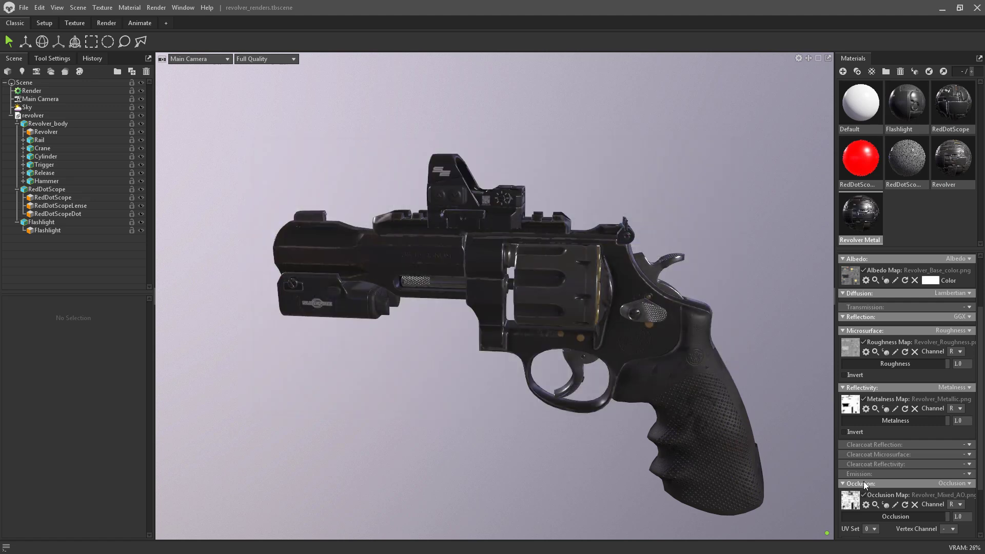
left_click(849, 507)
left_click(533, 223)
double_click(533, 223)
Apply the Revolver Metal material to Revolver_body and inspect the metal finish up close and from several angles
scroll(913, 432, "up", 3)
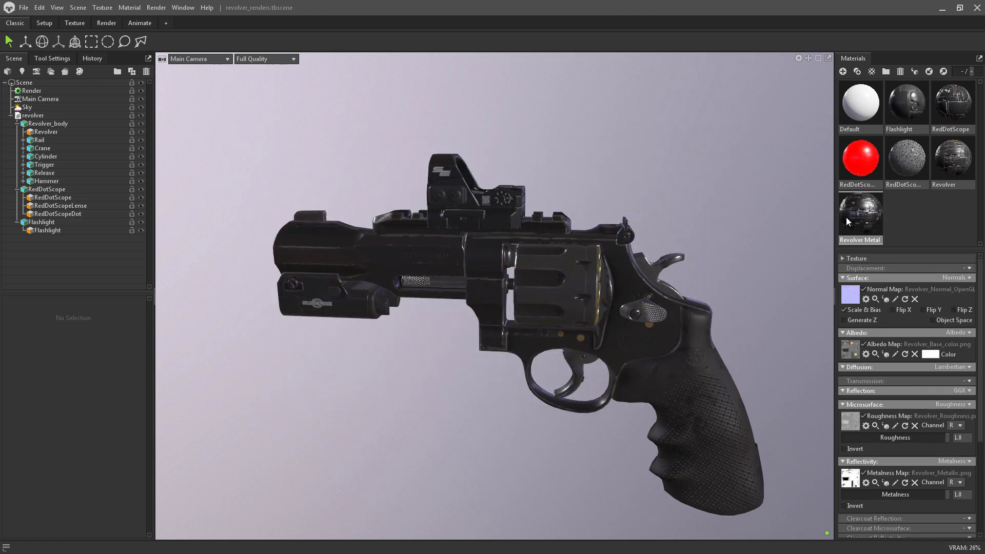
mouse_move(850, 220)
left_mouse_down()
mouse_move(178, 152)
mouse_move(96, 119)
left_mouse_up()
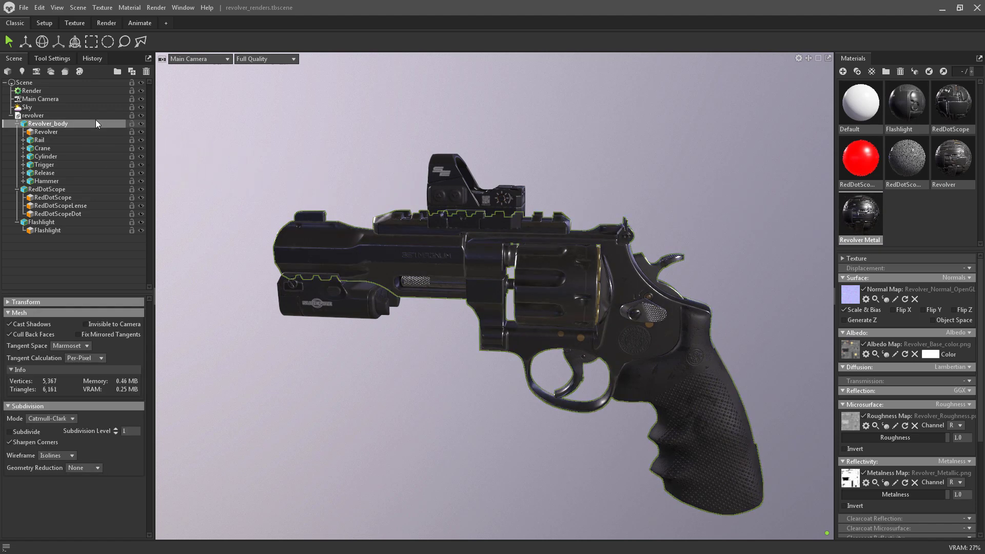
left_click_drag(479, 444, 556, 387)
scroll(492, 279, "up", 4)
left_click_drag(523, 291, 595, 404)
scroll(489, 343, "down", 4)
left_click_drag(489, 342, 497, 366)
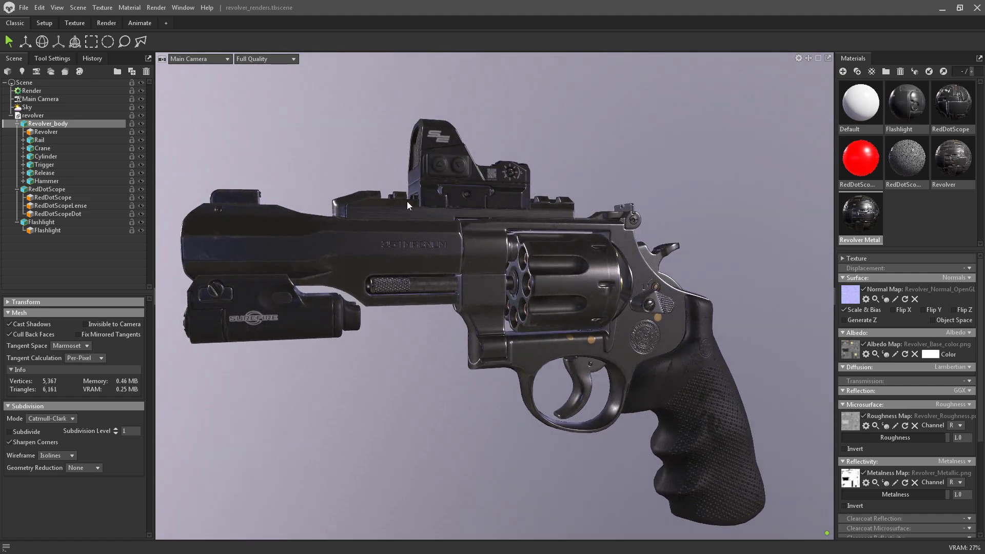
Reapply the original Revolver material to Revolver_body
left_click_drag(950, 159, 58, 123)
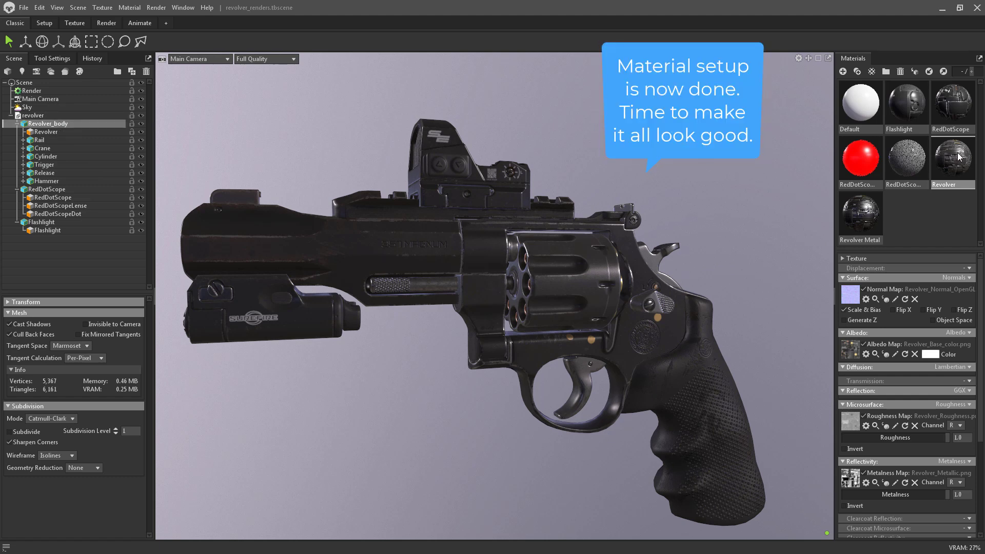
left_click_drag(466, 451, 530, 471)
Narrow the main camera's field of view to about 5.6 degrees
left_click(33, 115)
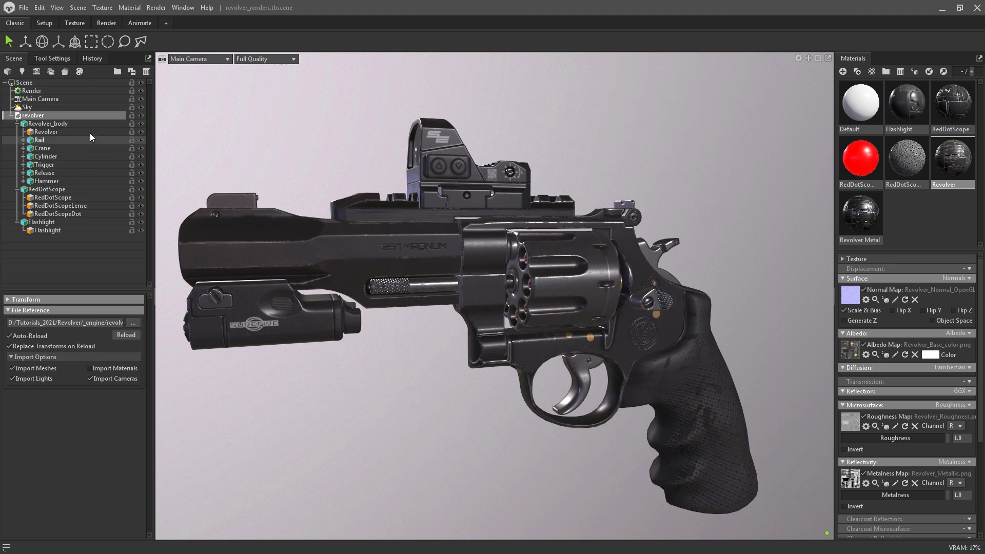
left_click(47, 98)
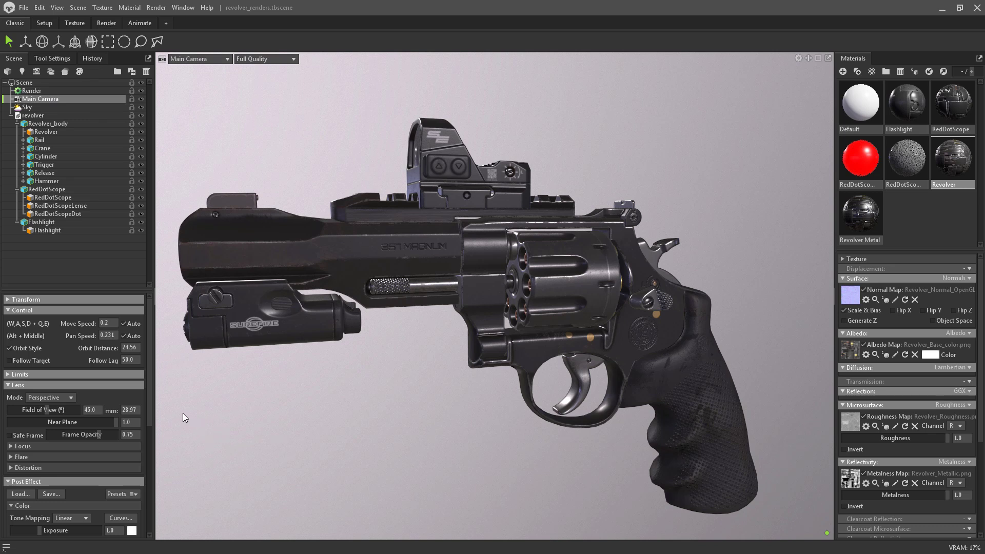
mouse_move(46, 410)
left_click_drag(410, 448, 433, 466)
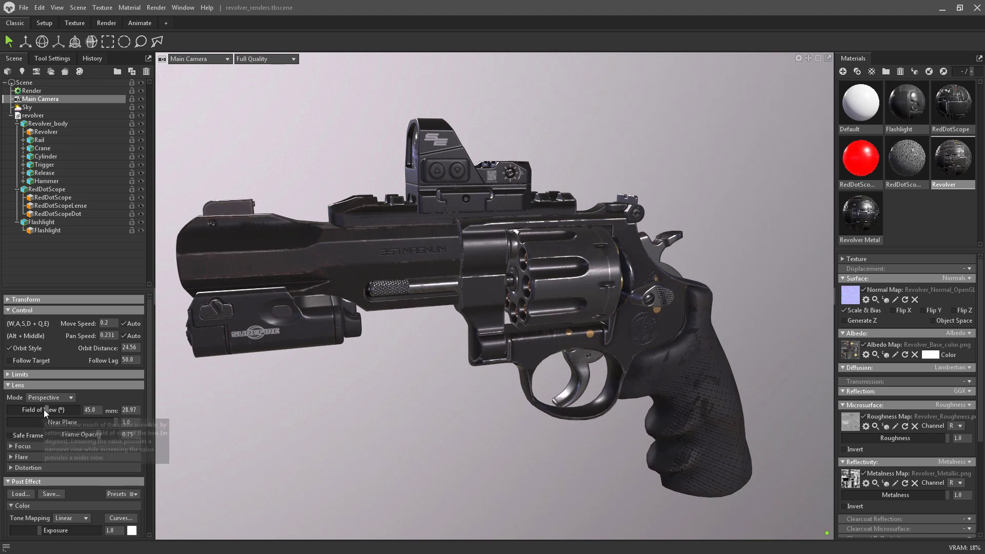
left_click_drag(44, 408, 22, 406)
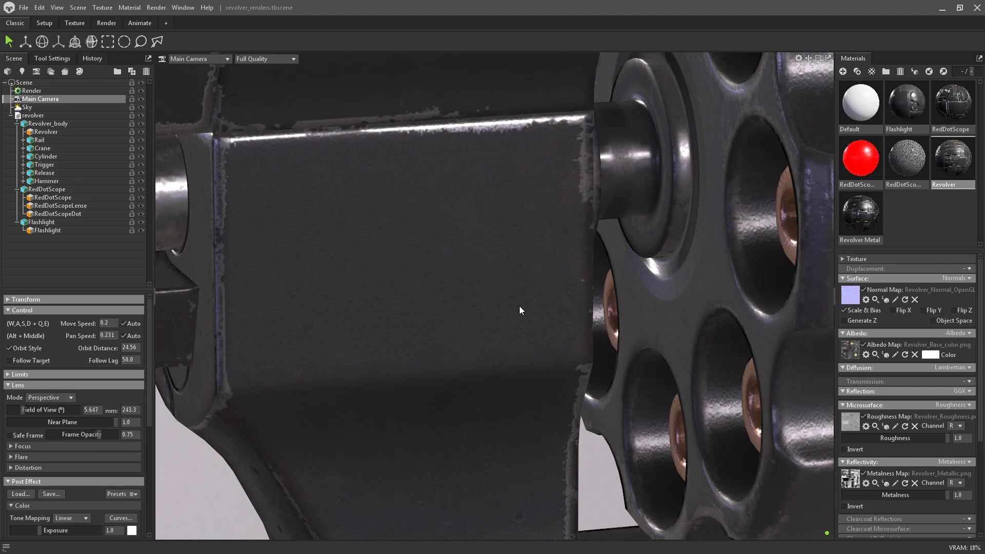
Frame the whole revolver in a side view angled toward the muzzle and slightly rotate the sky lighting around it
scroll(506, 288, "down", 10)
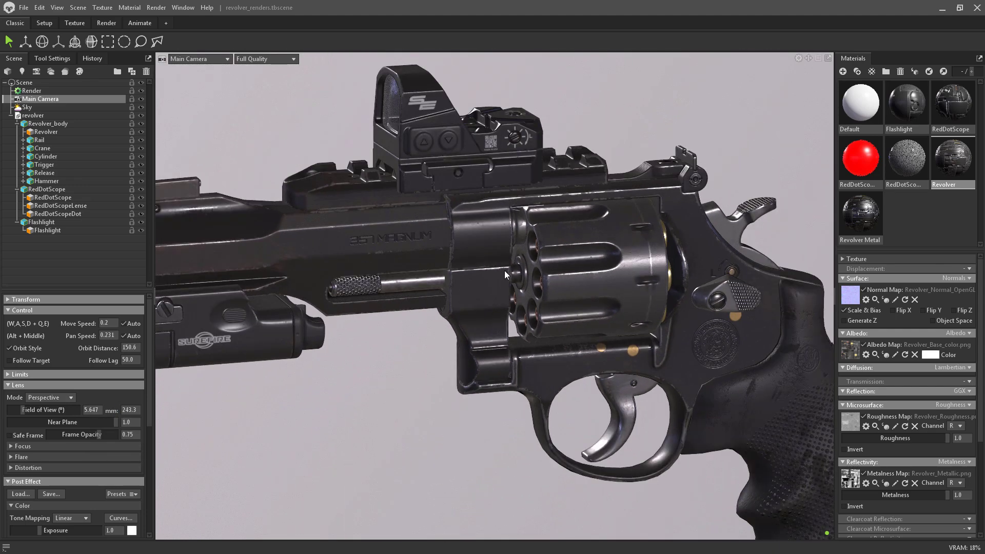
scroll(504, 270, "down", 2)
left_click_drag(503, 269, 484, 304, "alt")
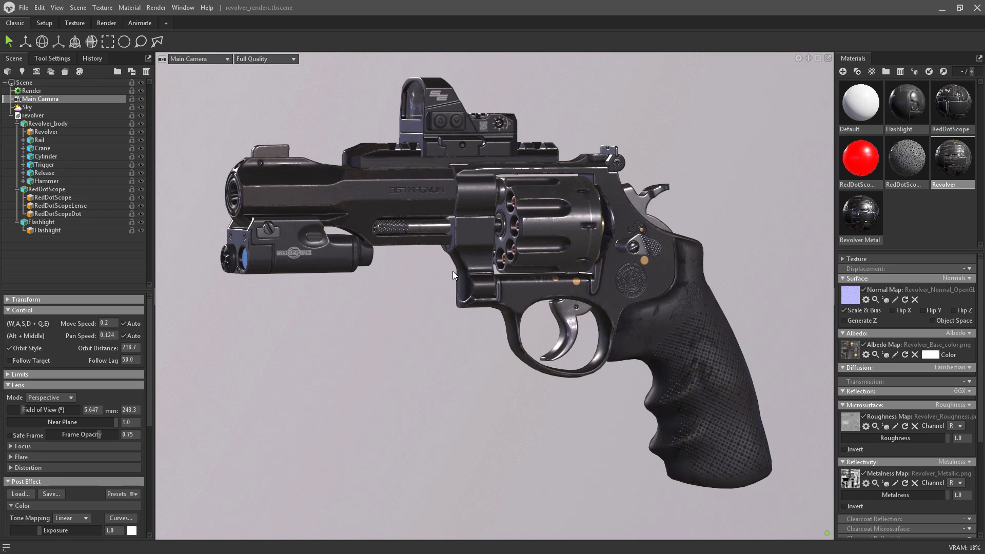
left_click_drag(731, 134, 753, 119, "alt")
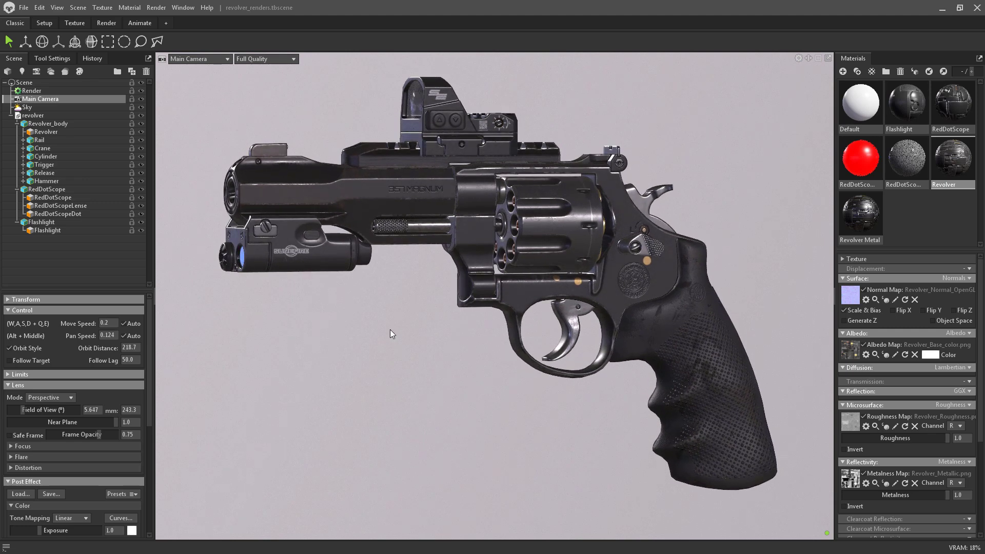
mouse_move(391, 372)
left_mouse_down("shift")
mouse_move(414, 370)
mouse_move(398, 370)
left_mouse_up("shift")
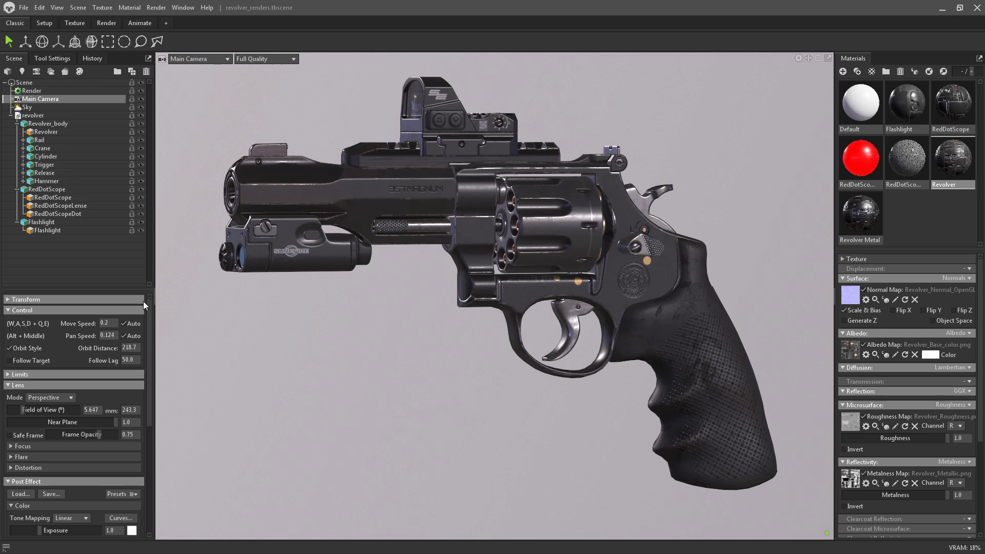
Try a main camera field of view of about 61.8 degrees and inspect the revolver's perspective distortion up close
left_click_drag(25, 408, 54, 404)
scroll(454, 264, "up", 4)
scroll(465, 247, "up", 10)
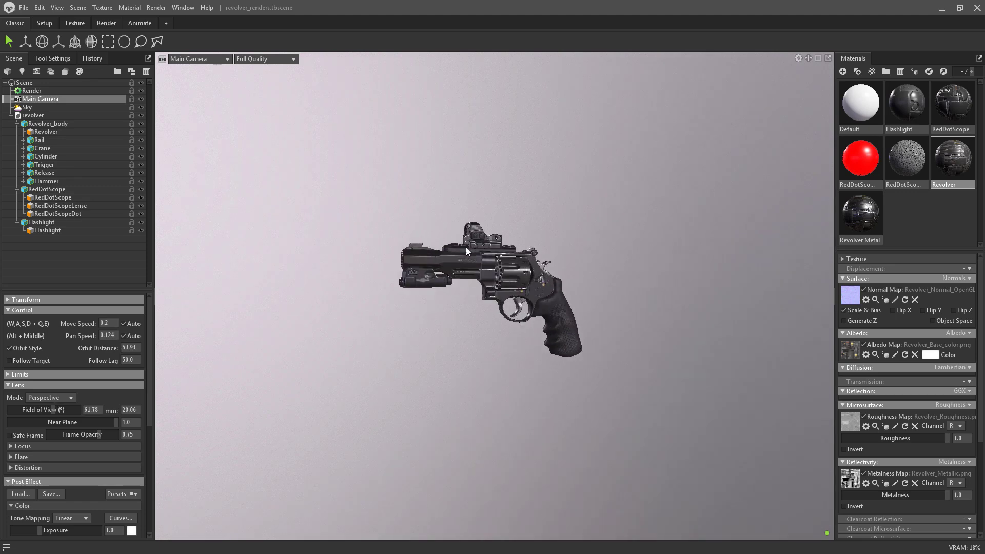
left_click_drag(431, 317, 481, 347)
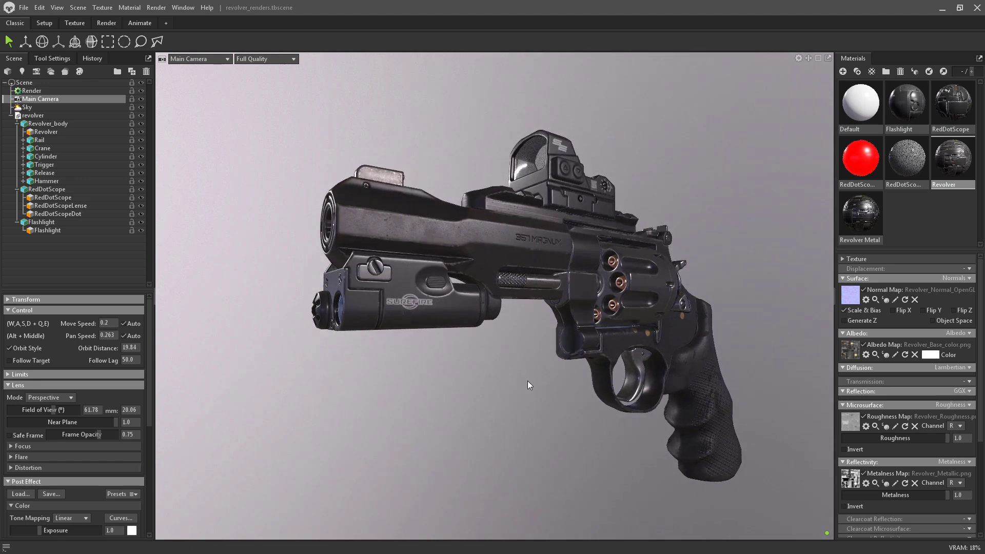
scroll(537, 395, "up", 1)
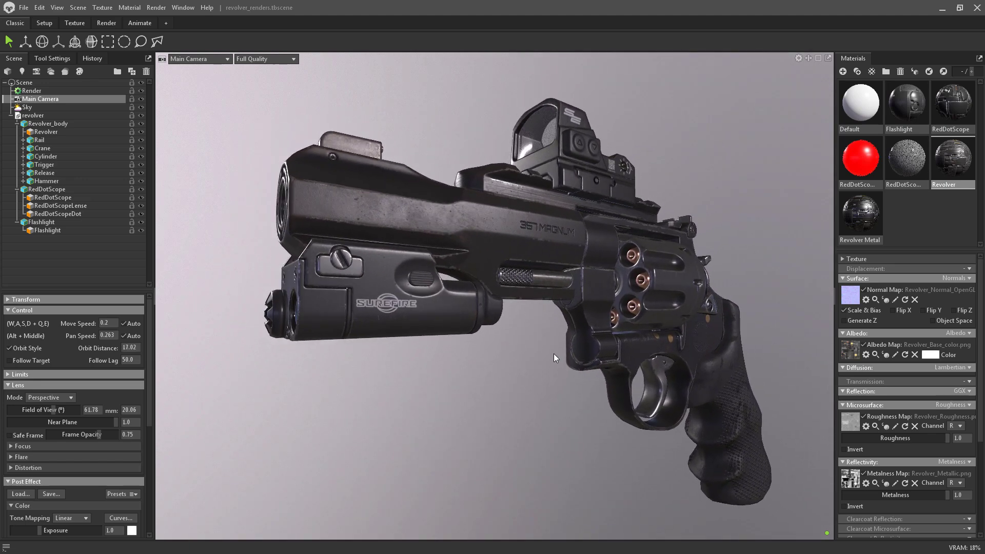
Narrow the main camera's field of view to about 5.65 degrees and reframe the entire revolver from a slight front angle
left_click_drag(54, 410, 25, 406)
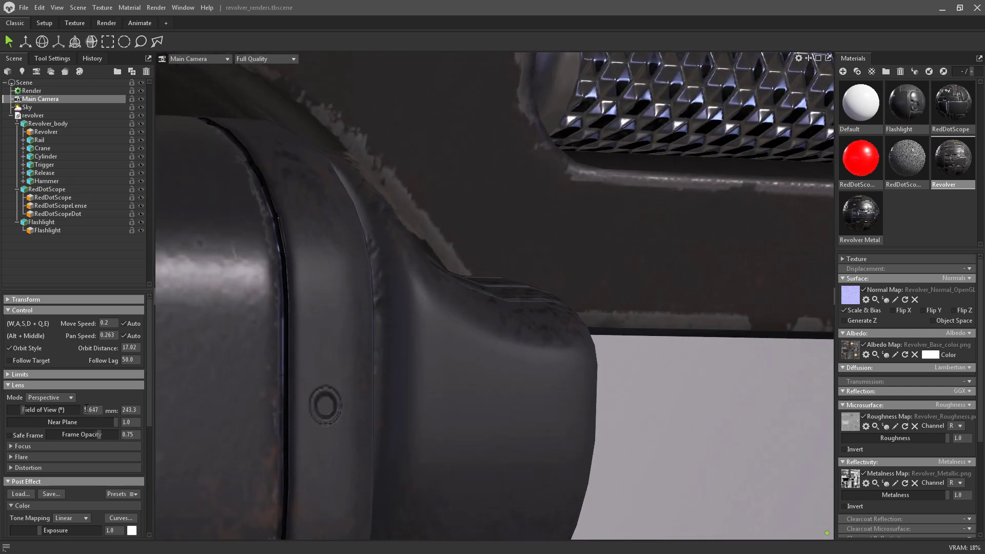
scroll(576, 392, "down", 10)
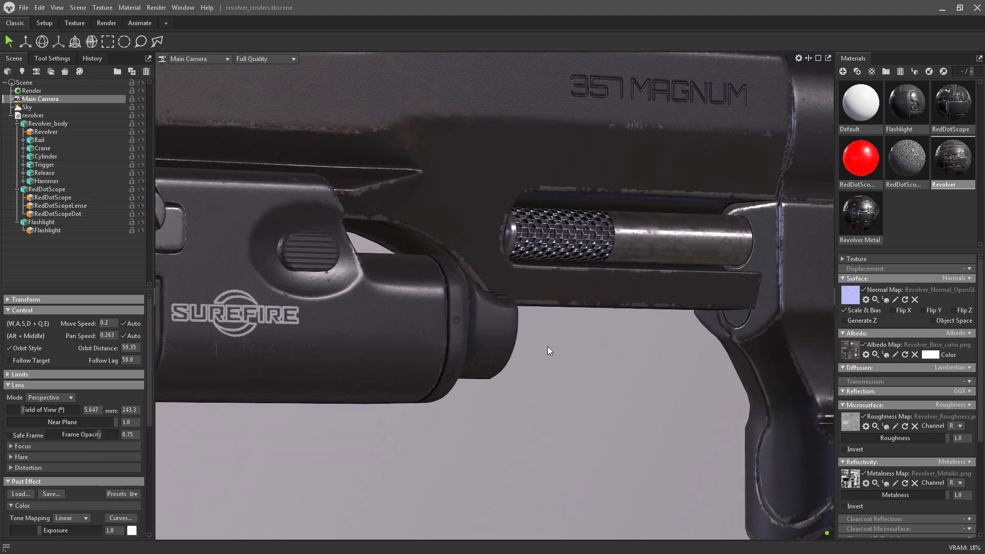
scroll(529, 349, "down", 4)
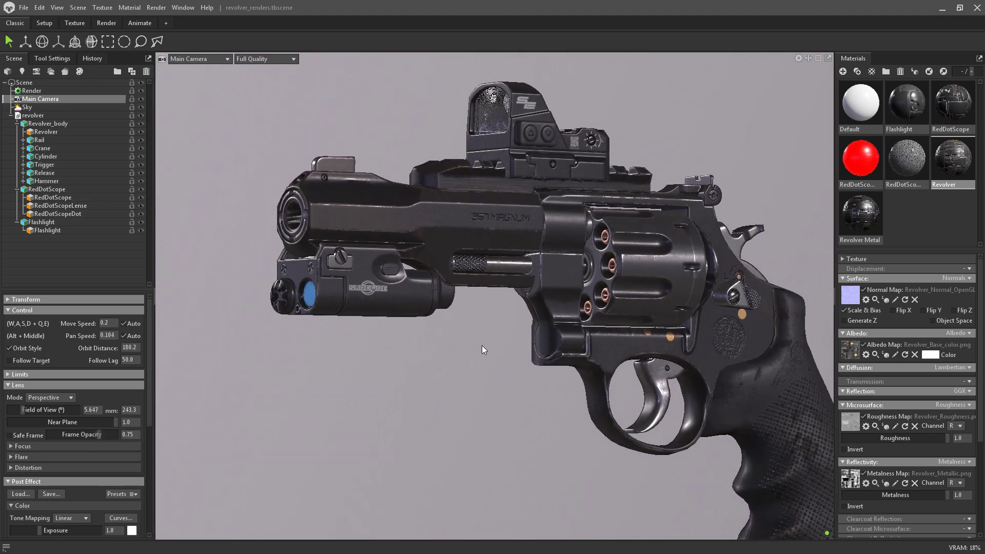
scroll(405, 303, "down", 1)
left_click_drag(341, 360, 398, 356, "alt")
middle_click_drag(399, 356, 356, 334, "alt")
left_click_drag(355, 334, 382, 349, "alt")
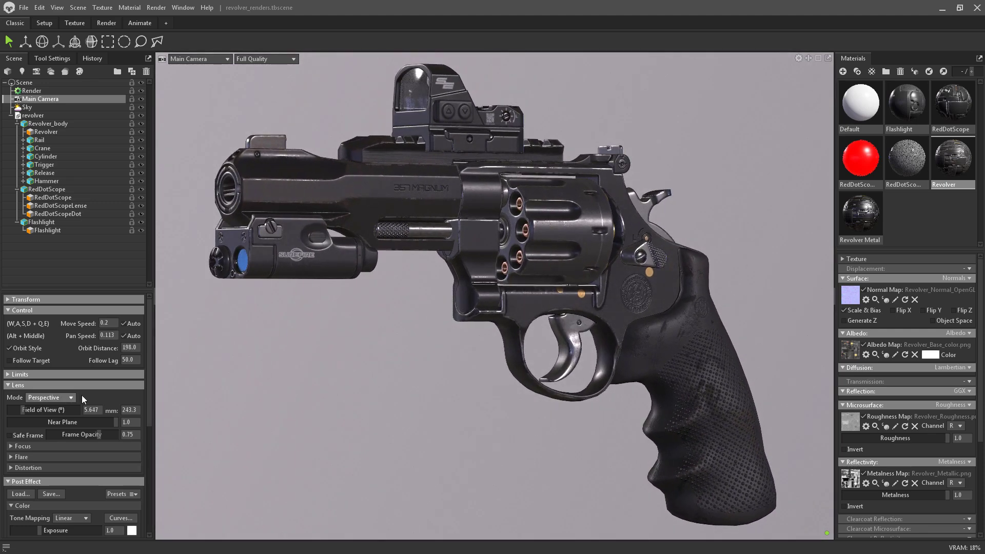
mouse_move(151, 346)
left_mouse_down()
mouse_move(161, 467)
mouse_move(147, 352)
left_mouse_up()
Try a sky brightness of 2.3 and a child-light brightness of 21.12 on the Sky object
left_click(31, 108)
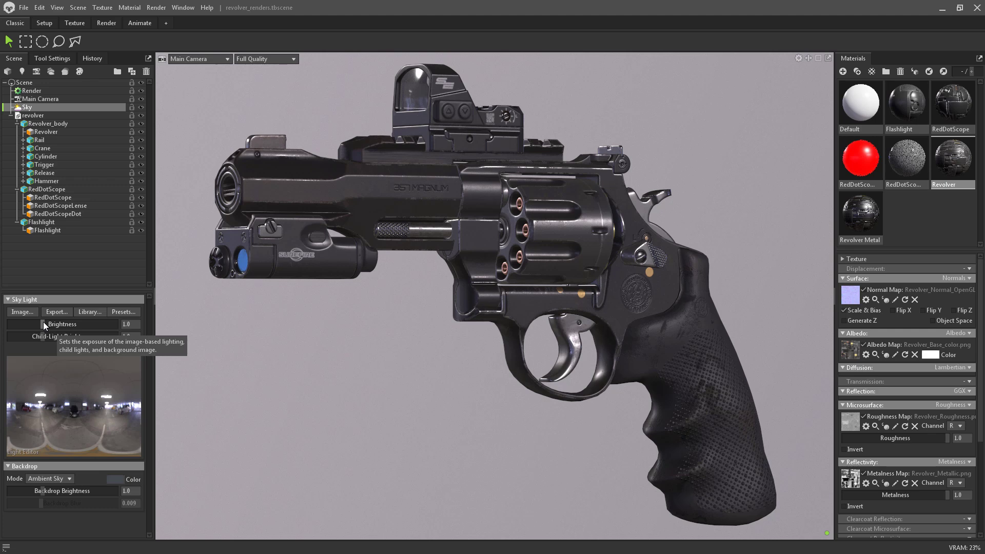
left_click_drag(43, 321, 50, 323)
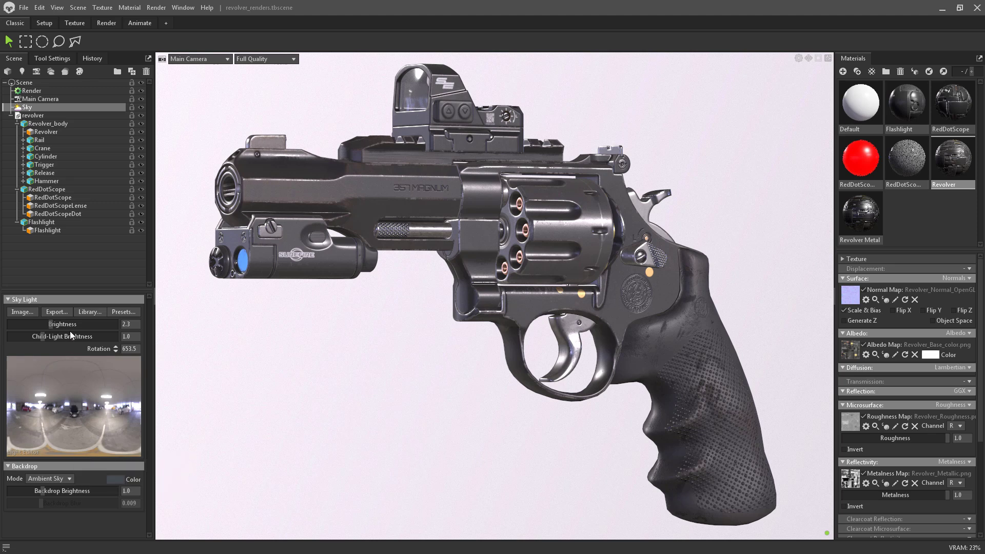
left_click_drag(43, 335, 82, 337)
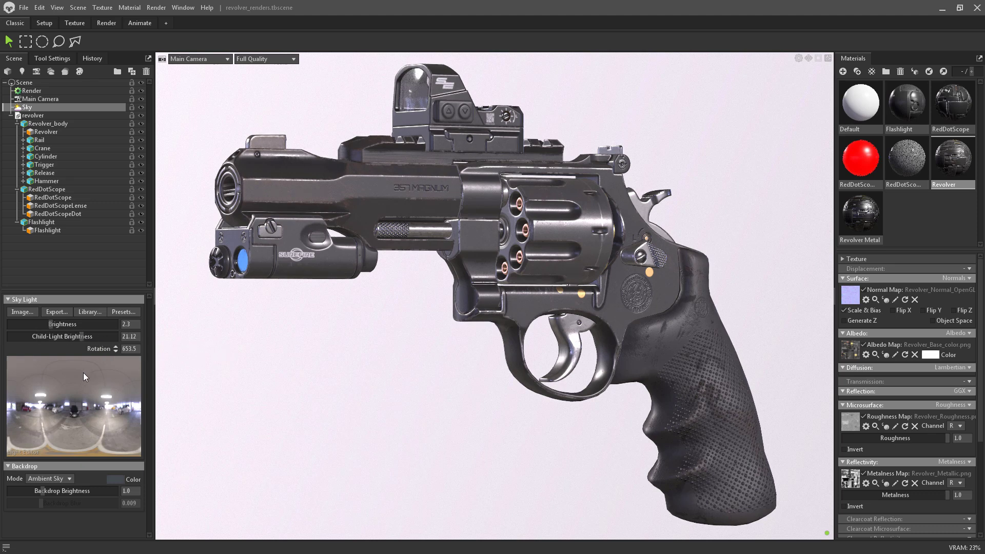
Set both the sky's child-light brightness and its overall brightness to 1
left_click(128, 337)
type("1")
left_click(135, 323)
double_click(135, 323)
type("1")
key("Return")
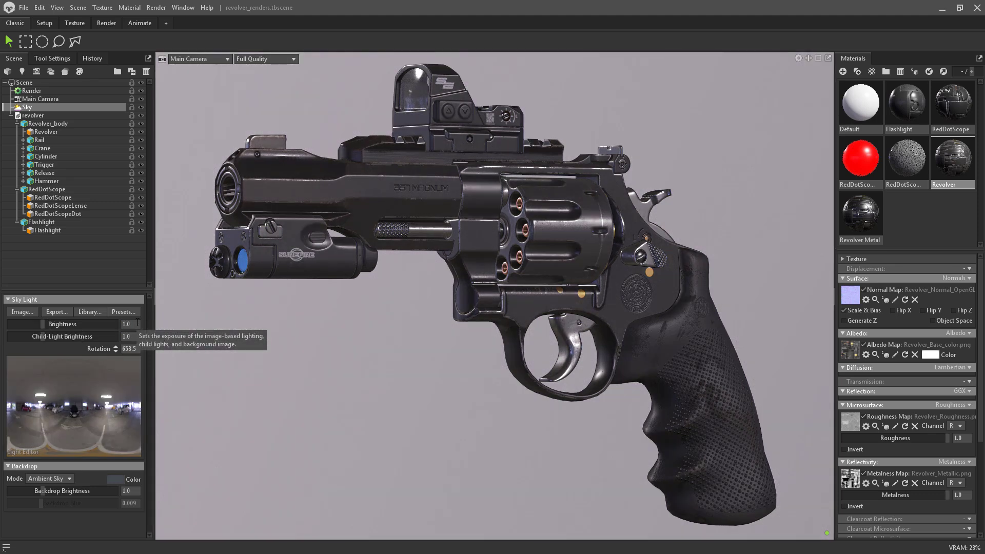
Add two child lights to the sky image, one on the floor at lower right and one on the red area at far left
left_click(117, 425)
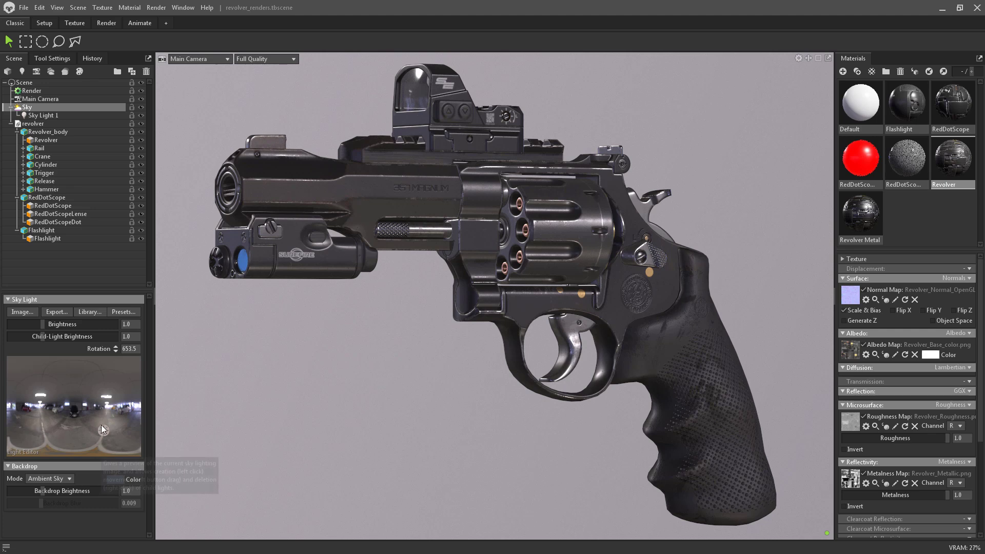
left_click(108, 397)
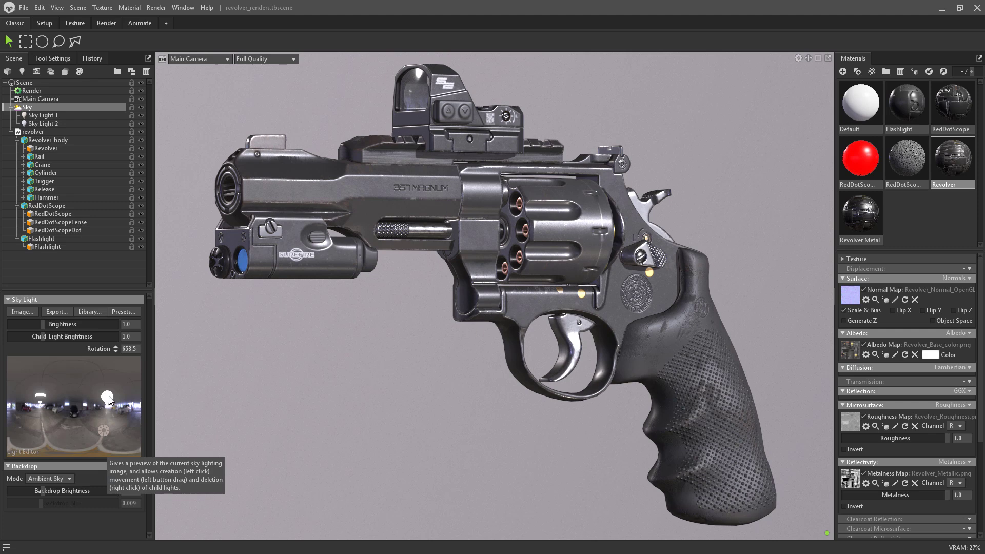
left_click_drag(110, 399, 107, 396)
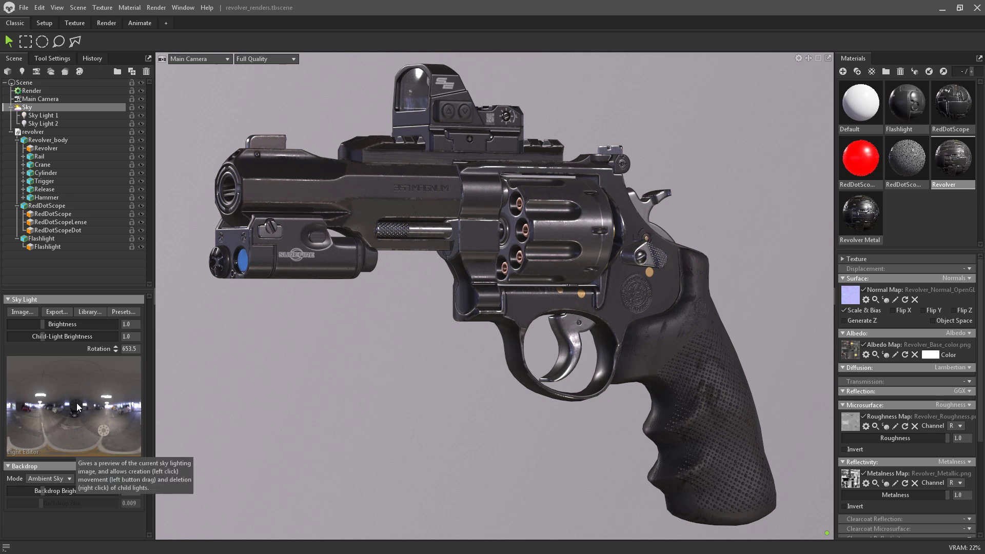
left_click_drag(31, 407, 27, 408)
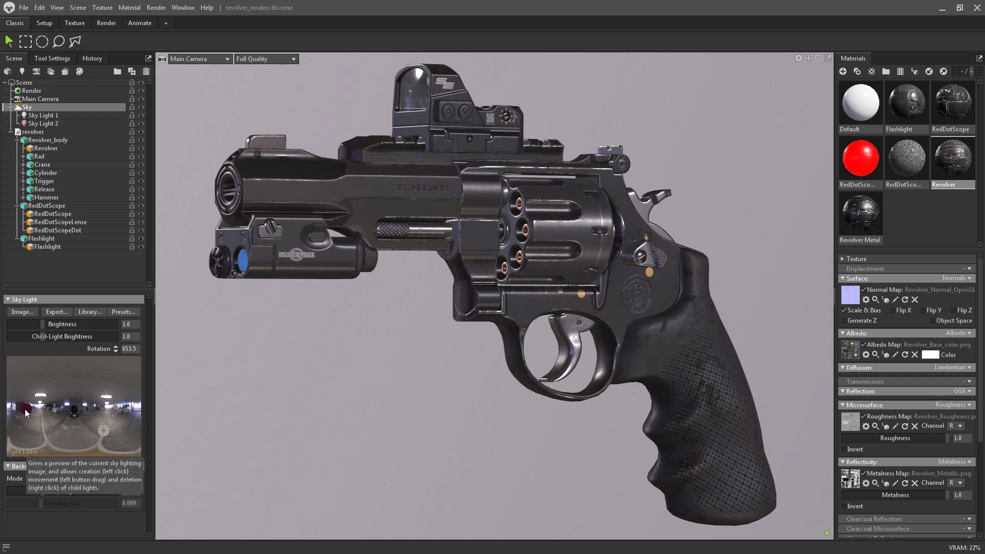
Raise the child-light brightness to about 7 and move the second sky light down to the floor's lower left edge
left_click_drag(42, 337, 63, 337)
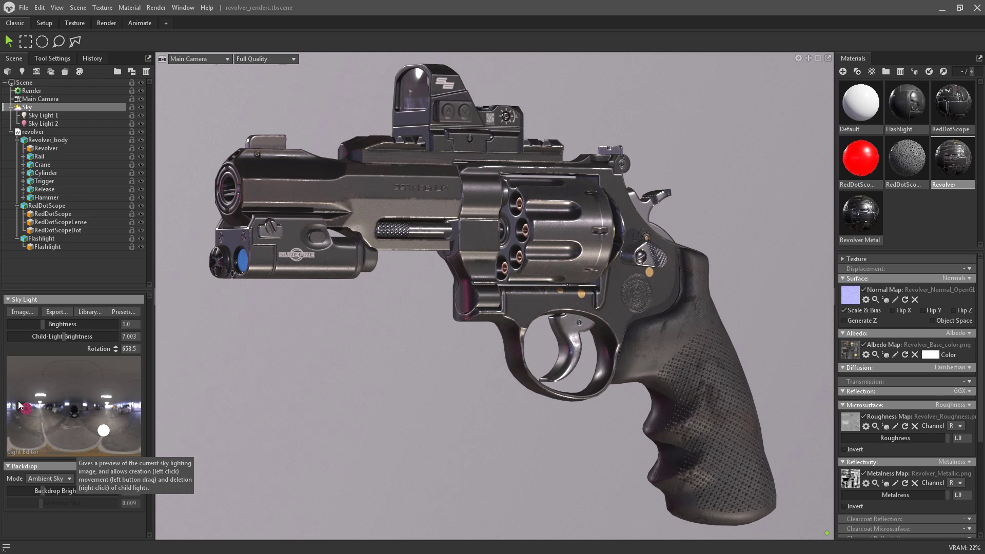
left_click_drag(25, 408, 28, 415)
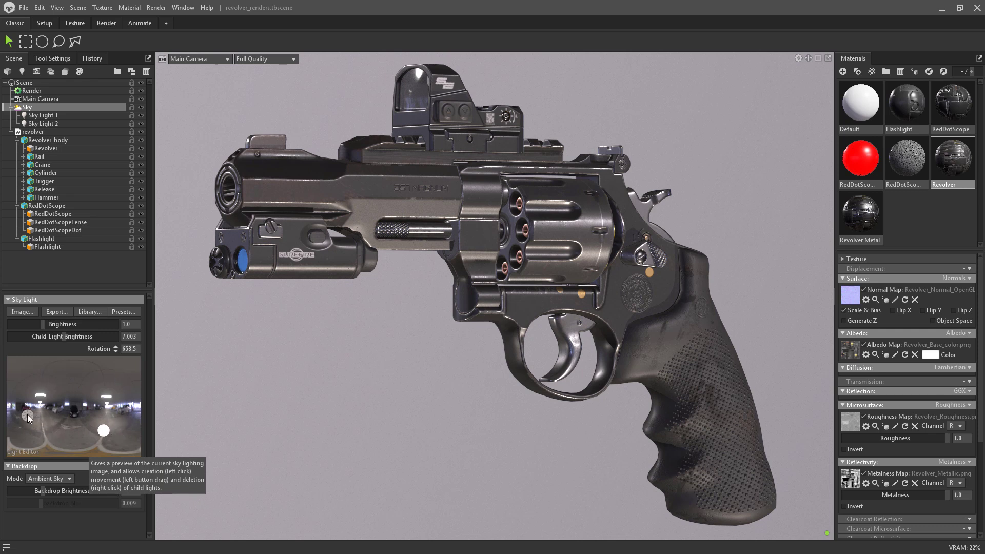
left_click_drag(28, 416, 37, 416)
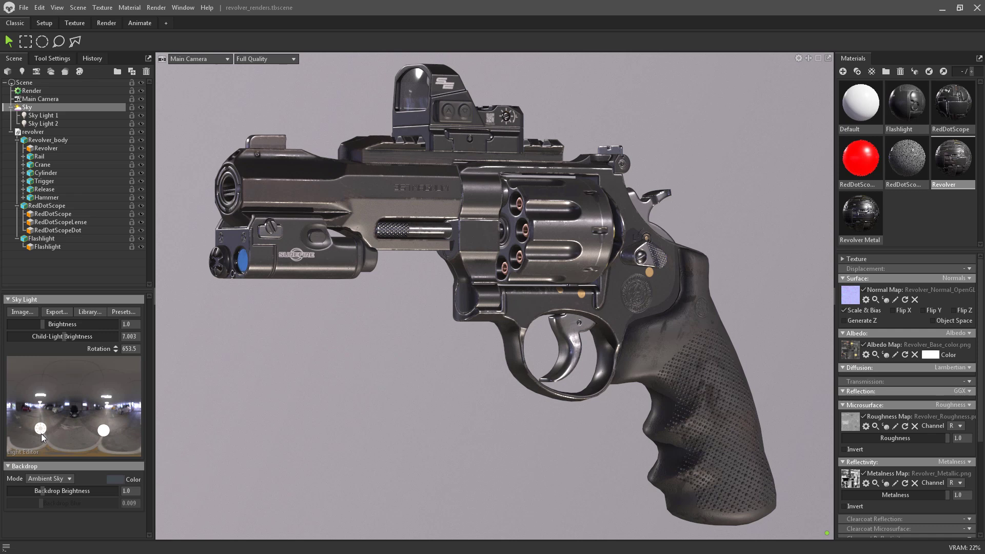
left_click_drag(42, 453, 39, 452)
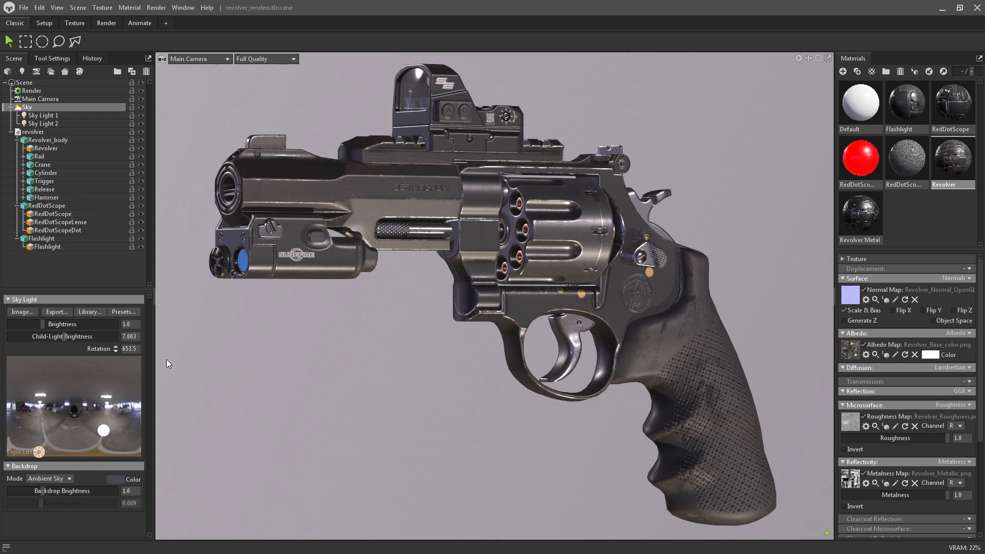
Change the color of Sky Light 2 to saturated orange, ff9200
left_click(35, 122)
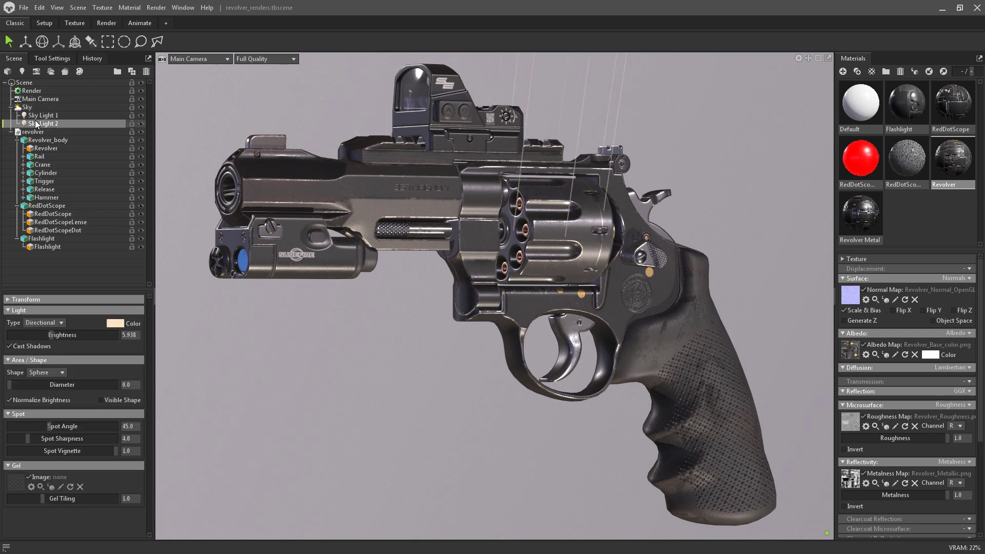
left_click(114, 323)
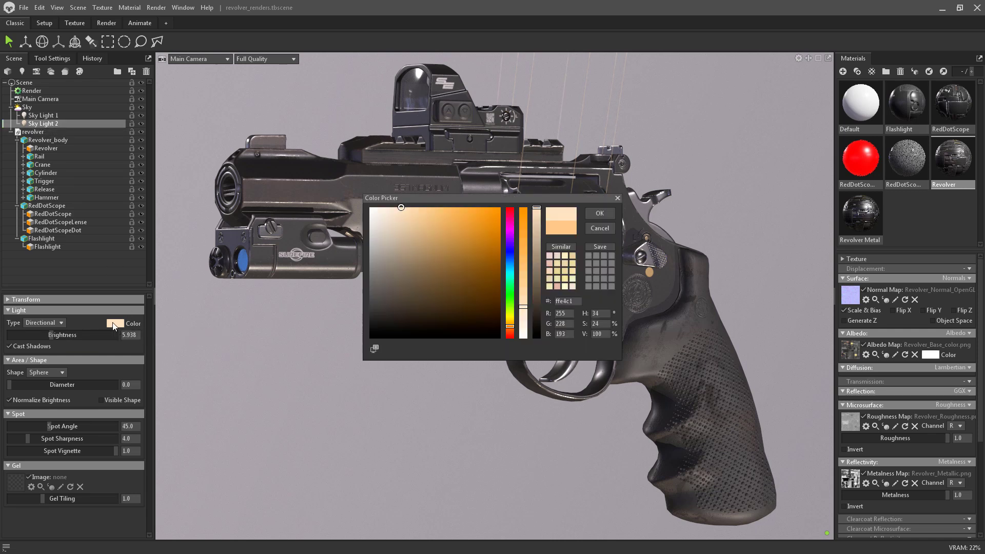
left_click_drag(469, 248, 528, 202)
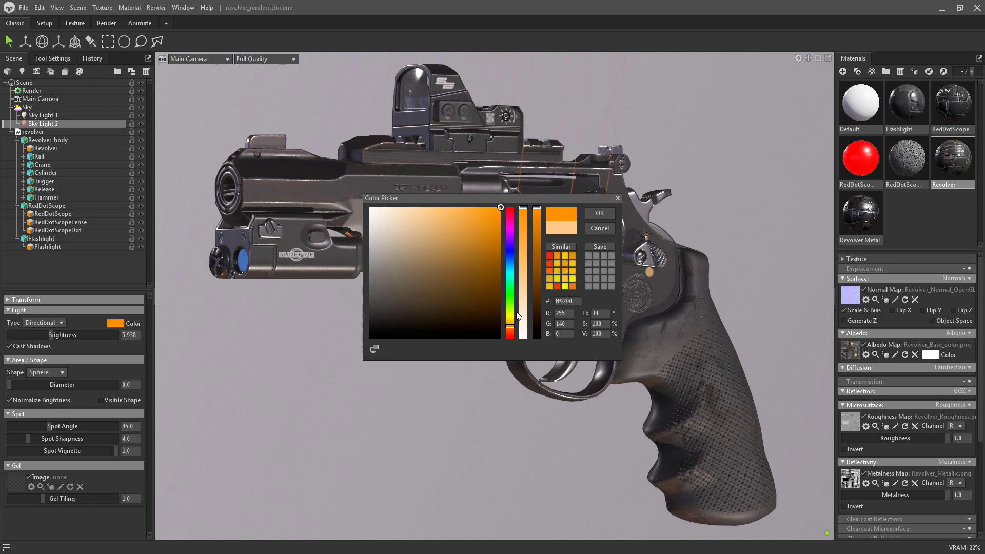
left_click(599, 213)
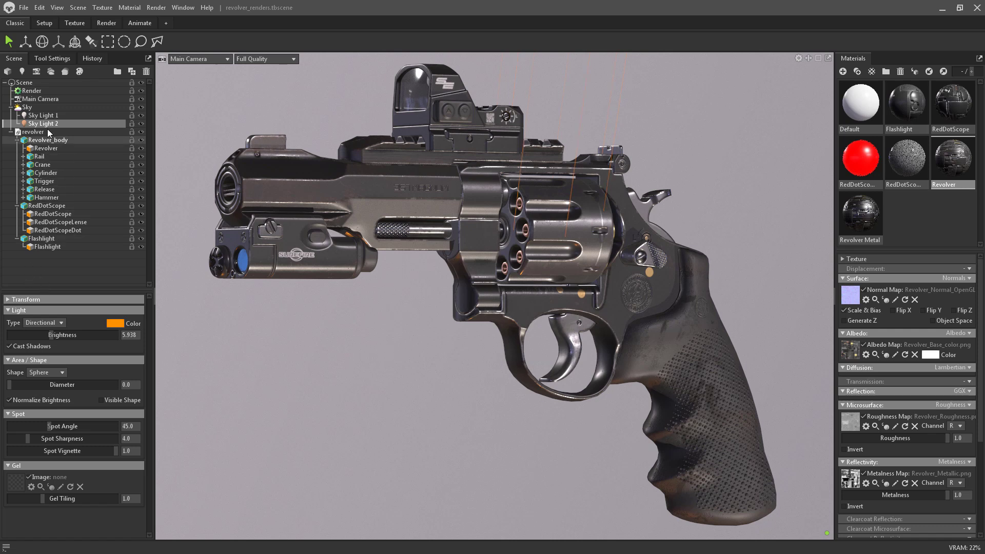
Move the second child light slightly higher on the sky image's floor and set the child-light brightness to about 7.8
left_click(39, 106)
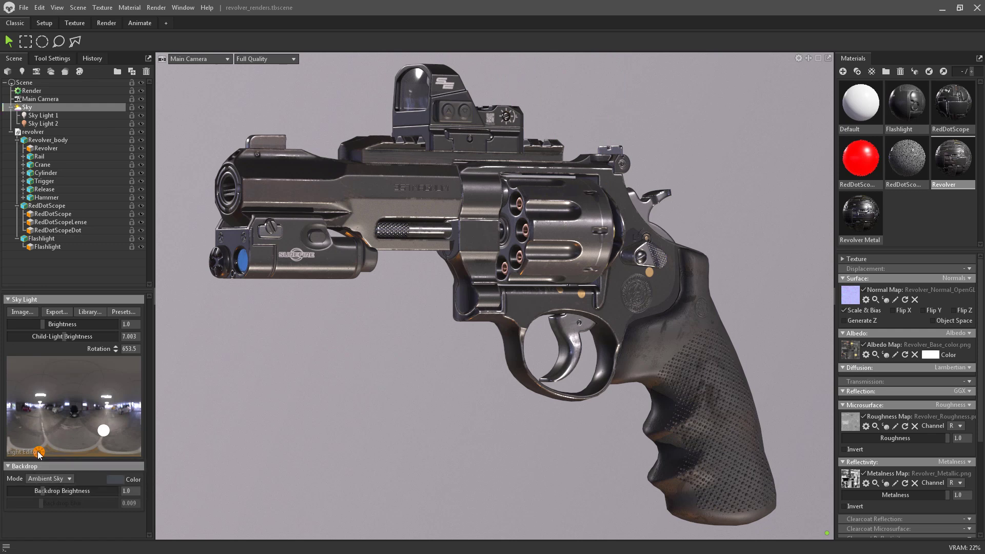
left_click_drag(39, 452, 38, 441)
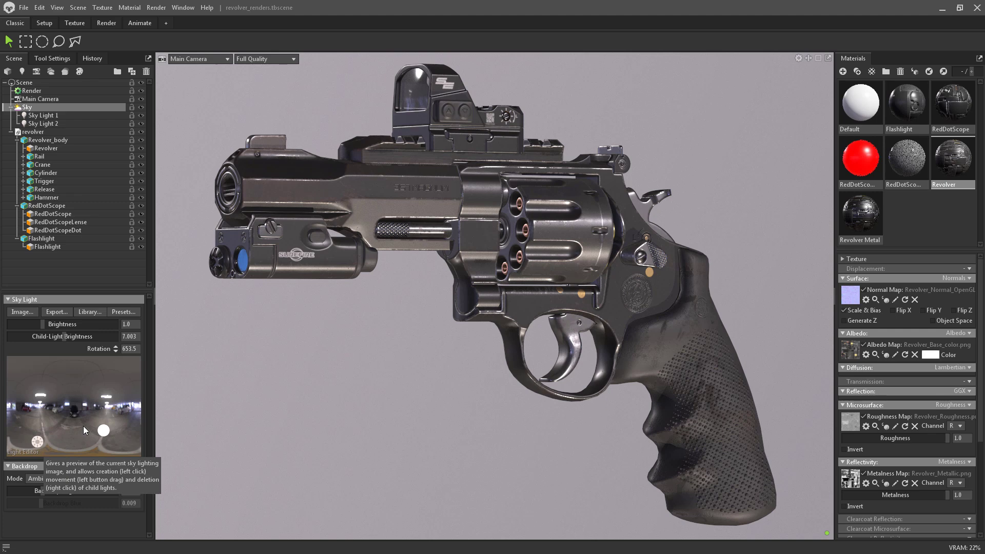
mouse_move(65, 336)
left_mouse_down()
mouse_move(80, 337)
mouse_move(66, 336)
left_mouse_up()
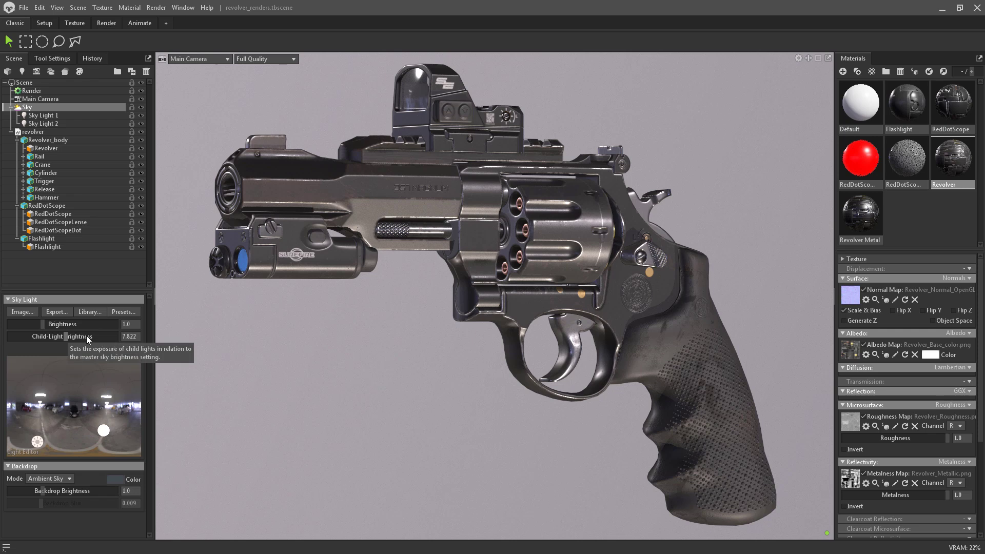
Switch the backdrop mode to Sky and rotate the environment around the revolver to about 439.5 degrees
left_click(53, 478)
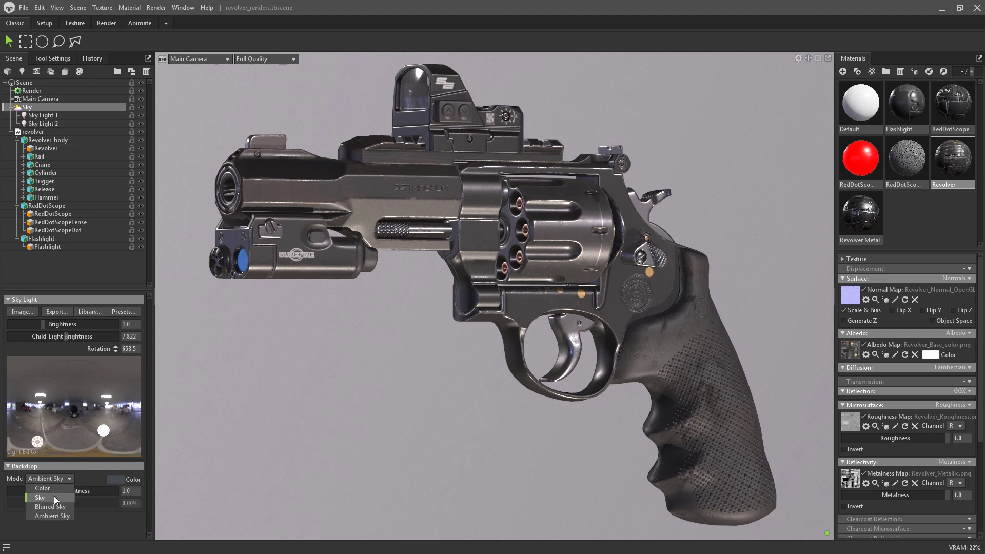
left_click(54, 497)
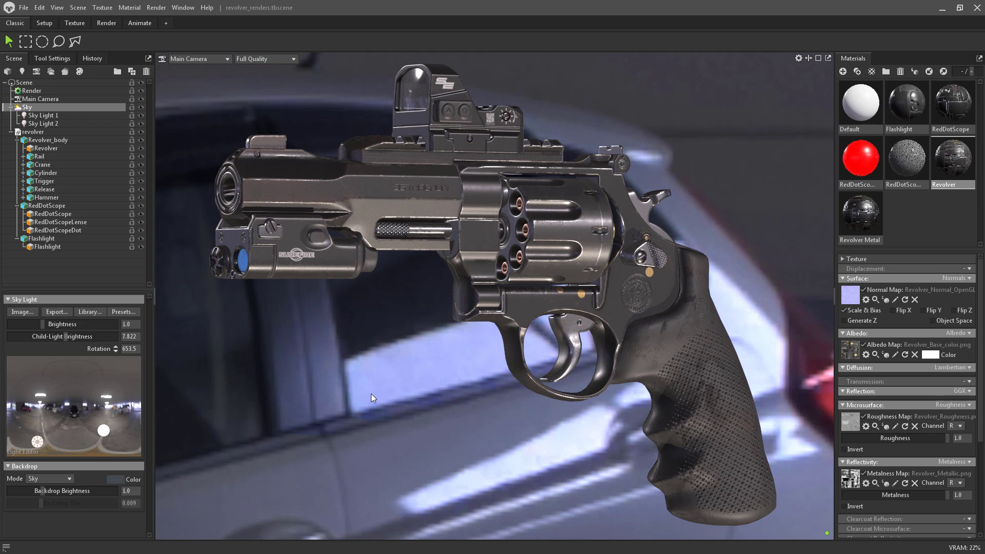
left_click_drag(460, 422, 383, 406, "shift")
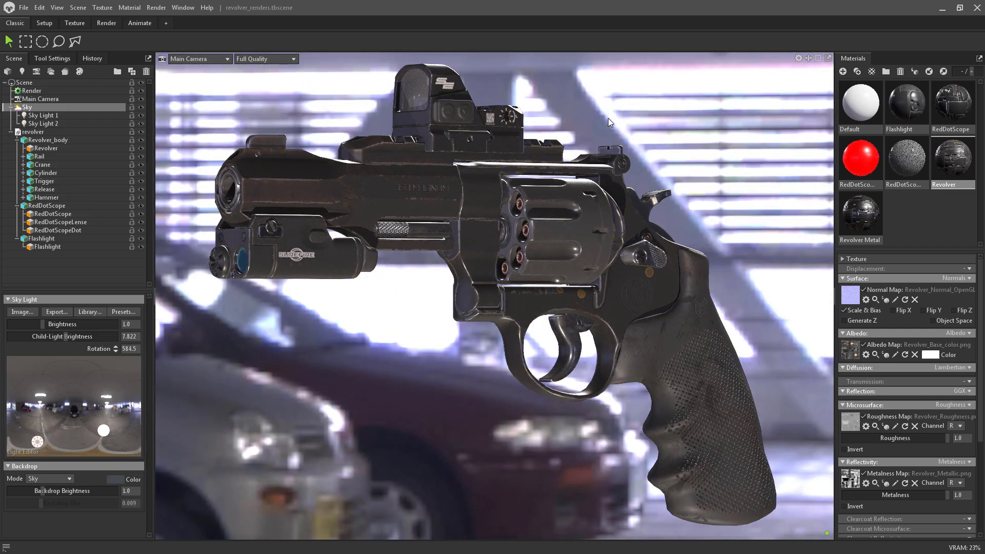
left_click_drag(488, 398, 391, 383, "shift")
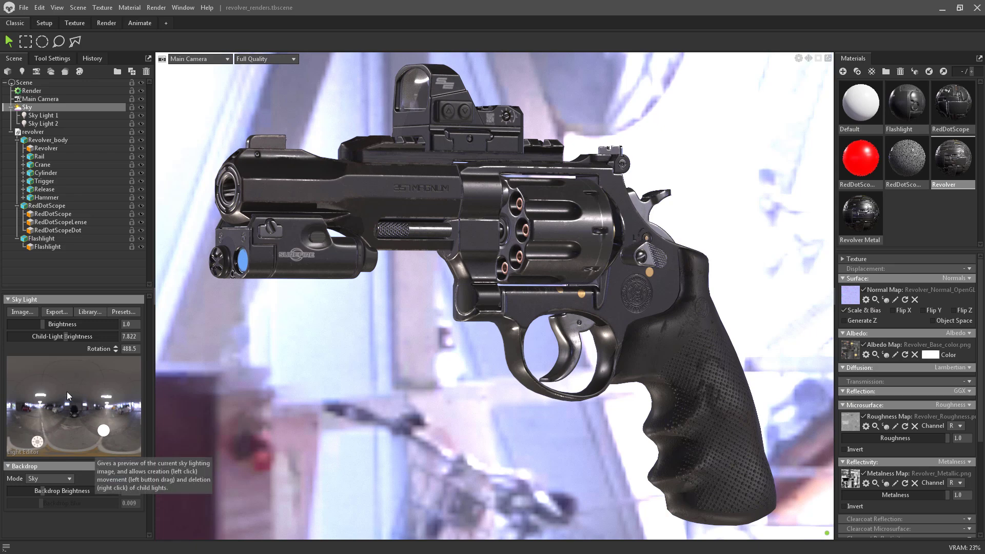
left_click_drag(477, 419, 434, 418, "shift")
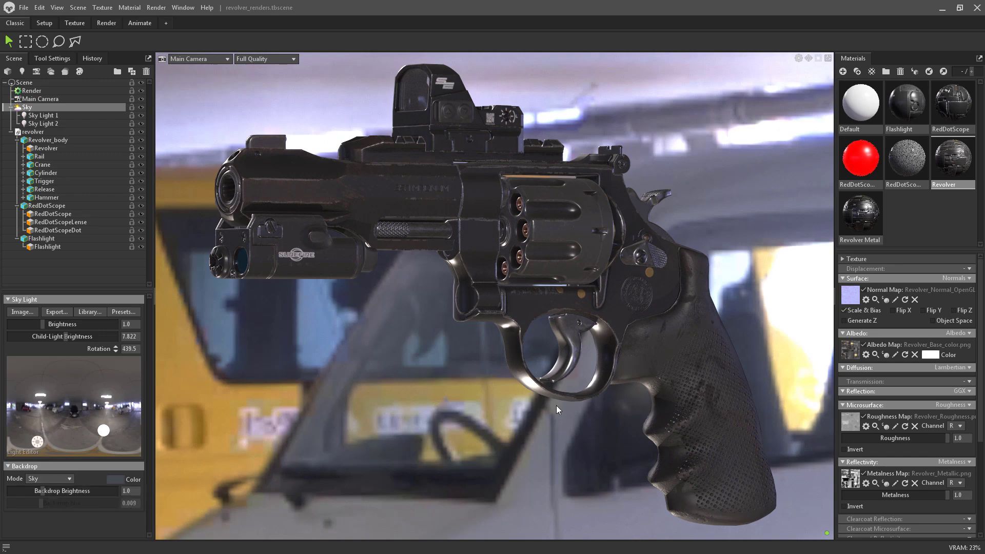
Rotate the environment to about 316.5 degrees and switch the backdrop to Blurred Sky with a backdrop blur of 0.1
left_click_drag(523, 409, 399, 388, "shift")
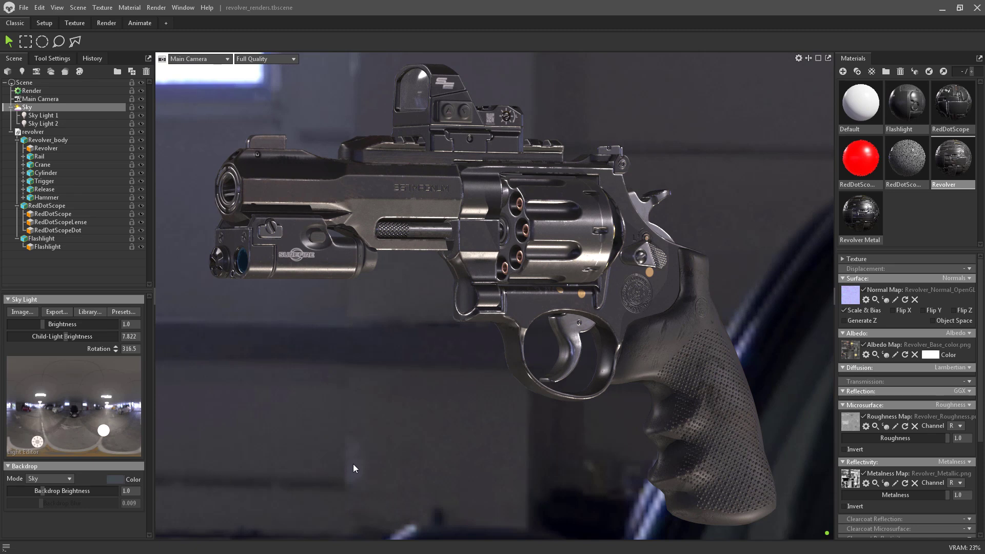
left_click(43, 477)
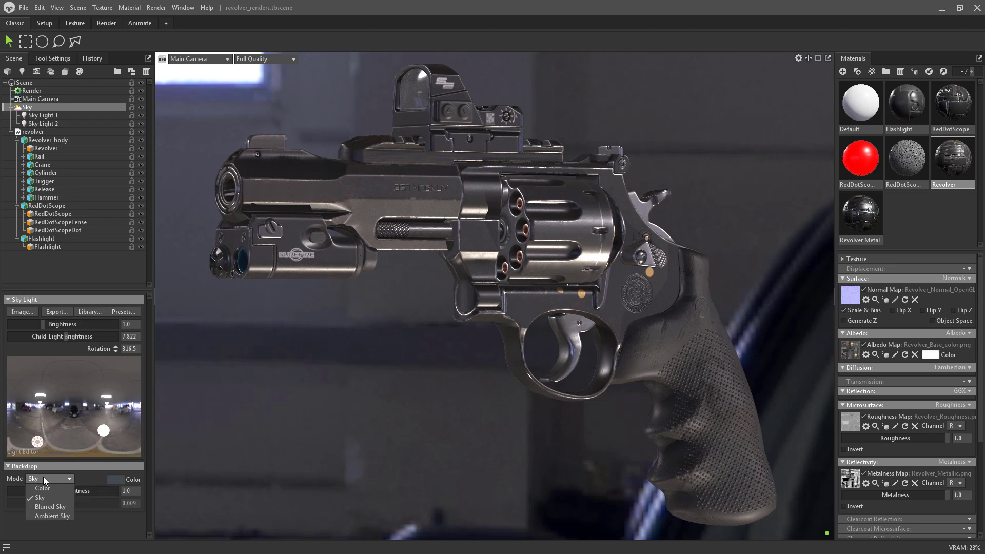
left_click(52, 508)
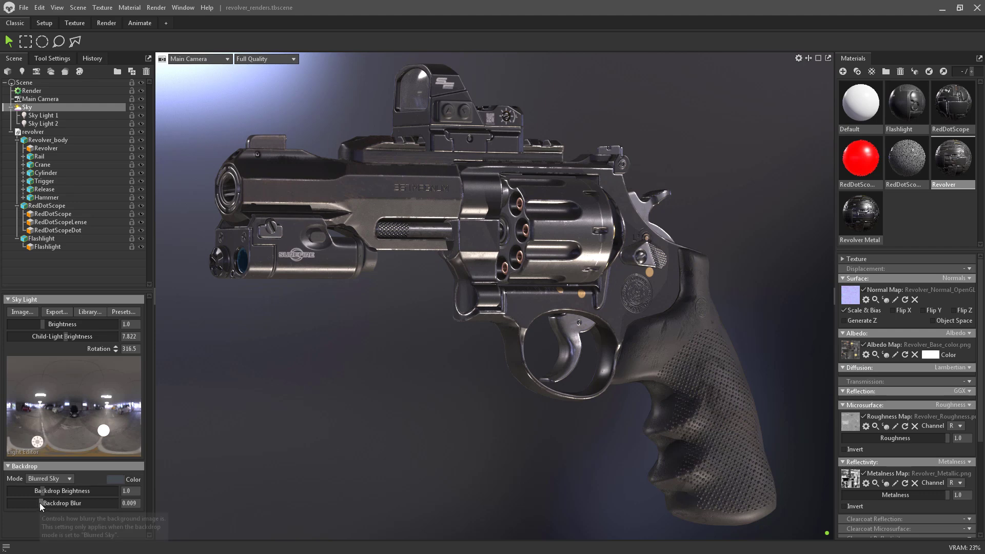
left_click_drag(39, 503, 116, 503)
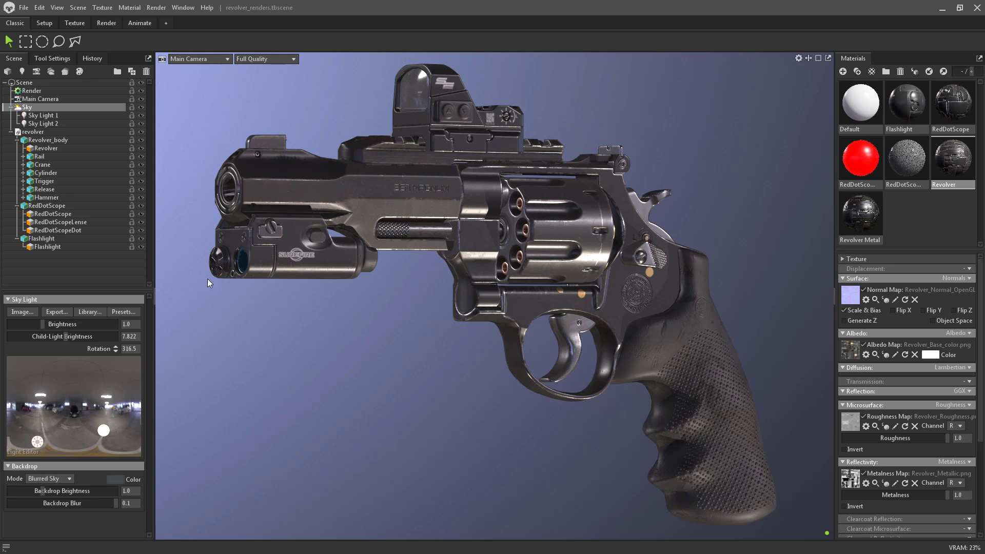
Switch the backdrop mode to Ambient Sky and rotate the environment to about 469 degrees
left_click(58, 479)
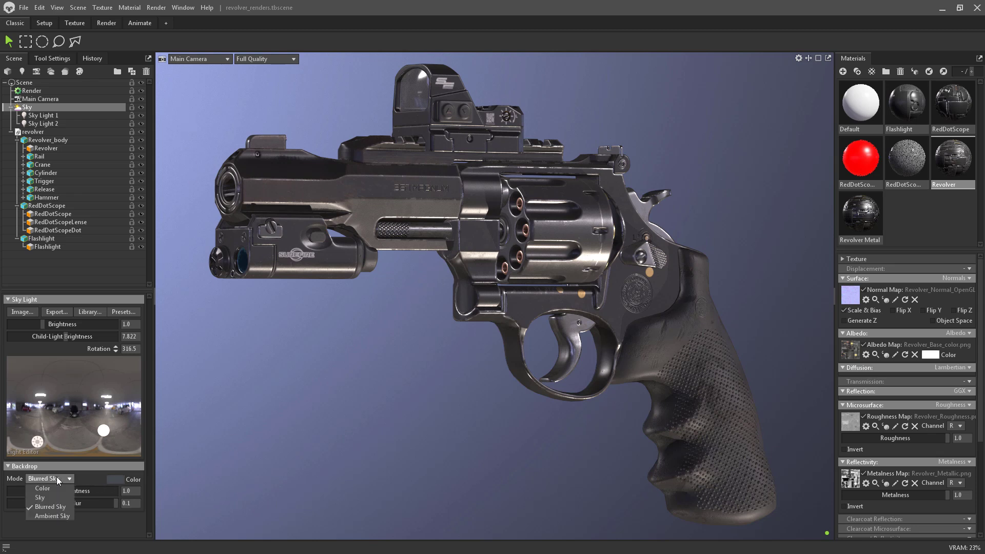
left_click(49, 515)
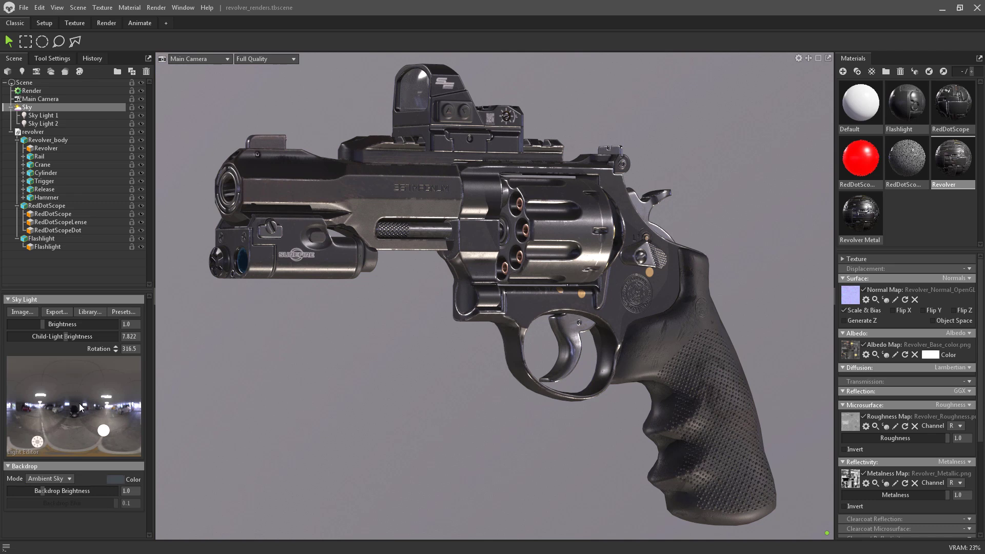
left_click_drag(482, 441, 621, 423, "shift")
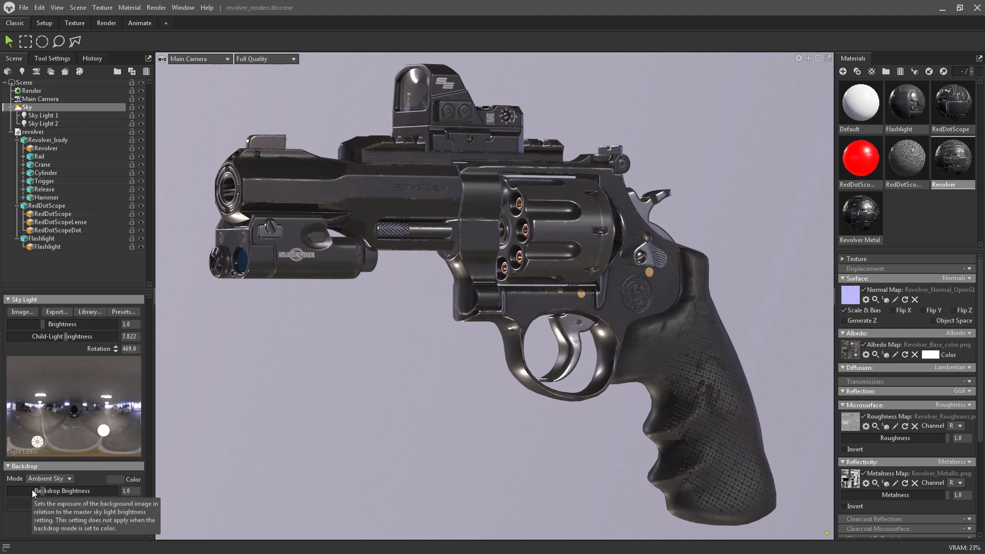
Darken the backdrop to a brightness of about 0.013 and rotate the environment to about 663.5 degrees
left_click_drag(31, 491, 21, 488)
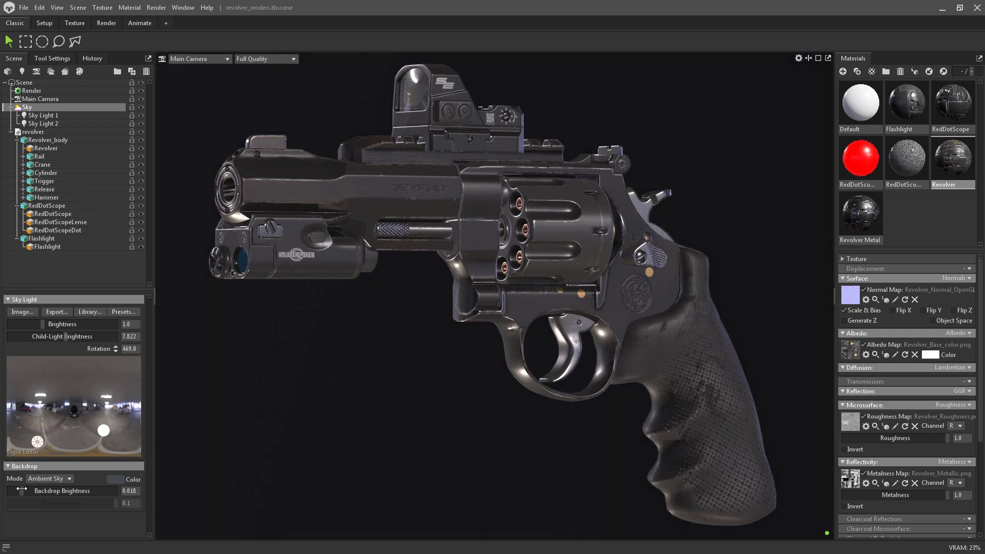
left_click_drag(22, 489, 84, 483)
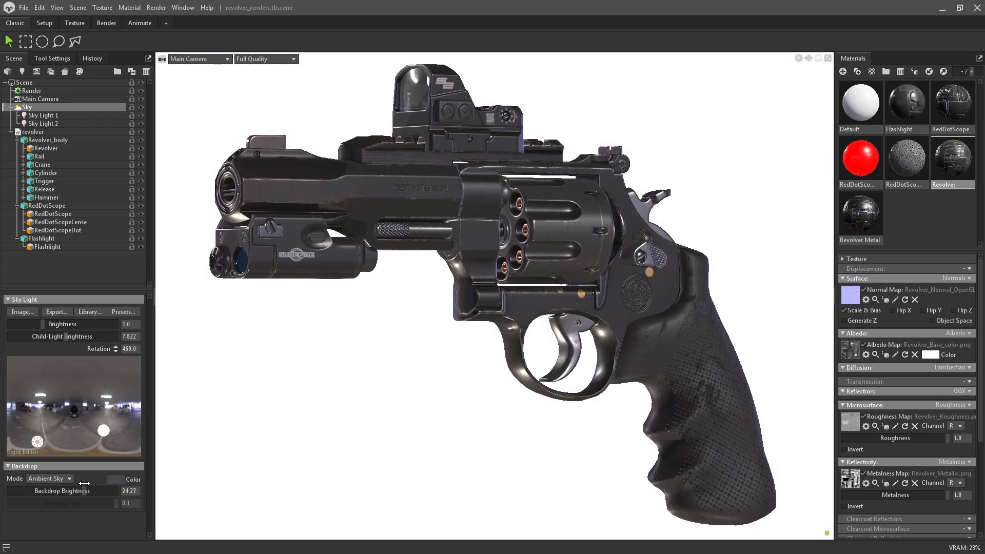
left_click_drag(84, 483, 3, 489)
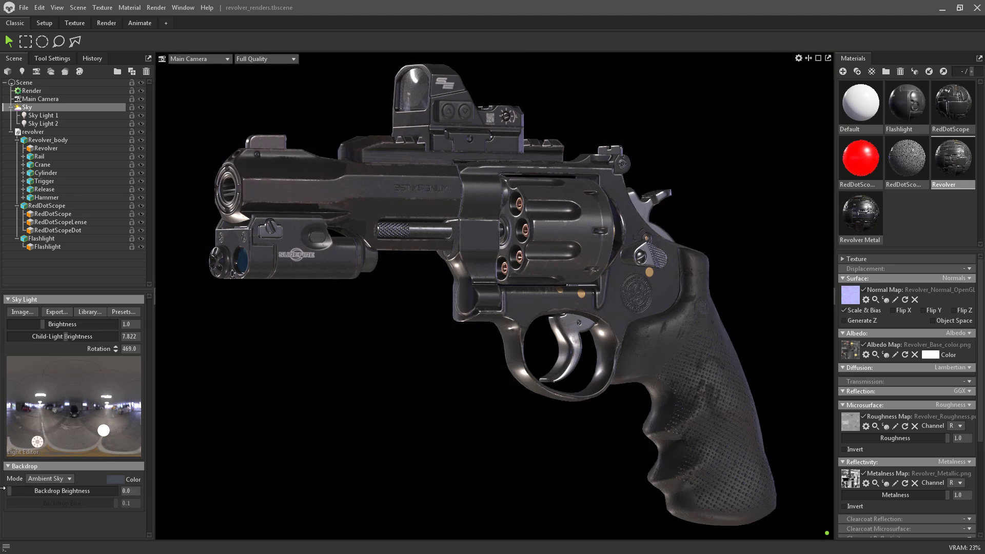
left_click_drag(3, 488, 21, 489)
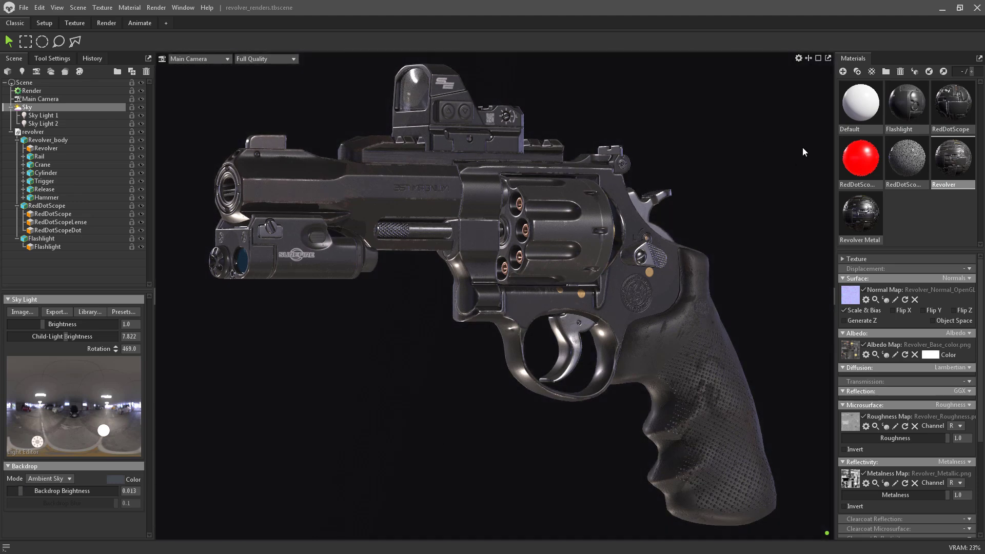
left_click_drag(436, 504, 636, 519, "shift")
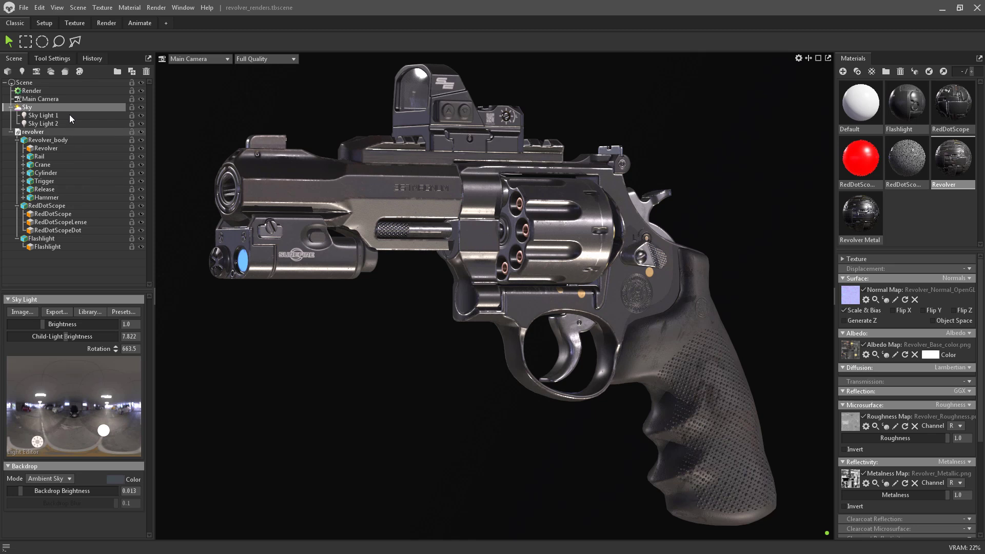
Open the render settings and compare the viewport's Draft Quality with Full Quality, returning to Full Quality
left_click(32, 91)
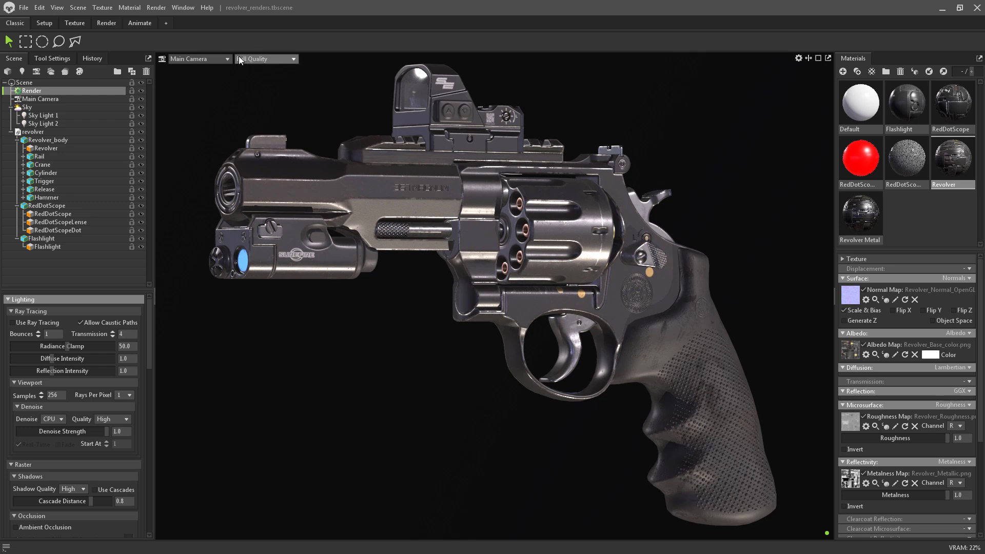
left_click(265, 58)
left_click(266, 78)
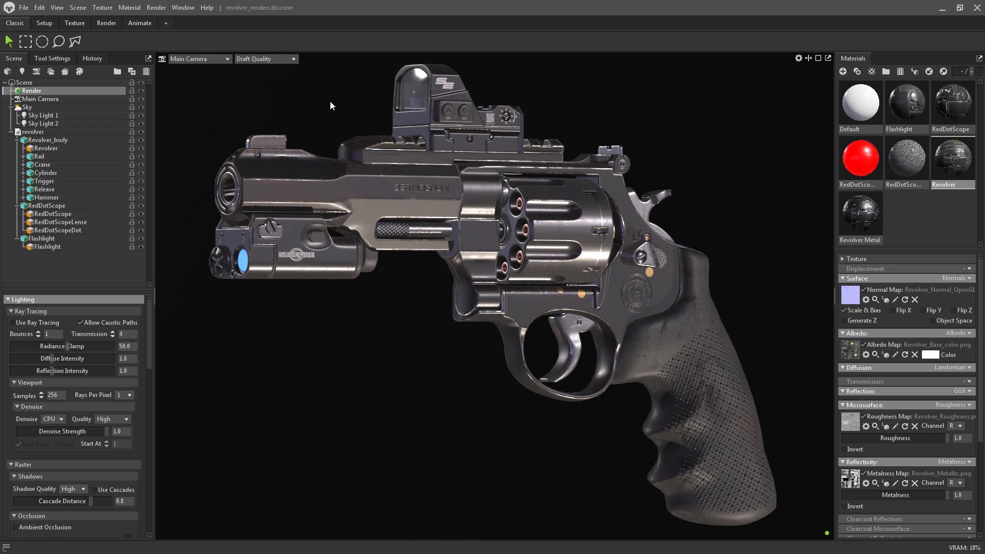
left_click(263, 57)
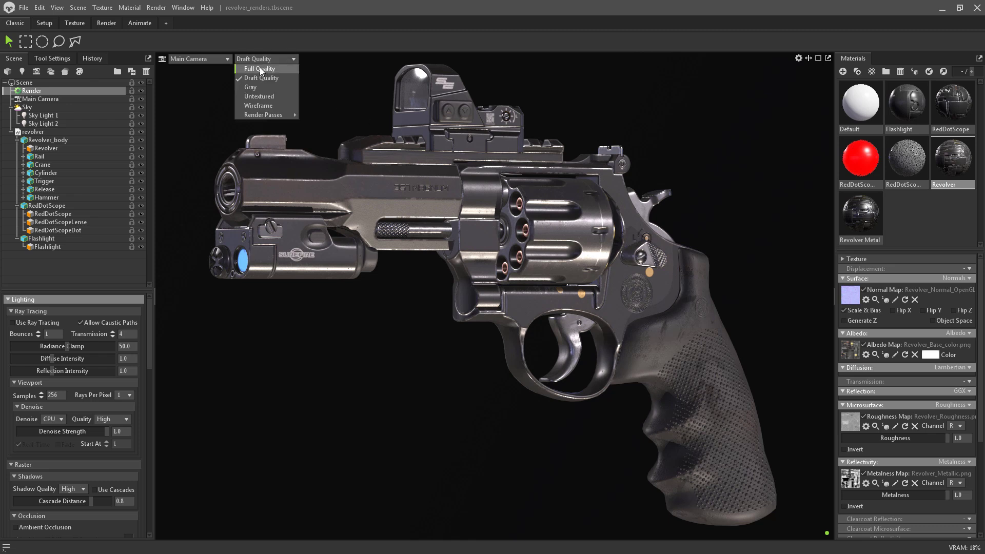
left_click(260, 66)
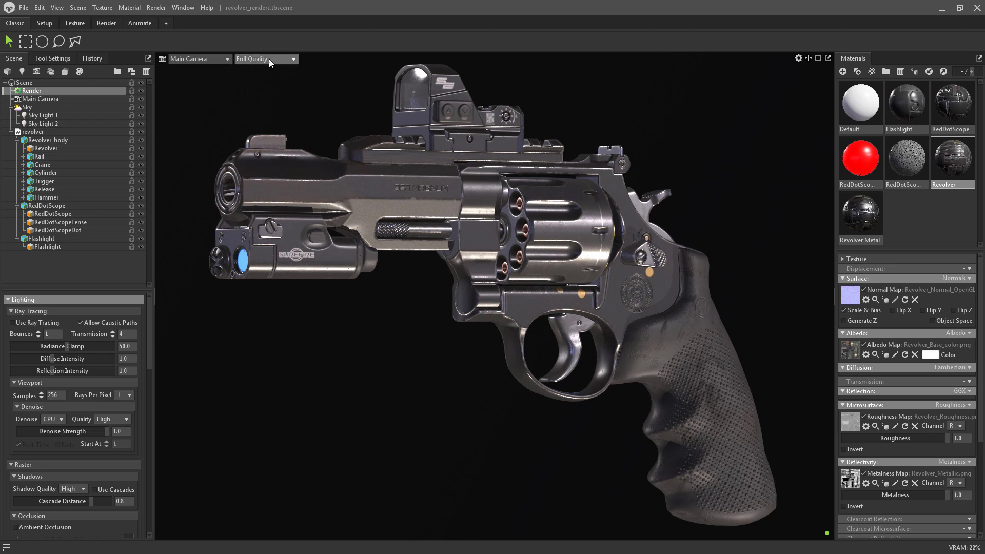
left_click(269, 58)
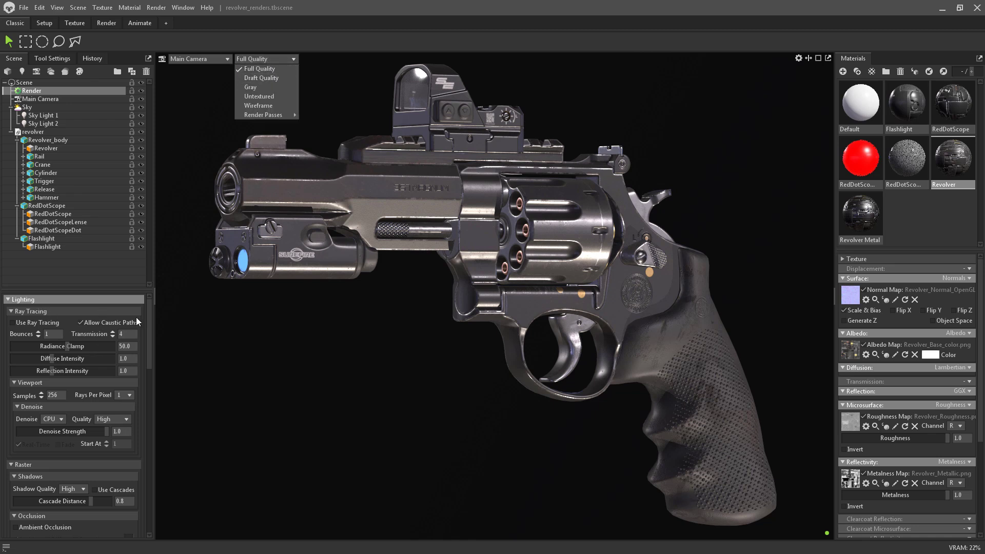
left_click(152, 312)
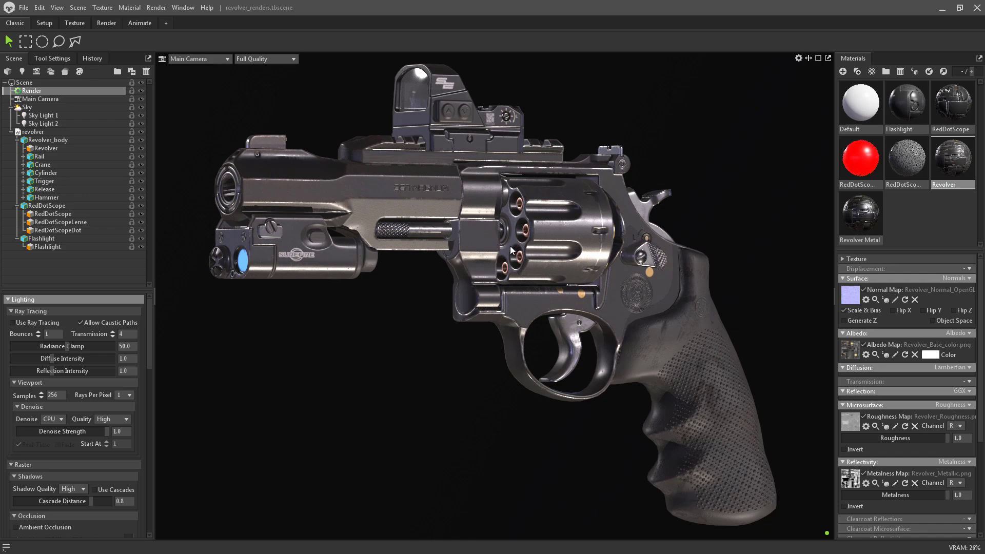
Enable ray tracing for the scene, toggling it off and on to compare the revolver's lighting
left_click(48, 321)
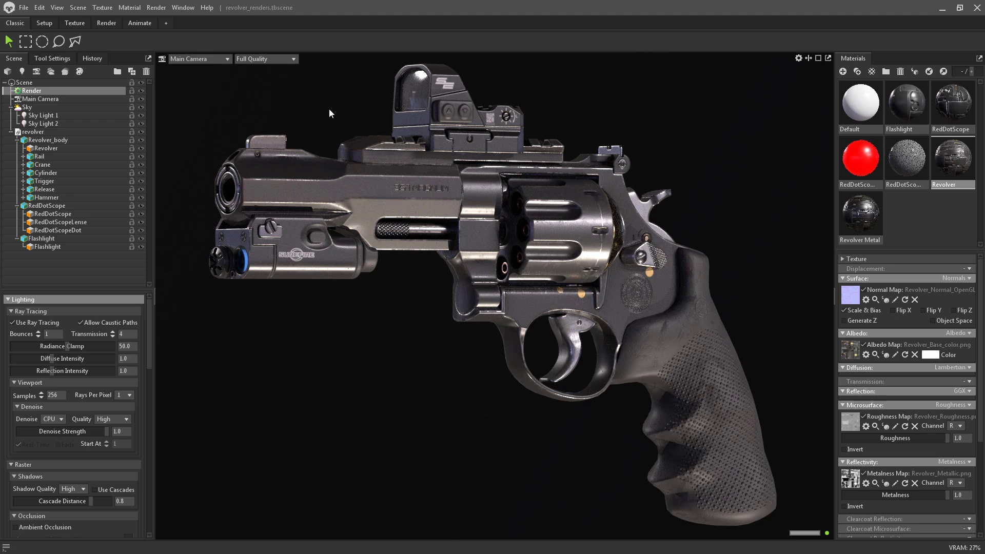
left_click(36, 322)
left_click(36, 322)
left_click_drag(431, 364, 433, 376)
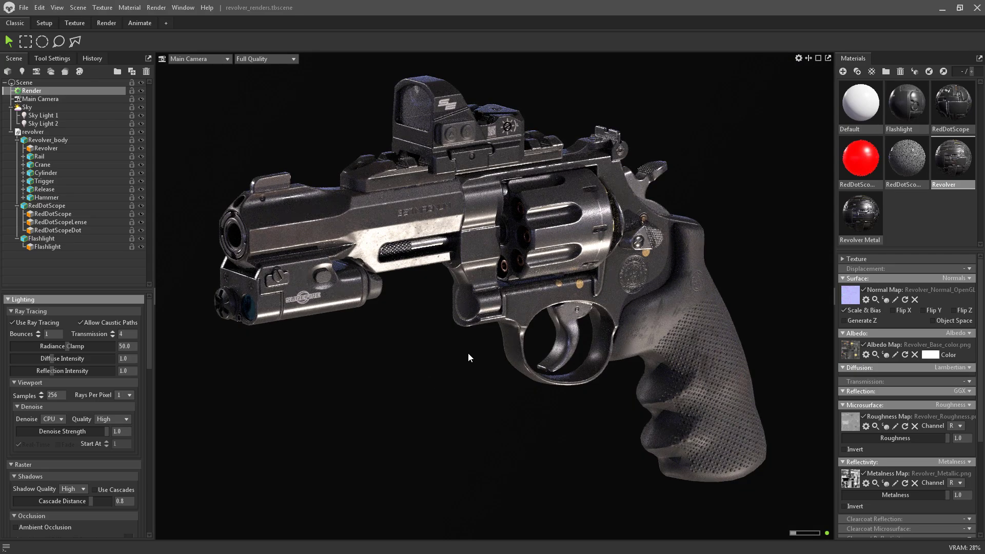
Compare Draft Quality with ray-traced Full Quality and inspect the revolver from several angles at Full Quality
left_click(264, 59)
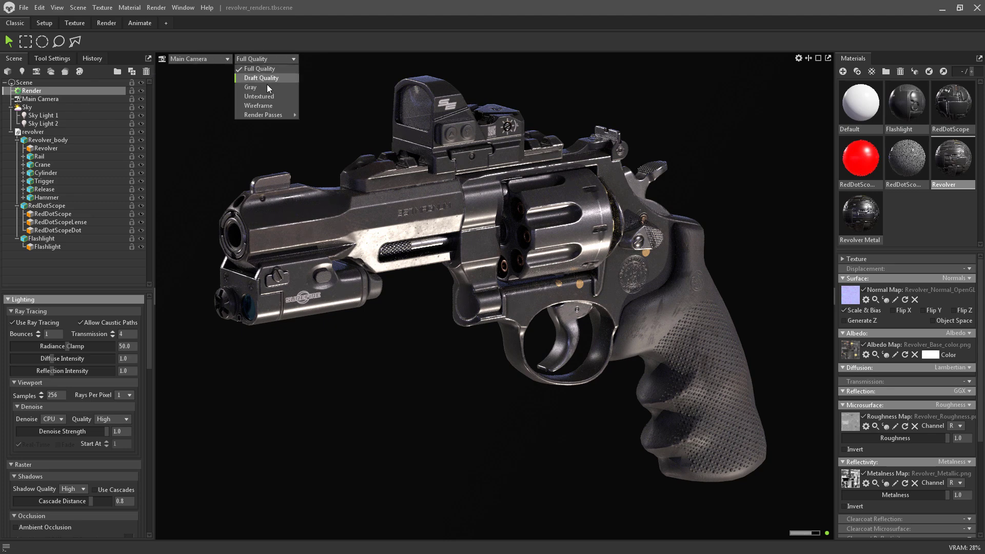
left_click(272, 76)
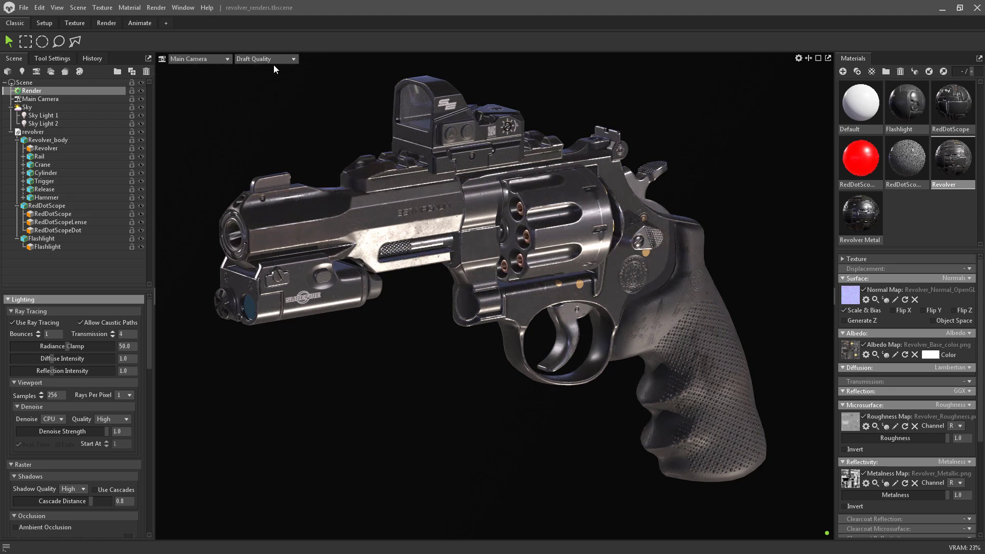
left_click(286, 60)
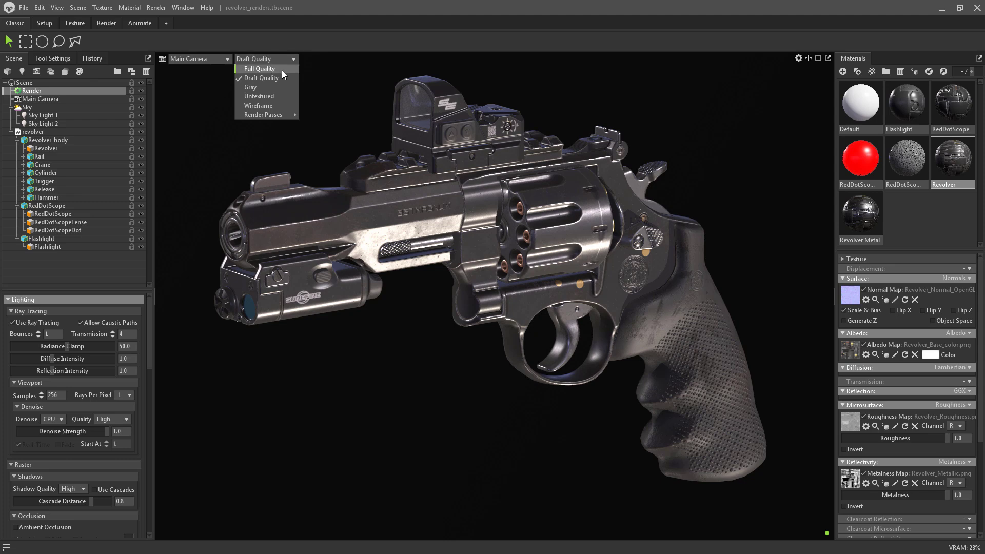
left_click(282, 70)
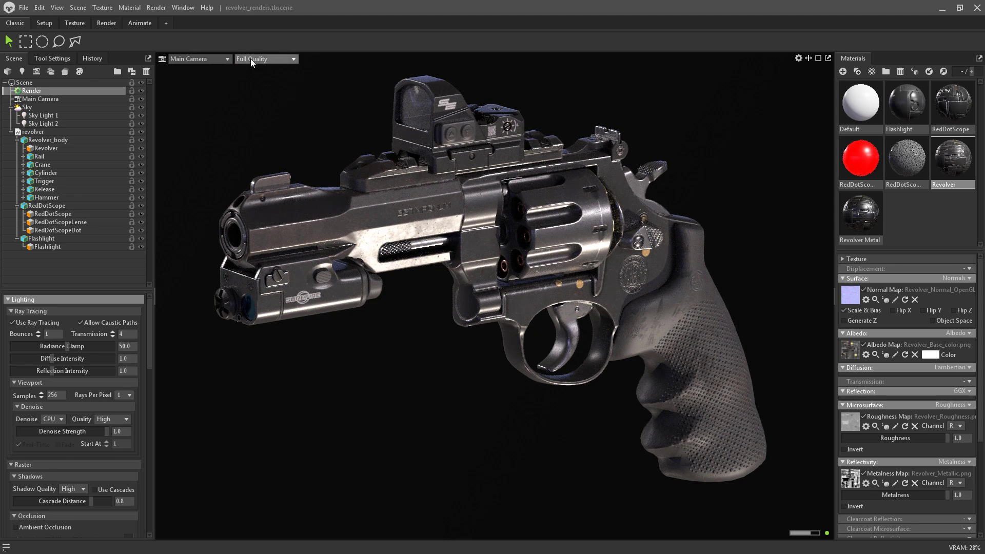
left_click_drag(413, 414, 391, 387)
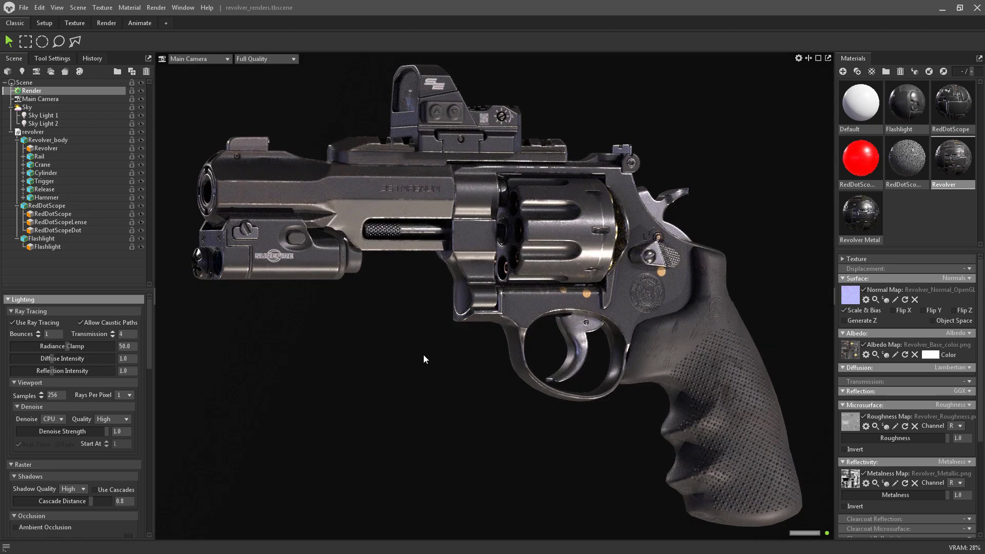
left_click_drag(422, 344, 438, 344)
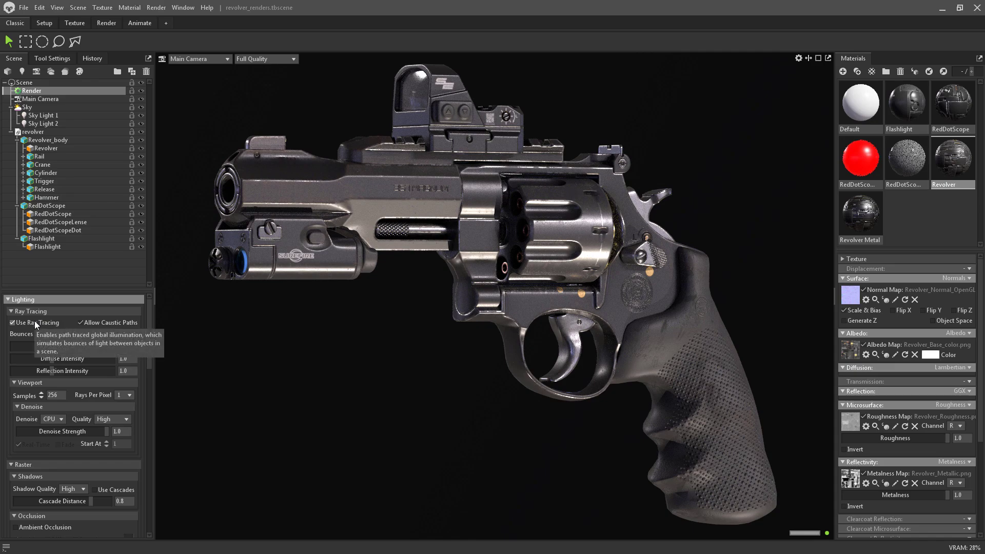
left_click_drag(399, 361, 451, 391)
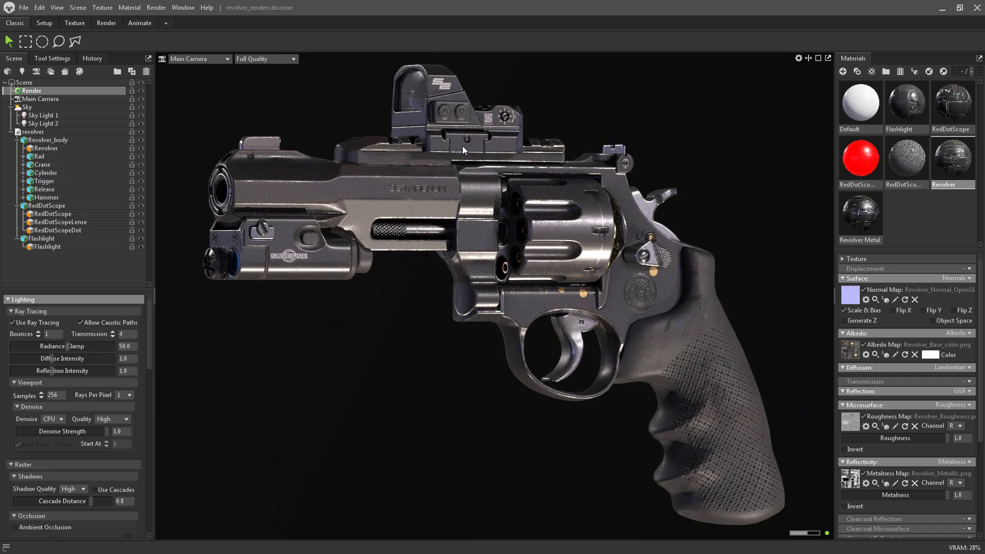
mouse_move(681, 232)
left_mouse_down()
mouse_move(693, 224)
mouse_move(638, 231)
left_mouse_up()
mouse_move(352, 358)
left_mouse_down()
mouse_move(433, 350)
mouse_move(442, 306)
left_mouse_up()
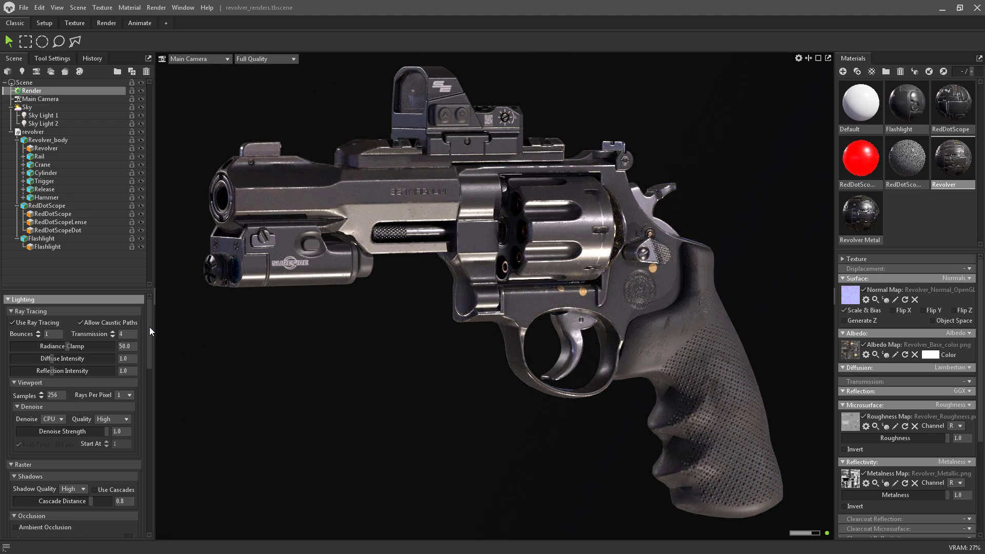
Enable Ambient Occlusion, Local Reflections and Local Diffuse in the raster render settings
left_click_drag(149, 331, 152, 377)
scroll(152, 377, "down", 1)
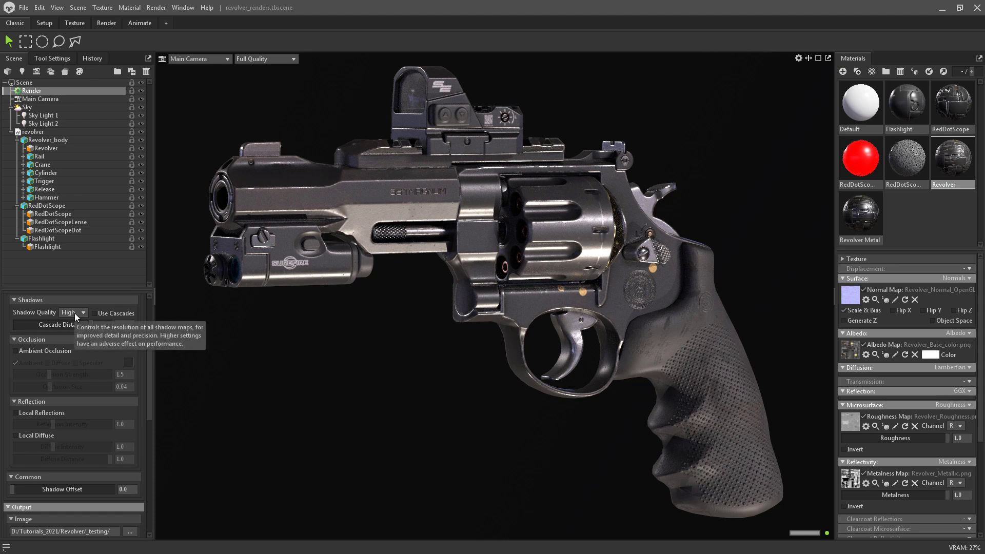
left_click(38, 352)
left_click(40, 414)
left_click(33, 437)
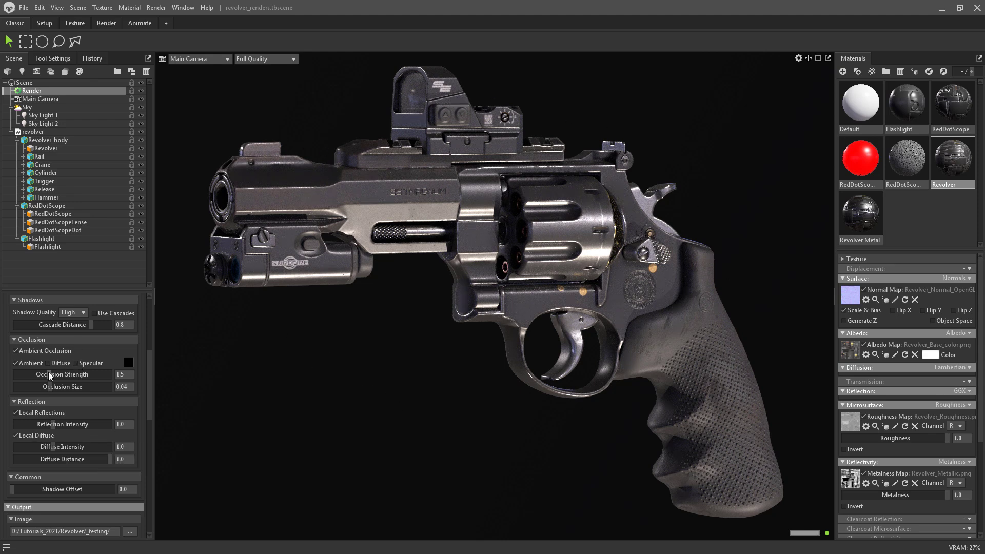
left_click_drag(150, 391, 152, 308)
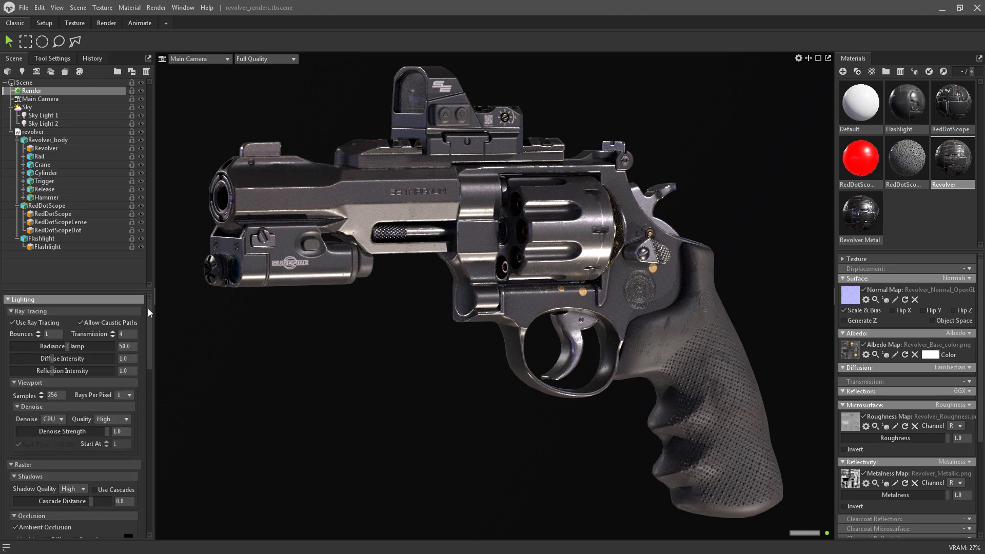
Duplicate the Sky object together with its two child lights
left_click(28, 108)
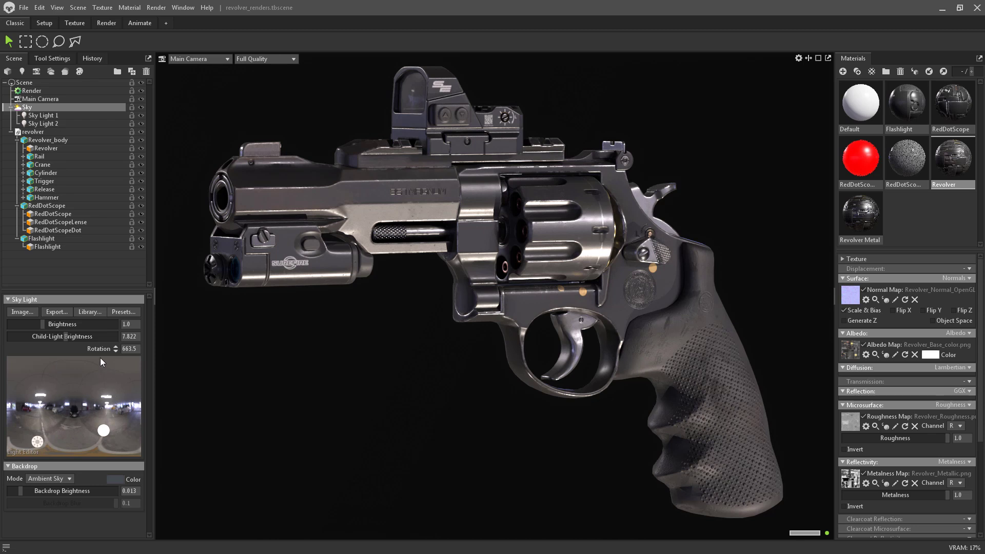
right_click(43, 108)
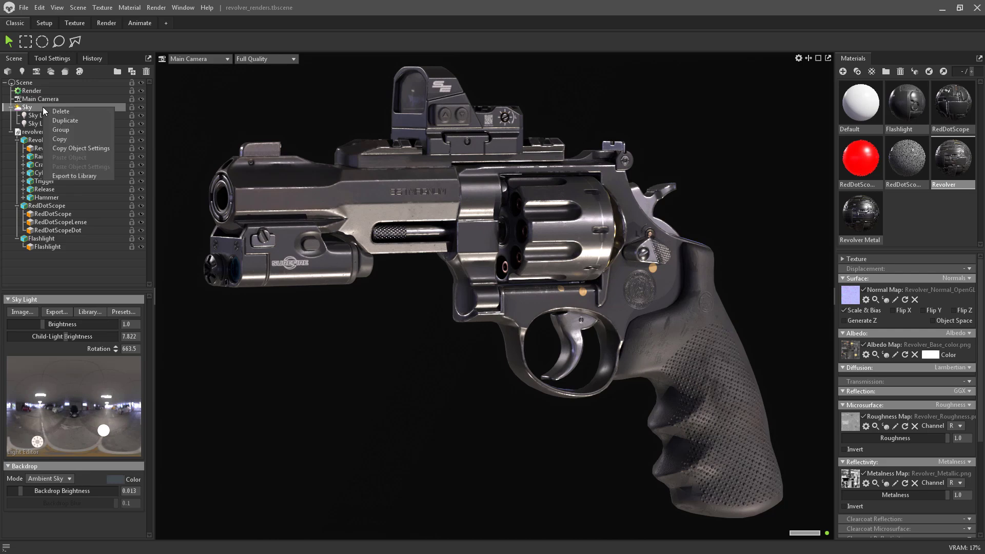
left_click(66, 121)
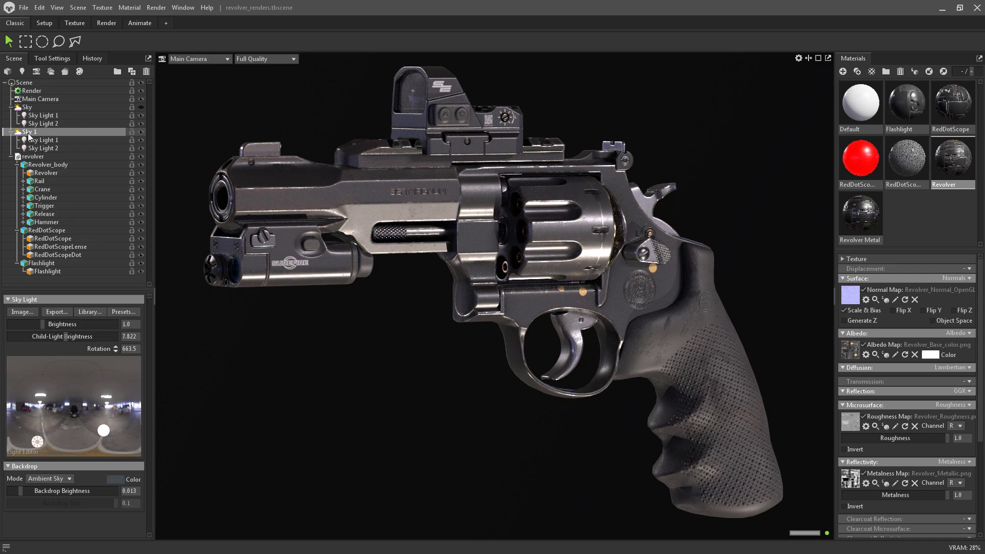
Reposition Sky 1's two child lights higher on its sky image and compare the lighting with the original Sky
left_click_drag(104, 430, 135, 390)
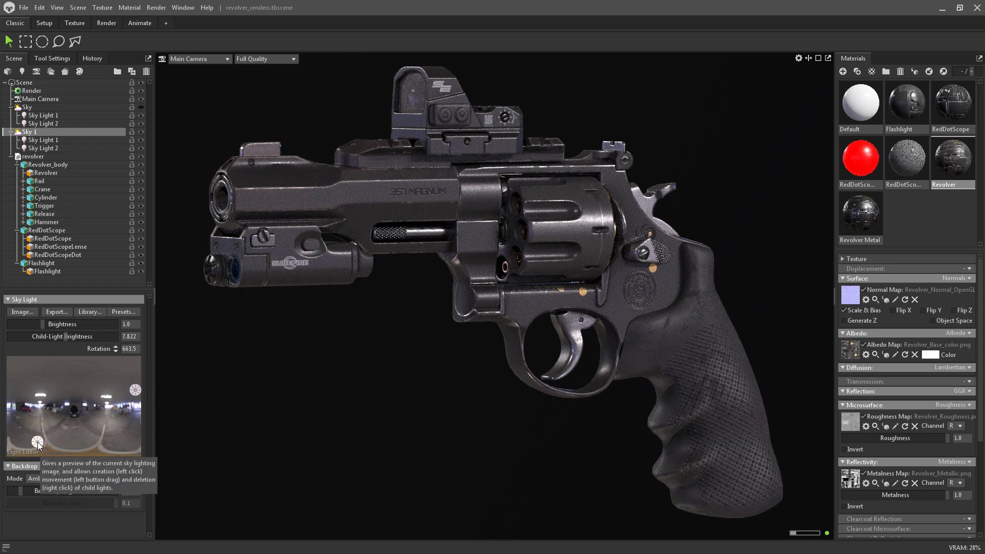
left_click_drag(38, 442, 36, 389)
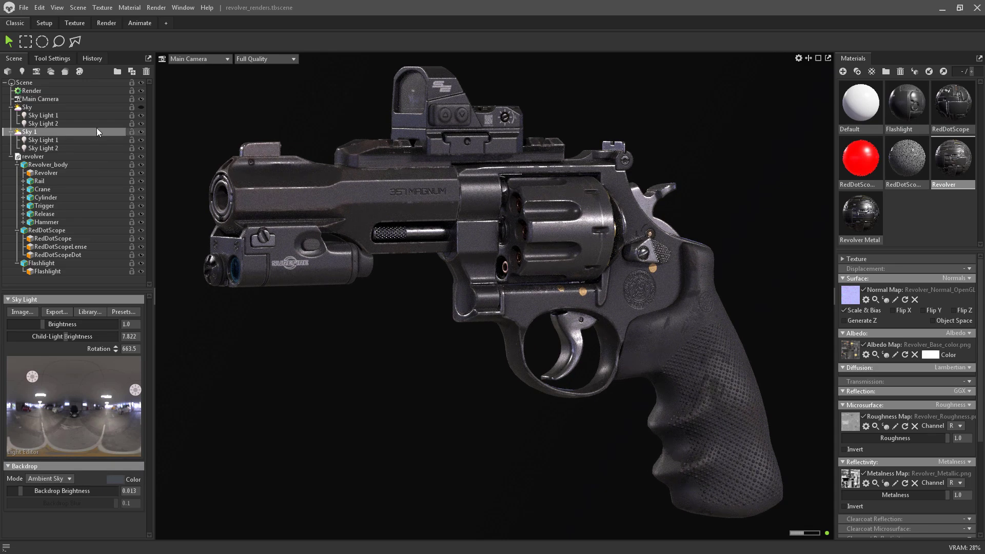
left_click(141, 107)
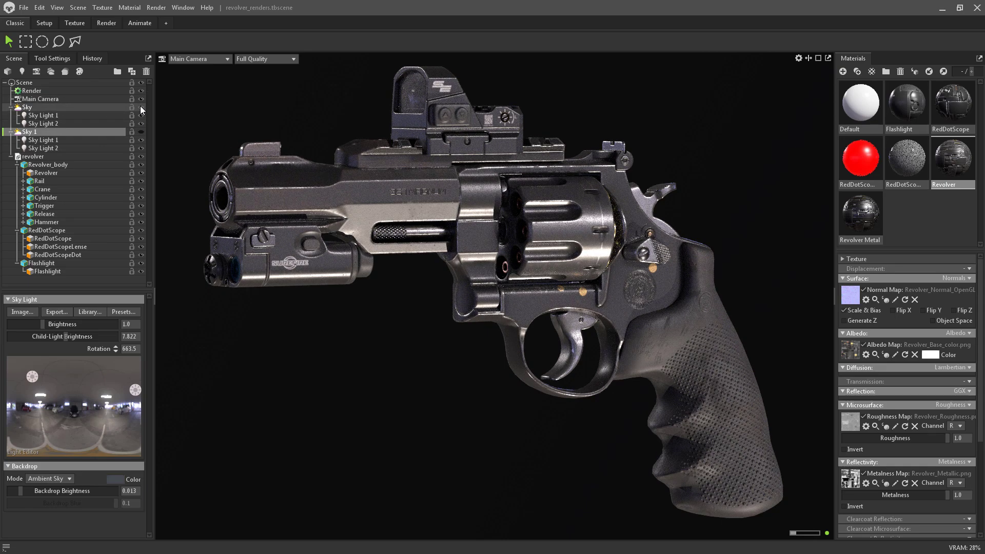
left_click(29, 108)
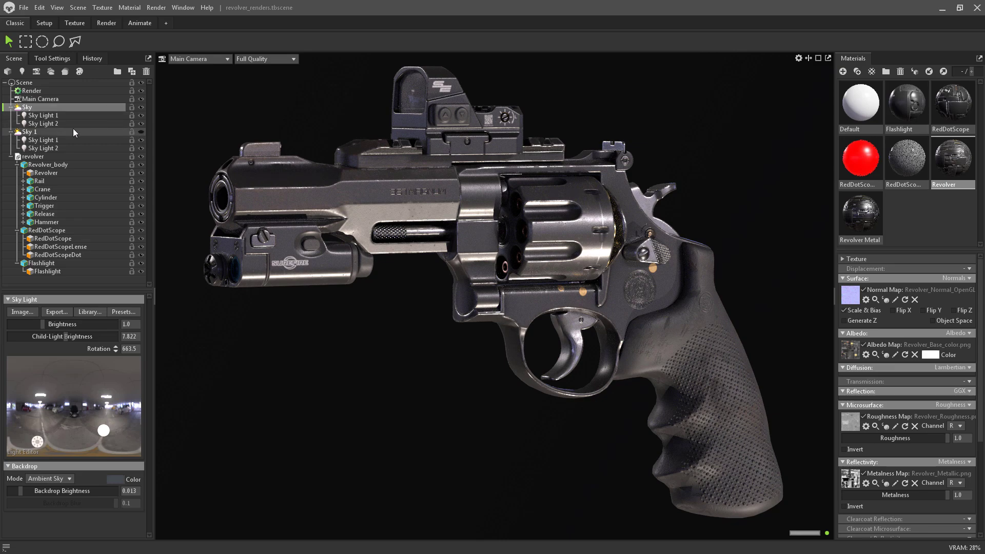
left_click(45, 131)
left_click(142, 133)
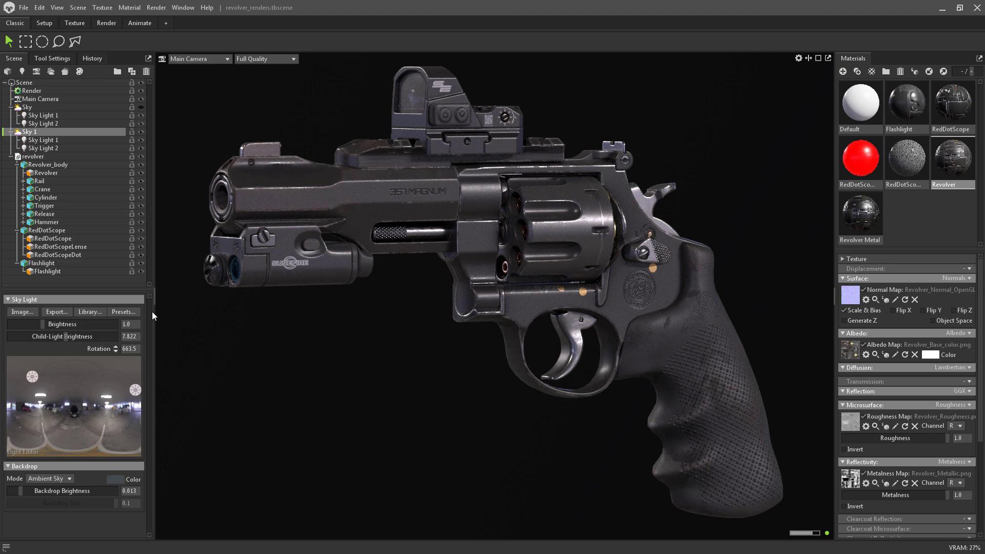
Browse the sky presets in the library, with and without filtering, and load an Alley Construction sky into Sky 1
left_click(133, 312)
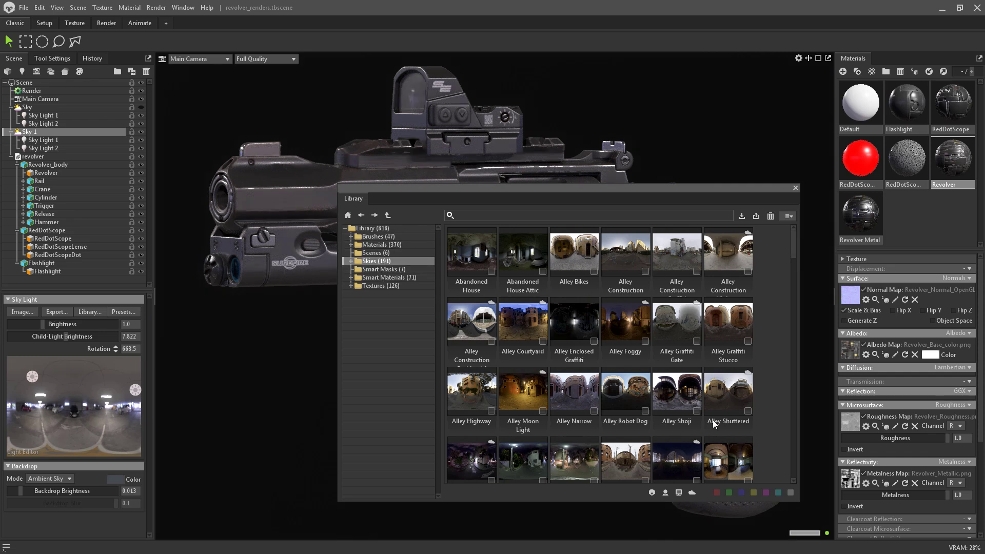
left_click(678, 493)
left_click_drag(795, 378, 787, 357)
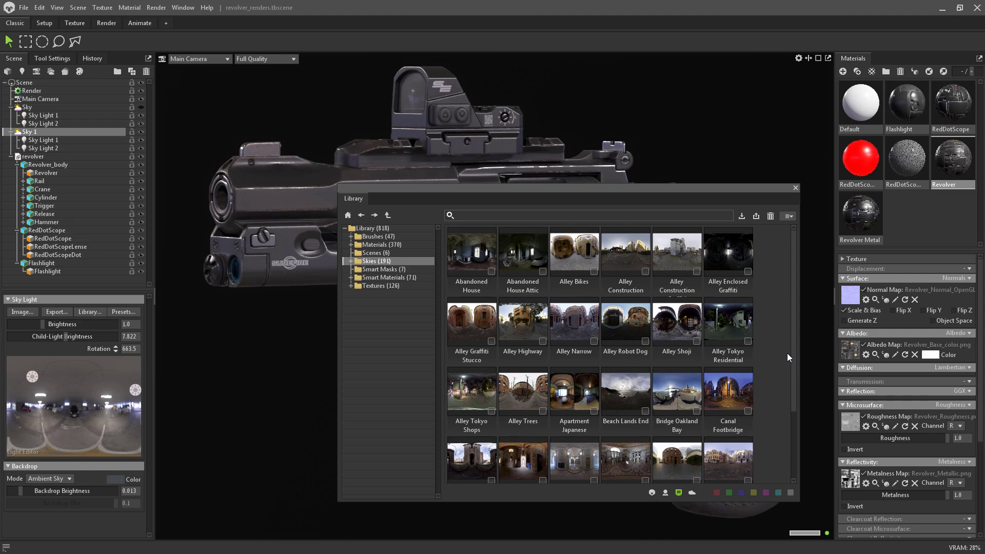
mouse_move(786, 353)
left_mouse_down()
mouse_move(793, 413)
mouse_move(792, 351)
left_mouse_up()
left_click(679, 493)
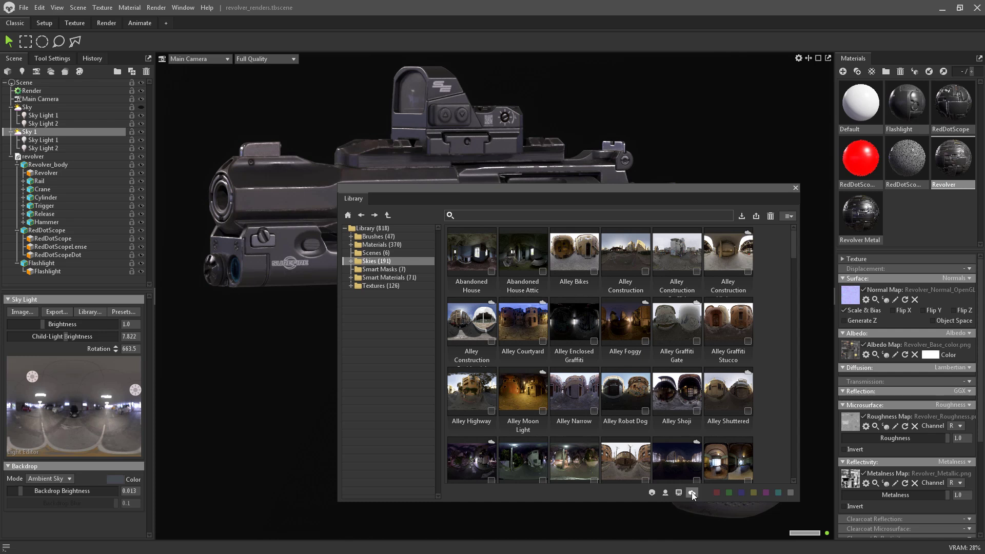
left_click(731, 253)
double_click(722, 253)
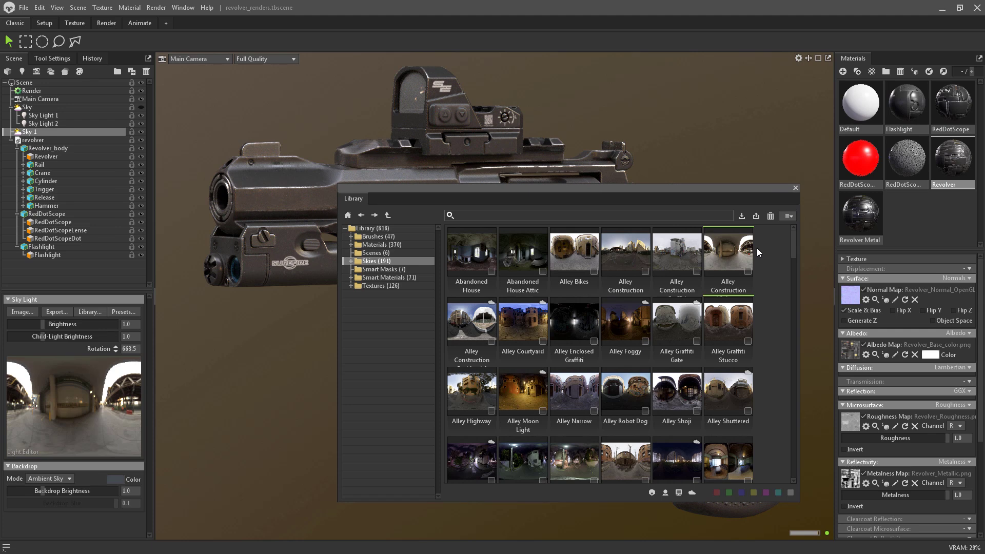
left_click(795, 187)
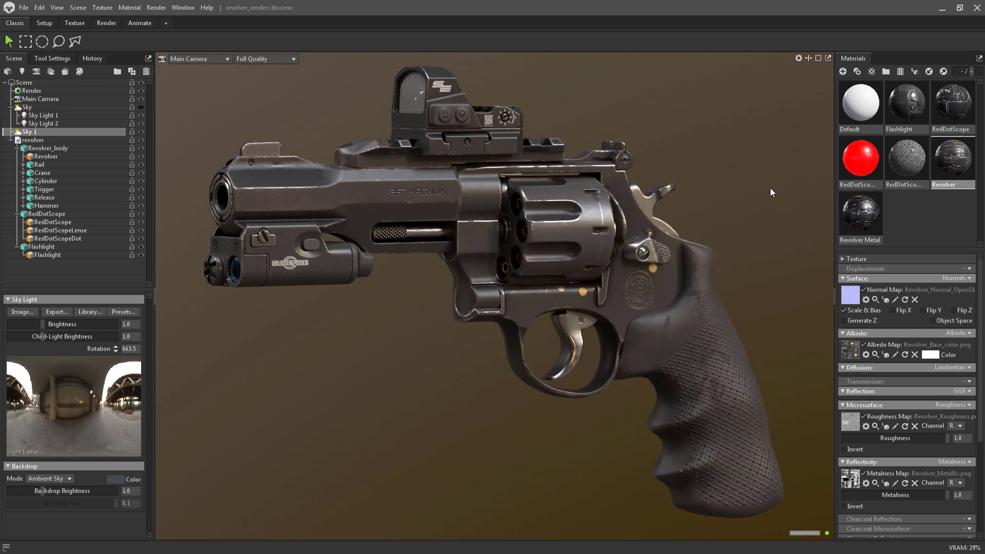
Rotate Sky 1's environment lighting around the revolver to a rotation of 808.0
left_click_drag(775, 198, 696, 172, "shift")
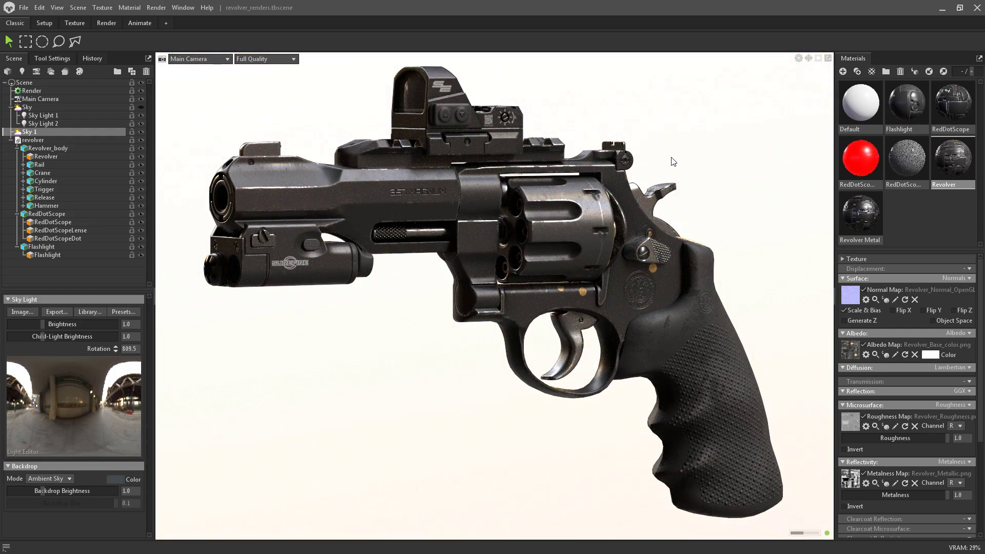
mouse_move(688, 159)
left_mouse_down("shift")
mouse_move(704, 160)
mouse_move(688, 156)
left_mouse_up("shift")
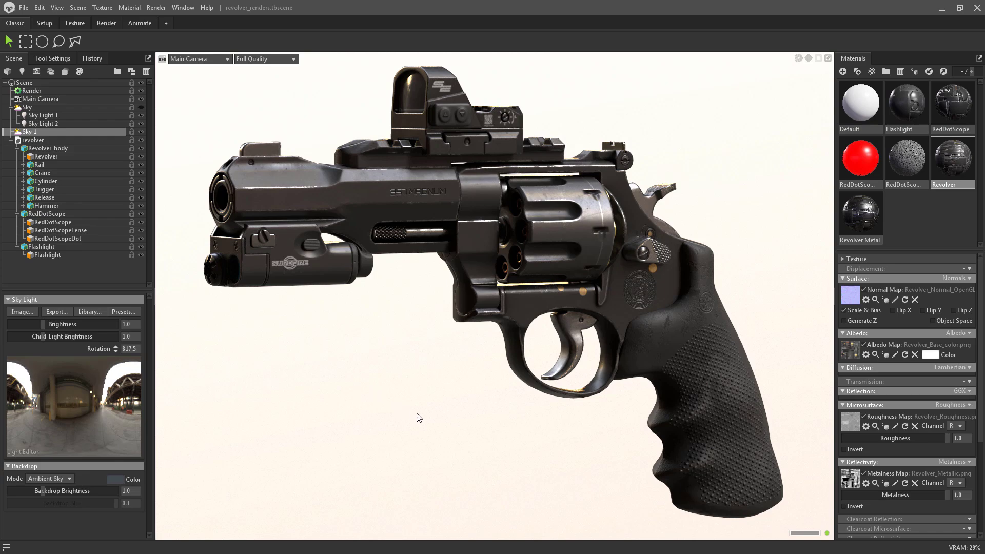
mouse_move(417, 428)
left_mouse_down("shift")
mouse_move(392, 416)
mouse_move(408, 419)
left_mouse_up("shift")
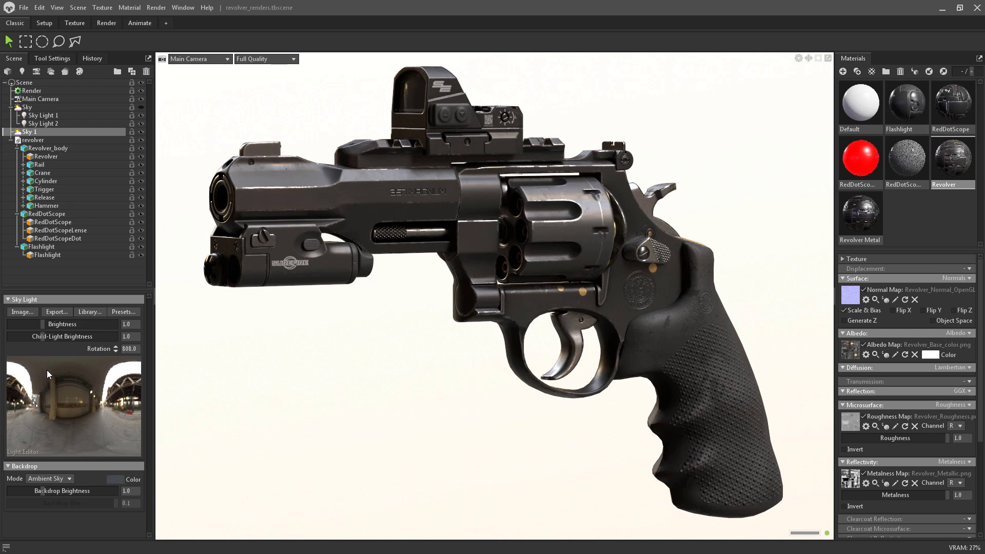
Add a child light to Sky 1, place it on the left bright area of the sky image, and compare it hidden and shown
left_click(66, 364)
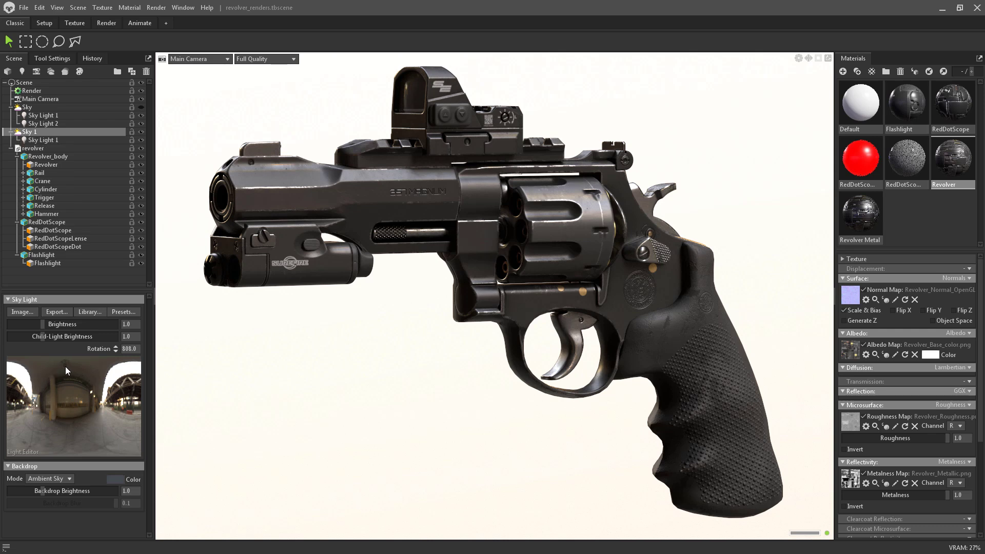
left_click(28, 383)
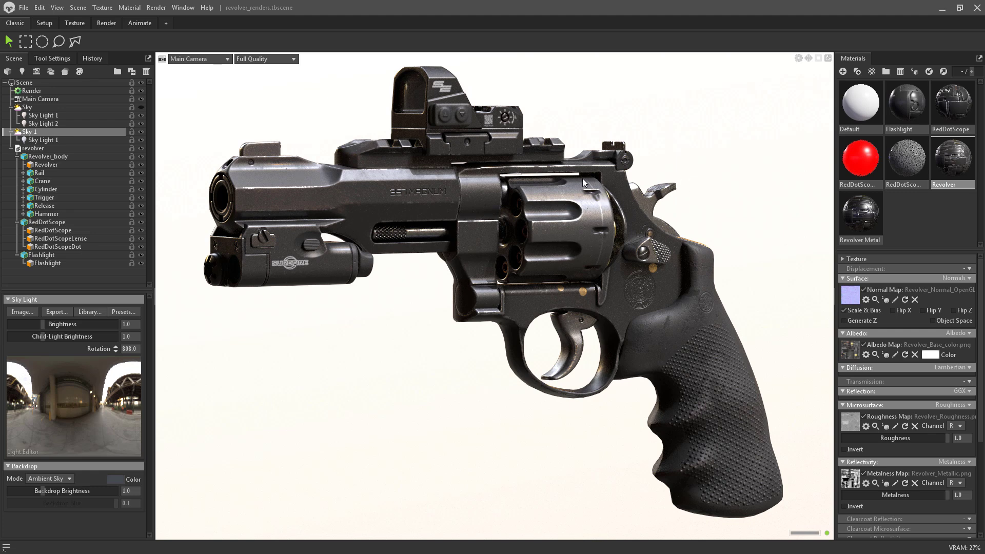
left_click(141, 139)
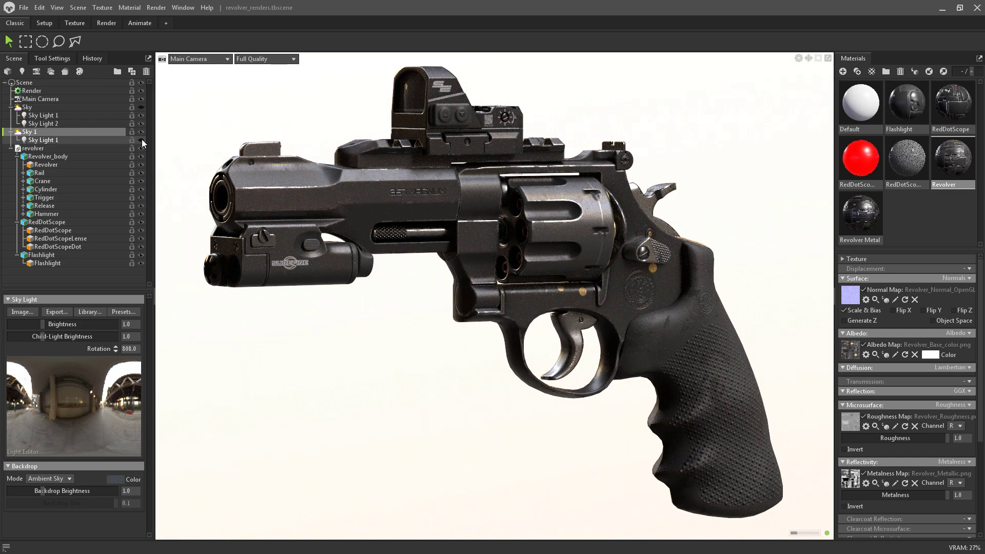
left_click(141, 139)
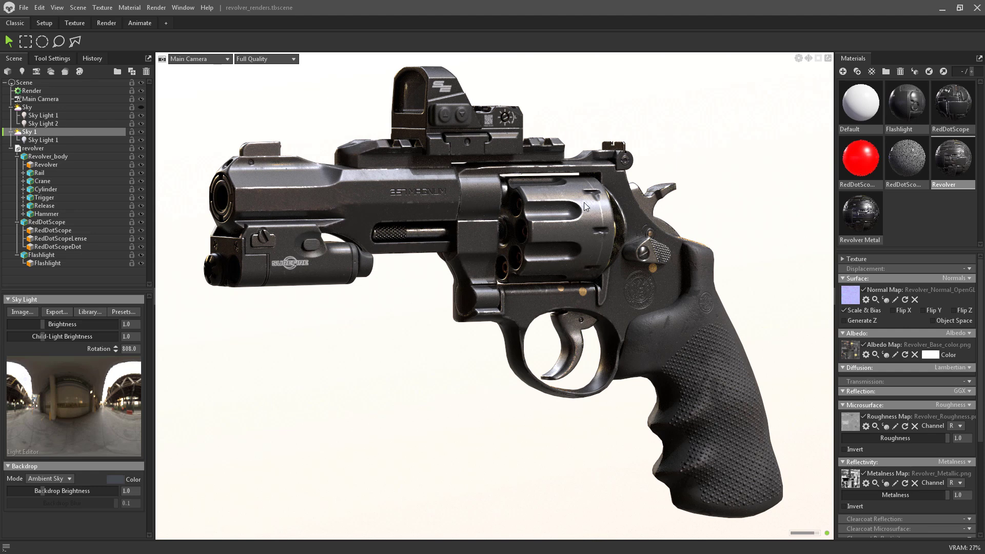
Add a second child light to Sky 1 and position it on the right side of the sky image
double_click(119, 401)
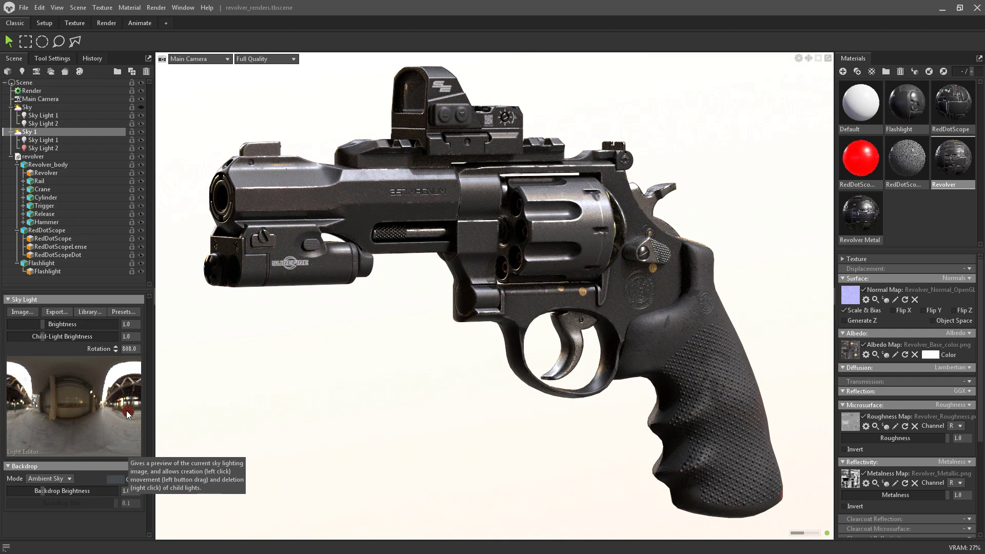
left_click_drag(122, 404, 120, 400)
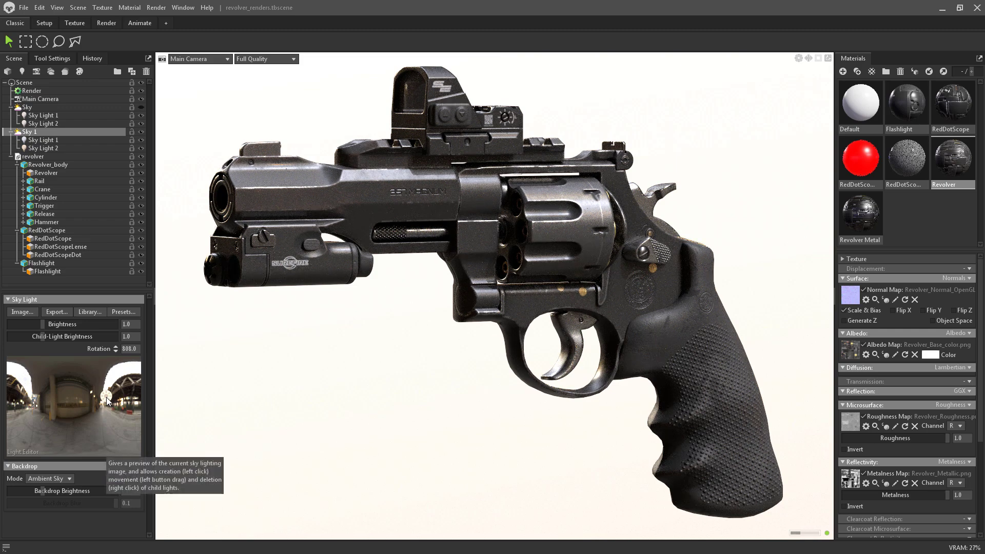
left_click_drag(106, 397, 134, 371)
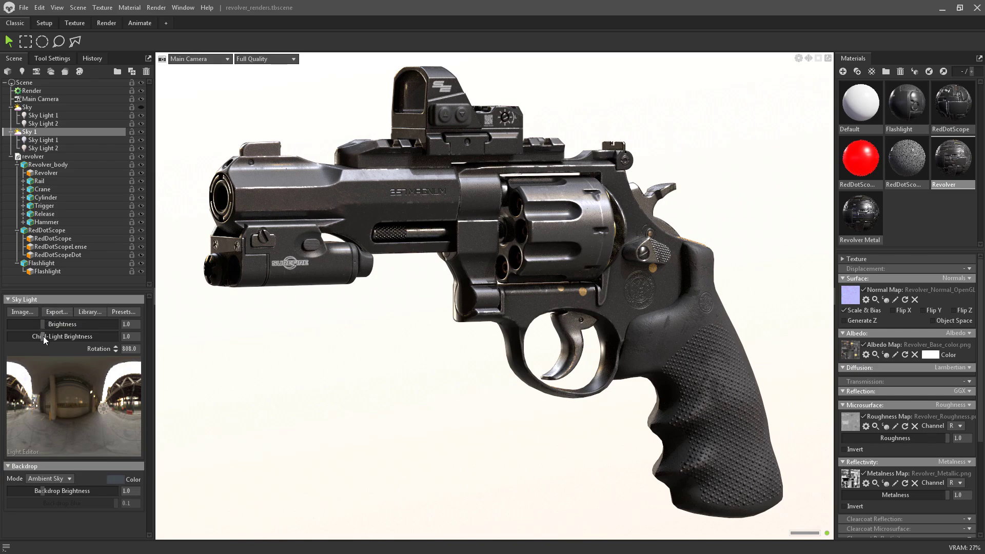
Set Sky 1's Child-Light Brightness to 1.602, Brightness to 1.211 and Backdrop Brightness to 0.003
left_click_drag(43, 337, 52, 336)
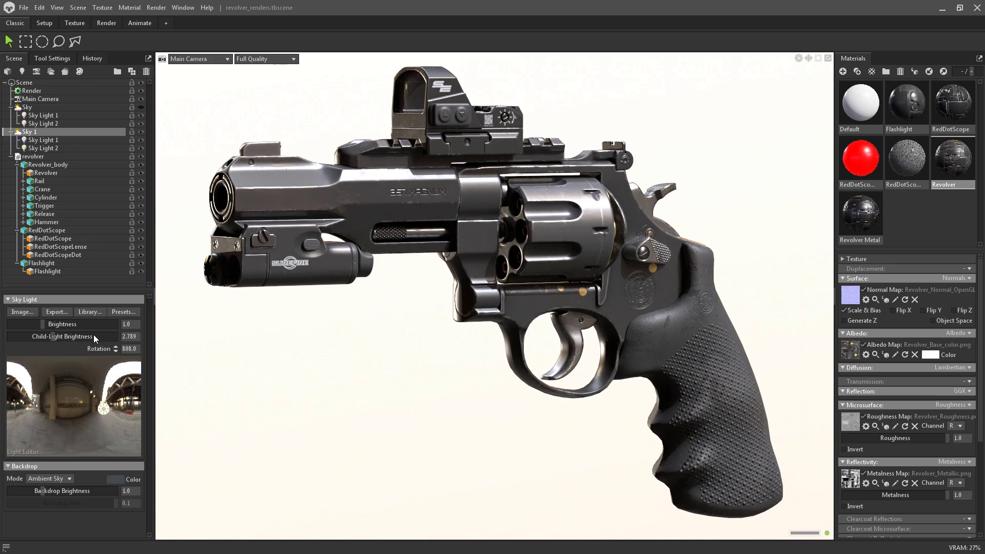
left_click(50, 334)
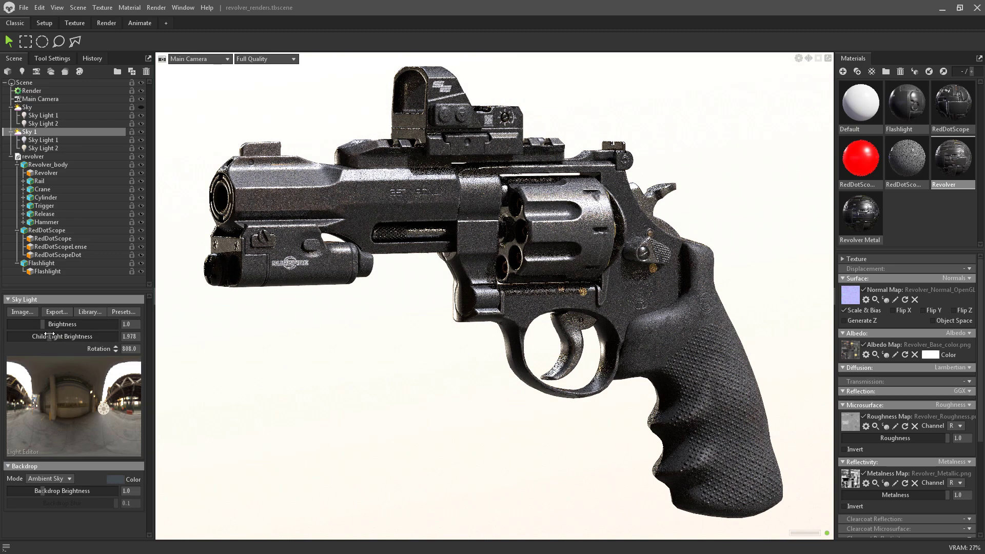
left_click_drag(50, 334, 47, 334)
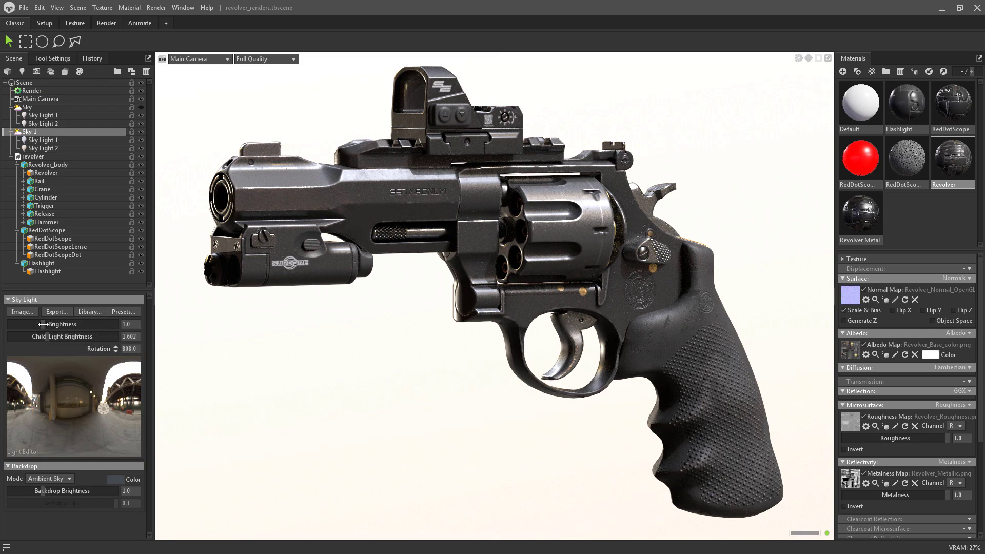
left_click_drag(44, 324, 44, 324)
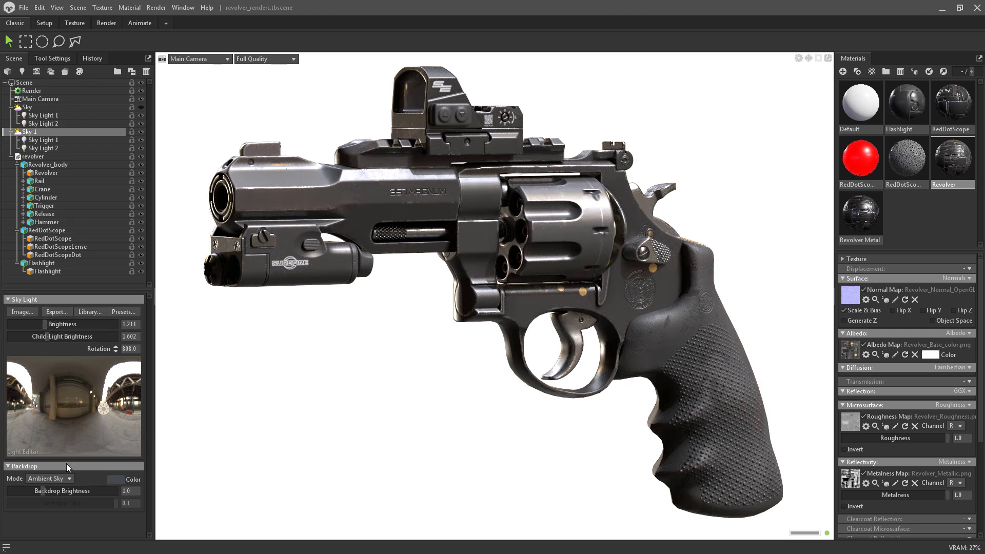
mouse_move(20, 493)
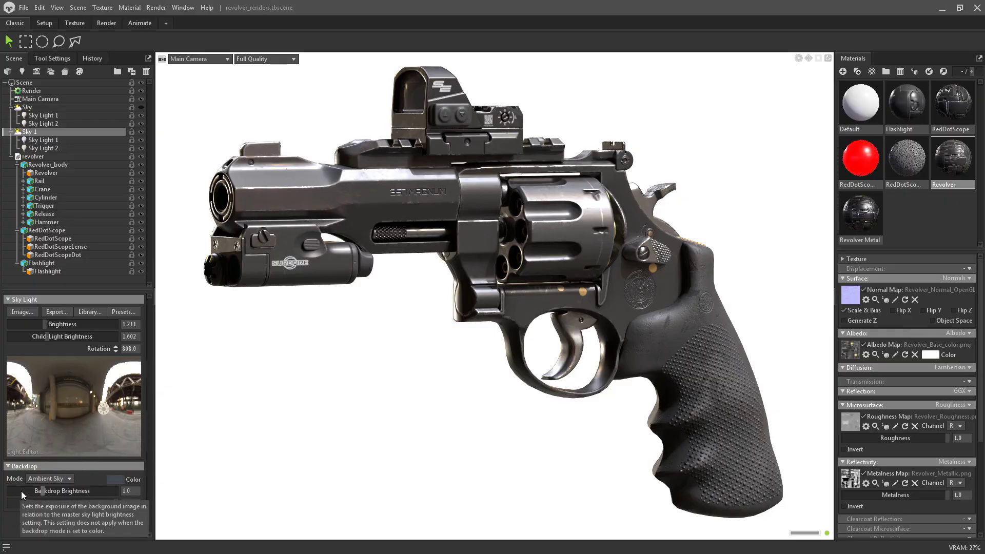
left_click_drag(42, 488, 17, 484)
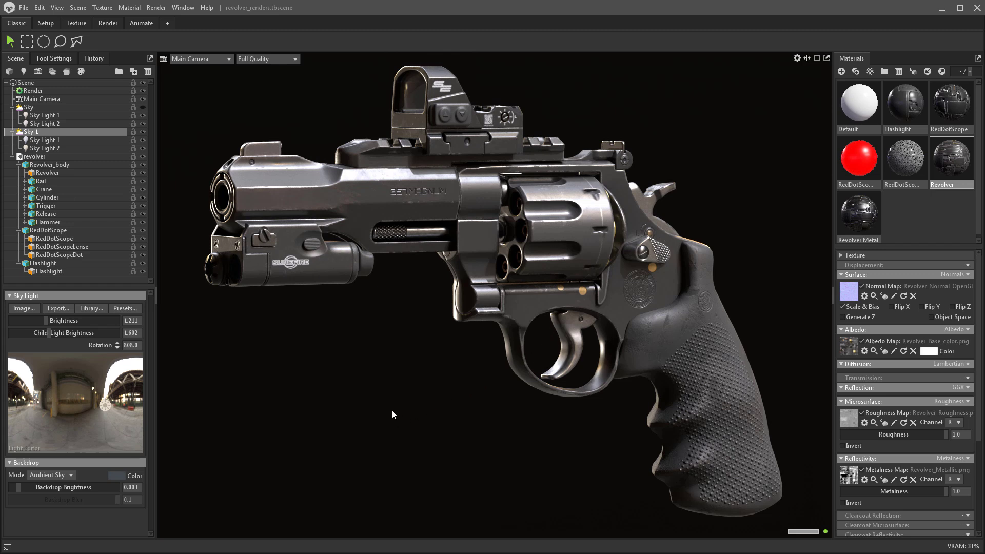
Rotate Sky 1 to 836.0 and move its right-hand child light to the upper right edge of the sky image
left_click_drag(335, 435, 353, 426, "shift")
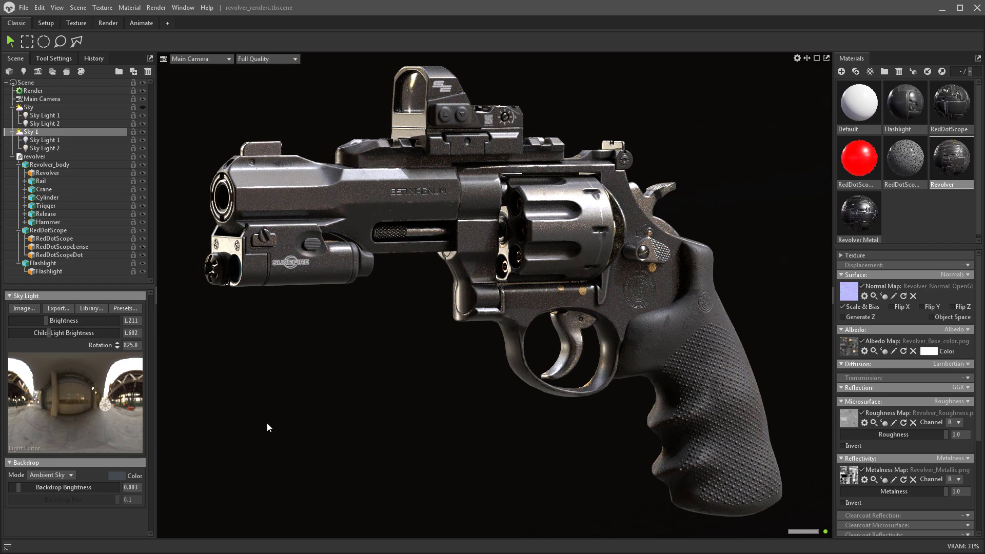
left_click_drag(278, 414, 288, 410, "shift")
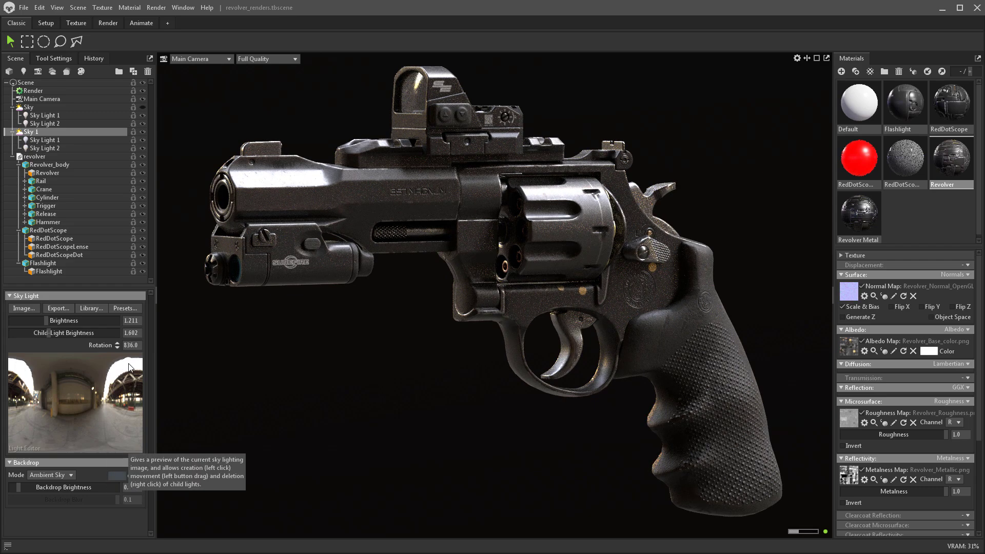
left_click_drag(106, 394, 106, 395)
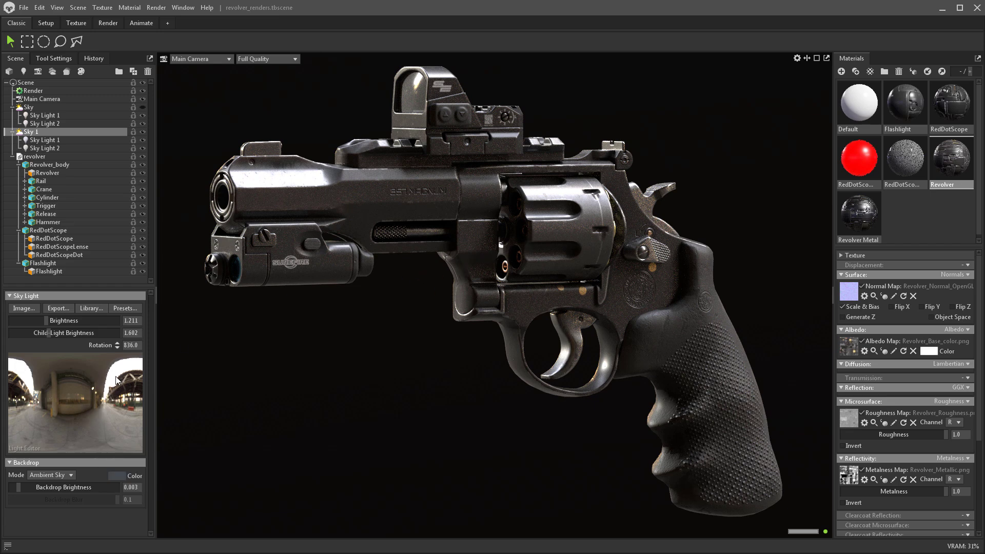
left_click(142, 364)
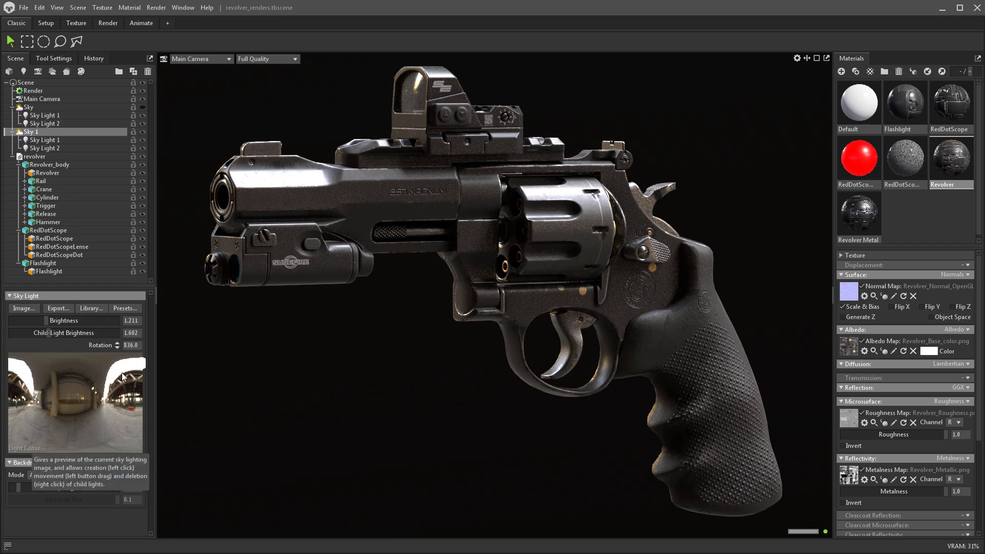
Add a third child light to Sky 1, place it near the left side of the sky image, and compare it hidden and shown
left_click(93, 387)
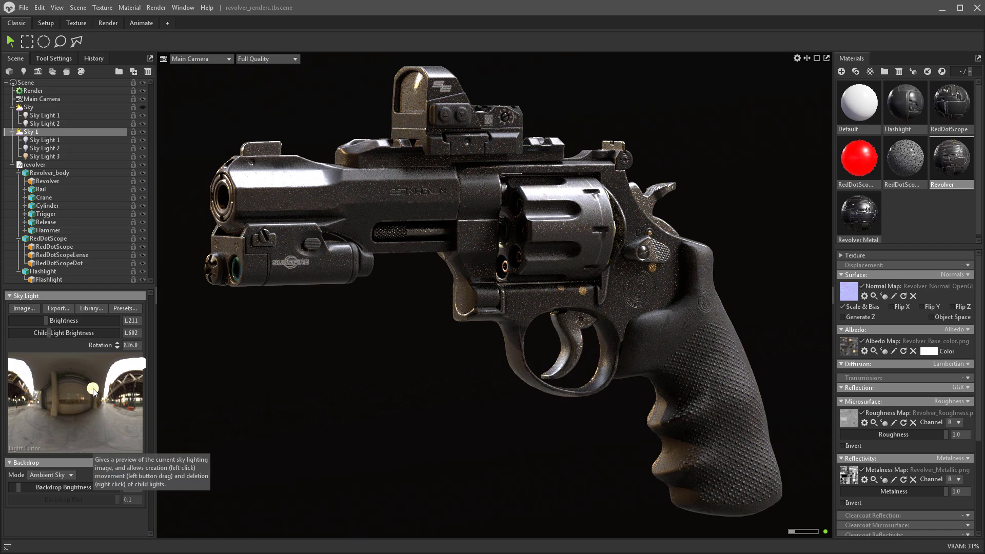
left_click_drag(93, 388, 40, 406)
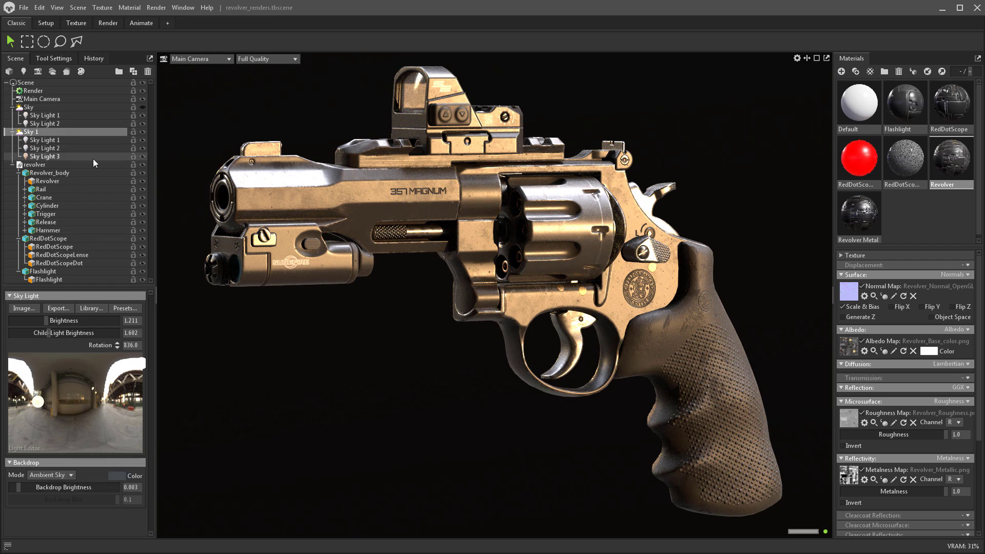
left_click(144, 155)
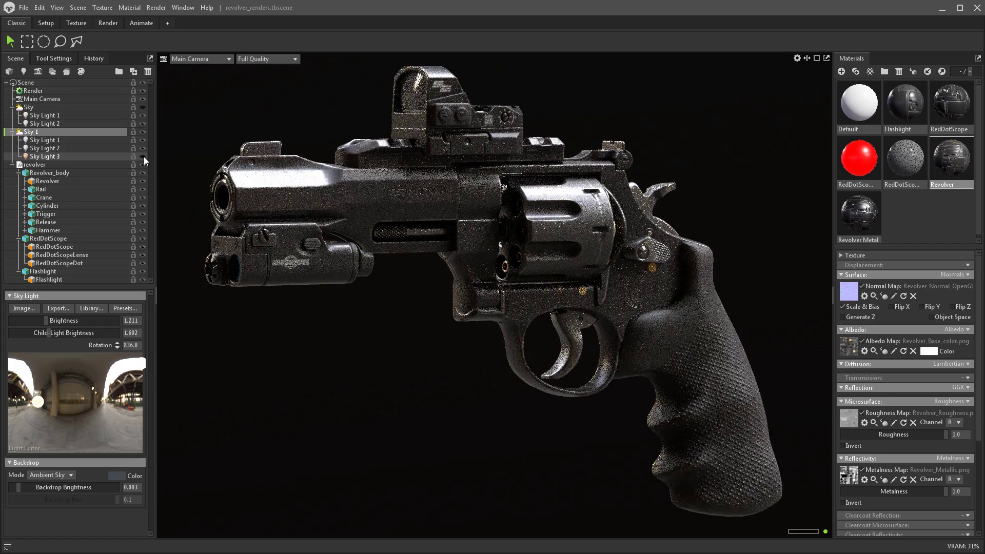
left_click(143, 156)
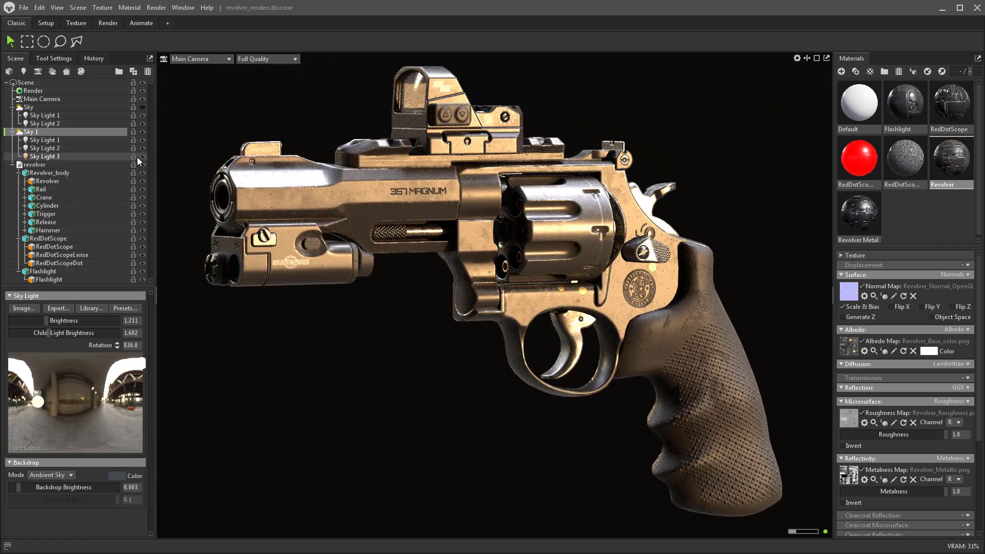
left_click_drag(38, 403, 38, 399)
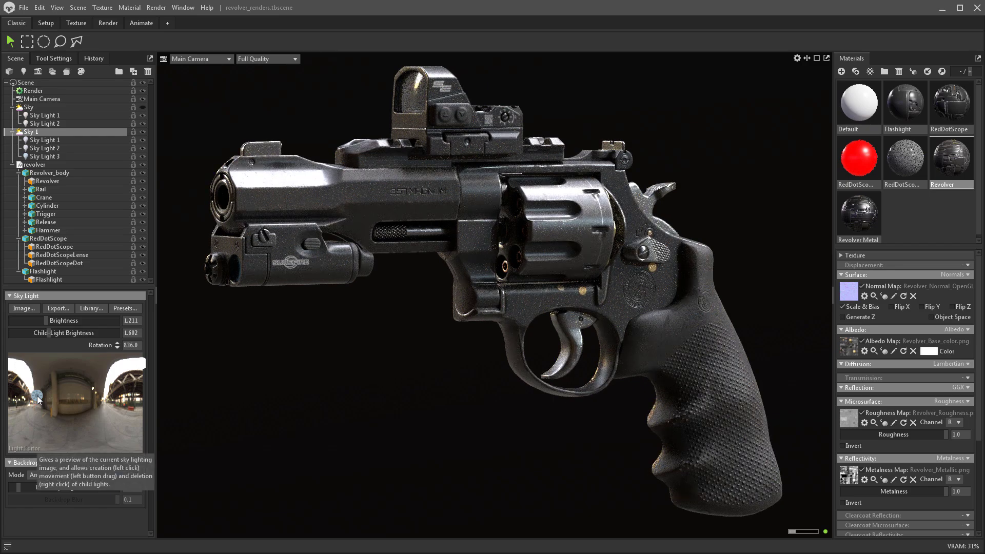
Toggle the visibility of Sky 1's third child light repeatedly to judge its effect on the revolver, leaving it visible
left_click(142, 157)
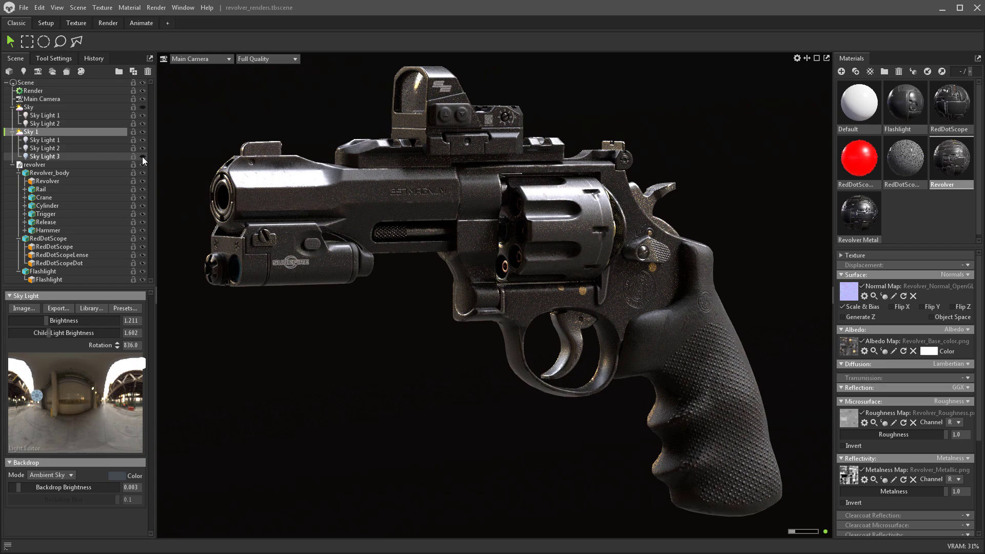
left_click(142, 156)
left_click(142, 156)
left_click(143, 156)
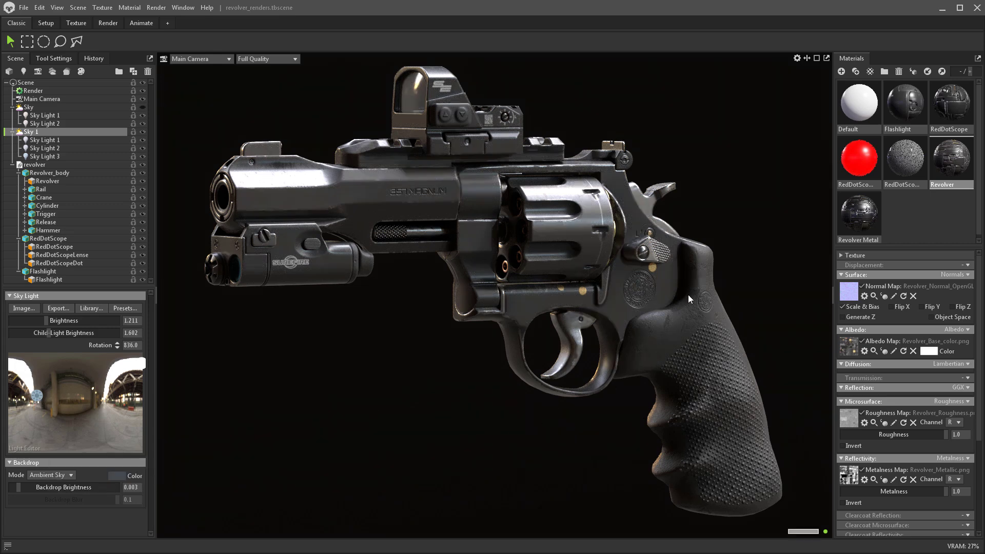
left_click(142, 156)
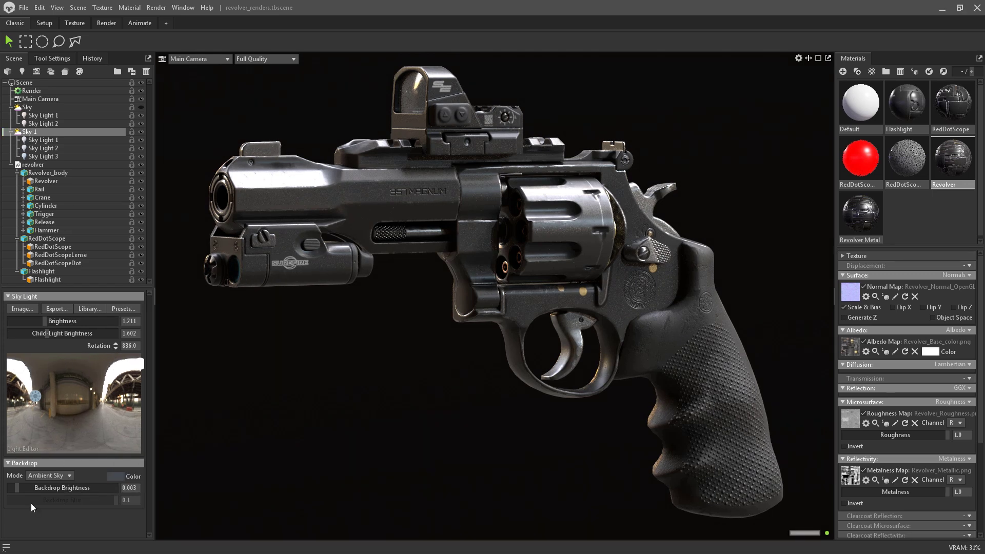
Try Blurred Sky as Sky 1's backdrop mode with a Backdrop Brightness of 0.08
left_click(45, 476)
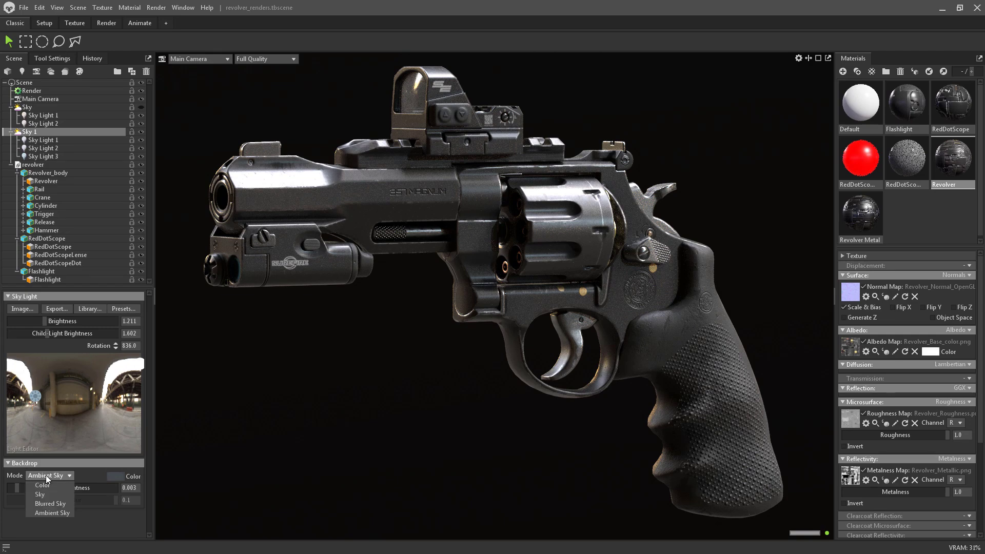
left_click(48, 503)
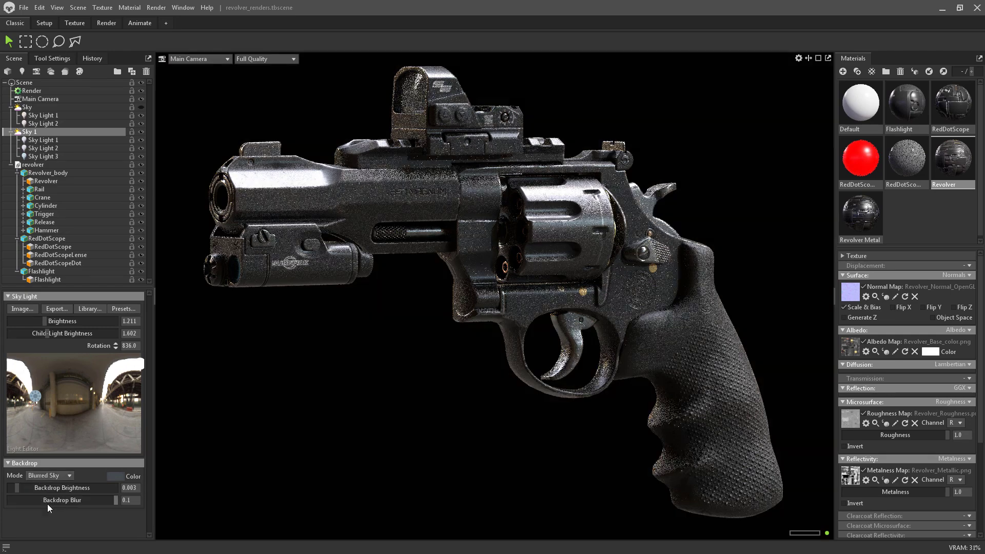
left_click_drag(17, 486, 26, 486)
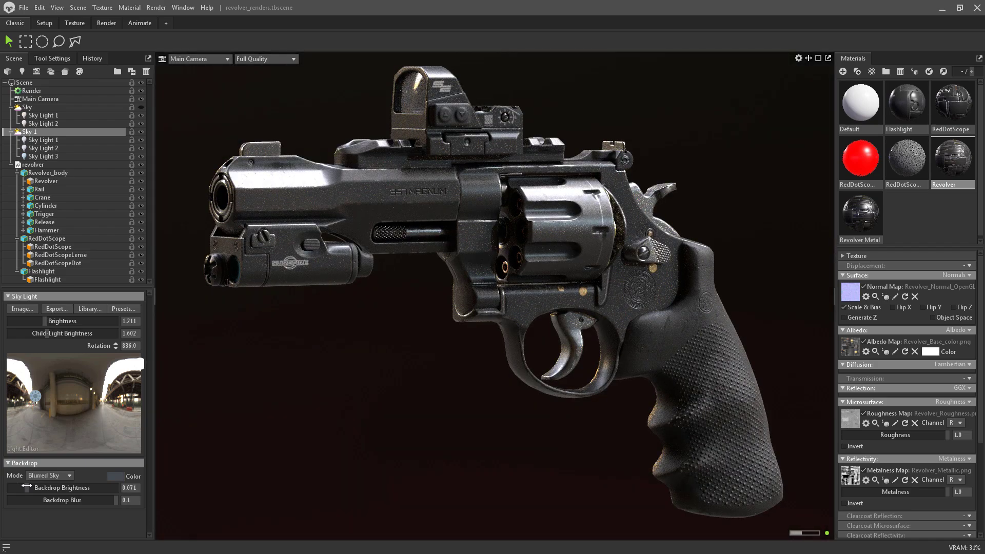
left_click_drag(28, 486, 27, 486)
Return Sky 1's backdrop mode to Ambient Sky and set Backdrop Brightness to 0.004
left_click(49, 475)
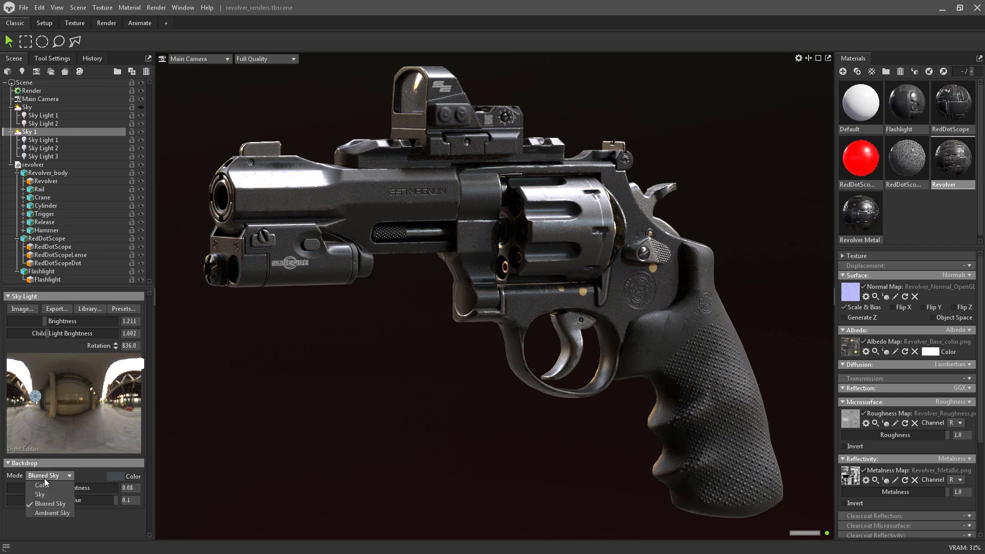
left_click(49, 513)
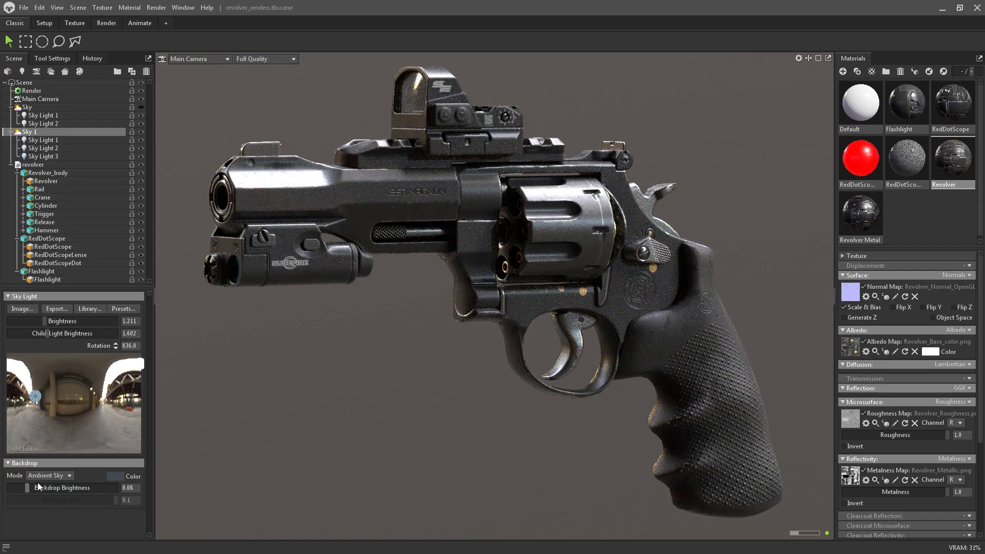
left_click_drag(29, 488, 18, 486)
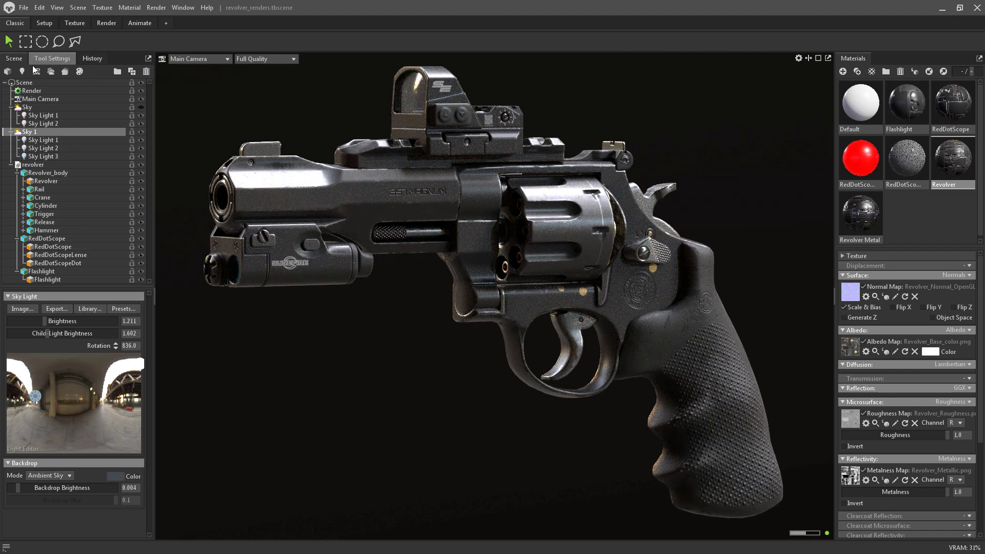
Review the Render object's image and video output settings
left_click(33, 90)
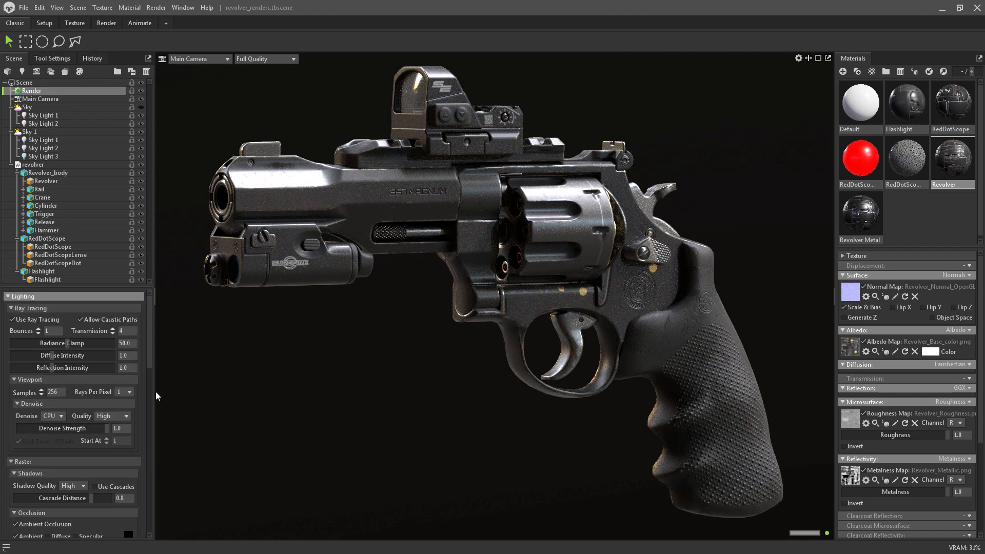
left_click_drag(151, 364, 137, 473)
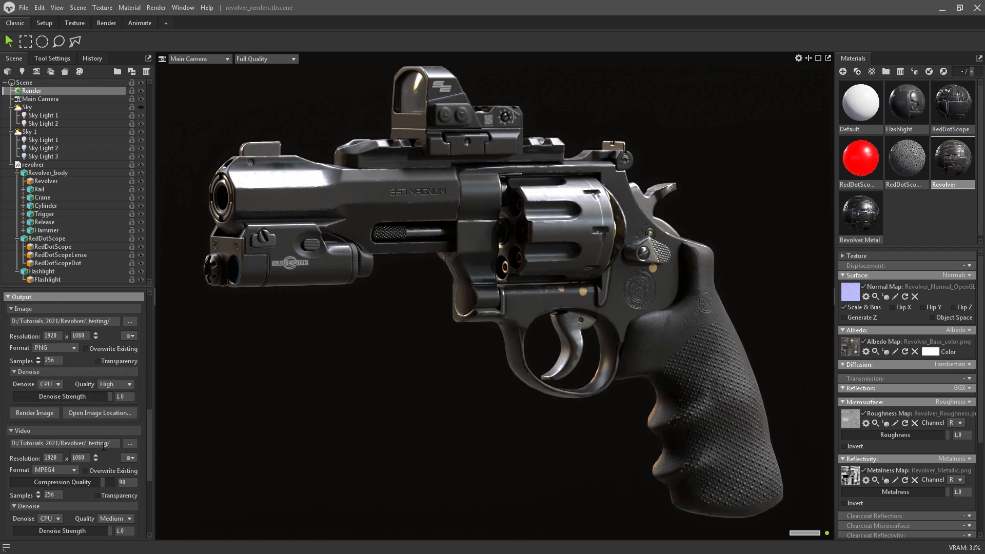
scroll(68, 459, "down", 1)
scroll(68, 459, "down", 1)
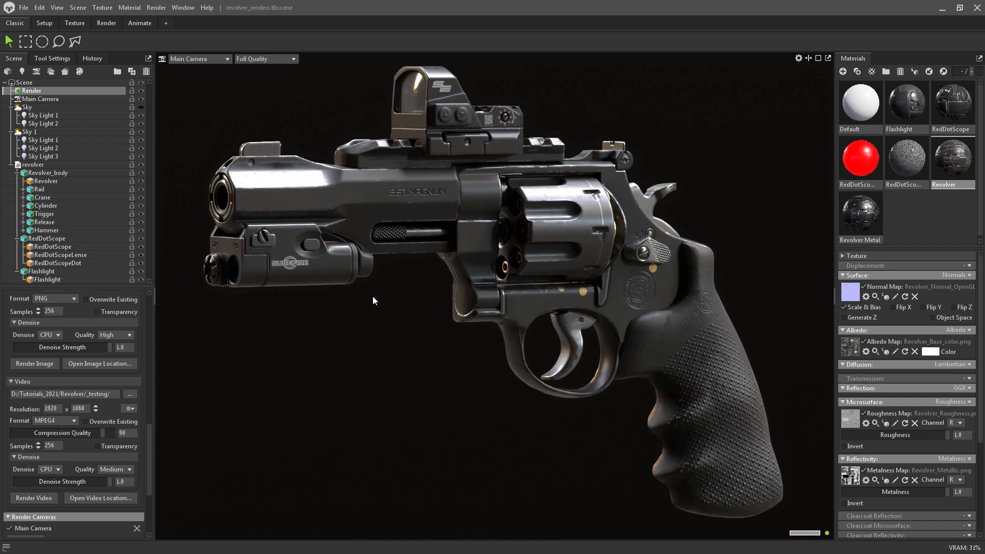
Collapse the revolver group in the scene hierarchy and add a turntable that contains it
left_click(33, 165)
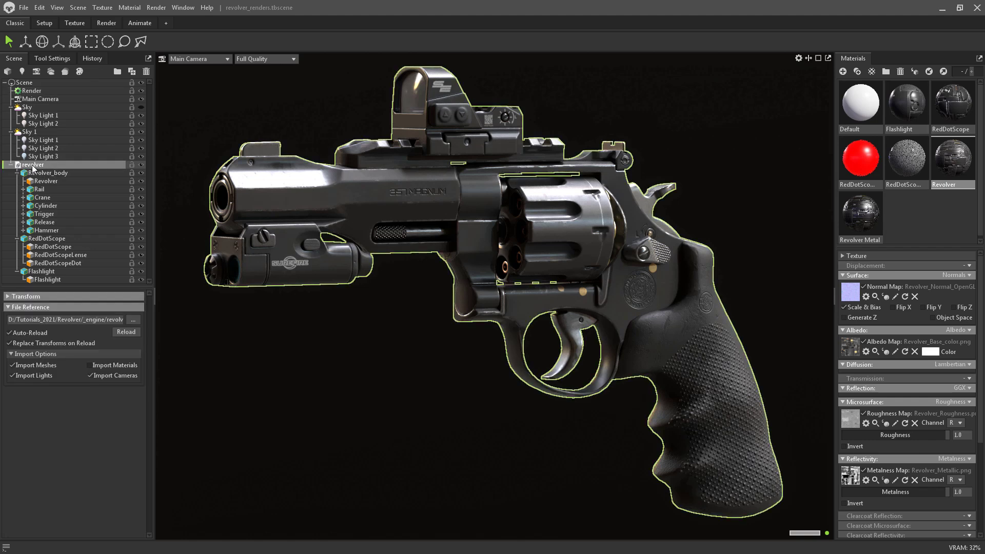
left_click(11, 165)
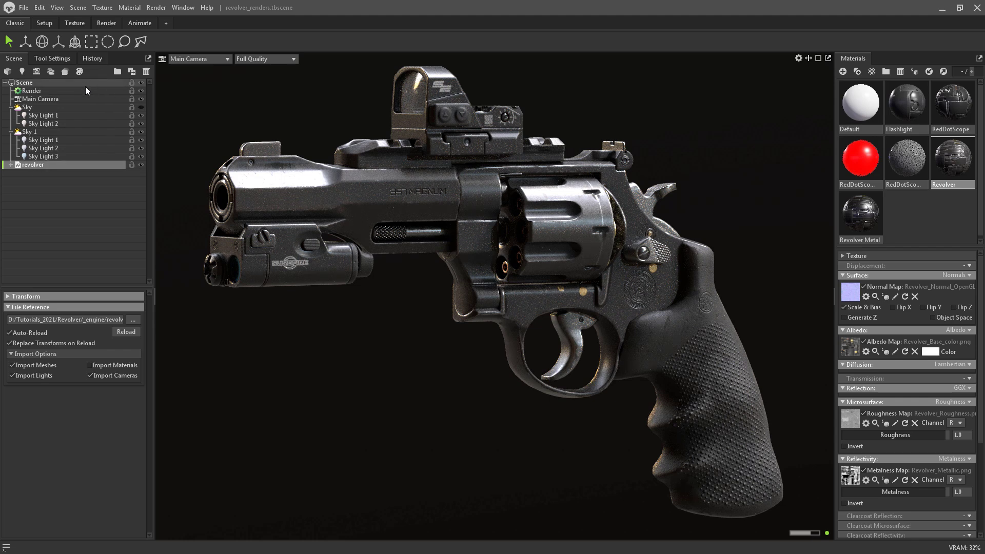
left_click(77, 8)
mouse_move(78, 21)
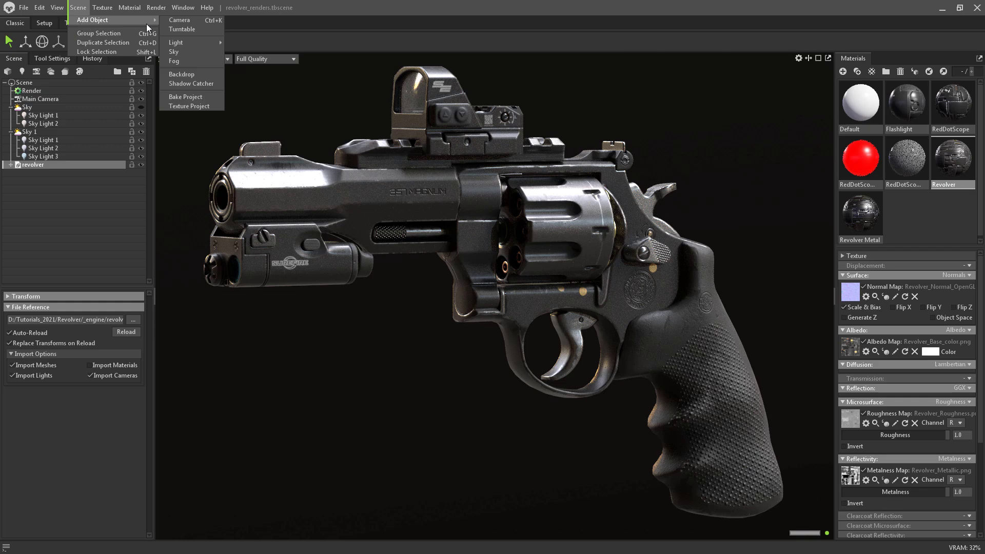
left_click(186, 30)
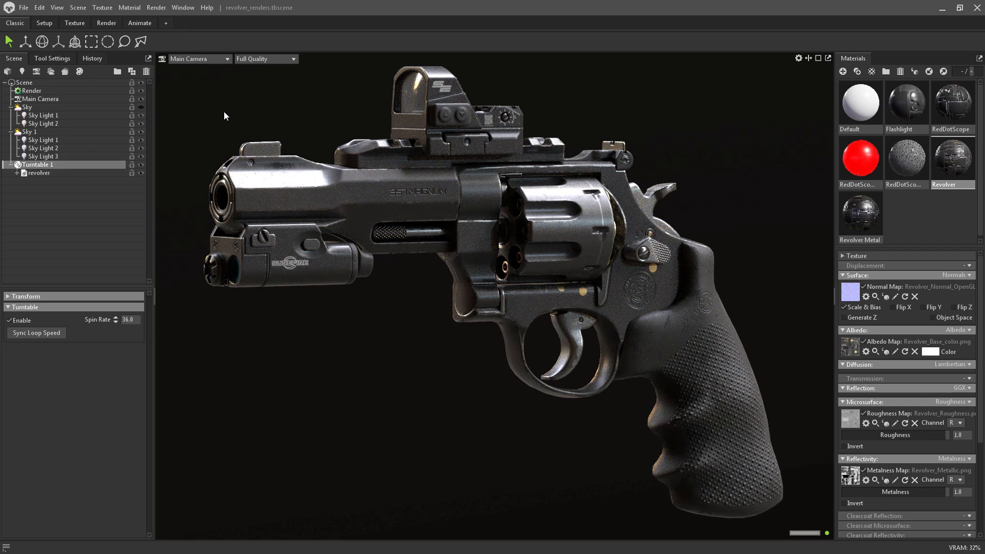
Show the Timeline and dock it below the viewport
left_click(183, 7)
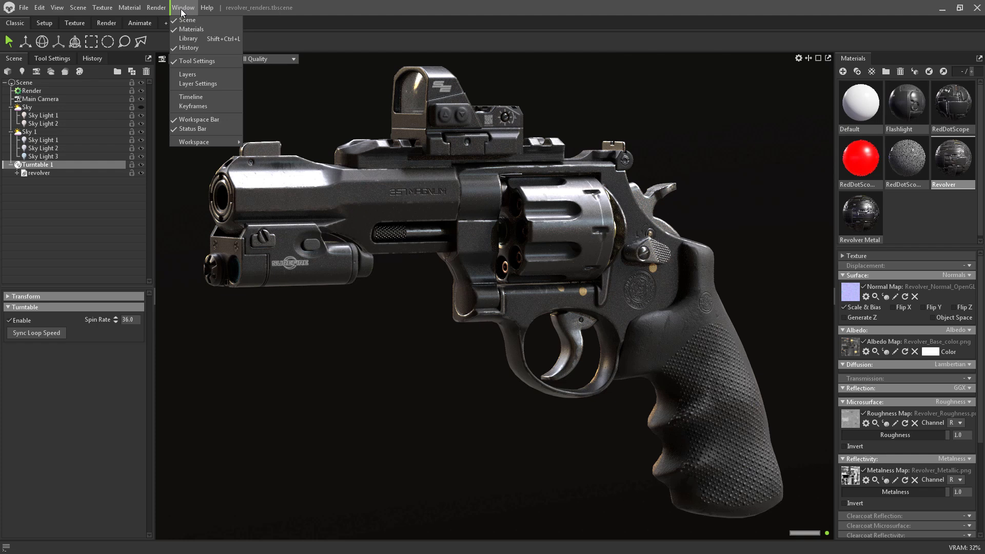
left_click(193, 98)
left_click_drag(535, 254, 339, 542)
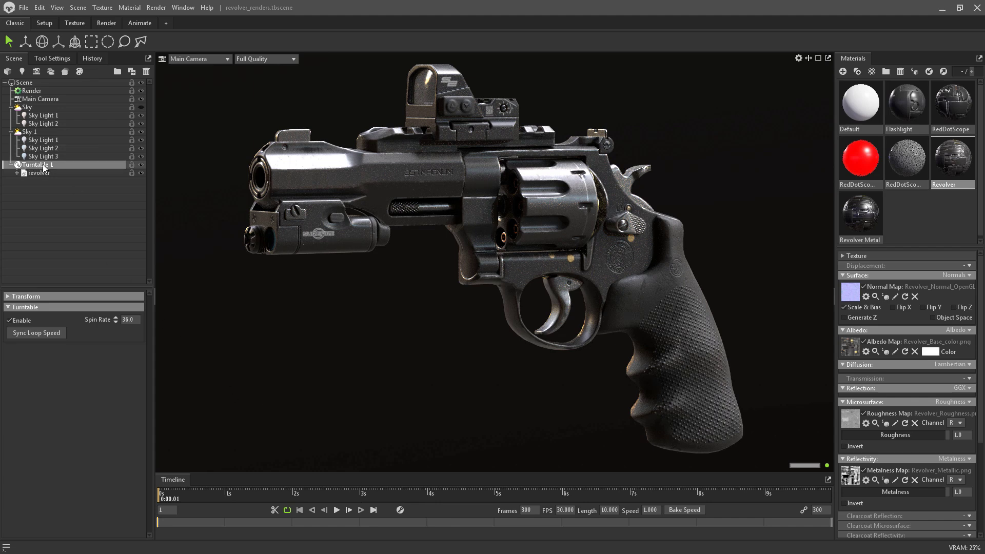
Scrub the timeline between its start and end, and play the turntable animation to check the revolver's rotation
left_click_drag(158, 500, 838, 475)
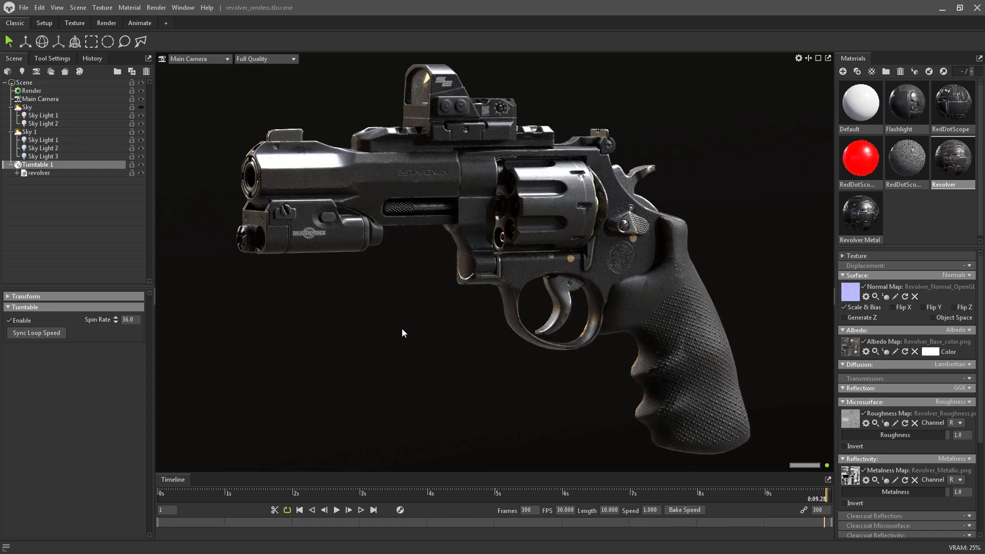
left_click_drag(423, 332, 564, 331)
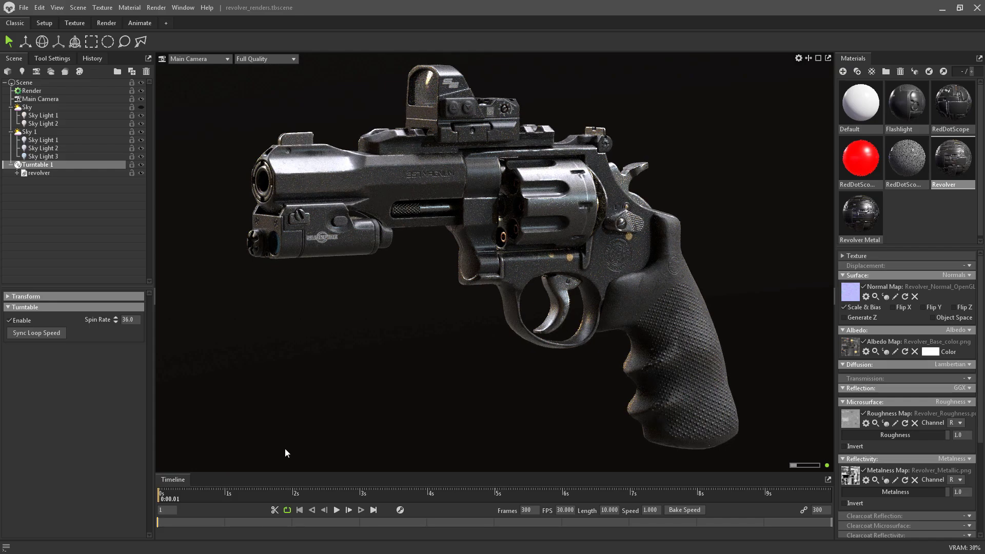
left_click_drag(164, 497, 93, 495)
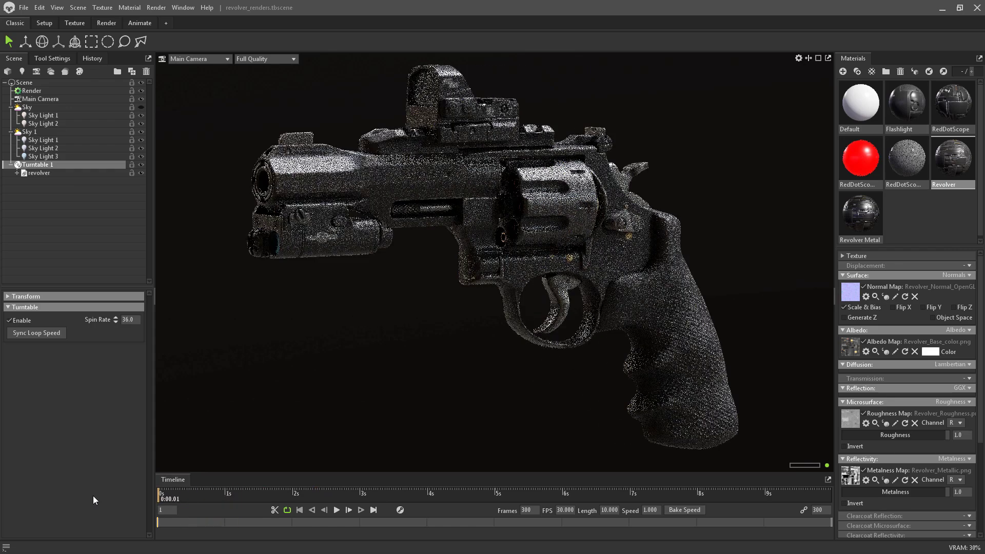
left_click(337, 510)
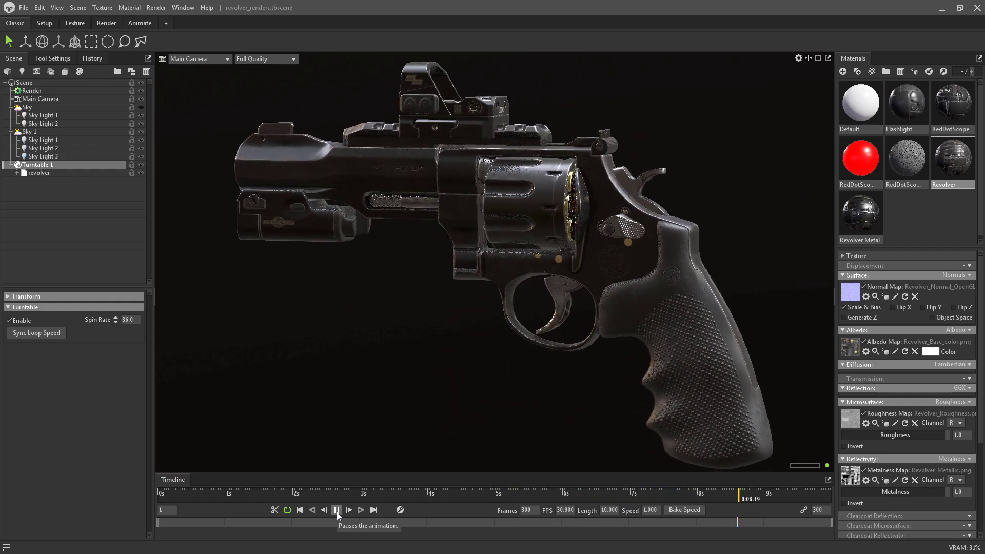
left_click(336, 510)
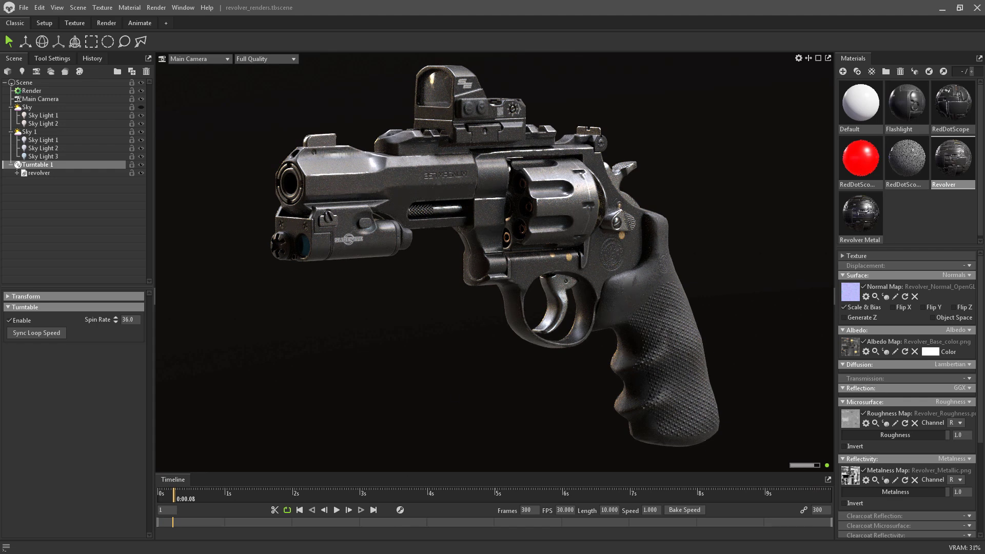
Switch to the web browser, examine the Tenno Heavy Revolver artwork's turntable video and images on ArtStation, and return to Marmoset Toolbag
left_click_drag(984, 178, 491, 178)
double_click(490, 178)
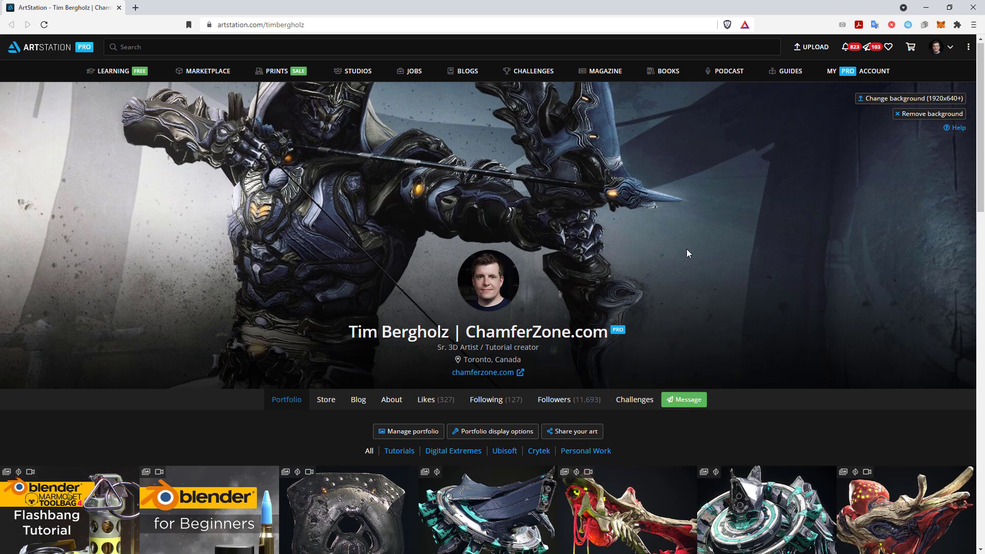
scroll(686, 251, "down", 2)
left_click(492, 451)
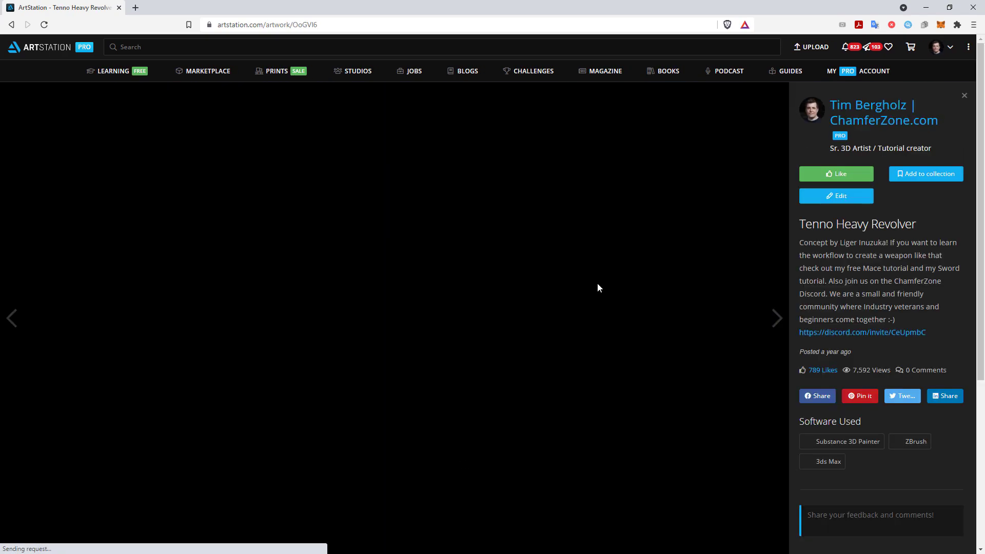
scroll(529, 281, "down", 8)
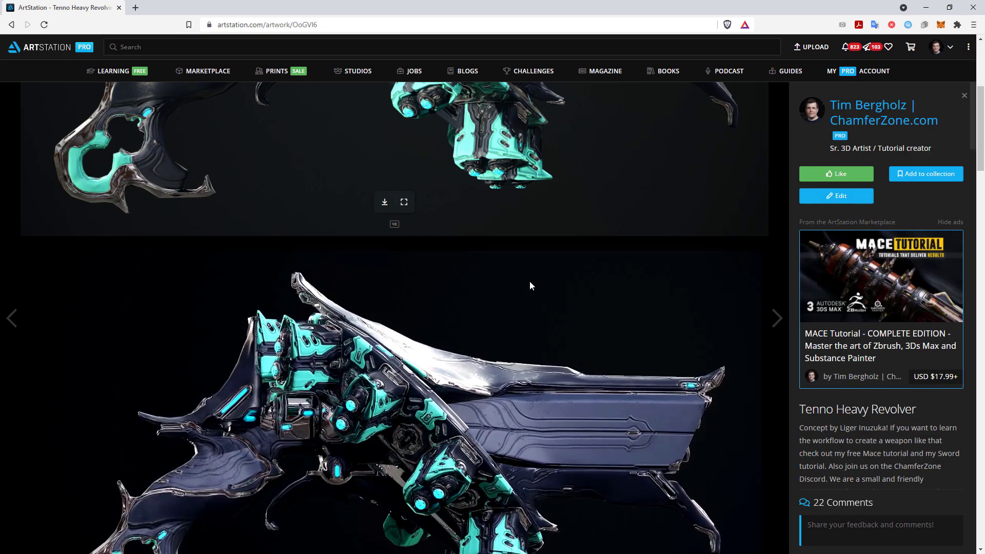
scroll(531, 285, "up", 1)
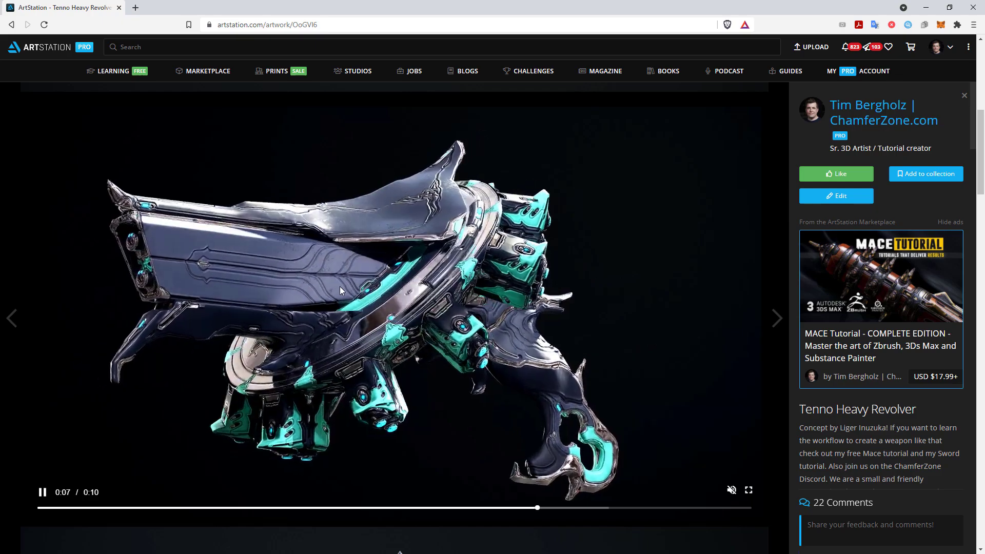
scroll(341, 285, "down", 1)
scroll(347, 279, "down", 15)
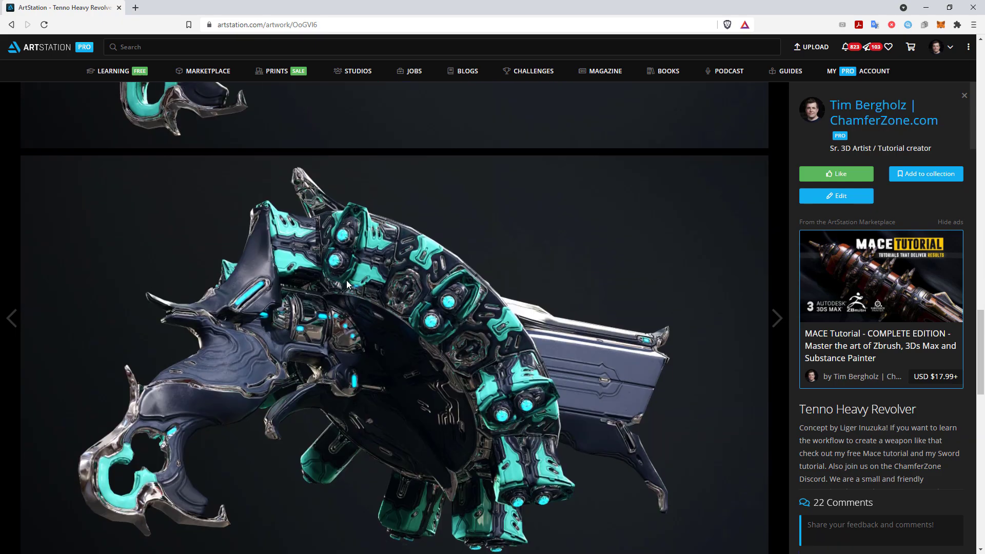
scroll(611, 374, "up", 20)
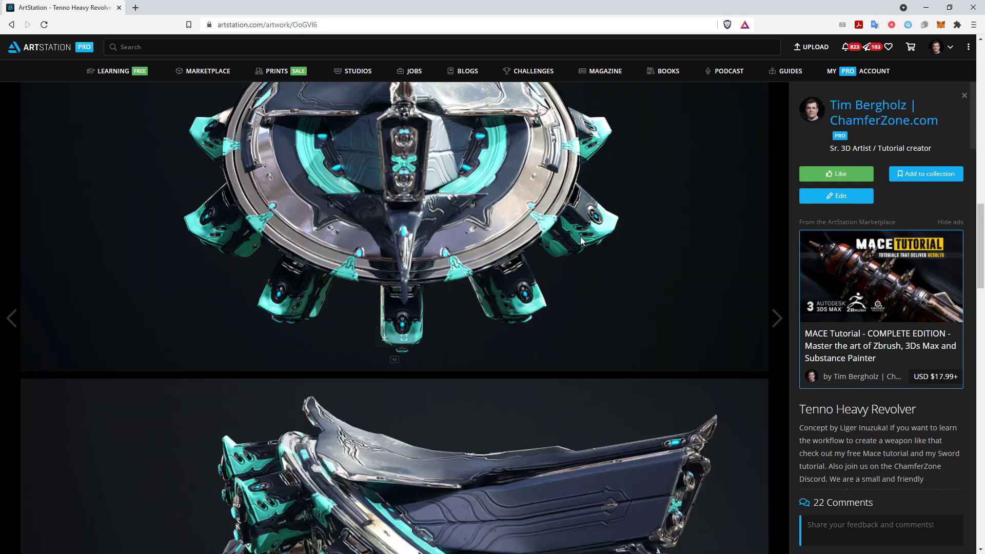
scroll(571, 273, "down", 1)
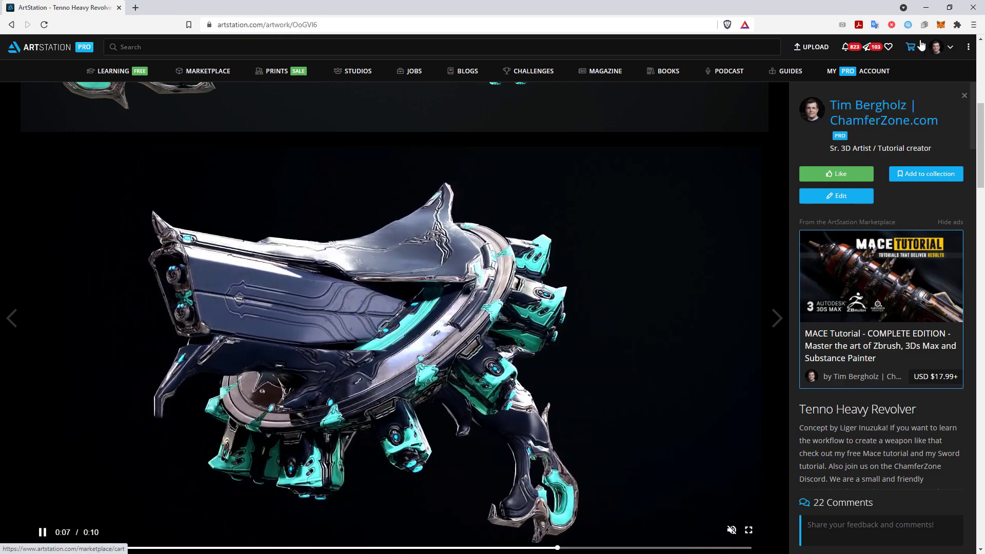
key("alt+Left")
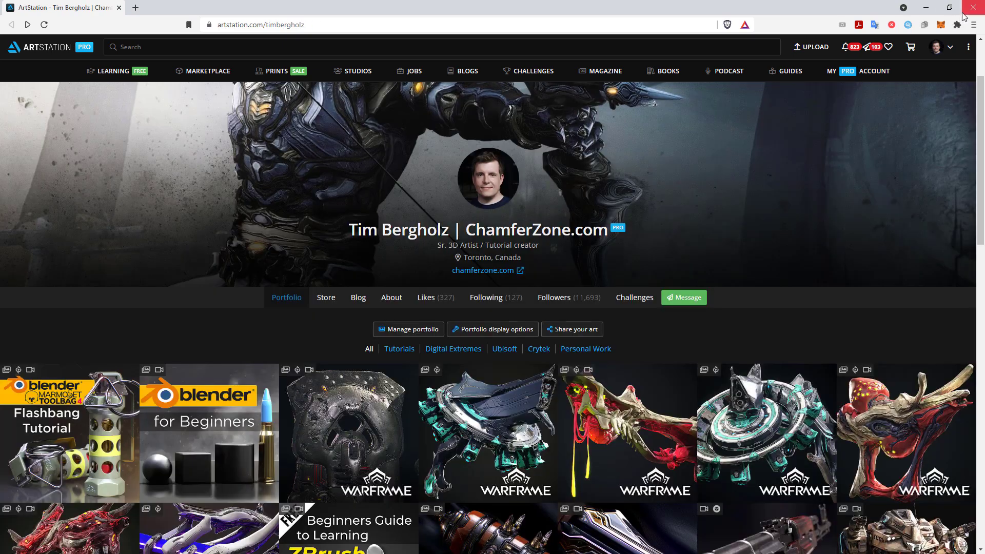
left_click(926, 7)
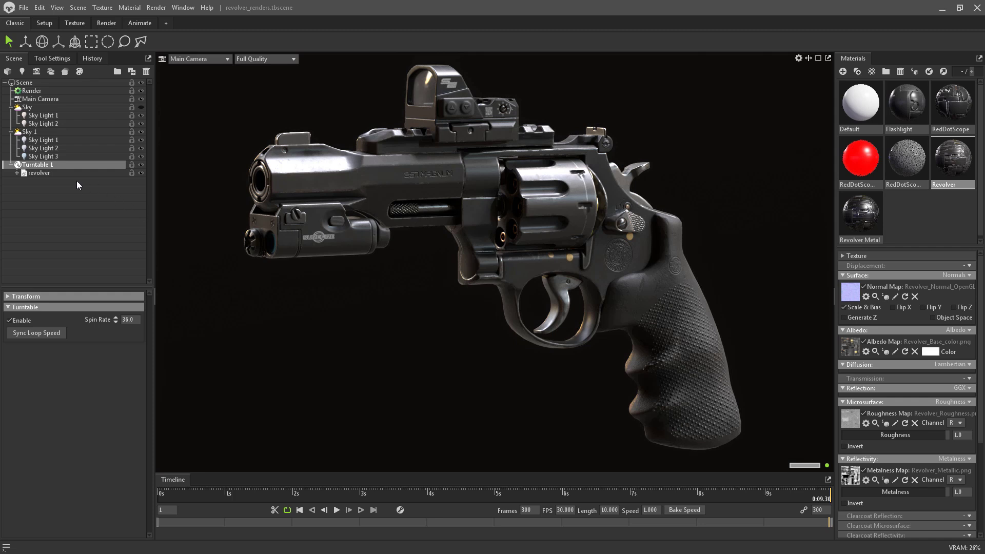
Select the Render object and review its lighting settings and its image and video output settings
left_click(44, 93)
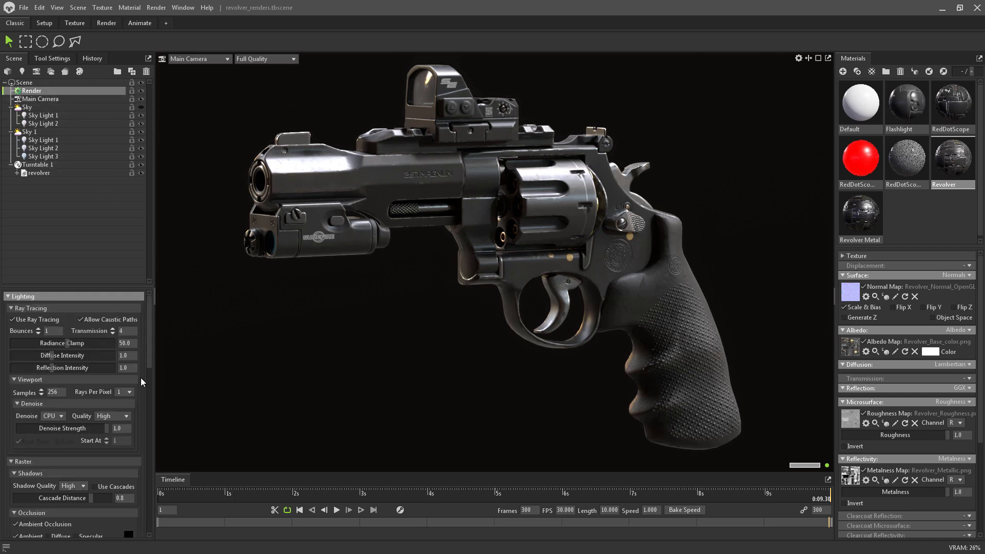
left_click_drag(151, 334, 156, 380)
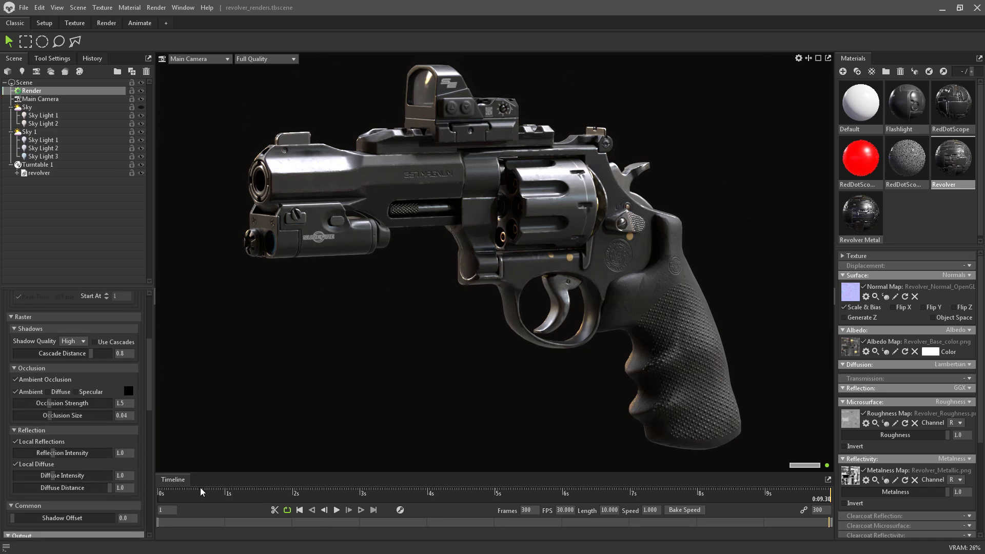
left_click_drag(150, 399, 149, 459)
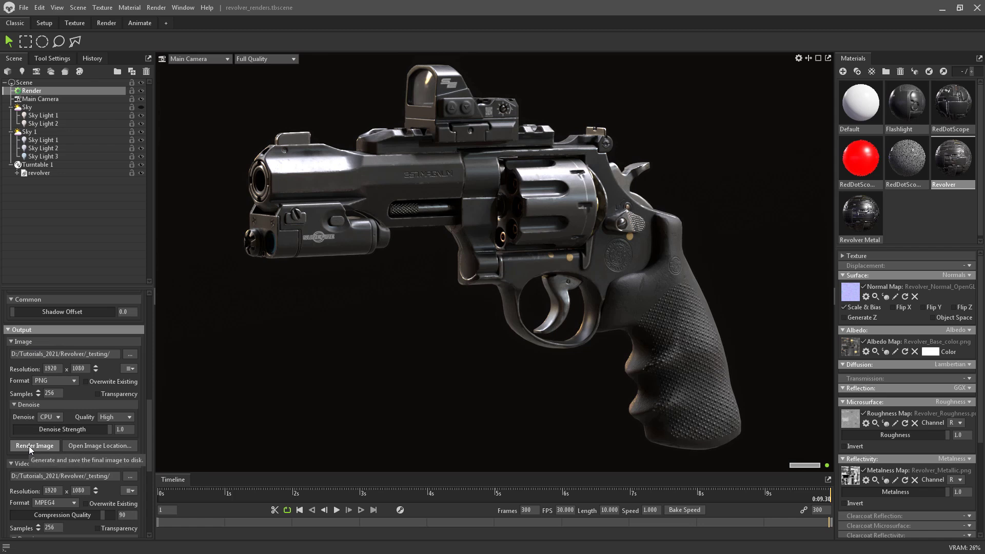
left_click_drag(149, 419, 149, 451)
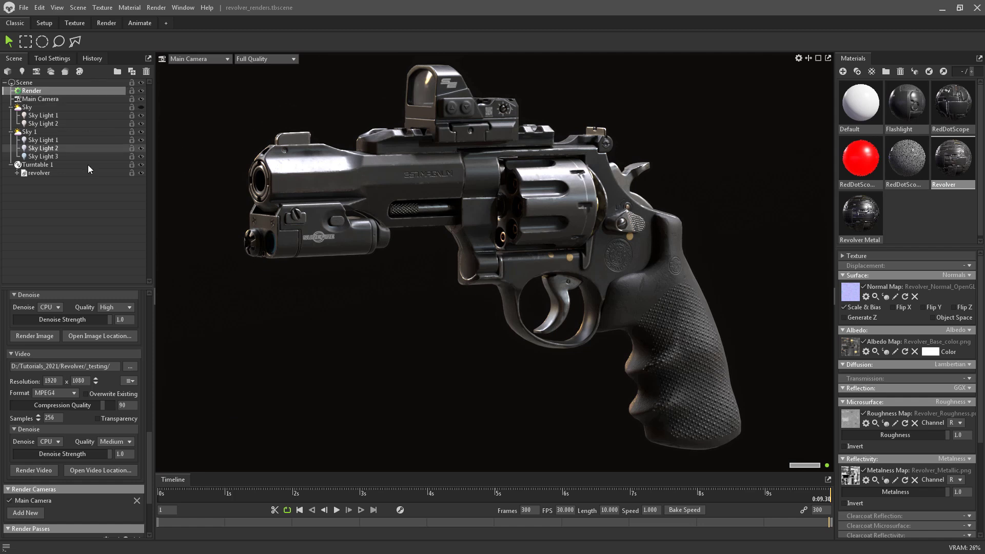
Check the Ray Tracing options in the preferences, keep Generic, and return to the Render object's output settings
left_click(39, 8)
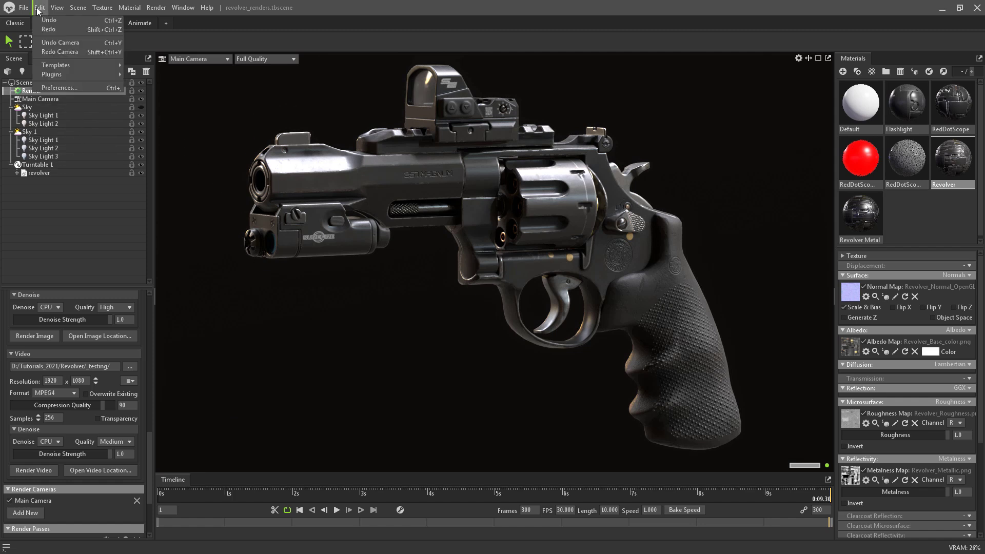
left_click(58, 88)
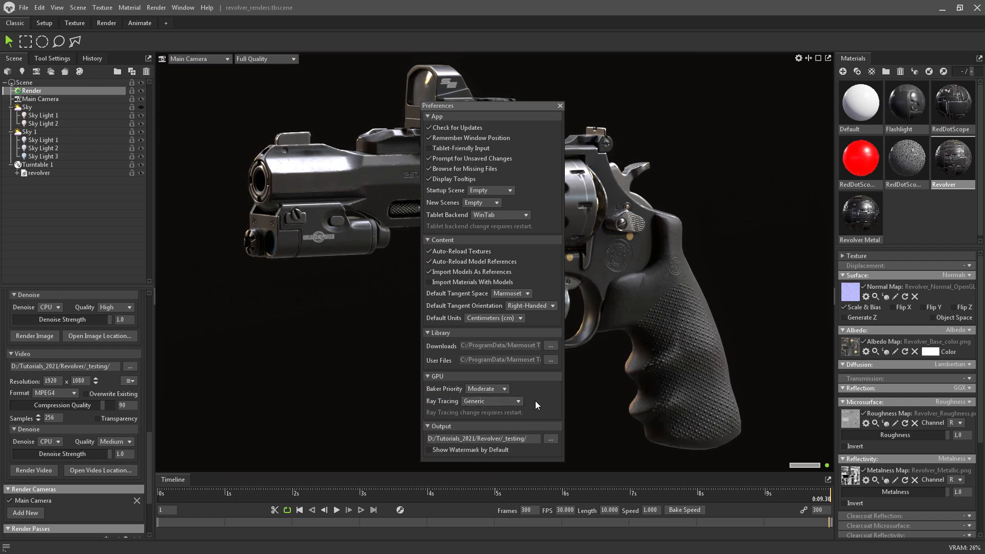
left_click(522, 402)
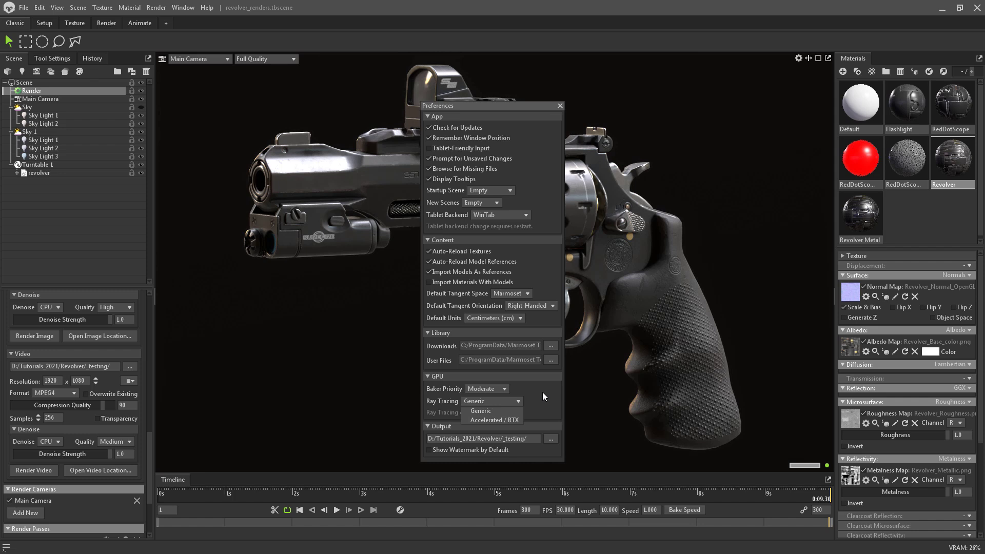
left_click(474, 402)
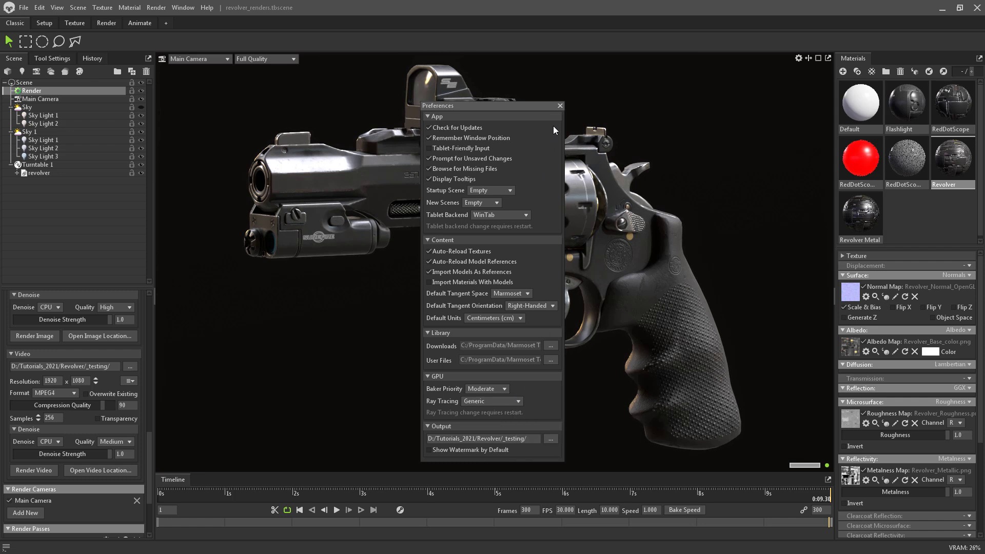
left_click(560, 105)
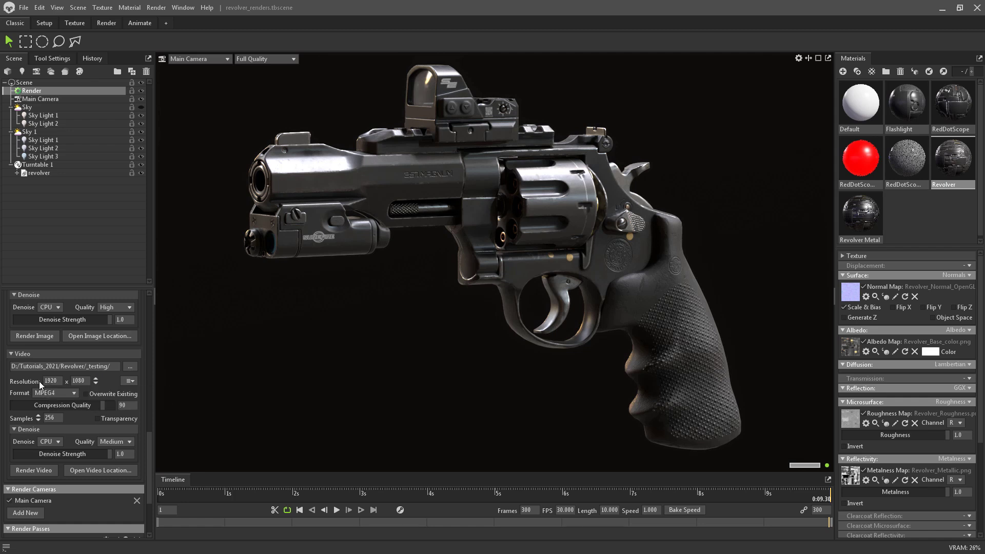
left_click_drag(149, 445, 143, 420)
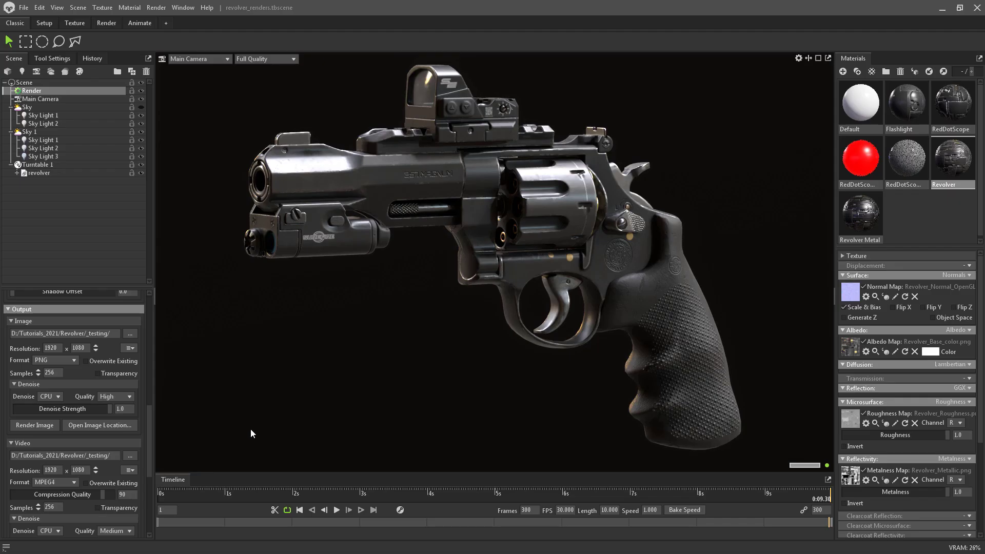
Enable Safe Frame on the Main Camera
left_click_drag(826, 495, 857, 435)
left_click(44, 98)
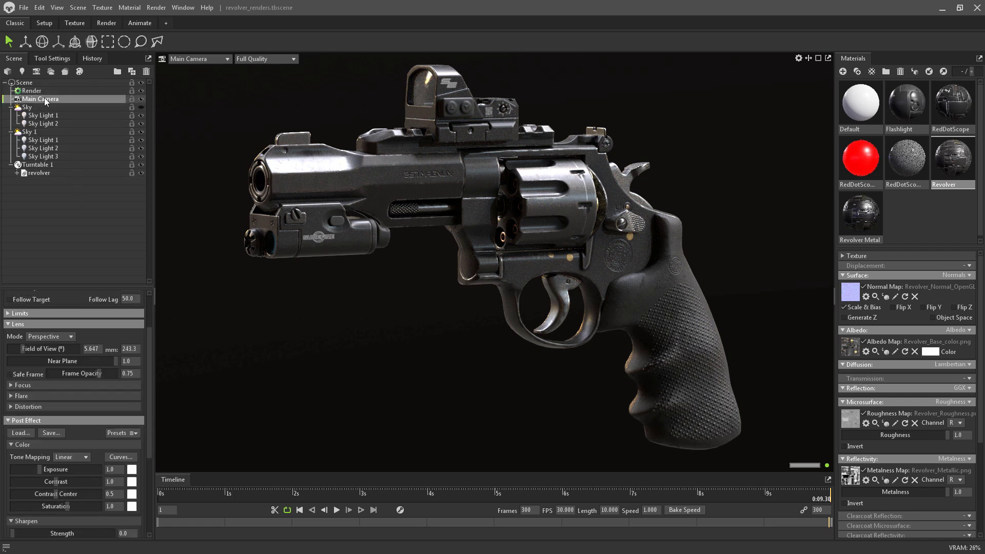
left_click(26, 374)
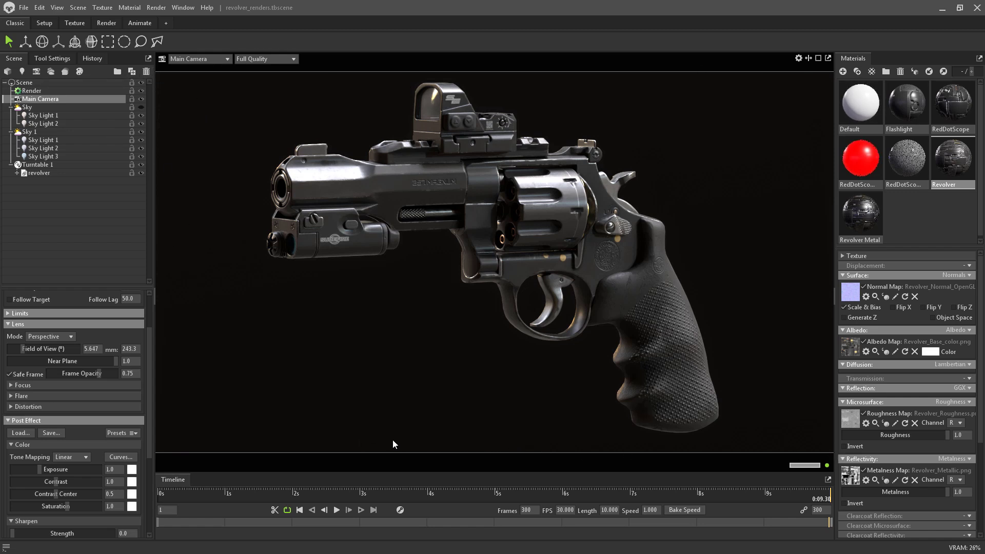
Reframe the revolver inside the safe frame using its rear view at about 6 seconds, and return the timeline to its end
left_click_drag(823, 495, 602, 493)
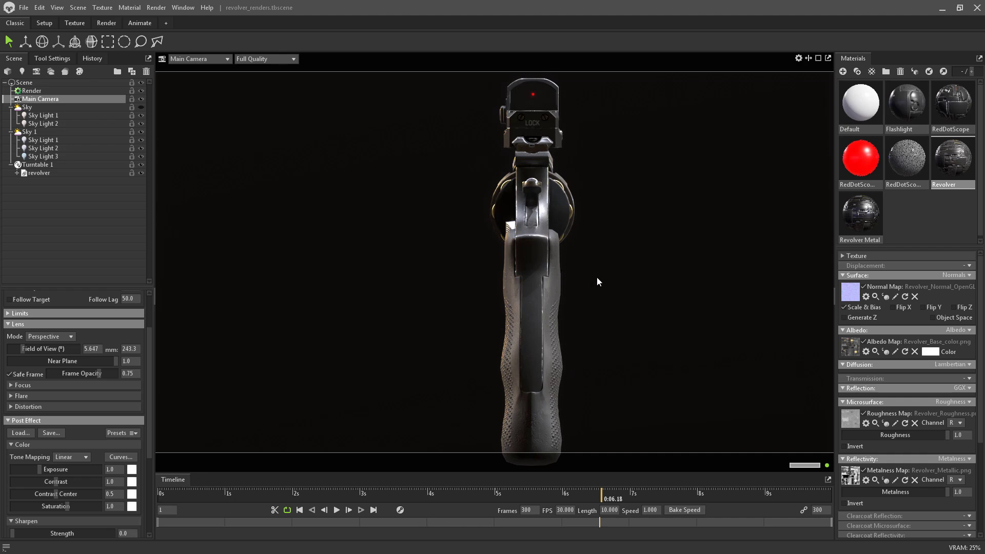
left_click_drag(626, 286, 568, 280)
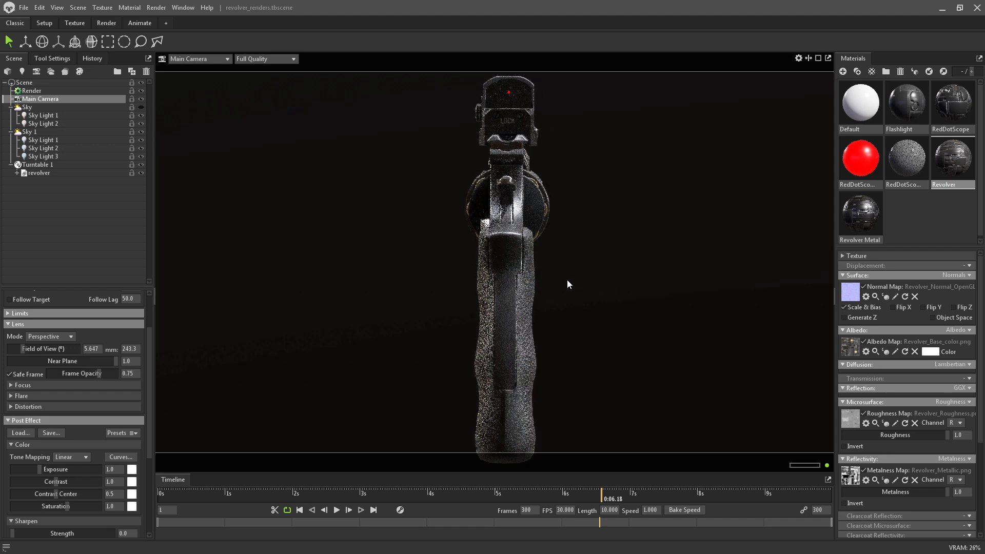
left_click_drag(560, 383, 581, 352)
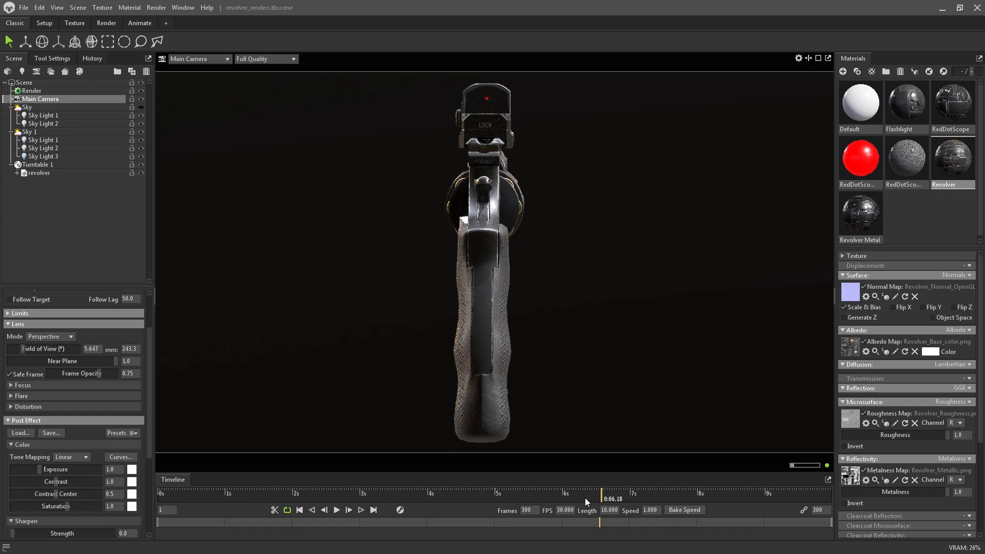
left_click_drag(601, 496, 831, 346)
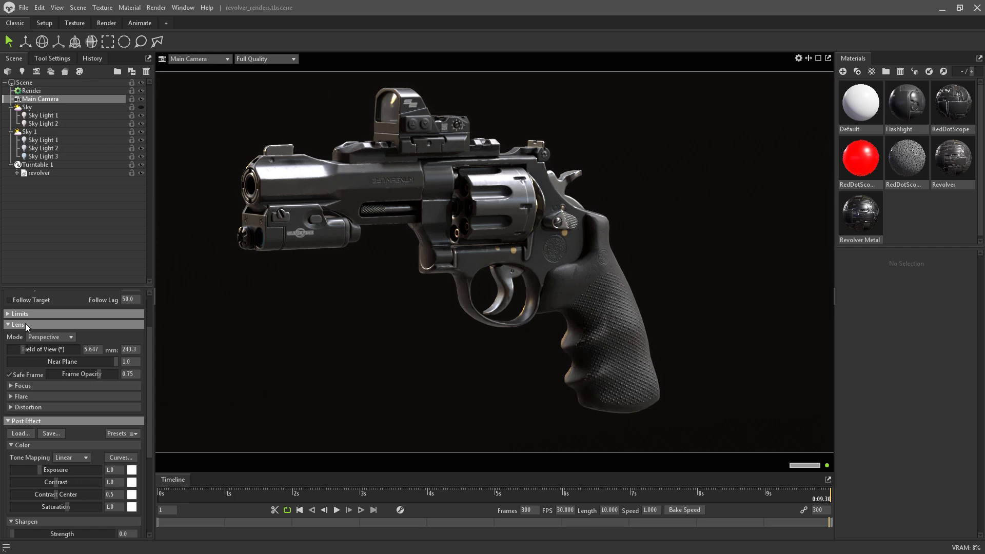
Try depth of field on the Main Camera with focus distance 215.7, near blur about 5.07 and far blur 32
left_click(19, 386)
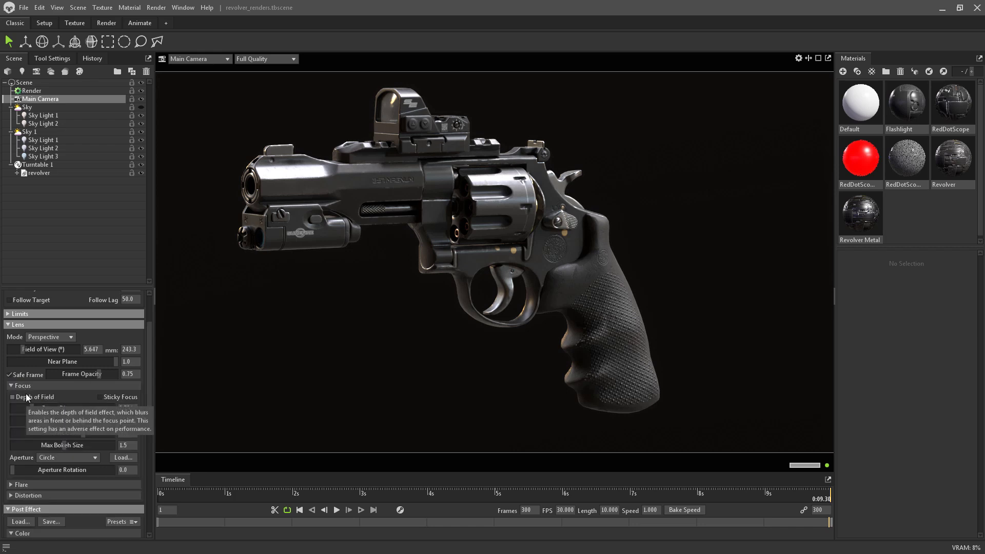
left_click(25, 394)
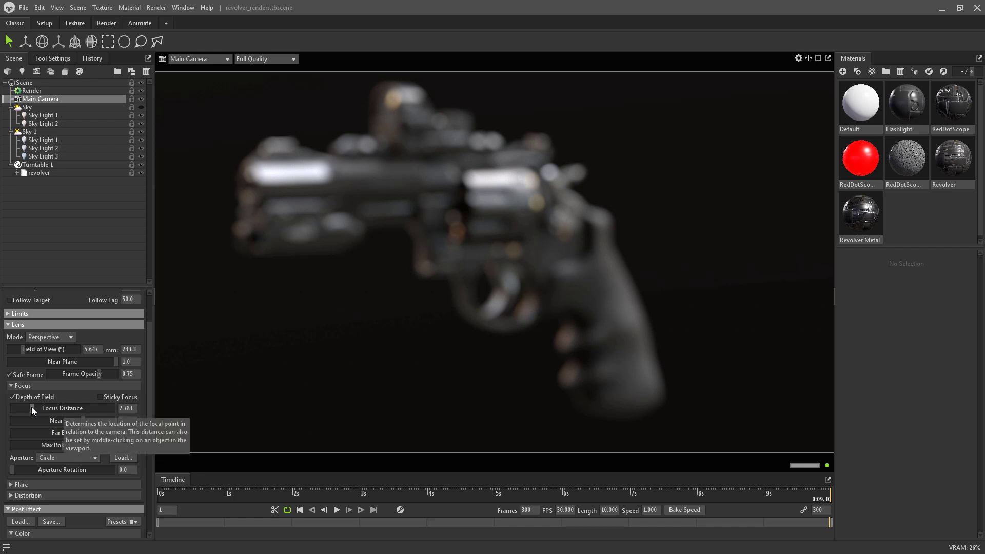
left_click_drag(32, 407, 58, 407)
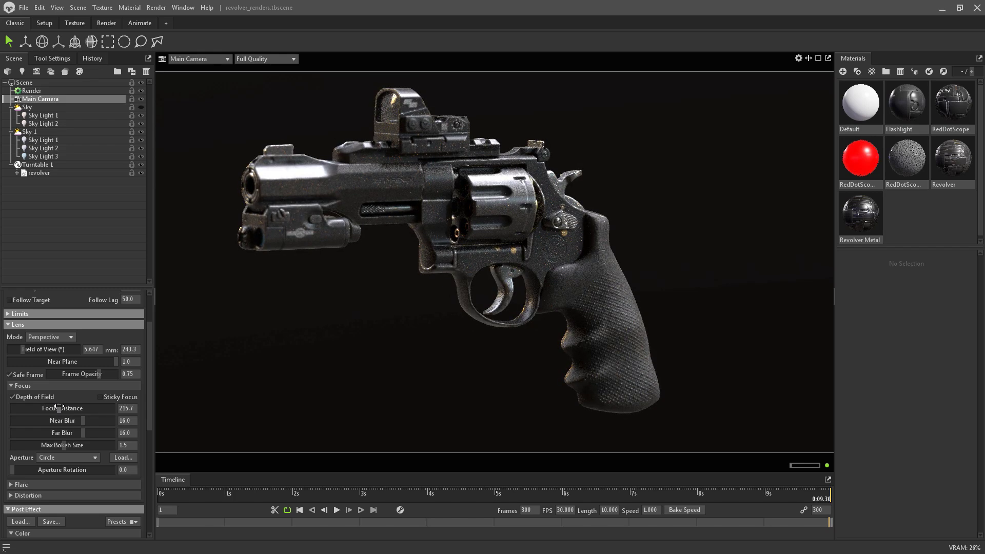
left_click_drag(58, 408, 59, 408)
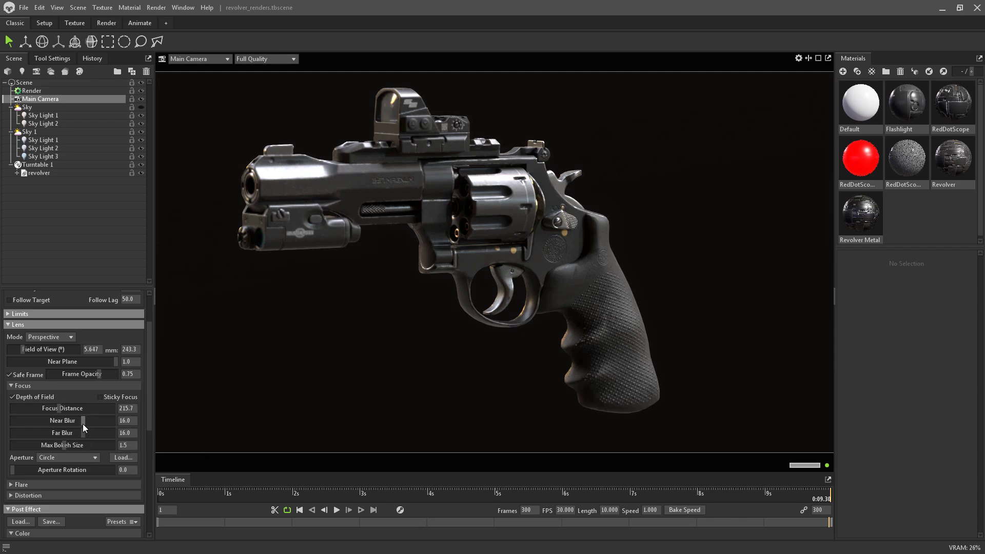
left_click_drag(81, 420, 52, 421)
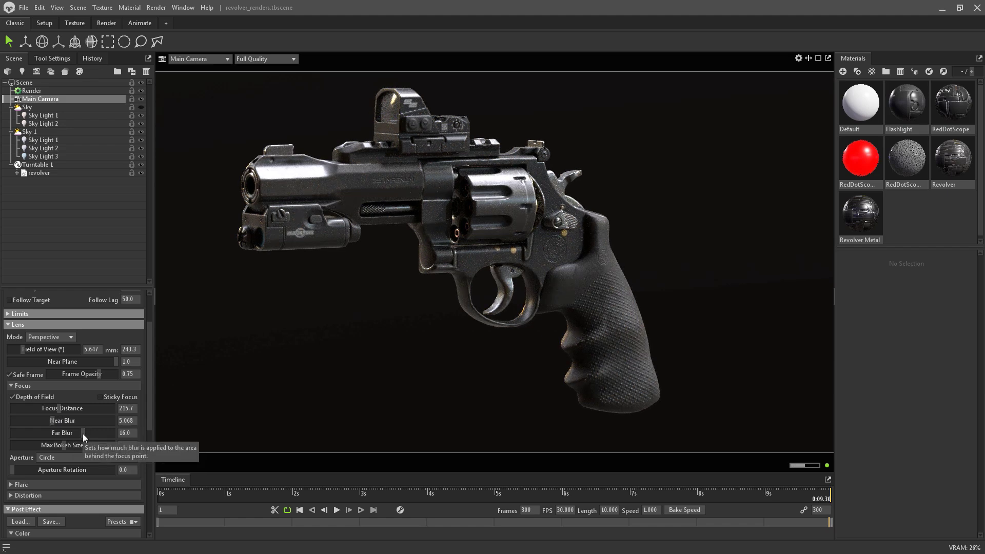
left_click_drag(82, 433, 304, 426)
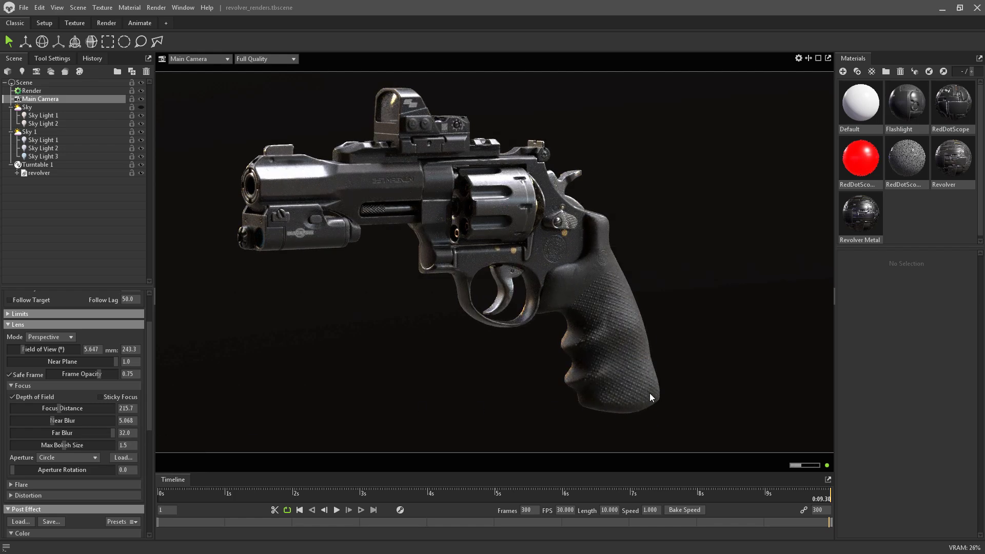
Scrub the turntable animation to check the blur on the revolver, and turn depth of field off
left_click_drag(817, 492, 306, 512)
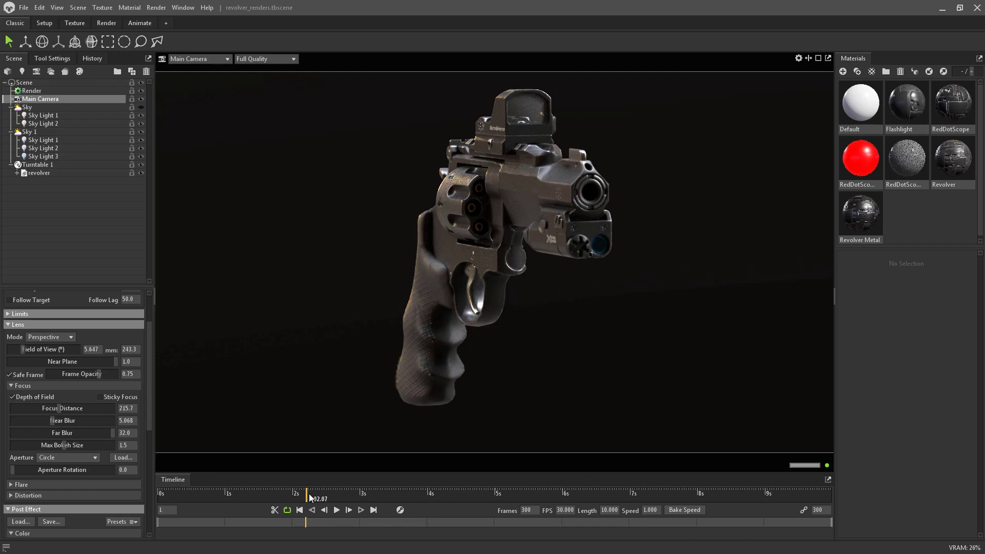
left_click_drag(303, 494, 833, 430)
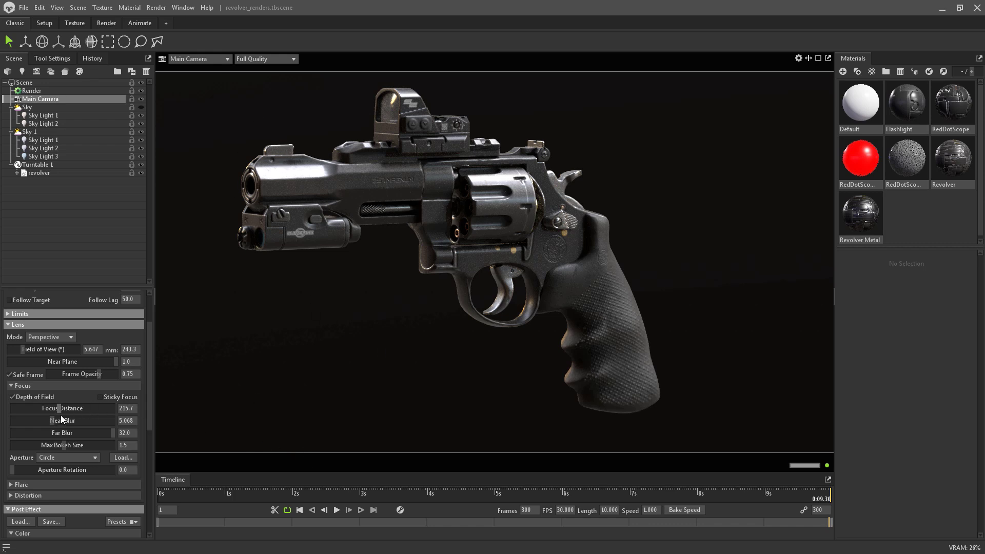
left_click(33, 395)
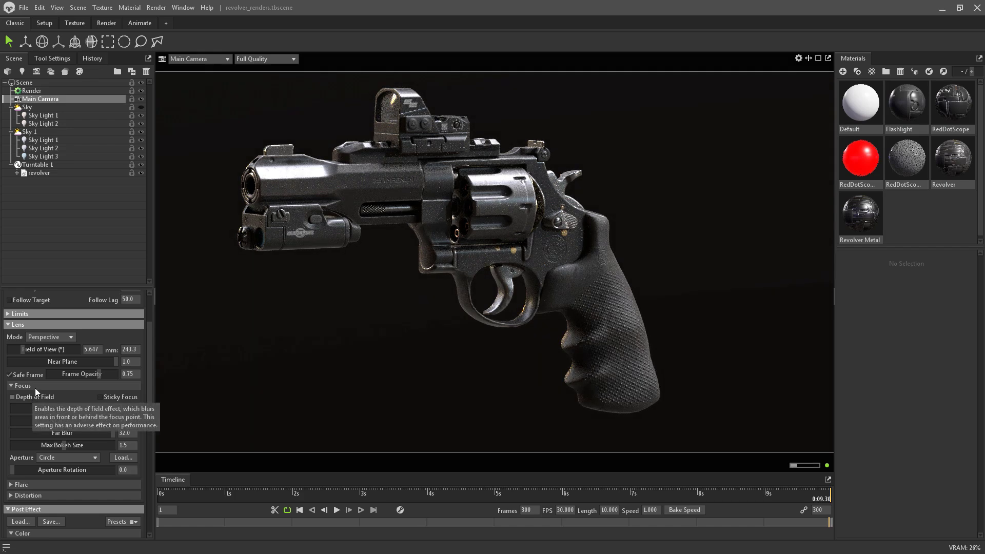
left_click(22, 386)
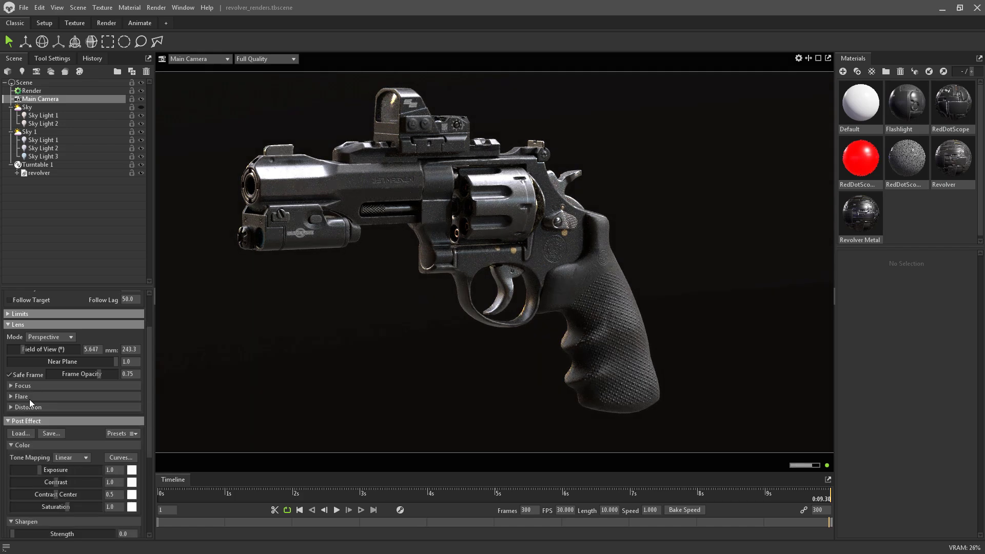
Try a lens flare on the Main Camera with strength about 2.76 and threshold about 3.62
left_click(29, 398)
left_click_drag(50, 434, 38, 408)
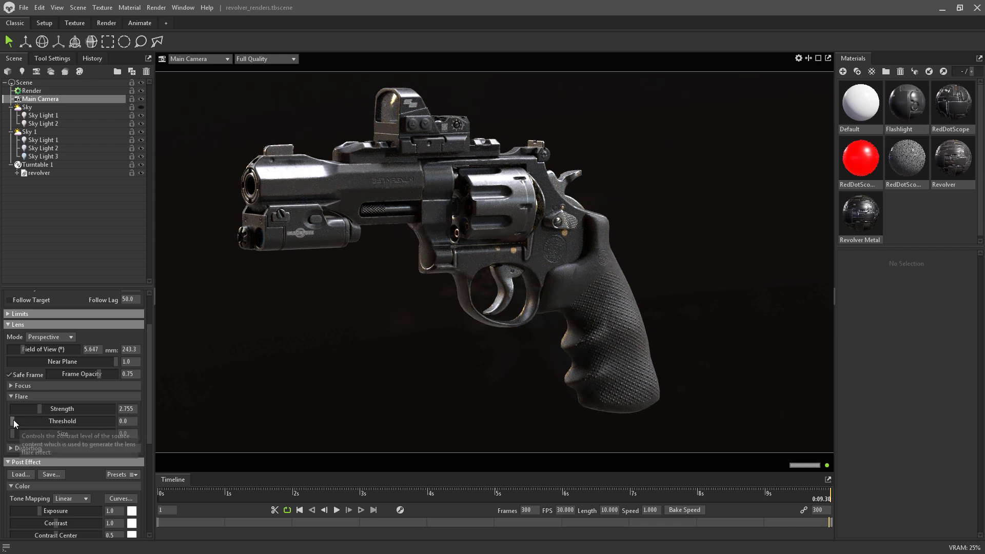
mouse_move(13, 420)
left_mouse_down()
mouse_move(31, 421)
mouse_move(21, 422)
left_mouse_up()
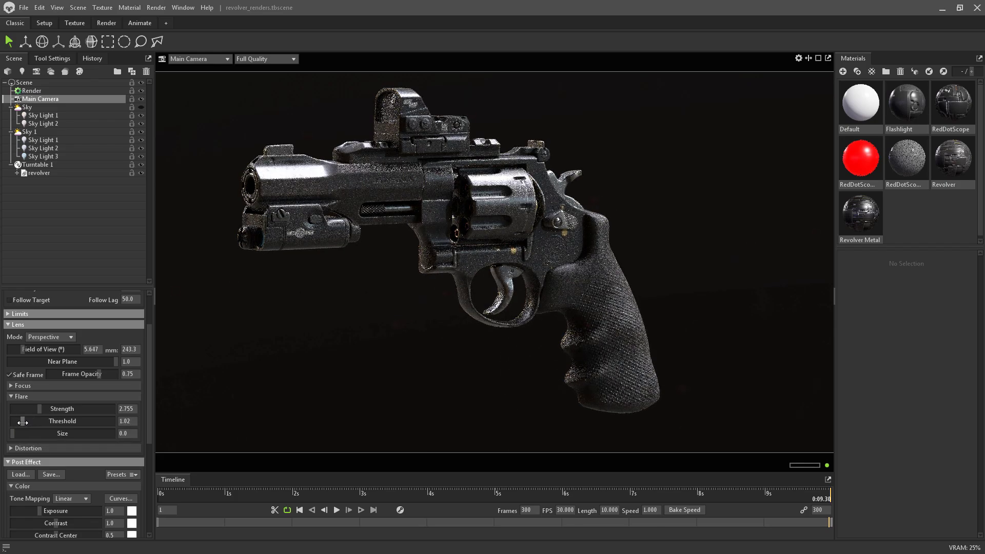
left_click_drag(26, 422, 49, 421)
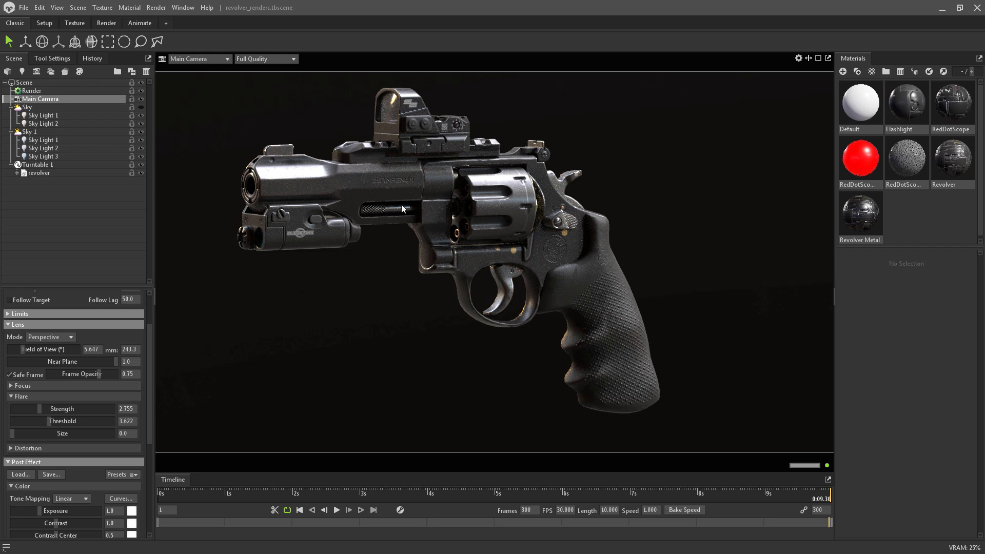
Test a stronger lens flare, and set the flare strength to 0 and the threshold to about 0.36
left_click_drag(827, 494, 854, 460)
left_click_drag(39, 409, 109, 414)
left_click_drag(49, 424, 19, 423)
left_click_drag(31, 407, 12, 409)
Show the Main Camera's lens distortion settings
left_click(32, 449)
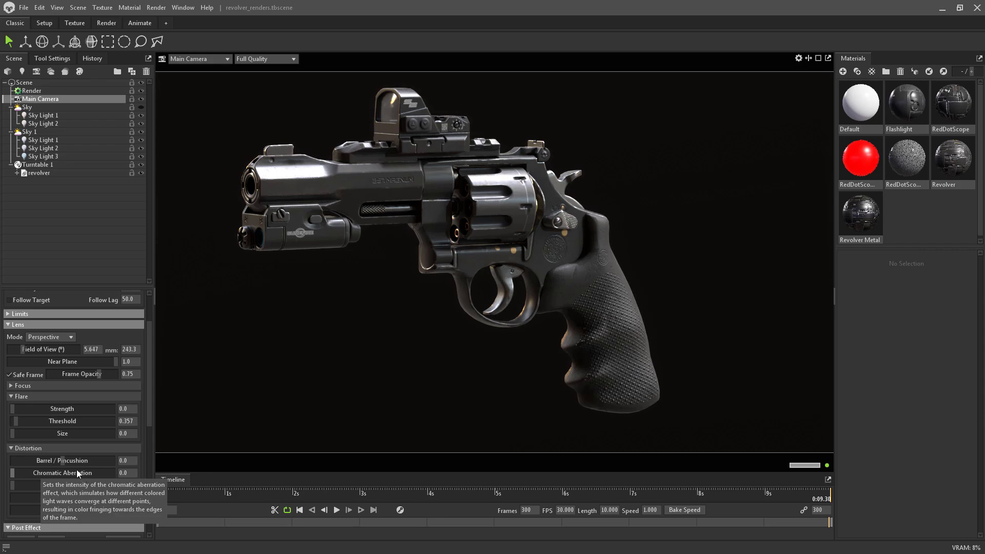
Try a barrel distortion of about -0.19 on the Main Camera's lens, then reset it to 0
left_click_drag(63, 458, 54, 457)
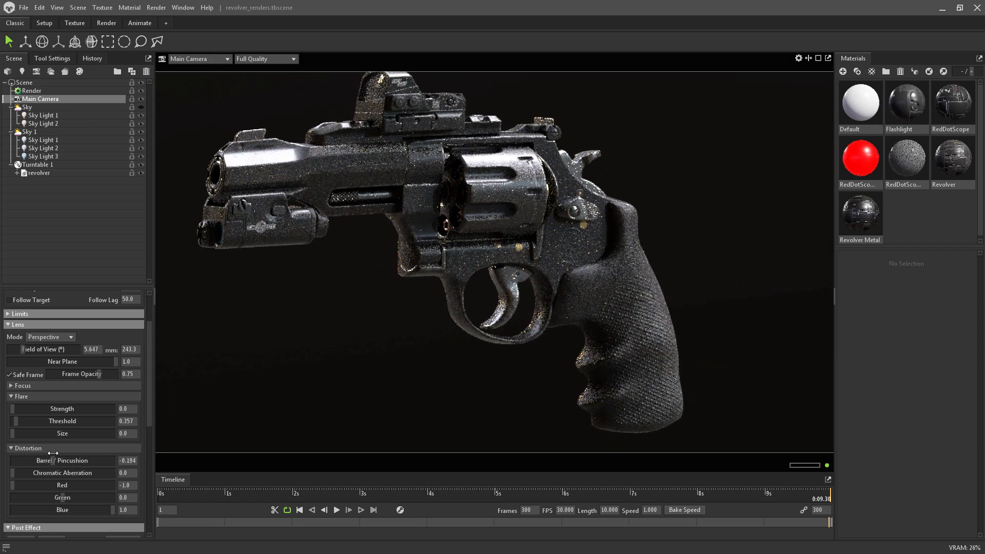
left_click(130, 460)
type("0")
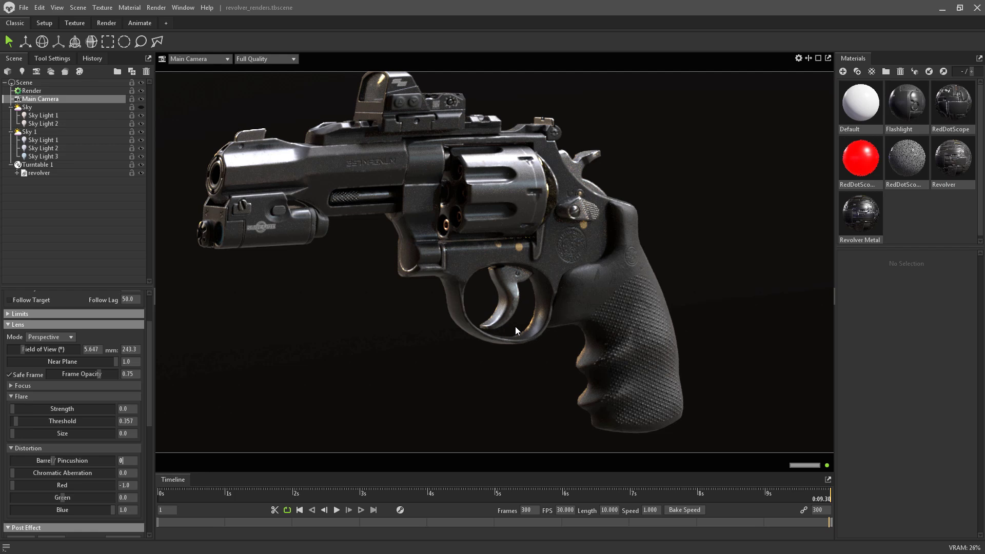
key("Return")
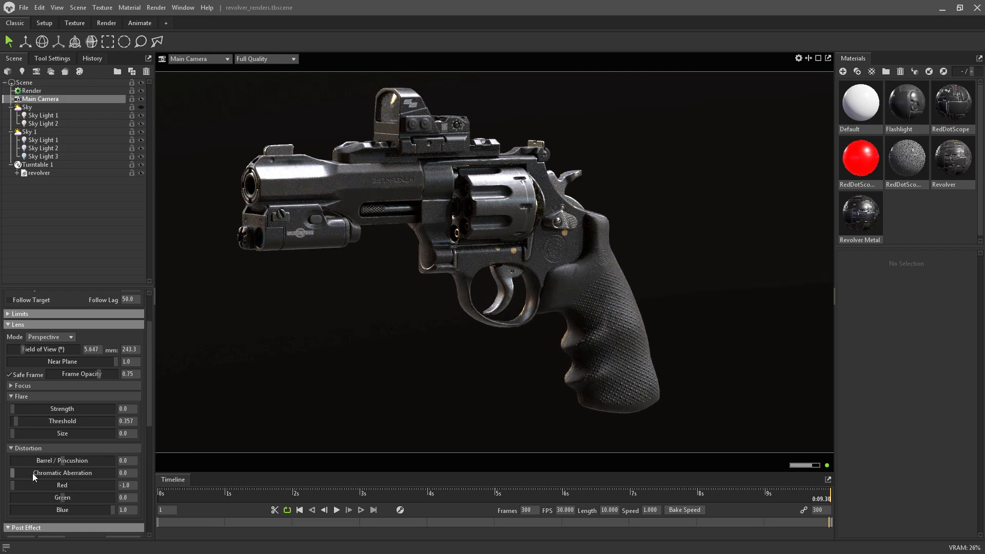
Set the Main Camera's chromatic aberration to about 0.055 and return the timeline to its first frame
left_click_drag(13, 473, 158, 470)
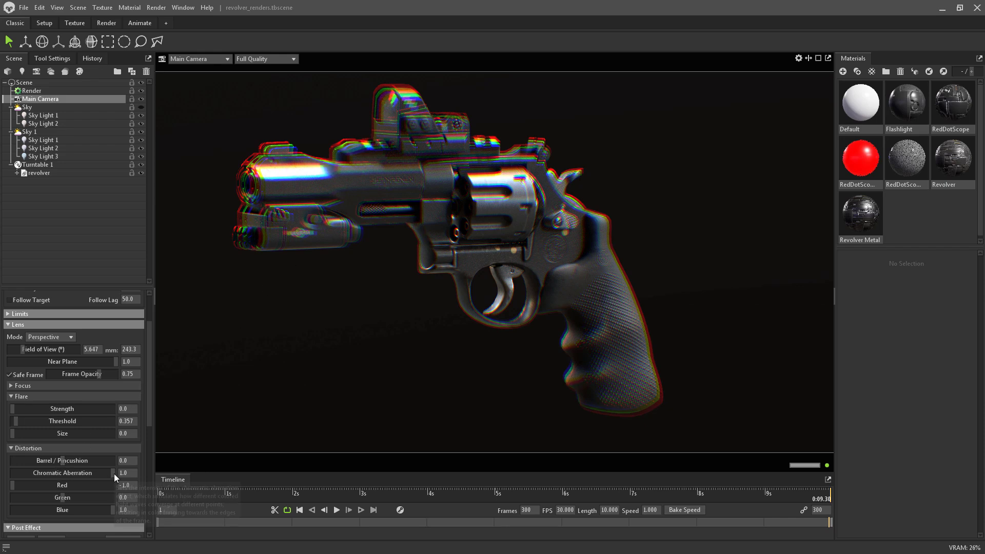
left_click_drag(76, 473, 40, 464)
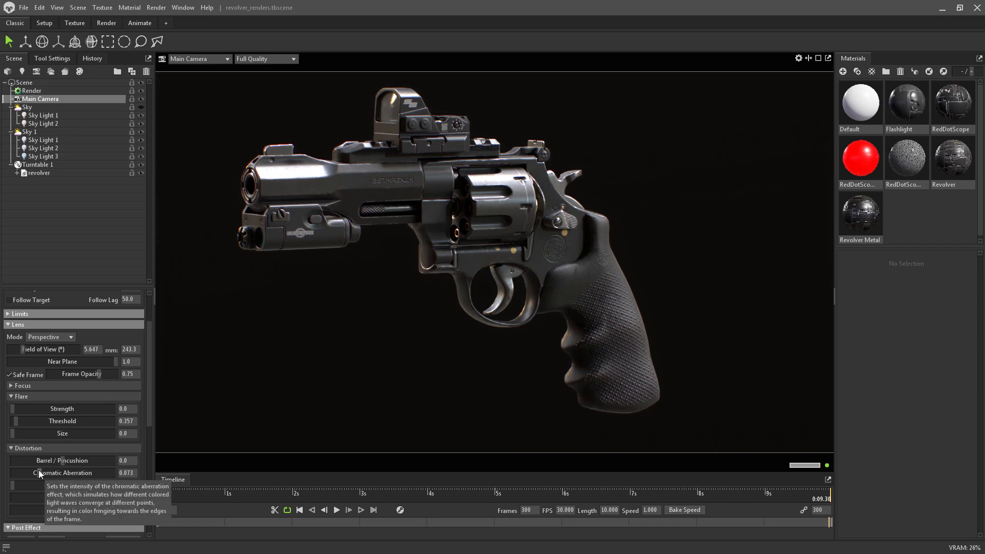
left_click_drag(37, 472, 36, 470)
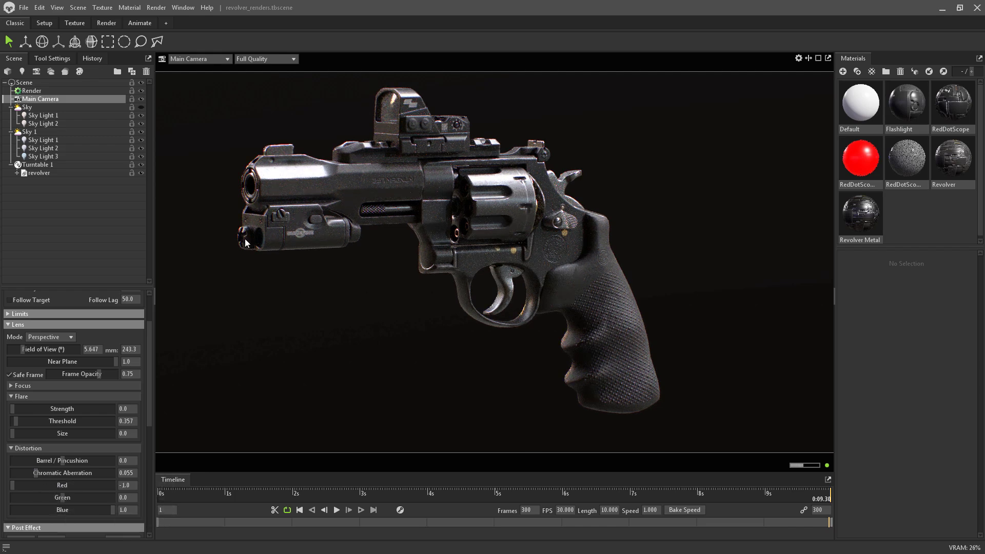
left_click_drag(821, 501, 143, 512)
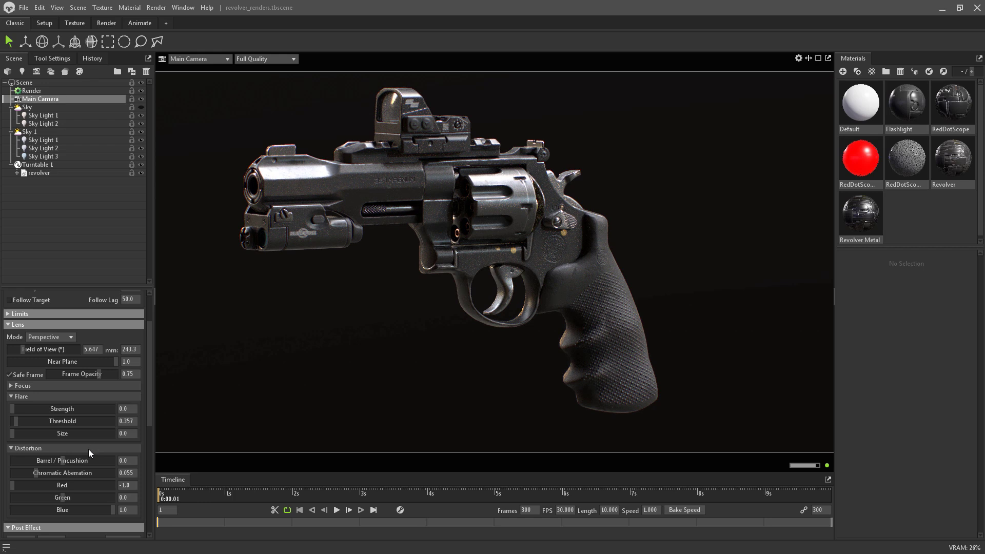
Set the sharpen strength in the Main Camera's post effects to 0.25
left_click_drag(150, 392, 156, 490)
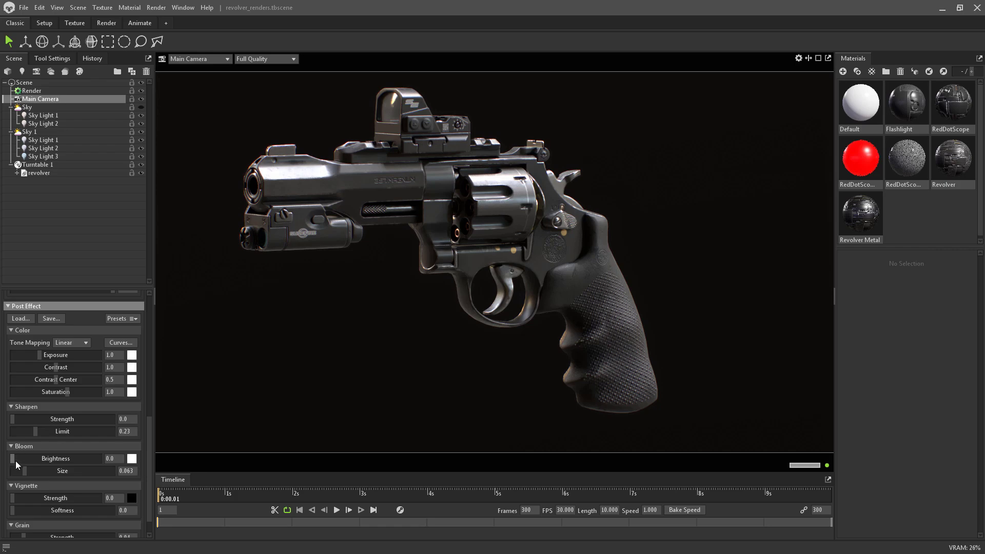
left_click_drag(14, 419, 114, 419)
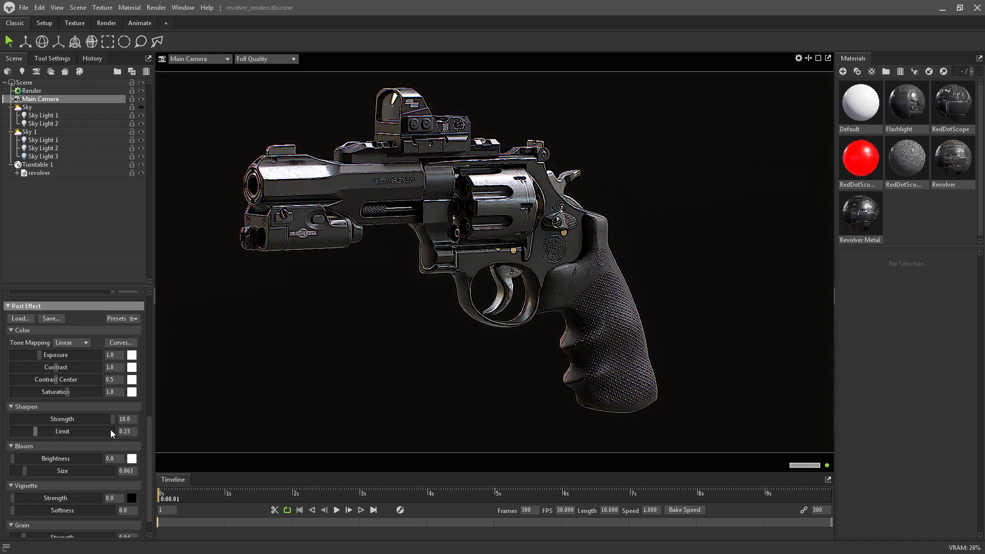
left_click_drag(115, 418, 41, 420)
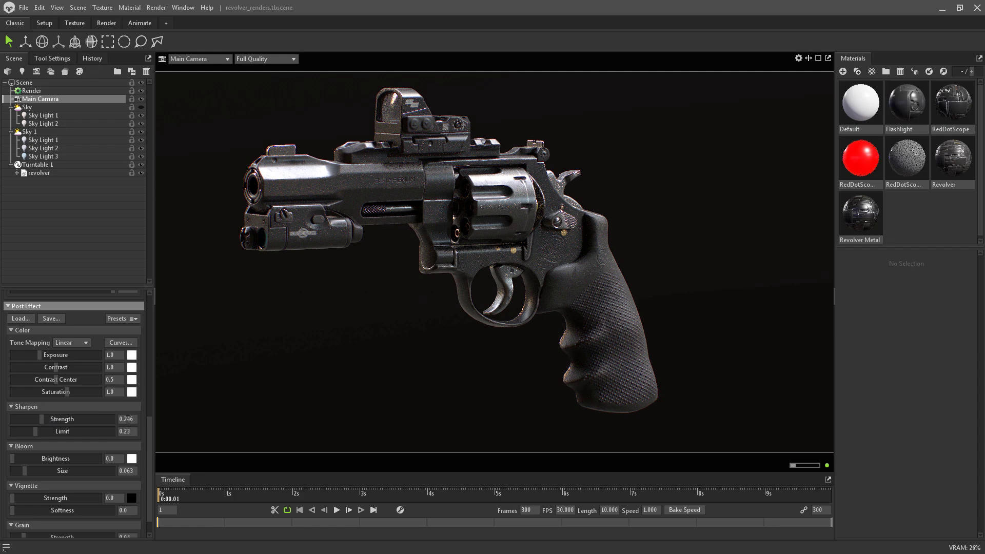
type("5")
key("Return")
Shape the RGB tone curve into a gentle S by lowering the shadows and raising the highlights
left_click(117, 342)
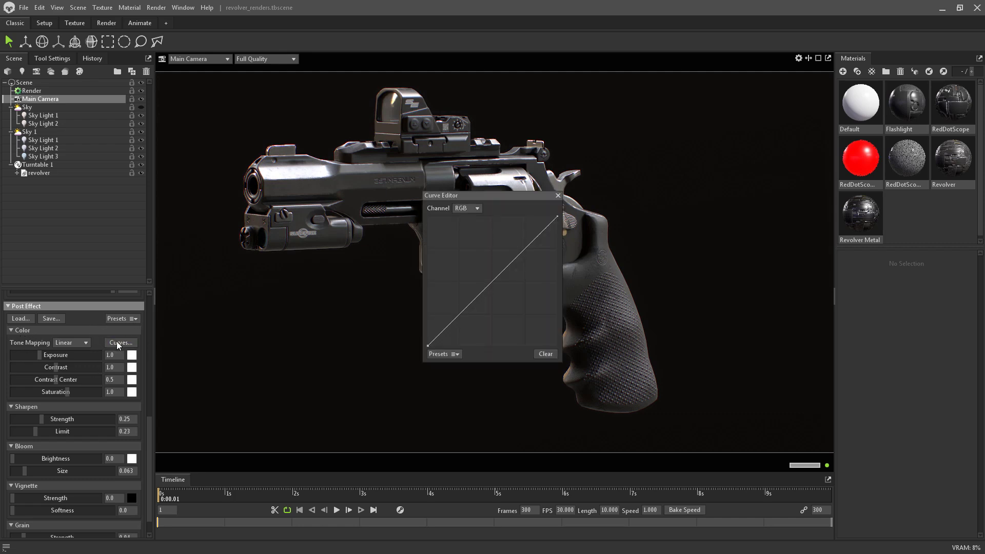
left_click_drag(494, 195, 725, 134)
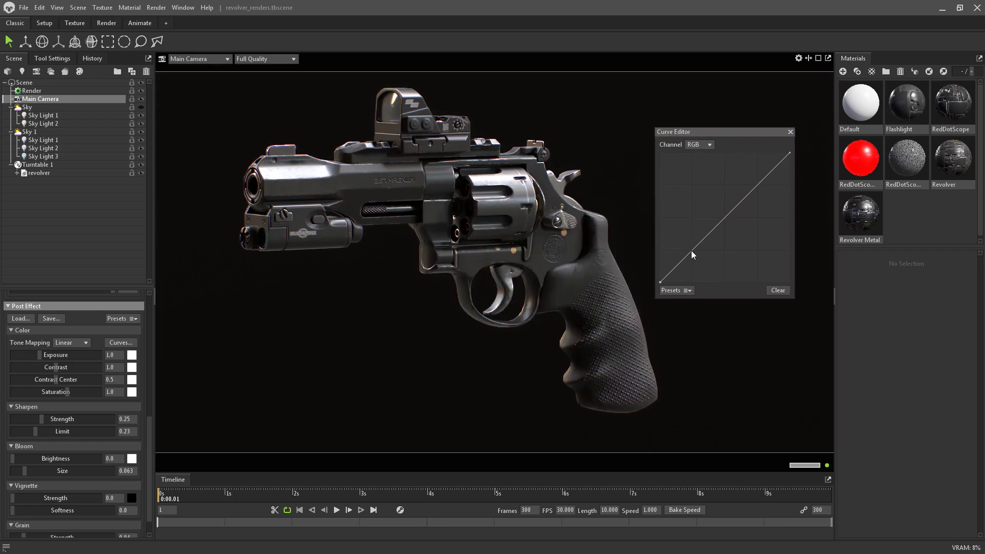
left_click_drag(682, 260, 701, 246)
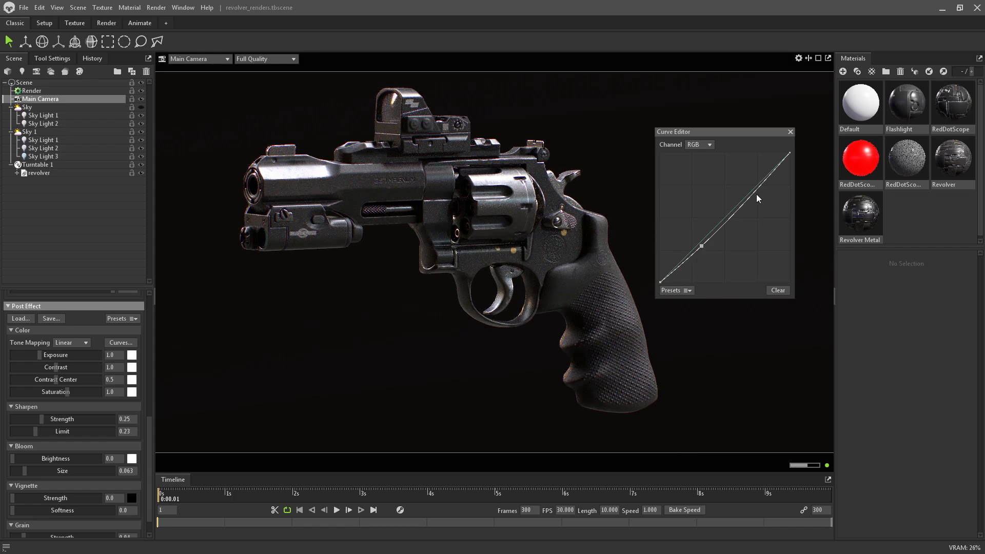
left_click_drag(752, 193, 750, 187)
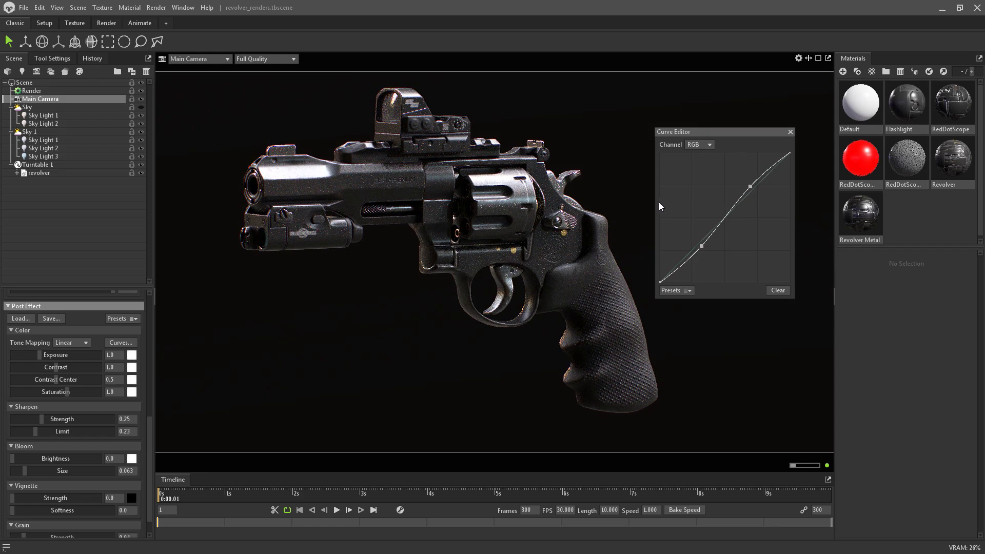
mouse_move(701, 245)
left_mouse_down()
mouse_move(717, 257)
mouse_move(697, 251)
left_mouse_up()
left_click_drag(751, 187, 752, 185)
left_click(790, 132)
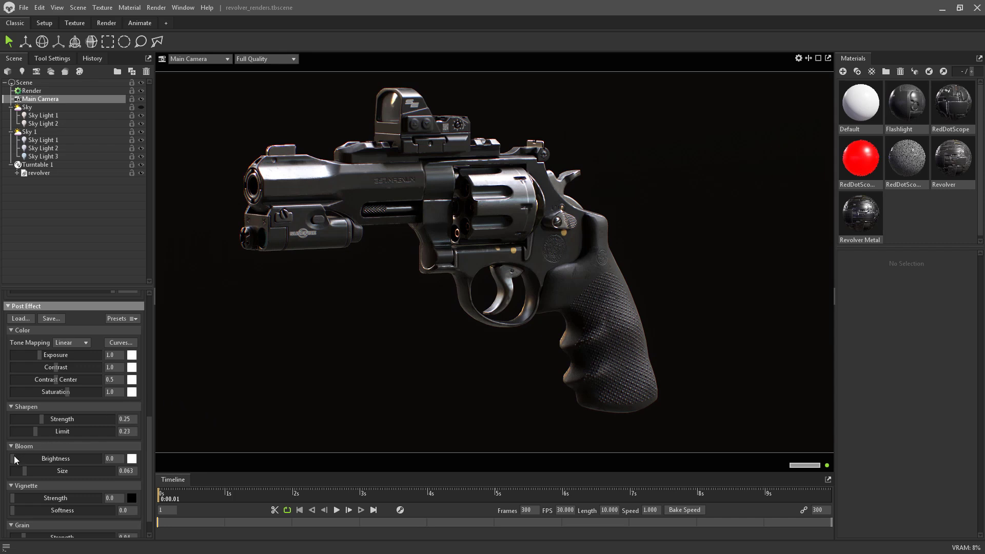
Set the bloom brightness to about 0.055 and its size to about 0.033, checking the effect along the turntable animation
left_click_drag(13, 457, 77, 450)
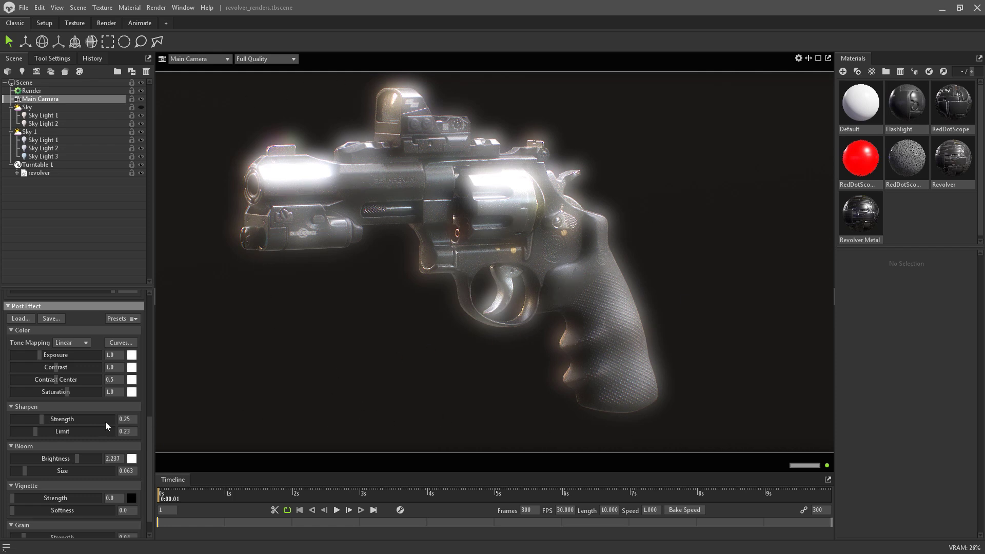
left_click_drag(75, 458, 36, 456)
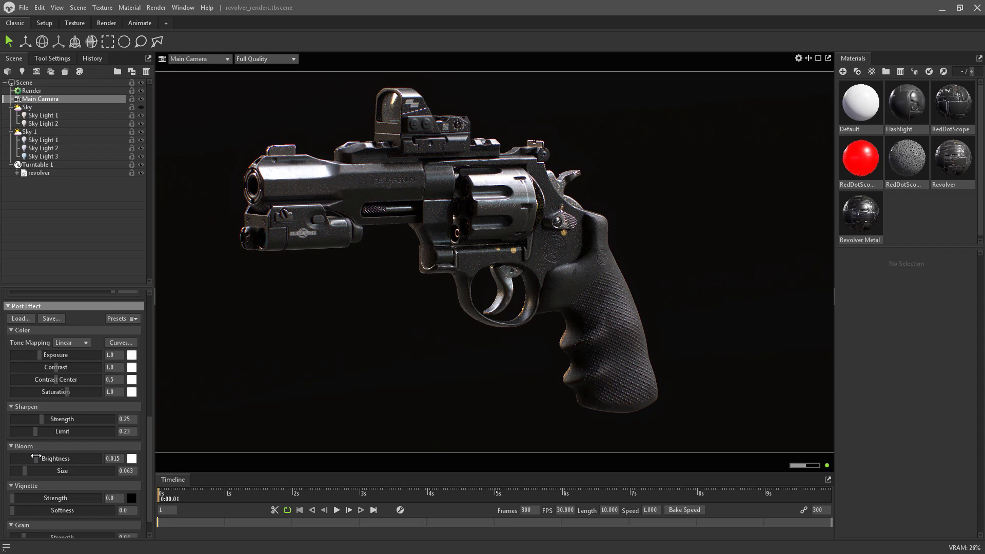
left_click_drag(36, 456, 41, 456)
left_click_drag(42, 456, 44, 456)
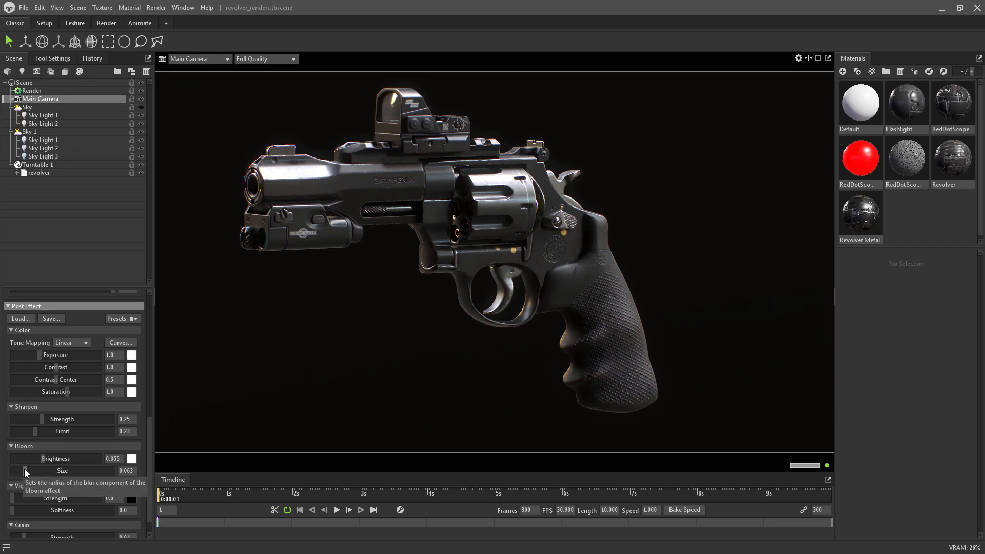
mouse_move(23, 468)
left_mouse_down()
mouse_move(99, 465)
mouse_move(19, 472)
left_mouse_up()
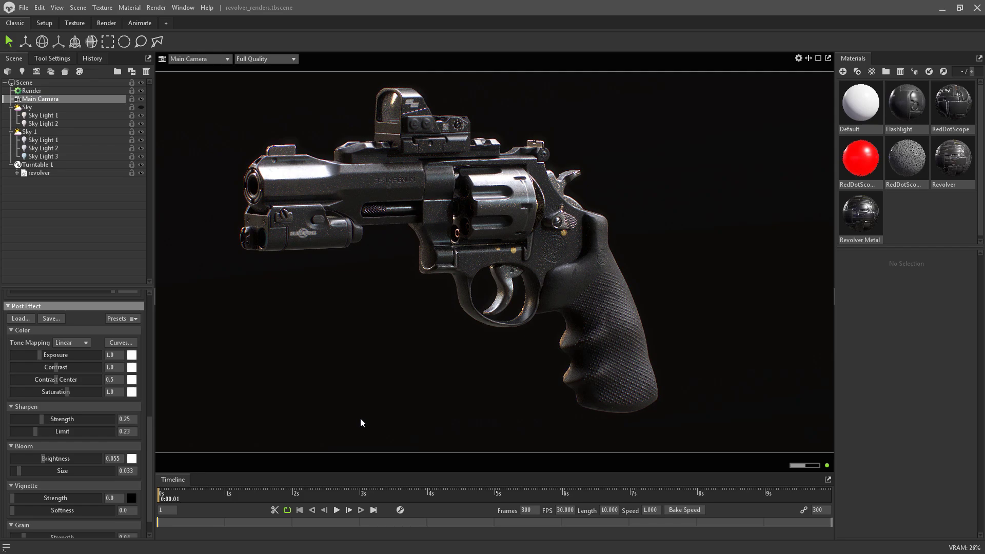
left_click_drag(820, 494, 195, 457)
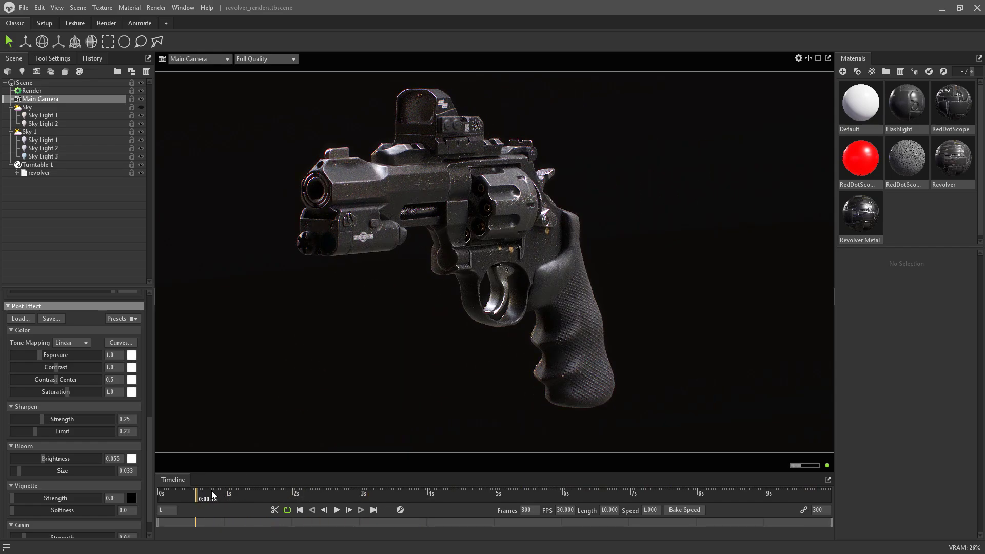
left_click_drag(197, 493, 107, 482)
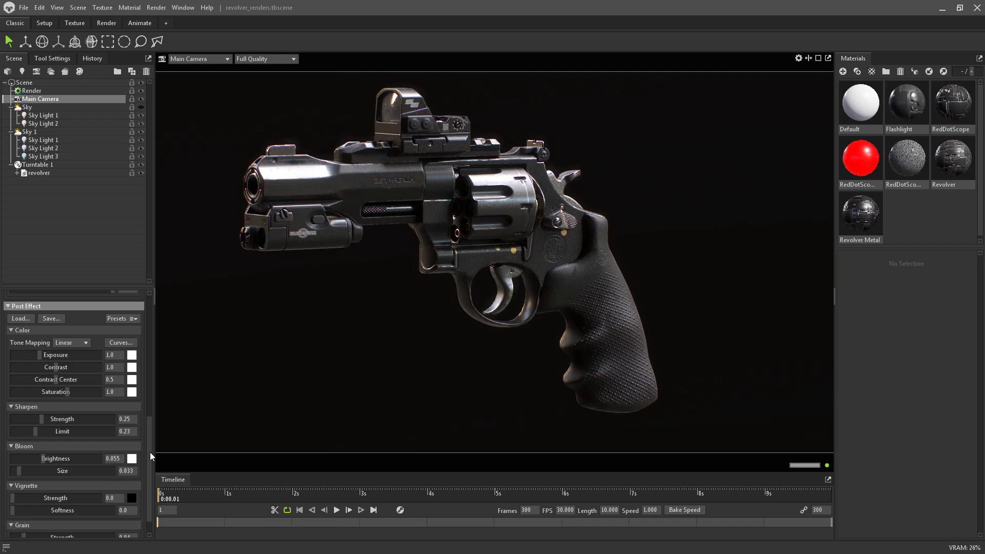
Remove the film grain by setting its strength to 0
left_click_drag(150, 451, 150, 491)
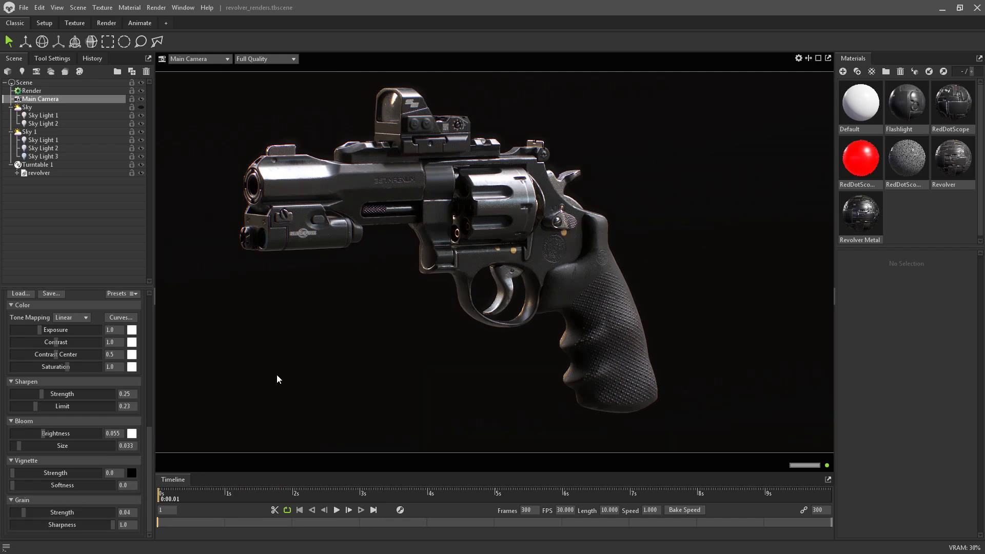
left_click_drag(23, 511, 96, 512)
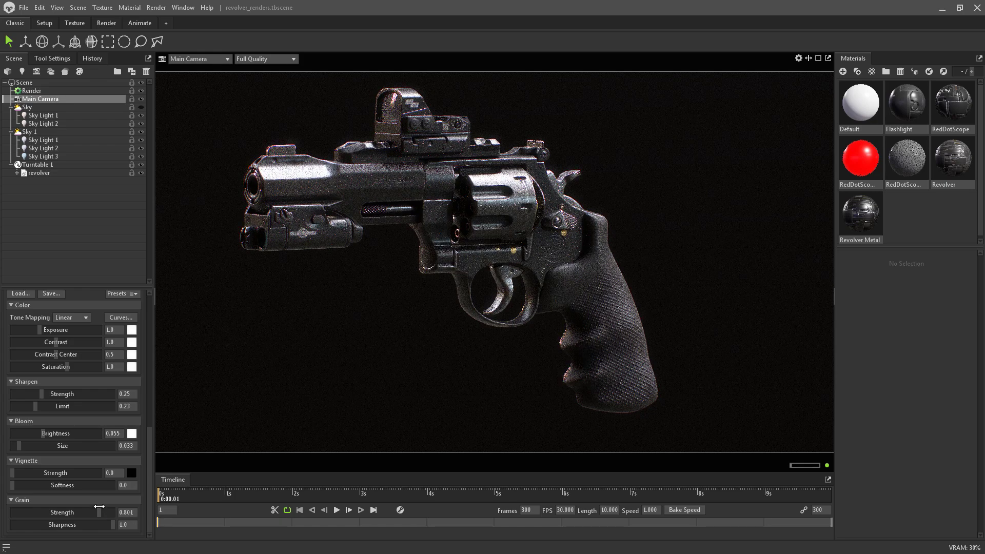
left_click_drag(99, 509, 13, 515)
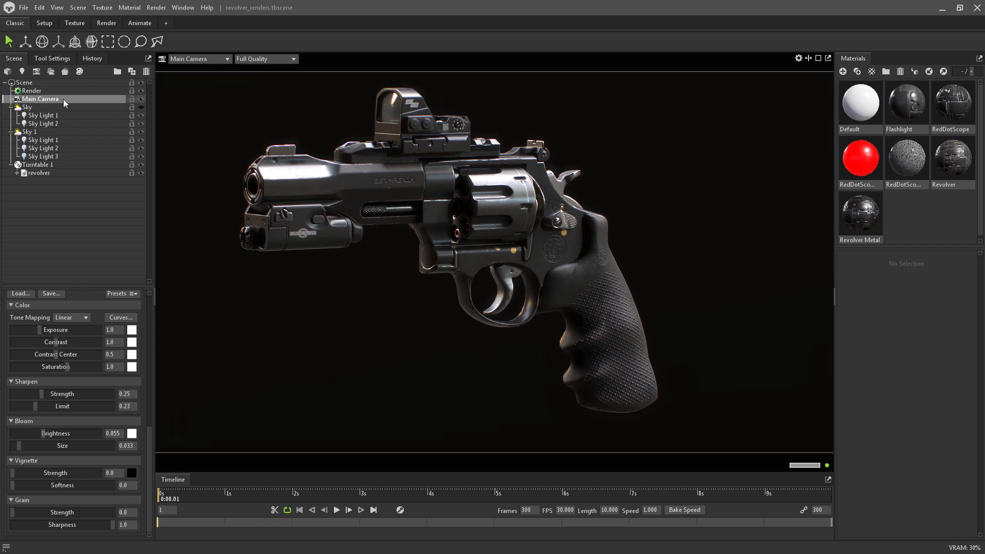
Compare the revolver under the Sky and Sky 1 lighting by swapping which of them is visible
left_click(141, 107)
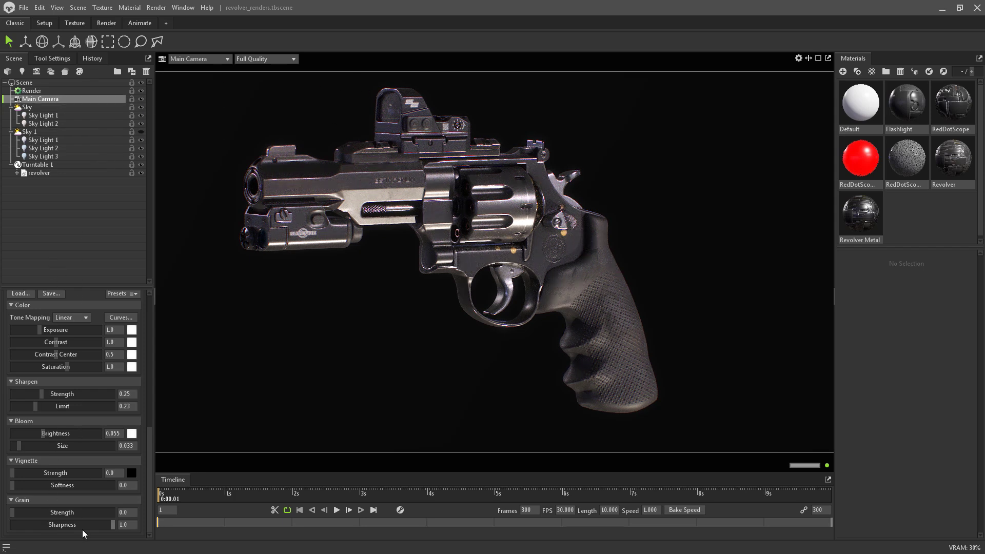
left_click(141, 132)
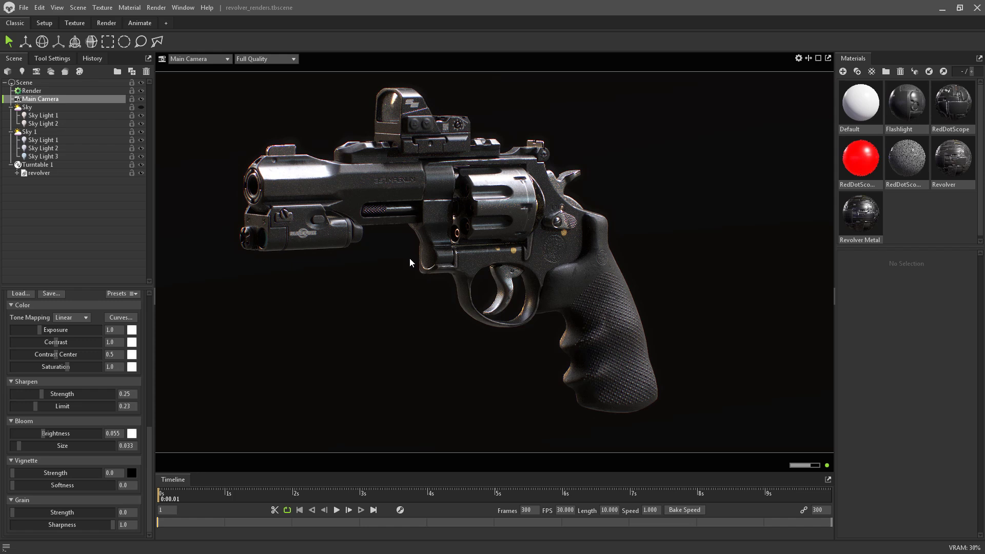
Duplicate the Main Camera and set the copy's field of view to about 47 degrees
right_click(44, 98)
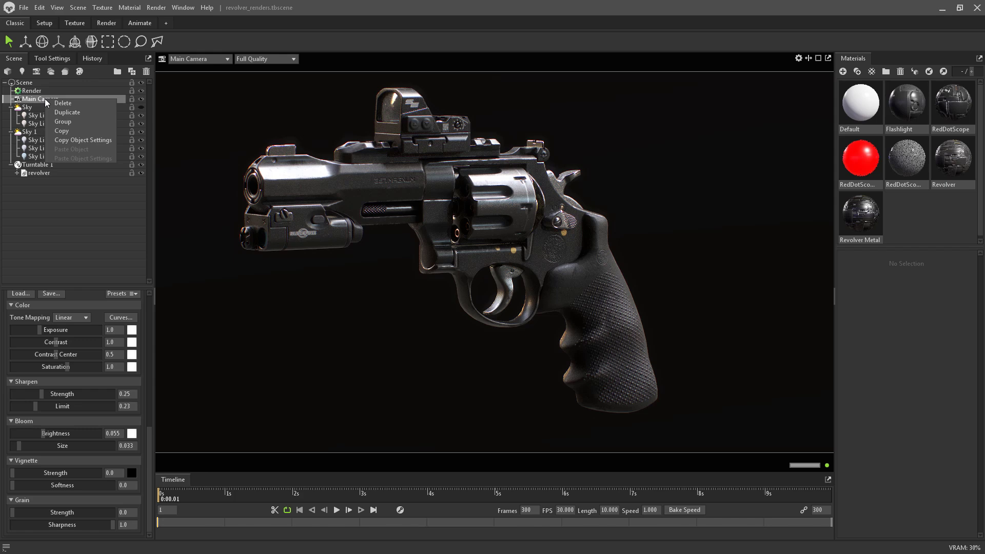
left_click(78, 112)
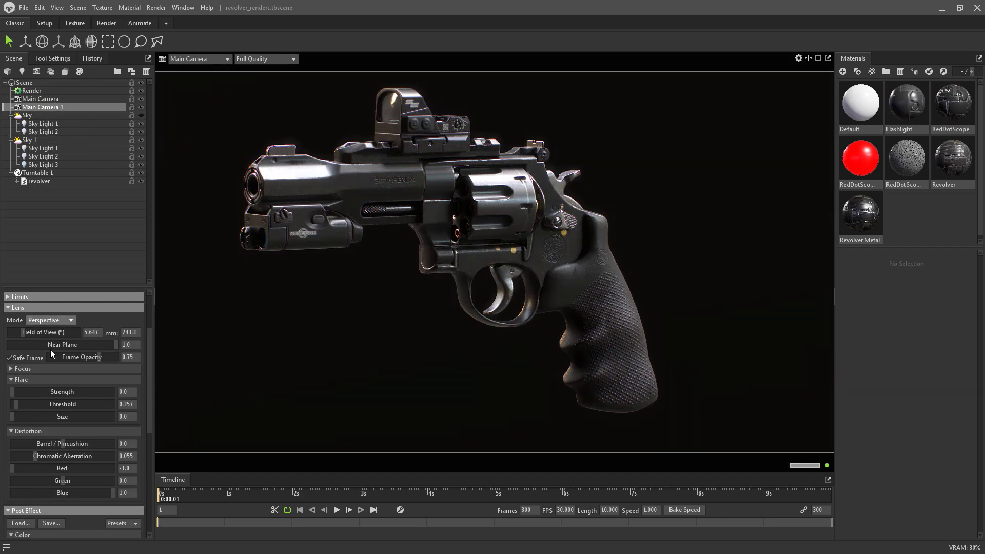
left_click_drag(24, 332, 48, 332)
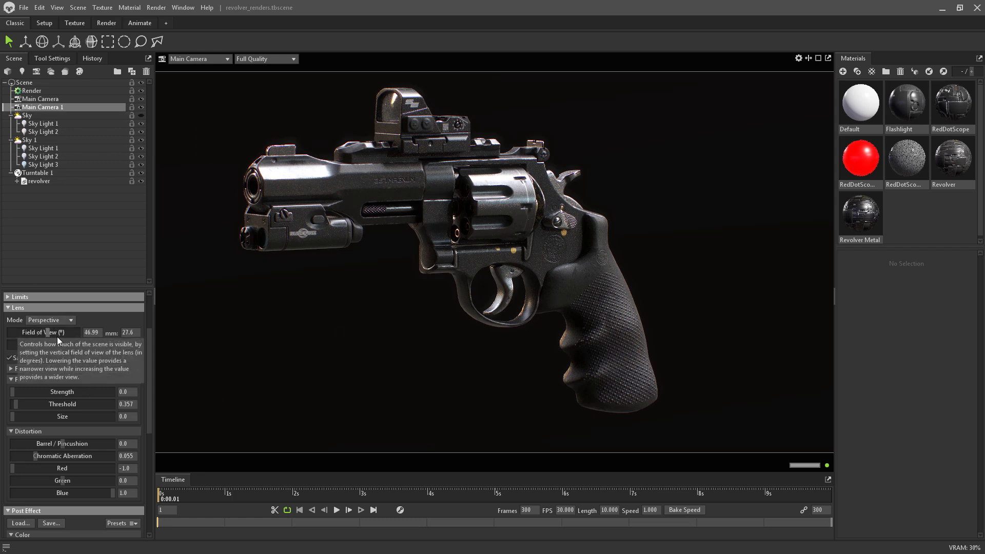
Switch the viewport to the duplicate camera and bring it in close to frame the whole revolver
left_click(218, 62)
mouse_move(209, 71)
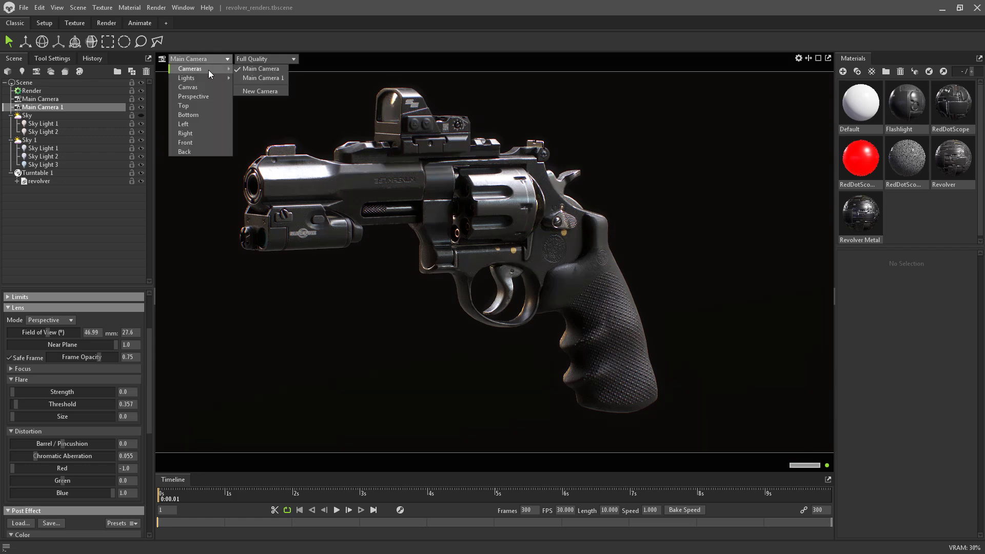
left_click(270, 78)
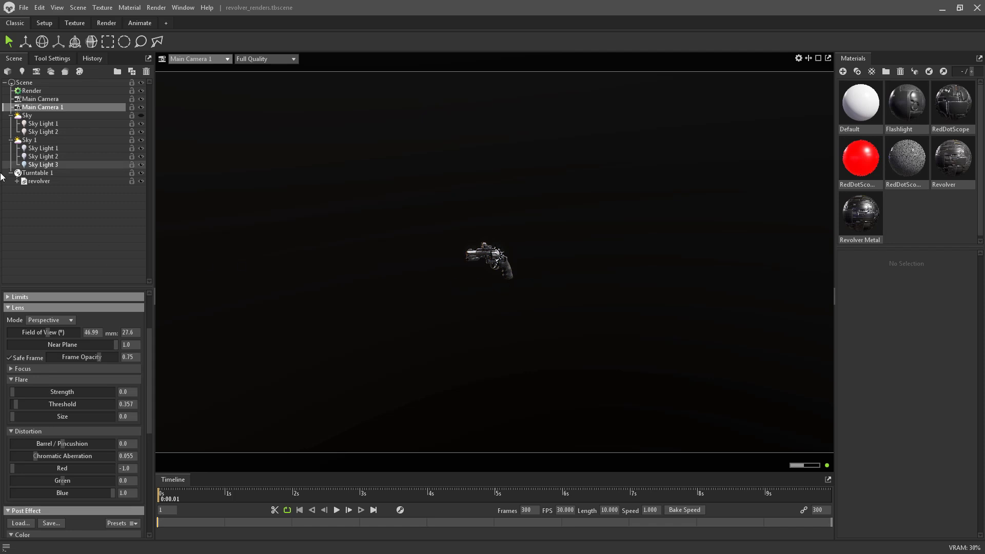
scroll(491, 252, "up", 12)
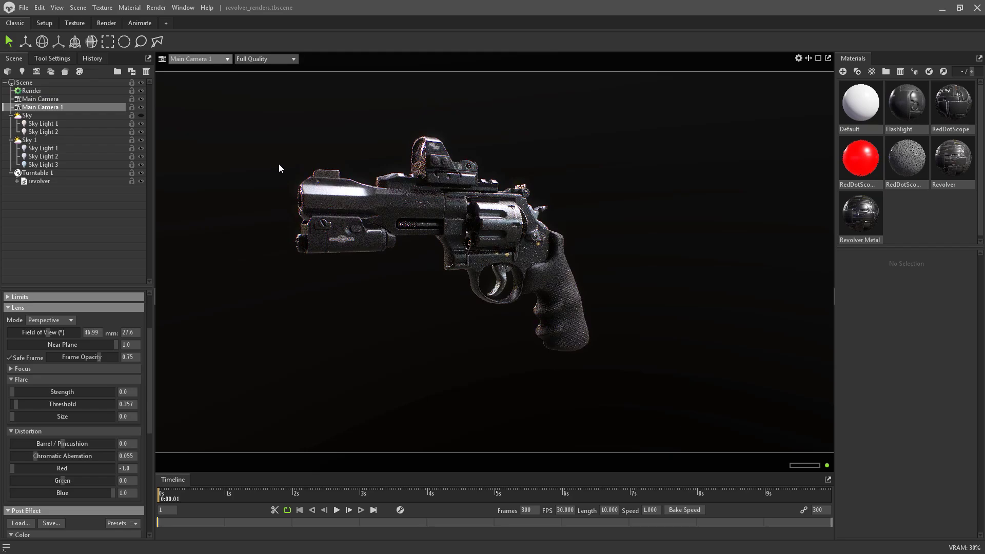
scroll(285, 164, "up", 5)
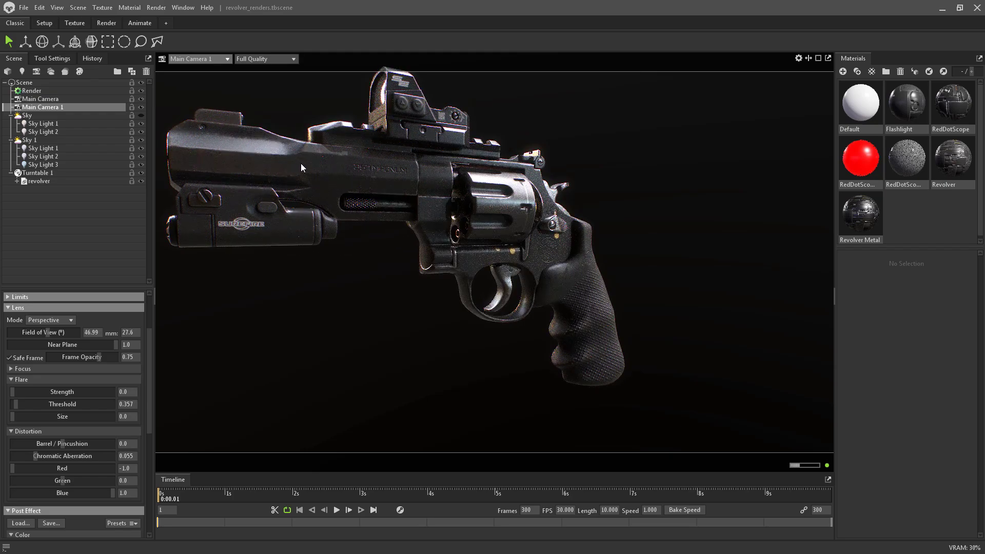
middle_click_drag(297, 162, 368, 214)
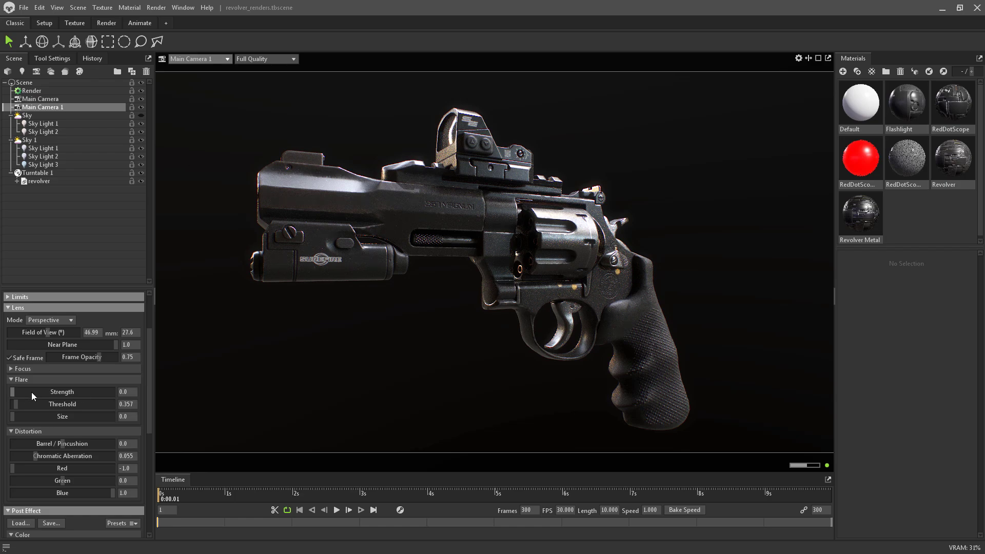
Set the duplicate camera's flare strength to about 3.9, then switch the viewport back to the original Main Camera
left_click_drag(12, 394, 52, 390)
left_click(219, 59)
mouse_move(205, 71)
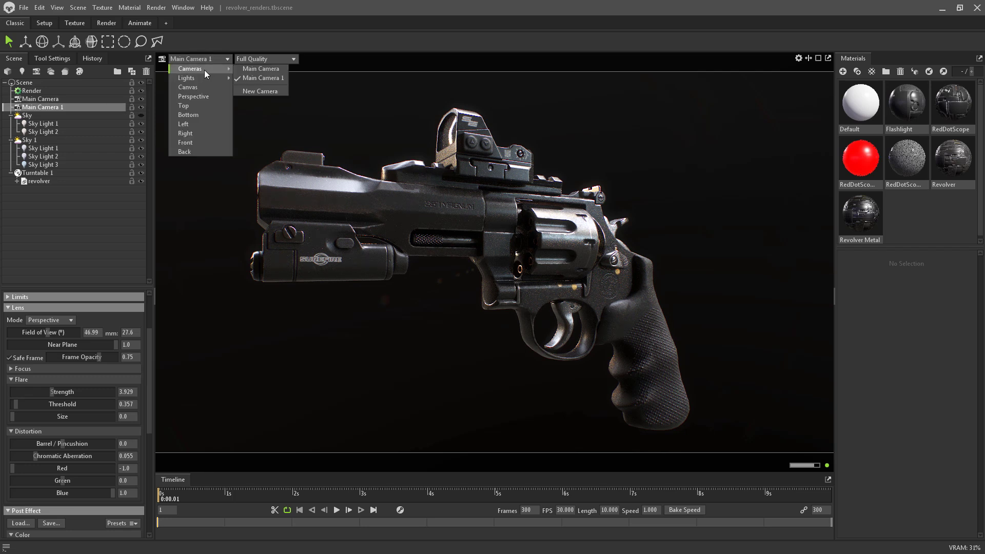
left_click(275, 69)
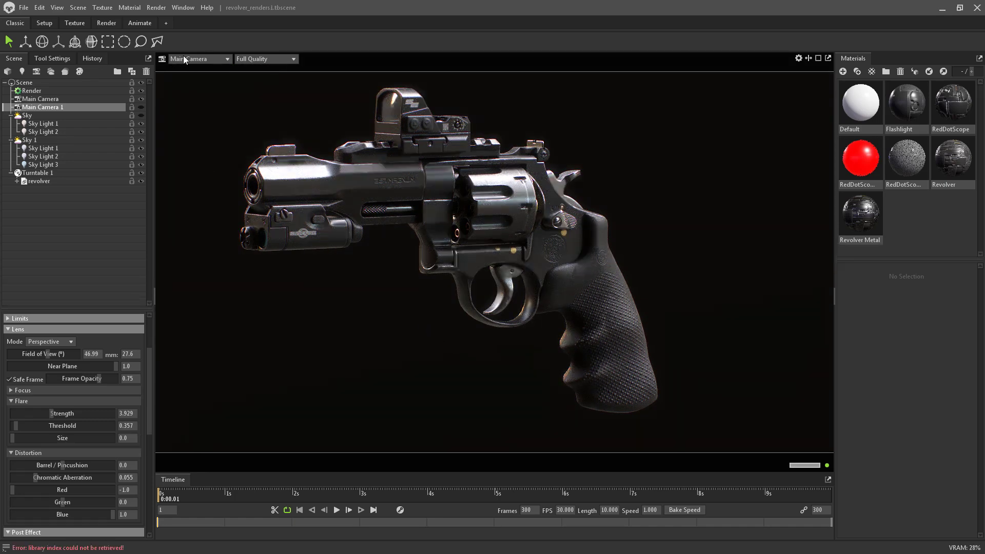
Compare the lens settings of Main Camera and Main Camera 1, and turn off the Main Camera's safe frame
left_click(44, 98)
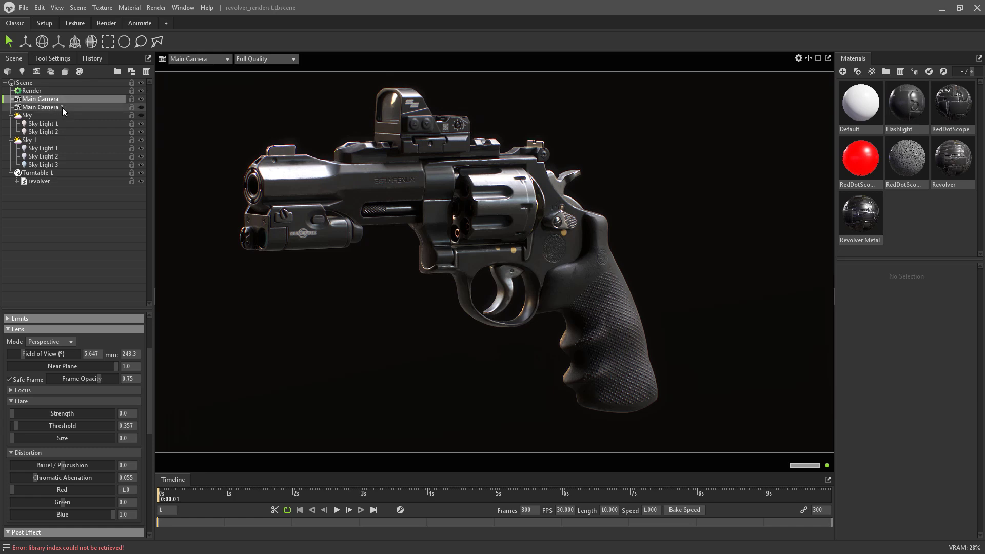
left_click(61, 107)
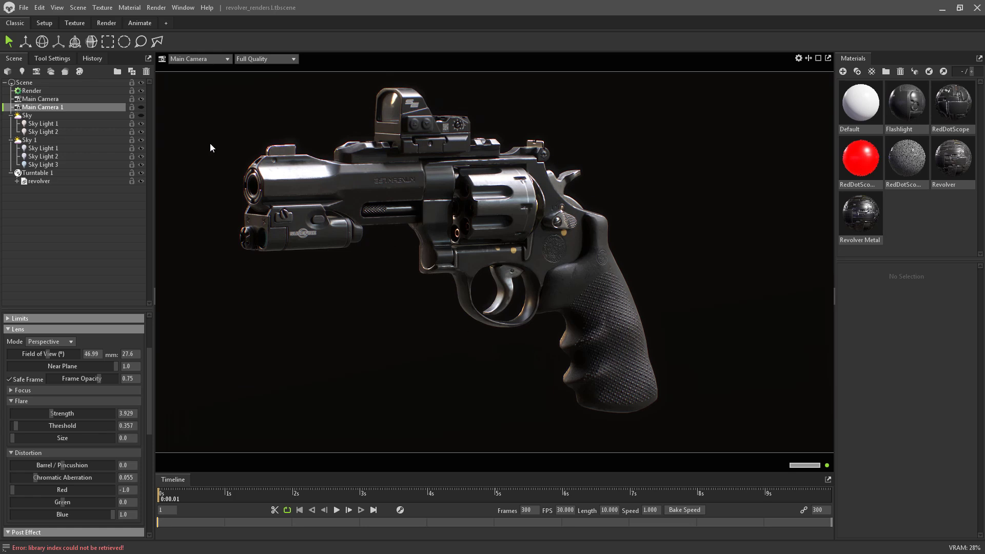
left_click(48, 99)
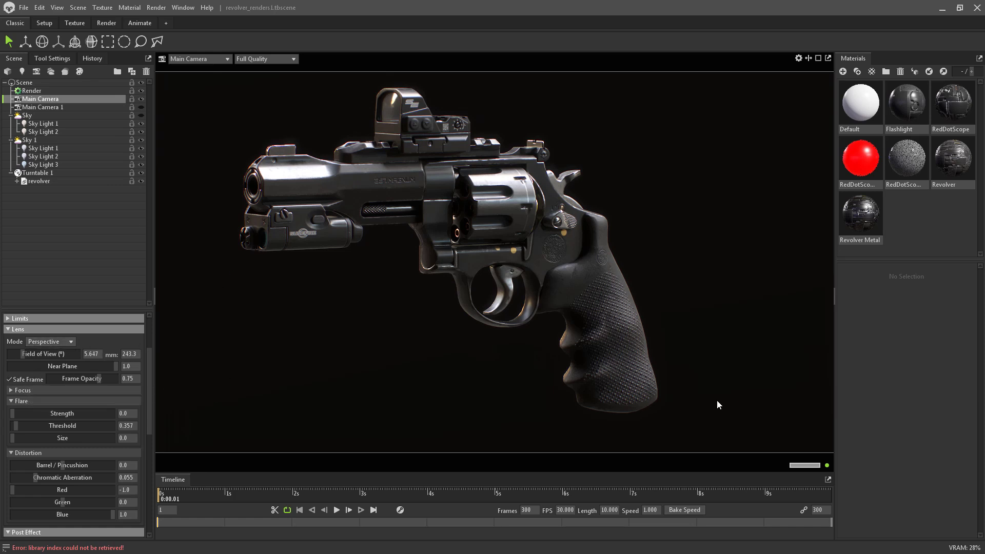
left_click(25, 380)
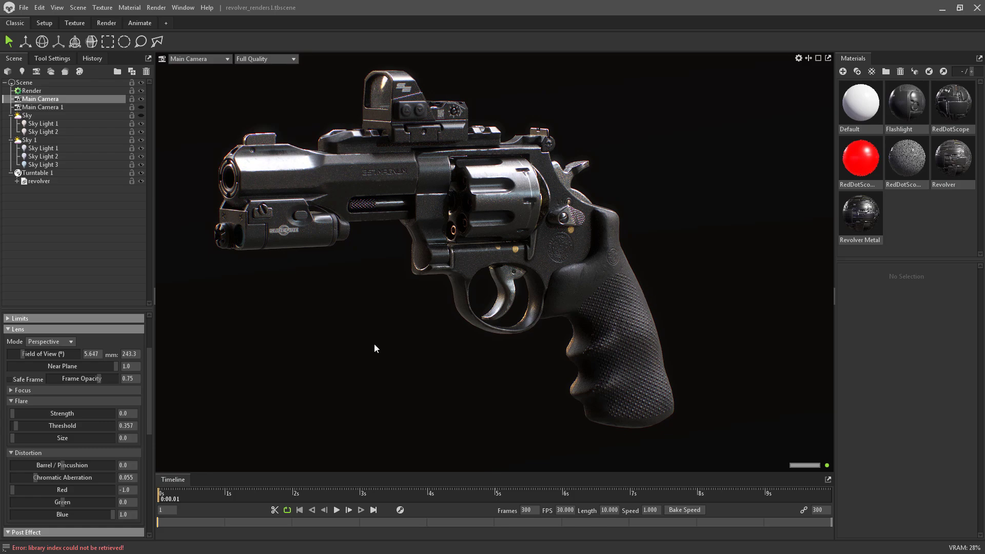
Scrub through the first five seconds of the turntable animation to check the revolver's lighting, and return to the start
left_click_drag(162, 491, 355, 500)
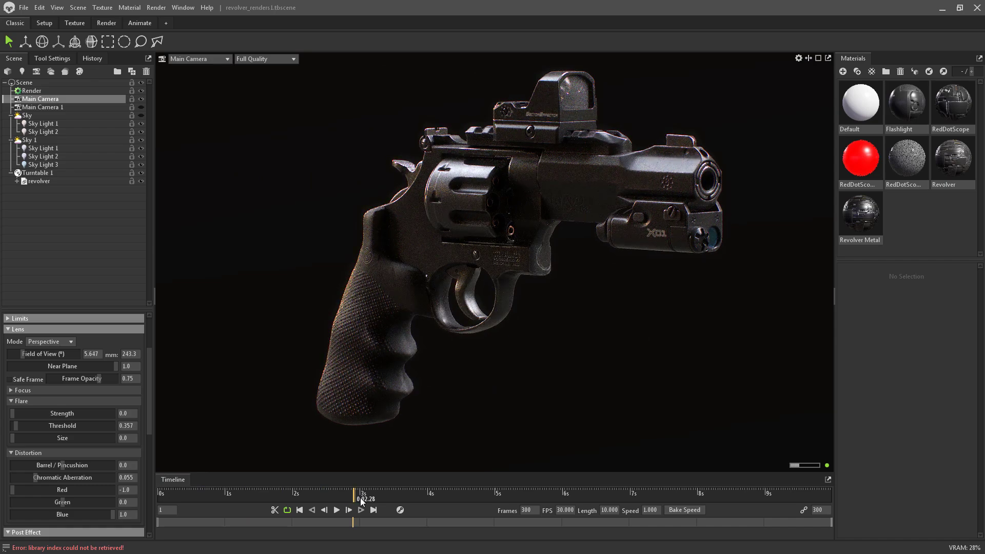
left_click_drag(359, 493, 414, 493)
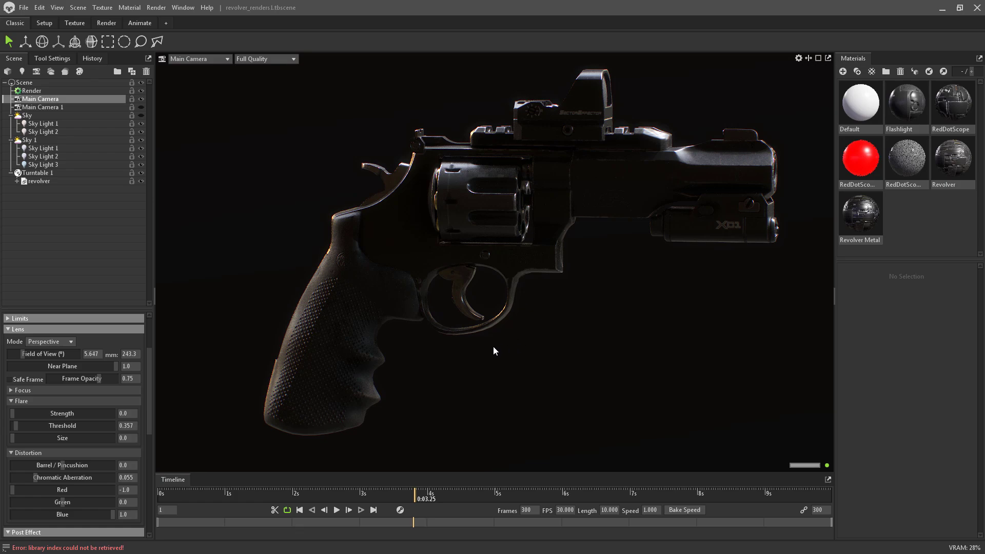
left_click_drag(417, 497, 494, 497)
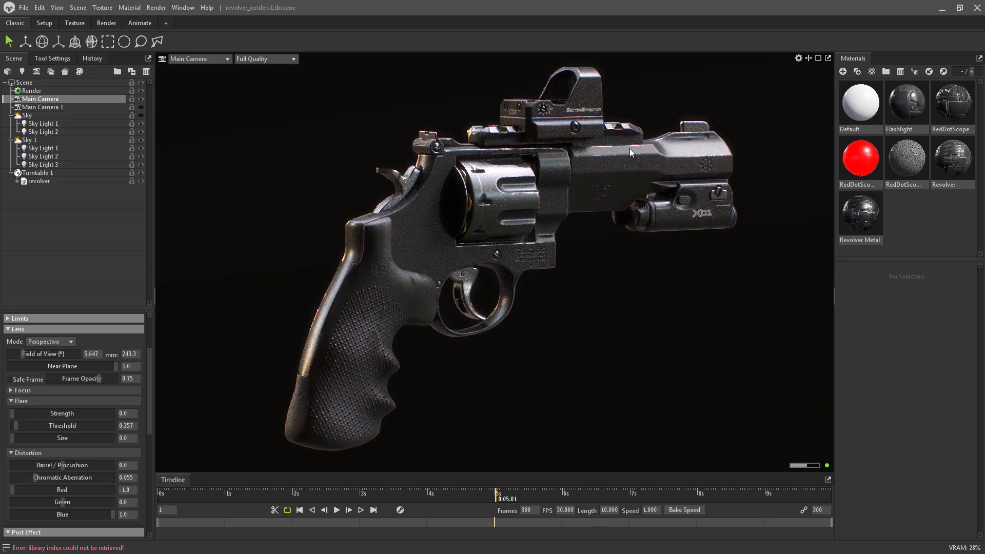
left_click_drag(491, 494, 421, 491)
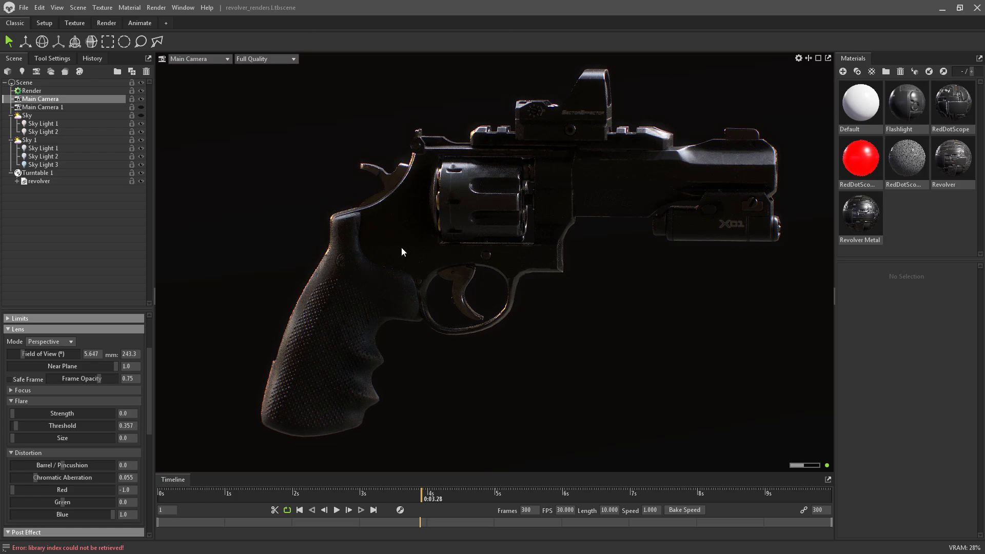
left_click_drag(422, 492, 149, 492)
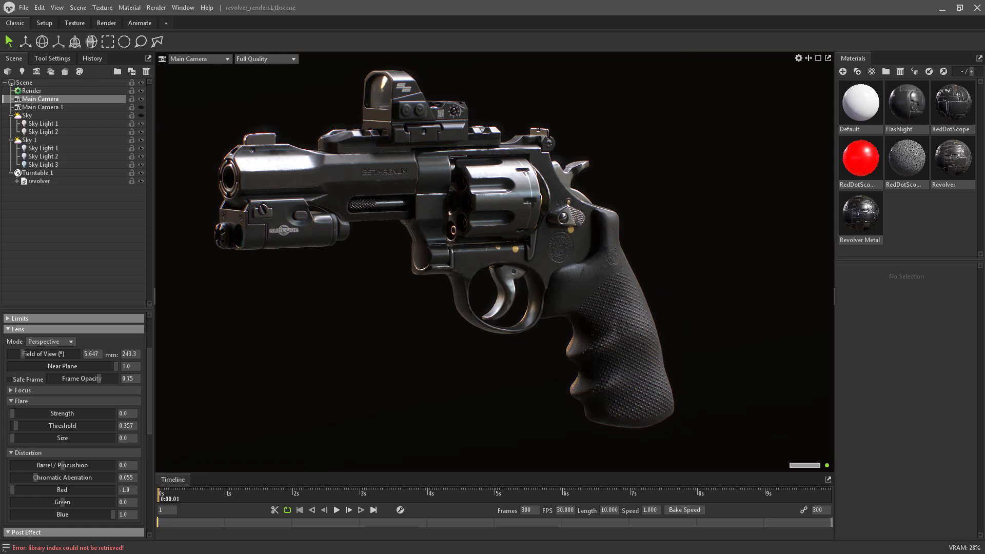
Configure the video render output to a resolution of 1280 x 720 with 8 samples
left_click(42, 89)
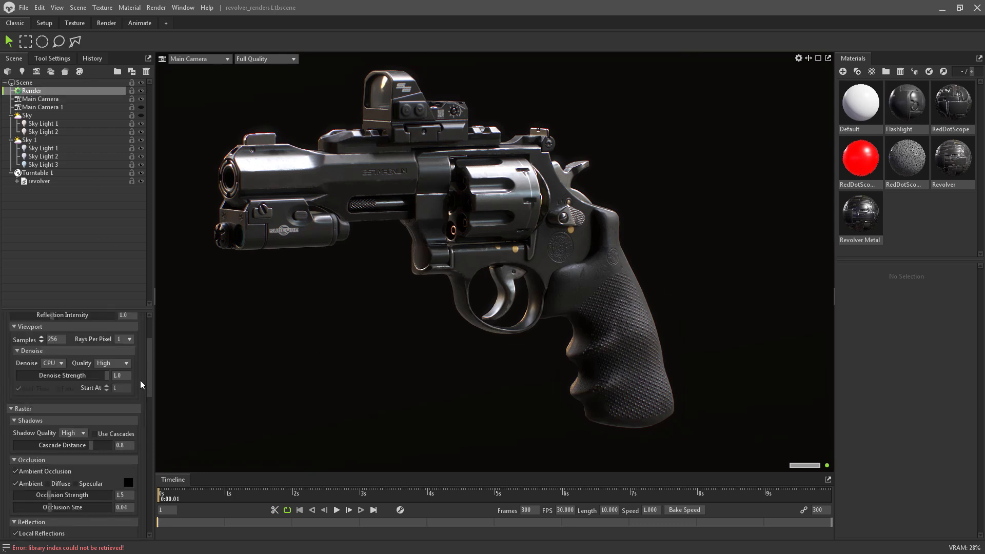
left_click_drag(149, 354, 158, 452)
scroll(158, 459, "down", 1)
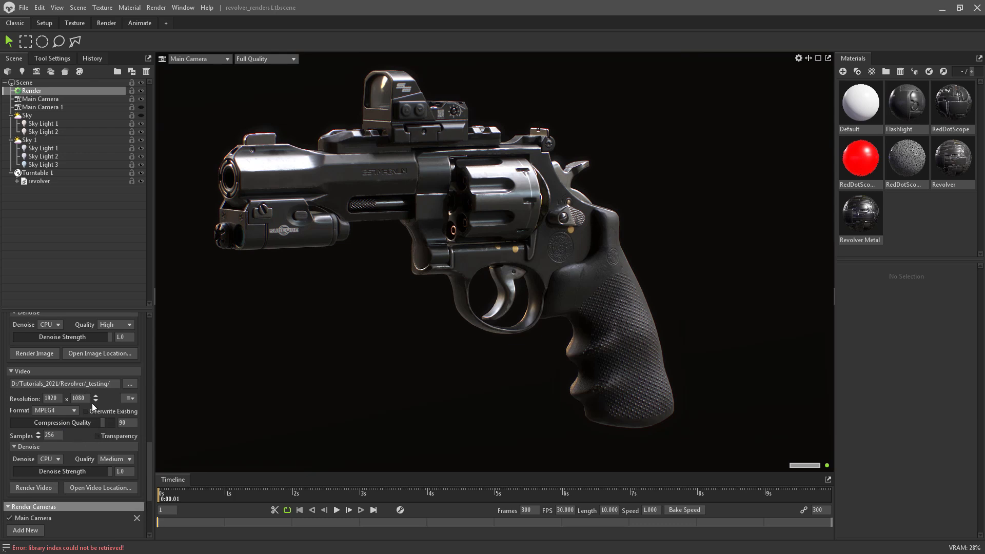
left_click(131, 398)
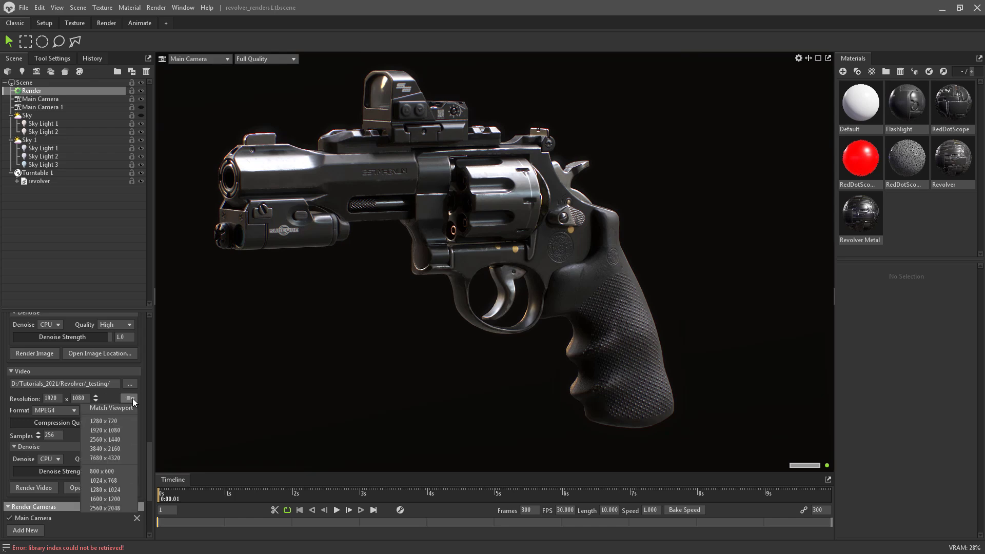
left_click(116, 422)
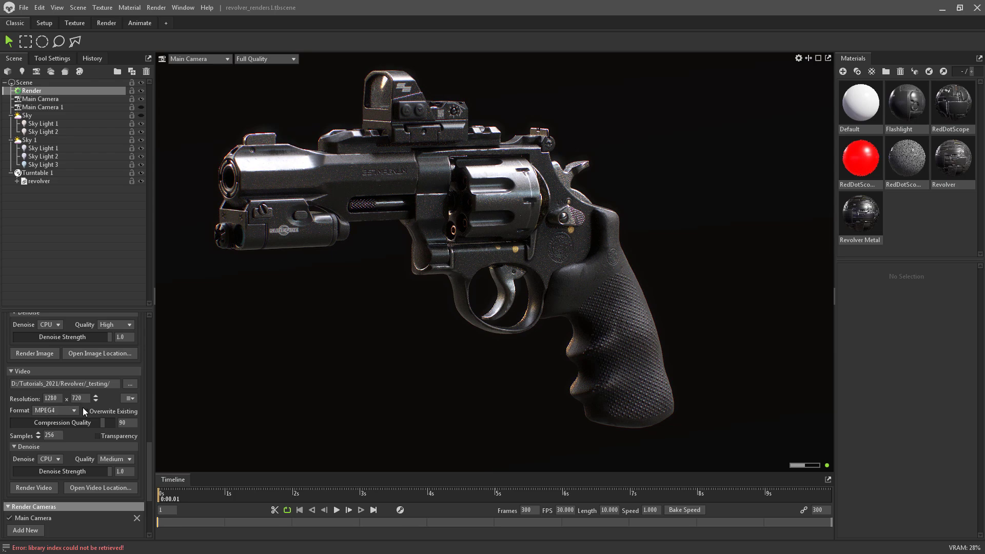
left_click_drag(39, 439, 38, 429)
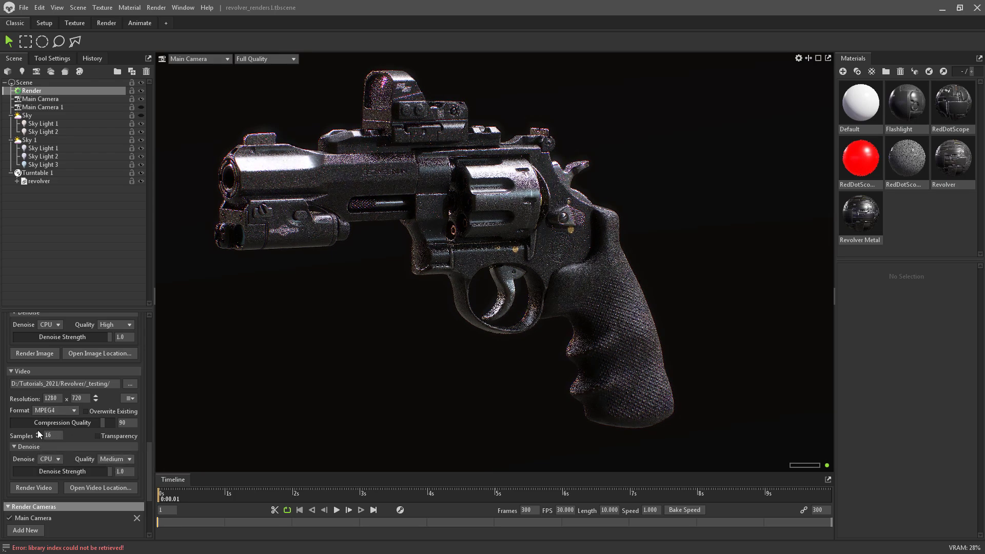
left_click(38, 438)
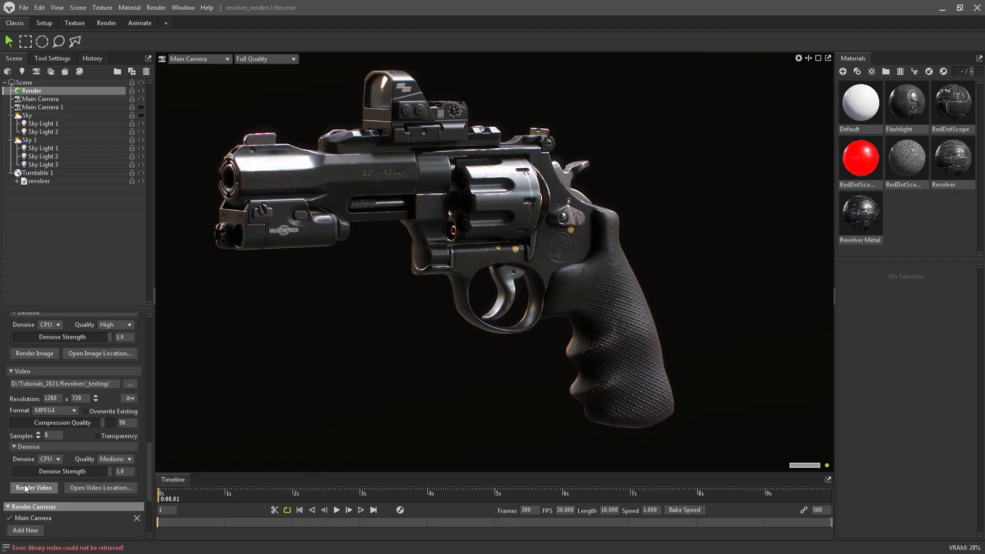
Set the red scope dot material's emission intensity to 75 and check the dot from several turntable angles
left_click_drag(162, 494, 658, 437)
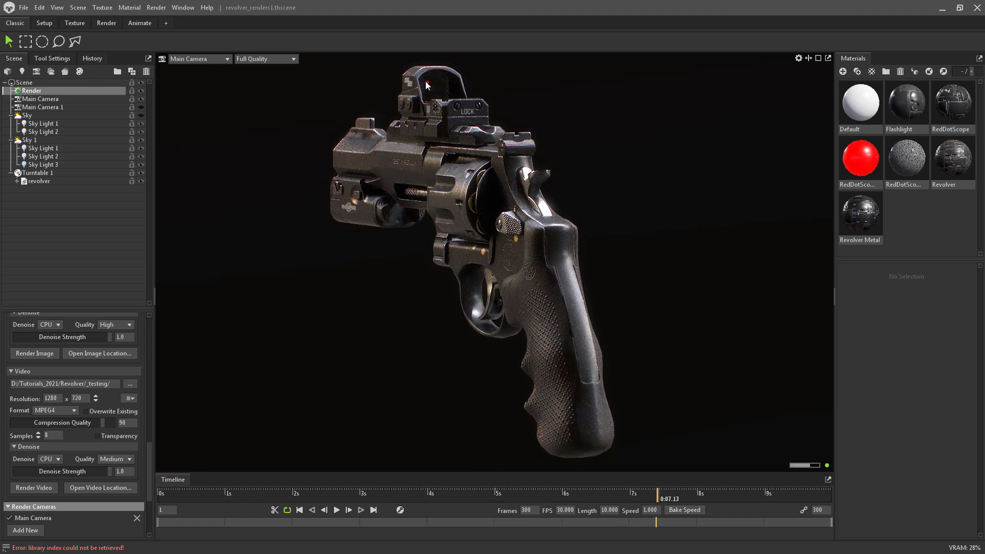
left_click(866, 154)
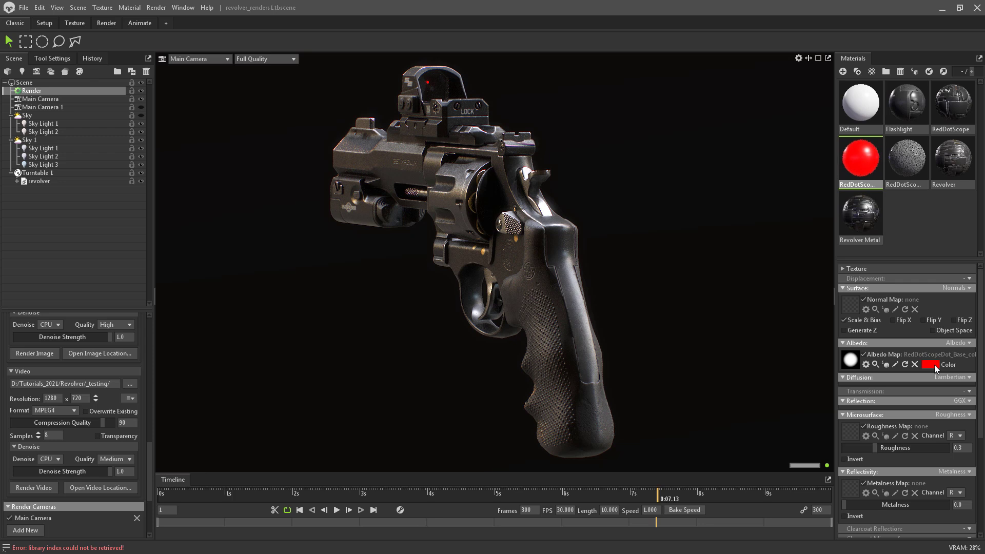
left_click_drag(978, 346, 979, 453)
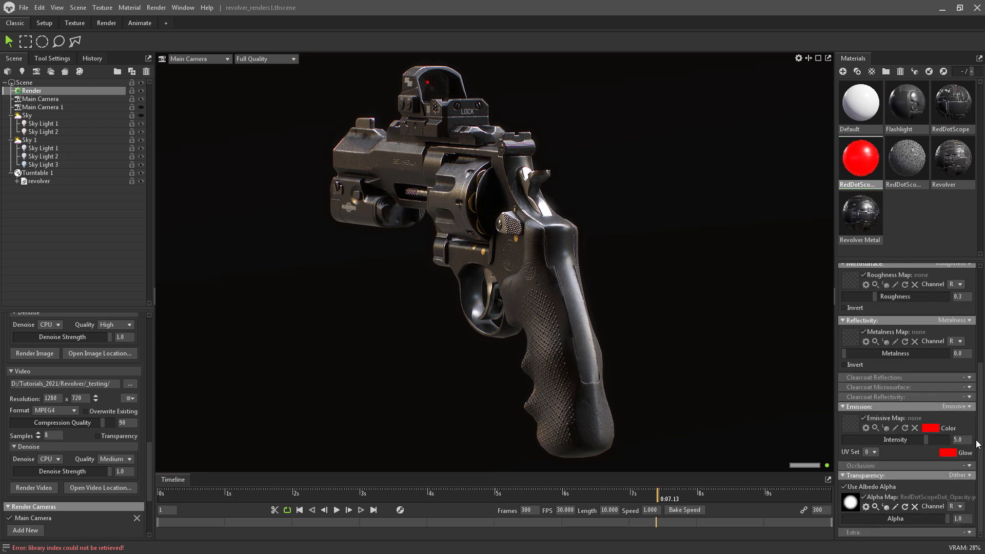
left_click(964, 438)
type("75")
key("Return")
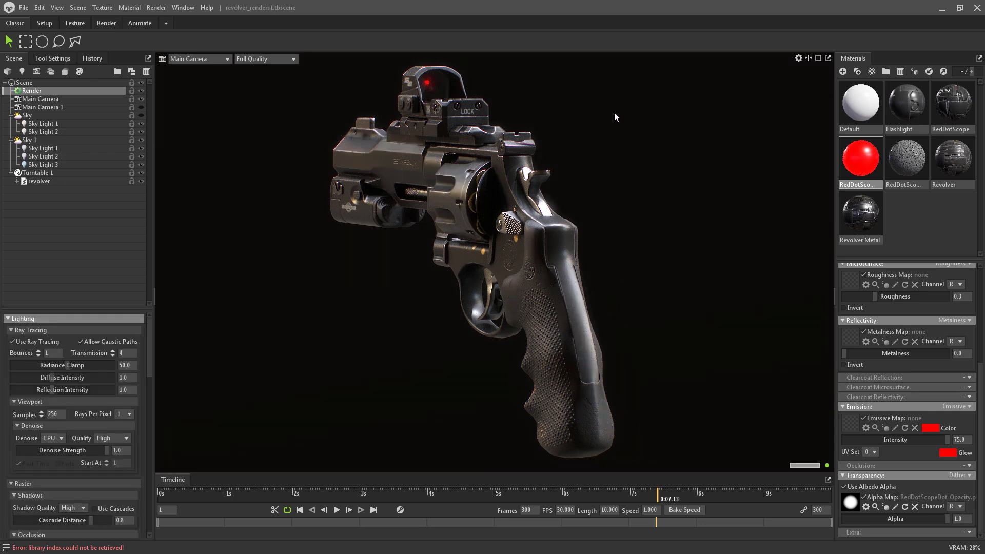
left_click_drag(663, 494, 536, 494)
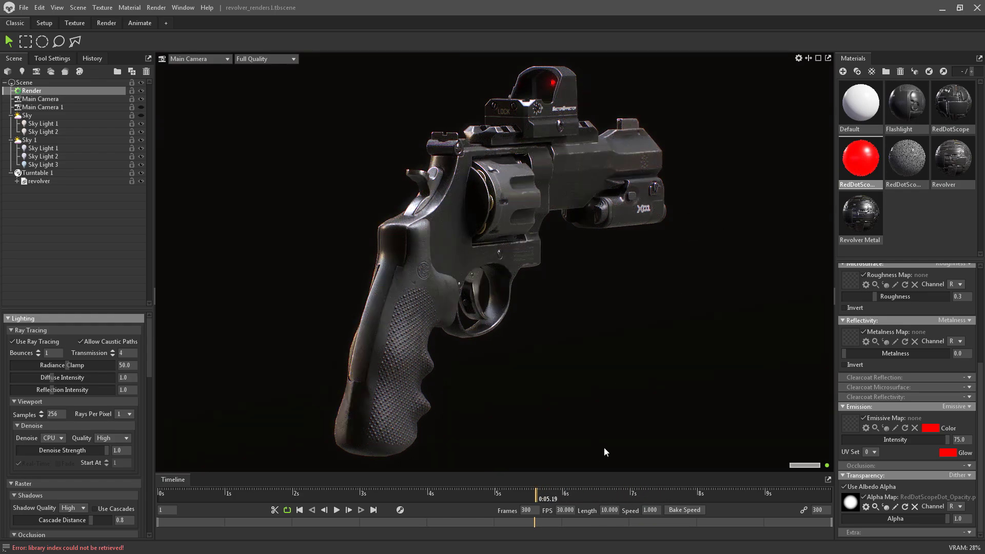
left_click_drag(539, 492, 864, 388)
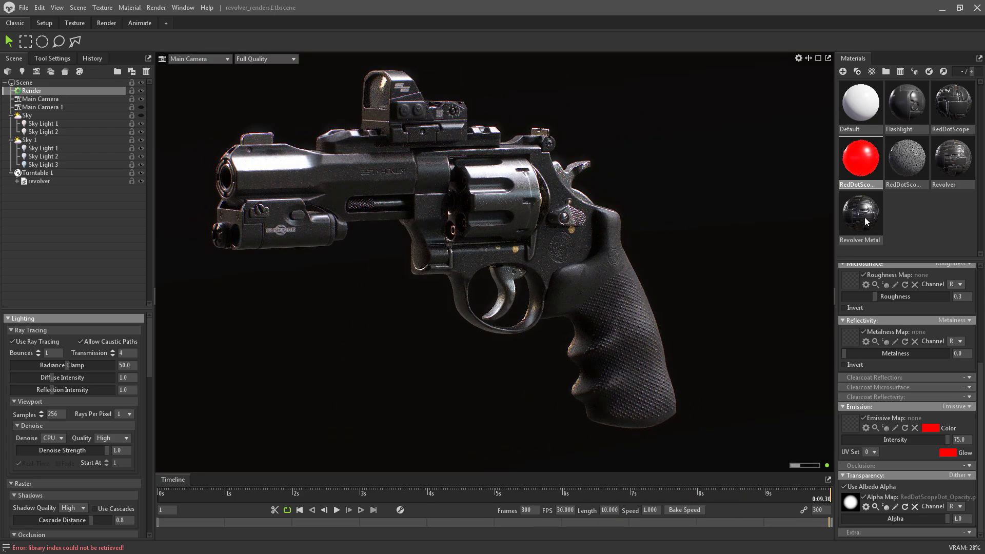
Tint the red dot scope's lens material by setting its albedo color to bright blue 00b1ff
left_click(905, 162)
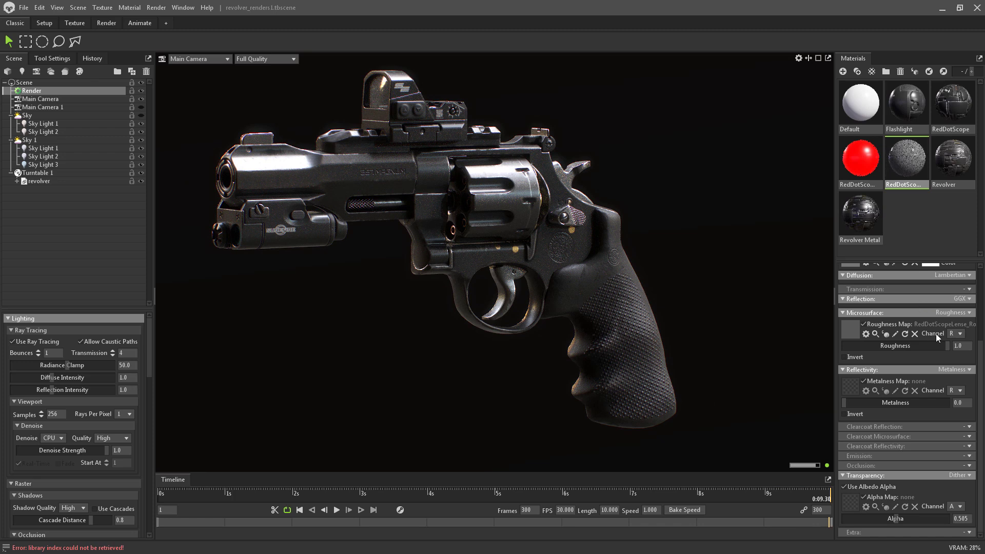
scroll(940, 330, "up", 2)
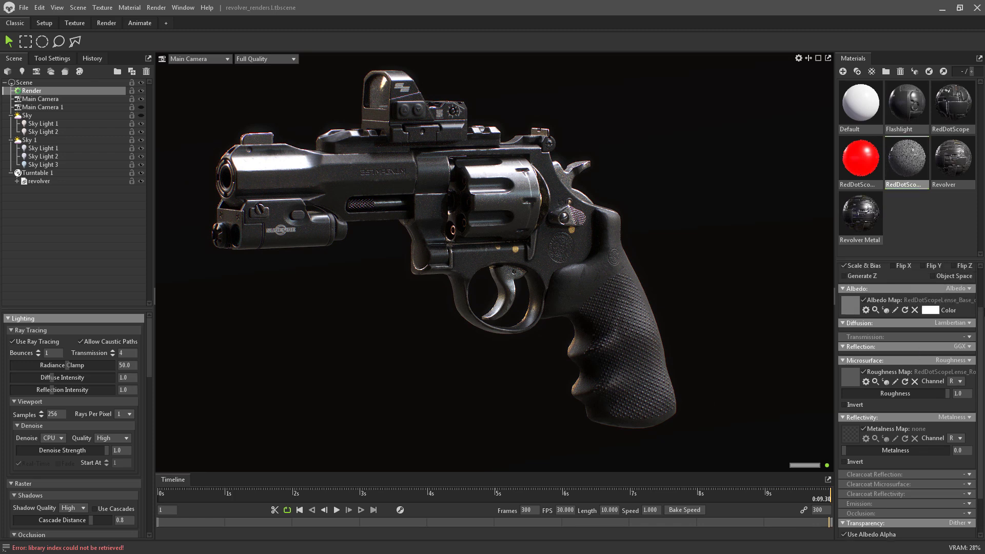
left_click(928, 331)
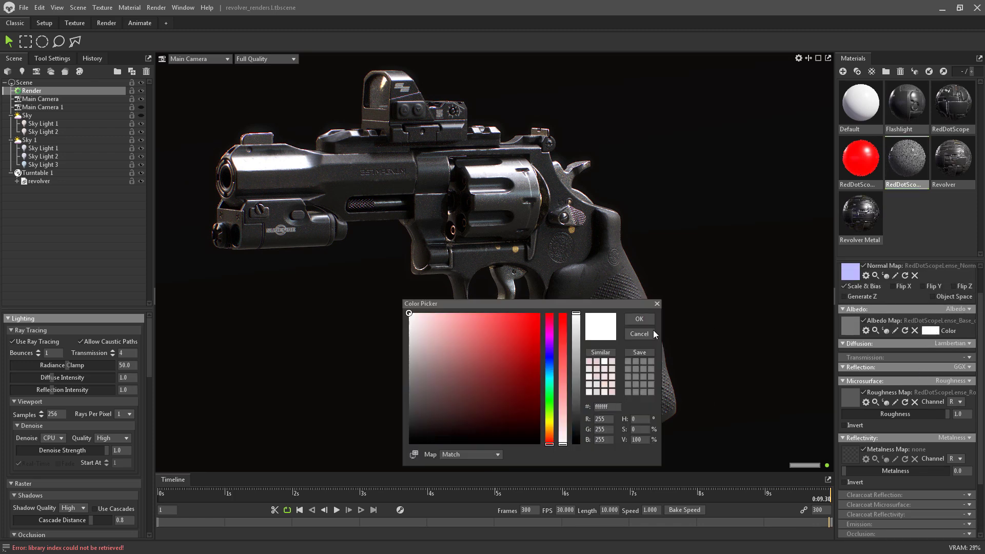
left_click(550, 371)
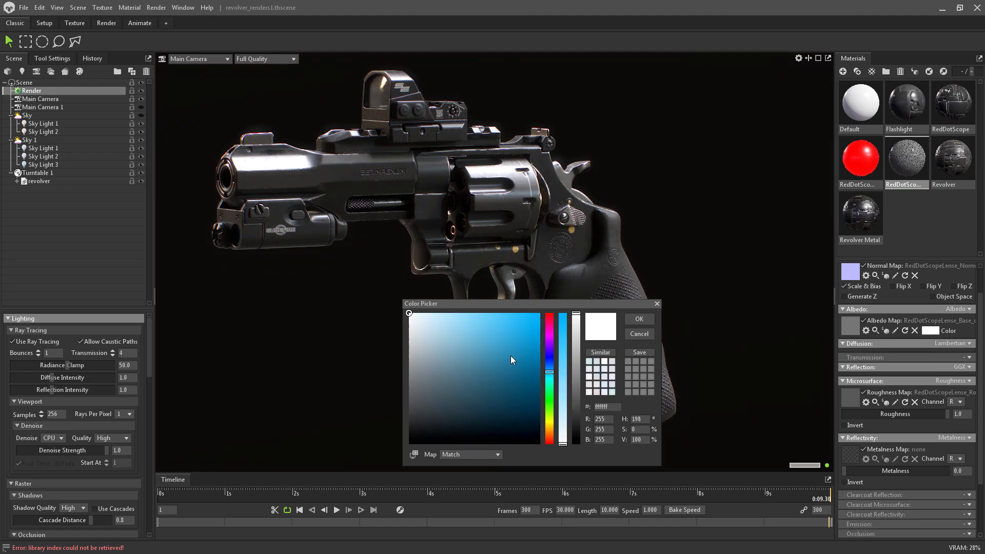
left_click_drag(508, 365, 555, 306)
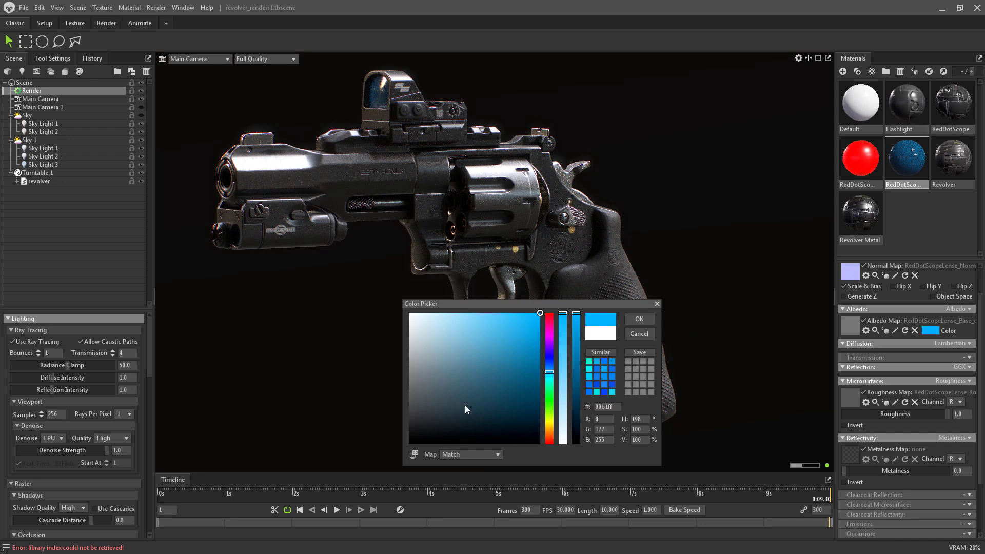
left_click(638, 320)
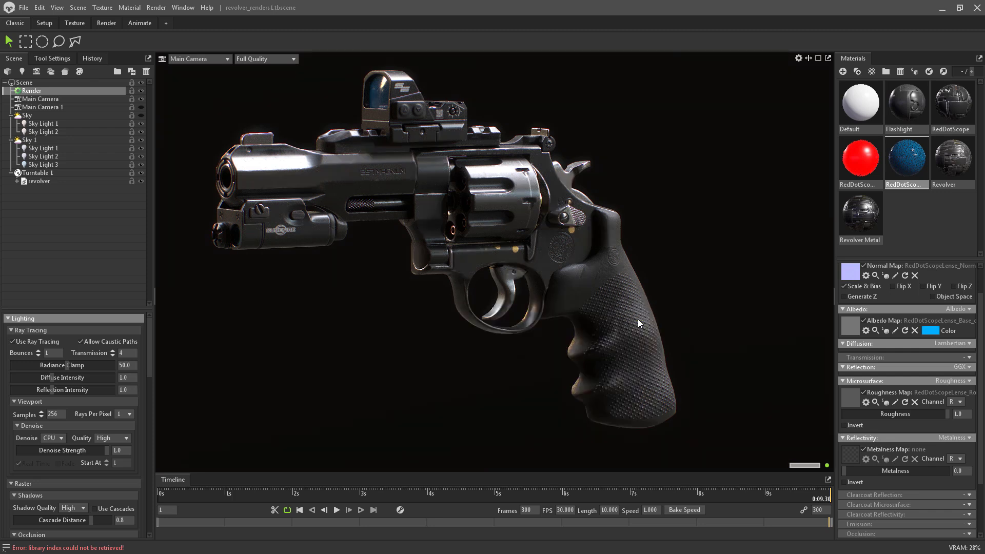
Raise the Flashlight material's emission intensity to 10 with the lamp facing the camera, then return the animation to its start
left_click_drag(815, 491, 313, 436)
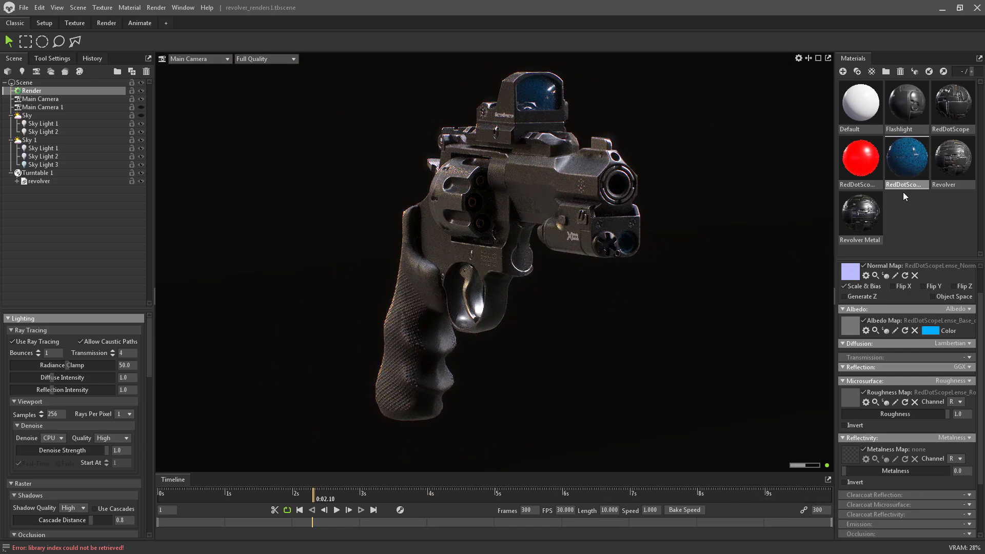
left_click(901, 123)
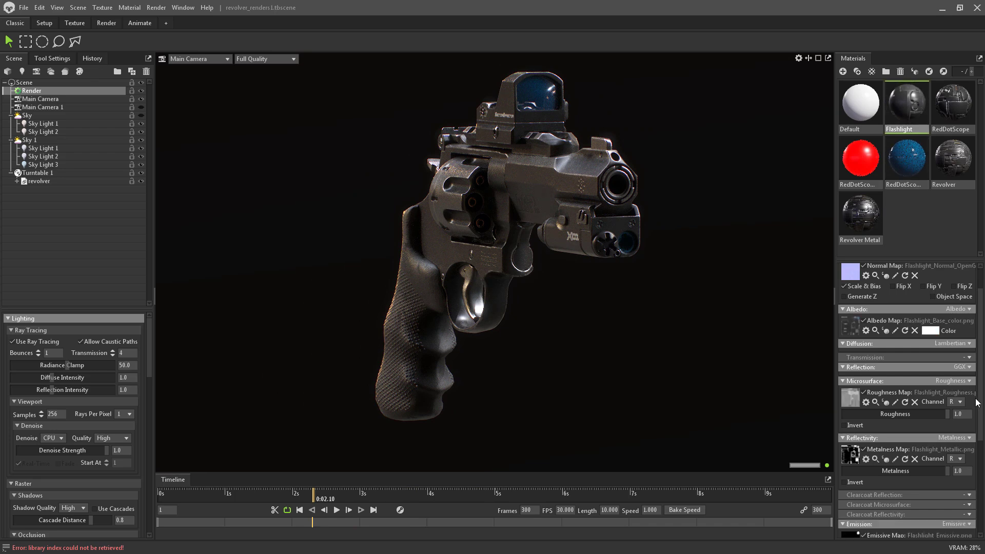
scroll(972, 405, "down", 5)
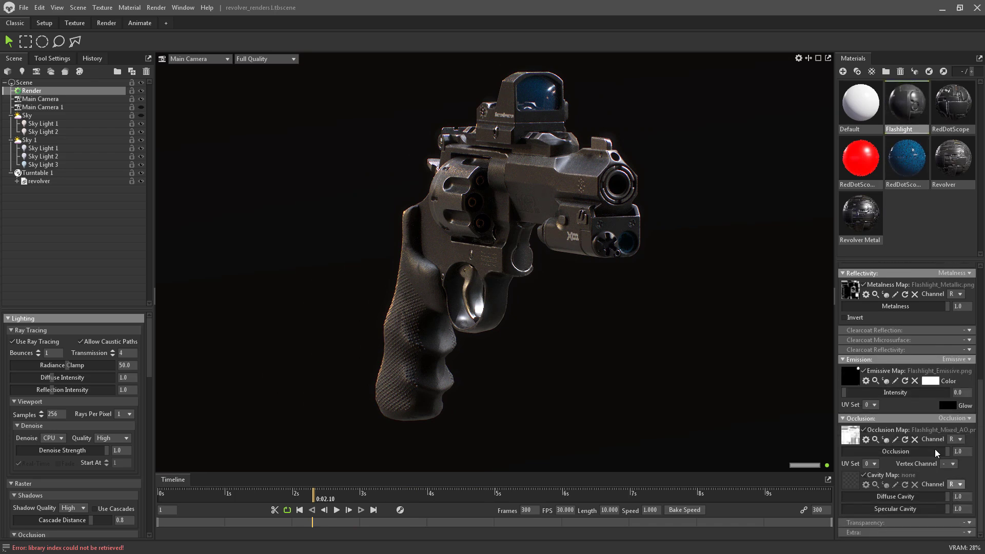
left_click_drag(871, 397, 949, 398)
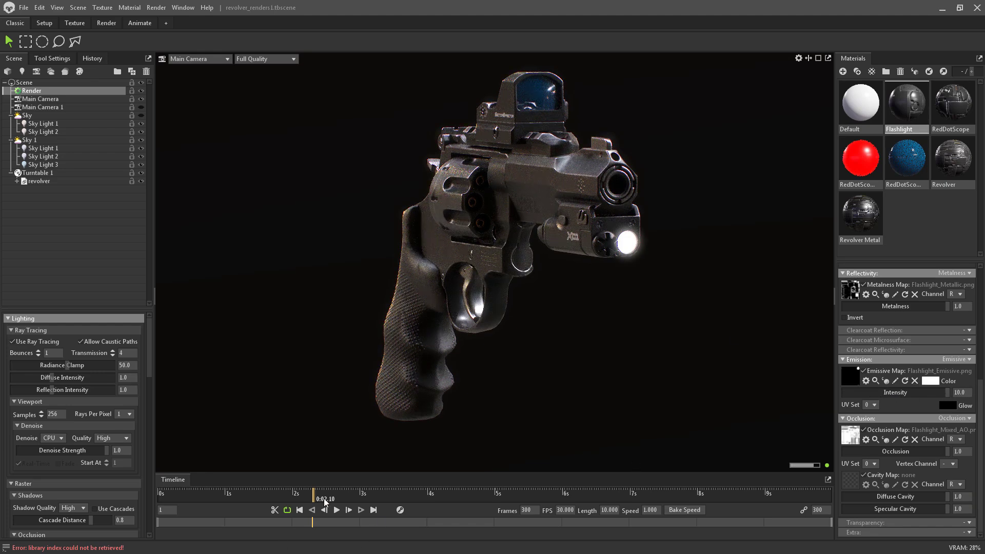
left_click_drag(314, 494, 160, 496)
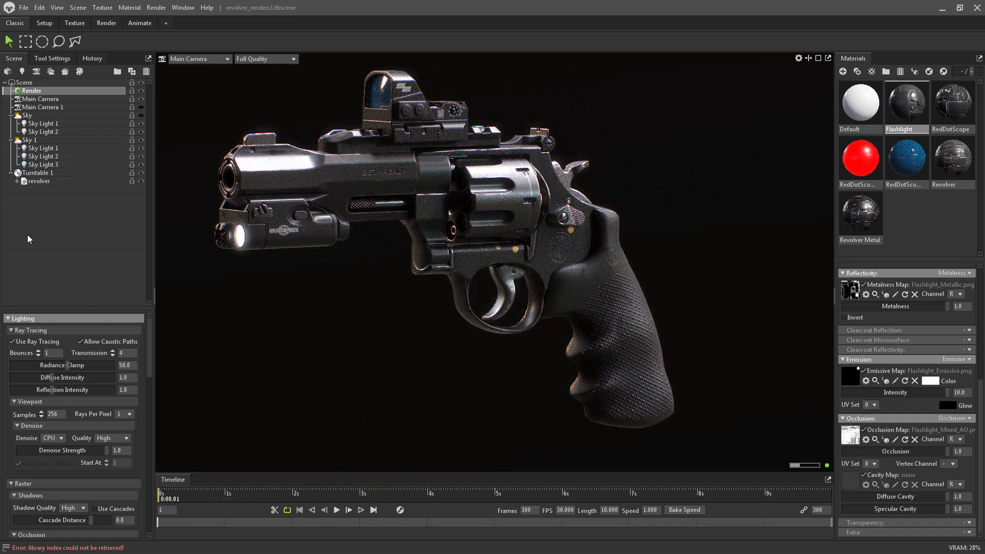
Expand the revolver model's hierarchy and hide the RedDotScope, Flashlight and Rail objects
left_click(18, 181)
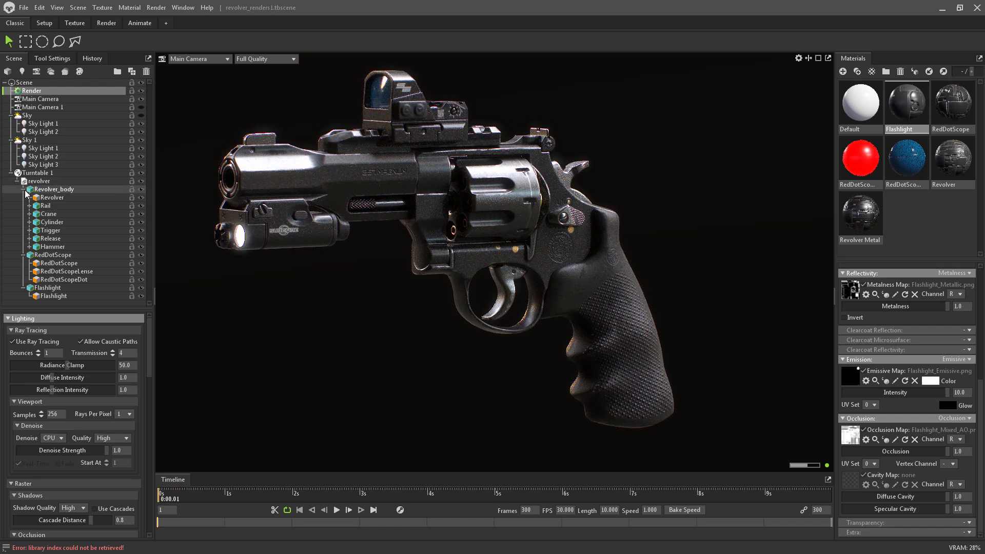
left_click(24, 189)
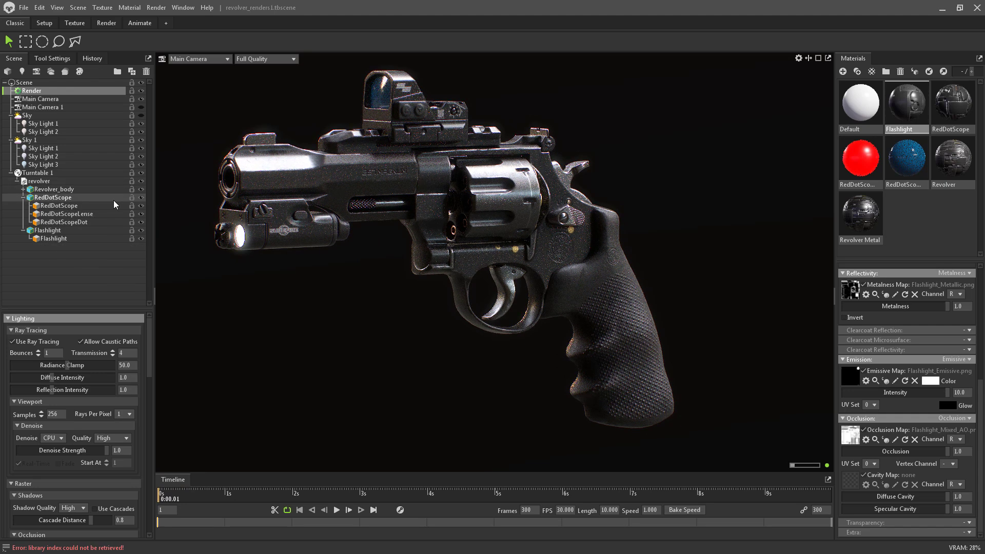
left_click(141, 198)
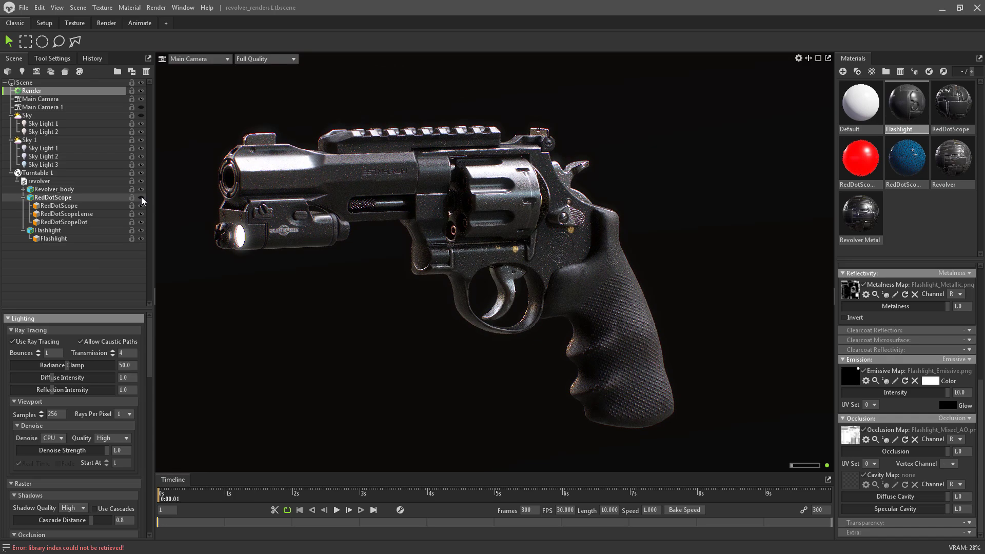
left_click(142, 231)
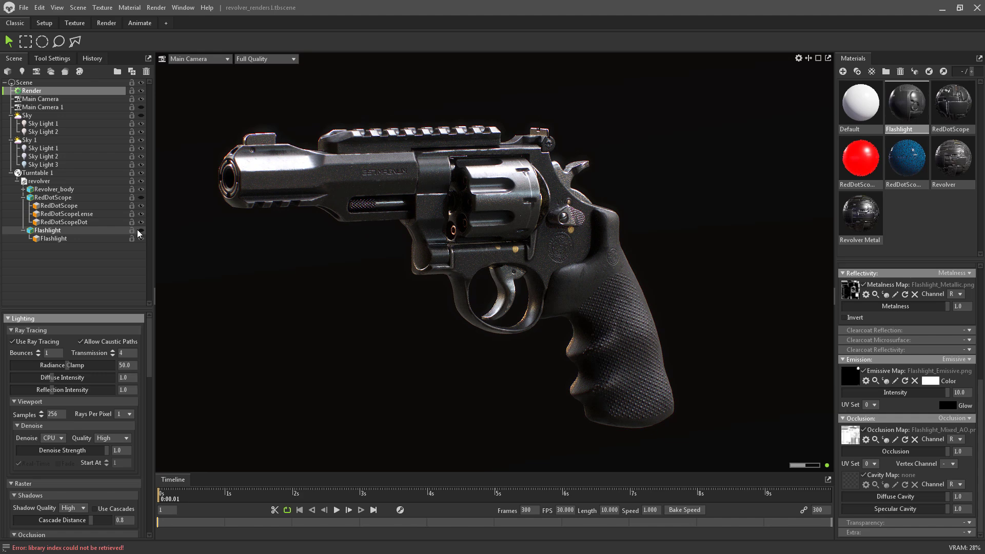
left_click(23, 189)
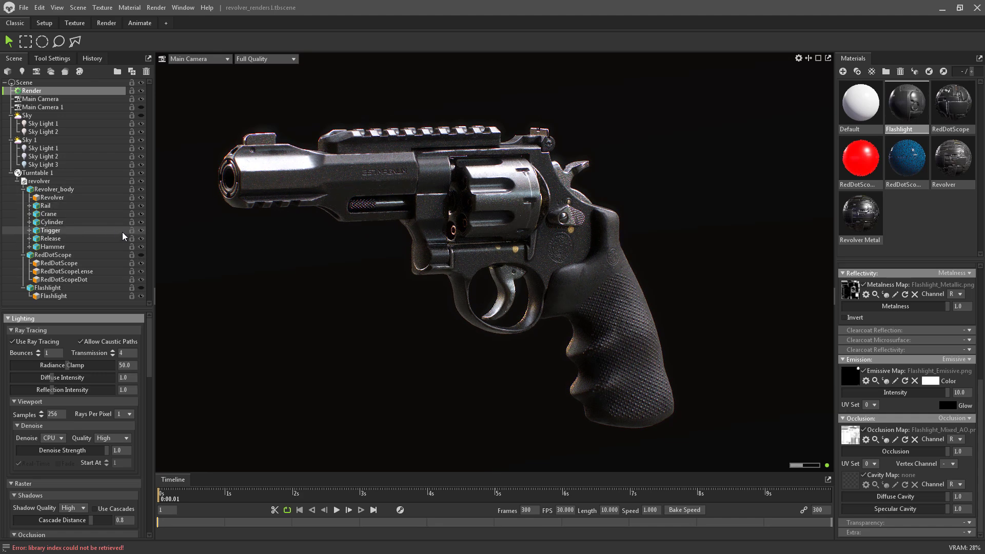
left_click(142, 206)
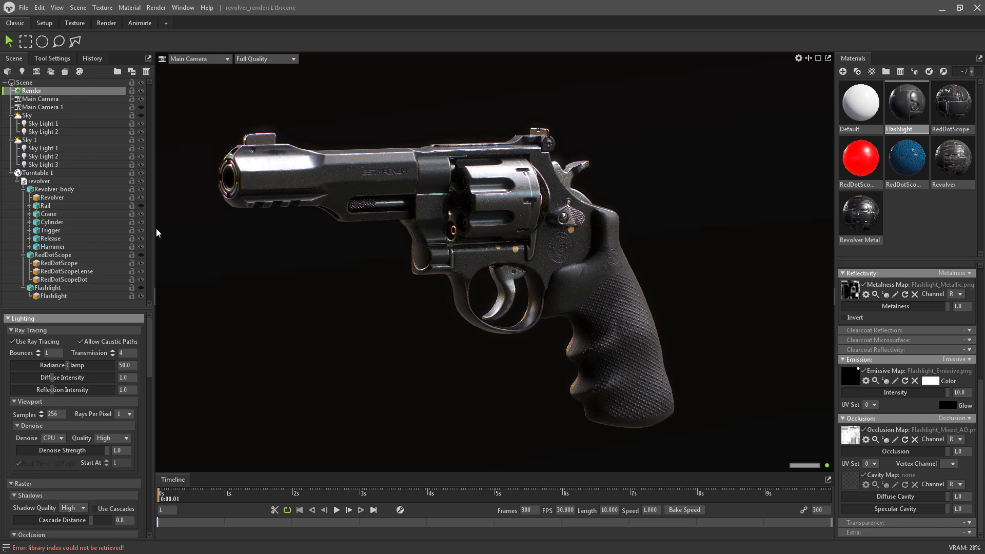
Make the Rail, RedDotScope and Flashlight objects visible again
left_click(142, 206)
left_click(141, 255)
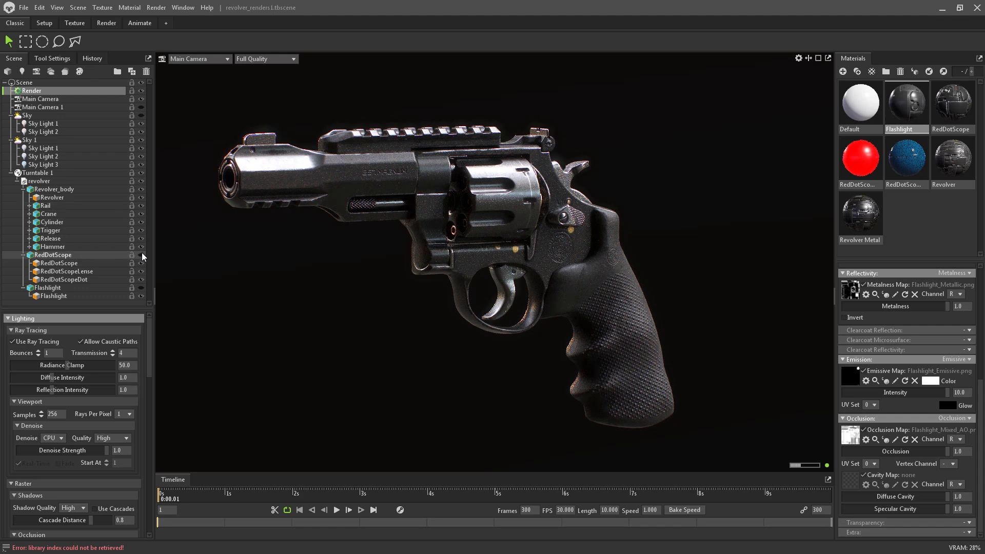
left_click(142, 288)
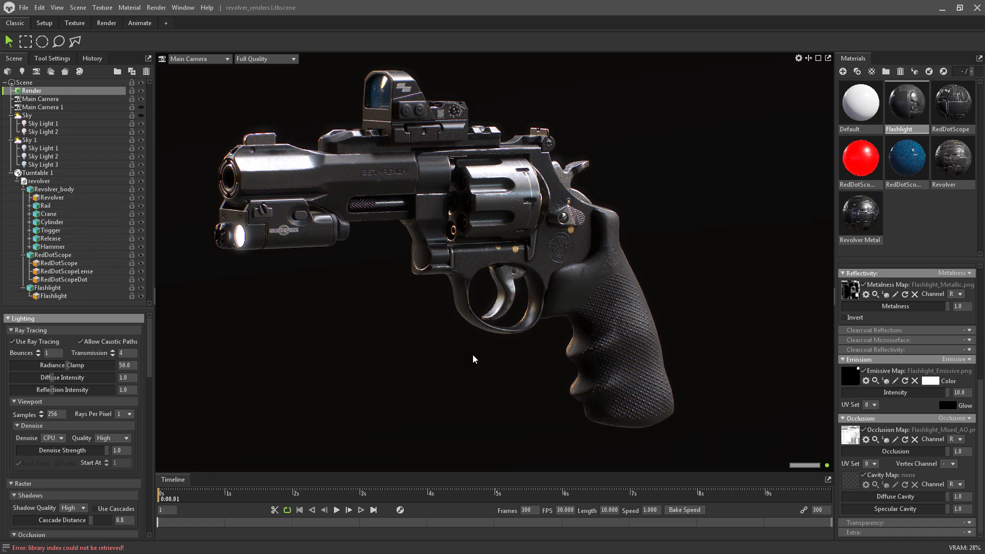
Rotate the Sky 1 light to 815 with the turntable at 0:03.29, then return the animation to its start
left_click(30, 140)
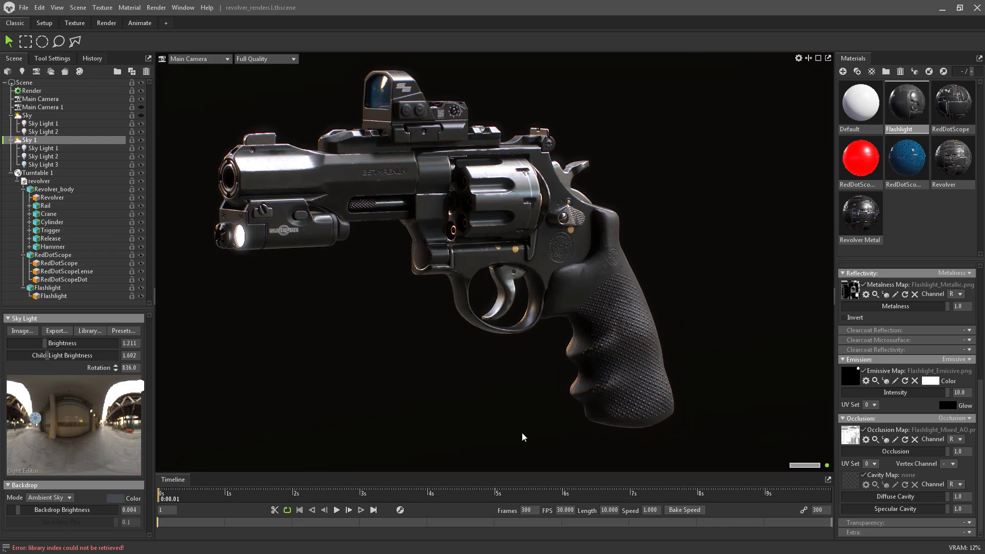
left_click_drag(169, 496, 426, 494)
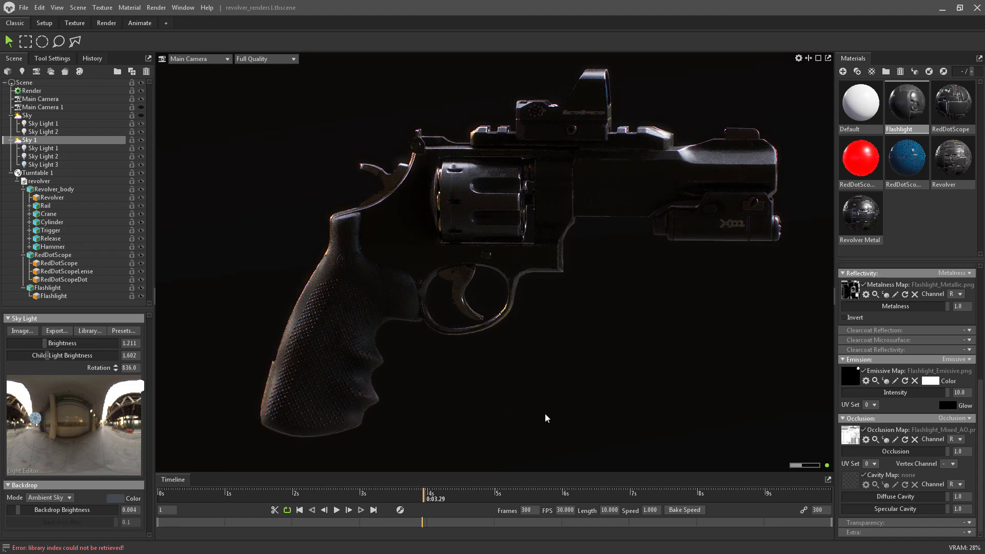
left_click_drag(545, 422, 488, 408, "shift")
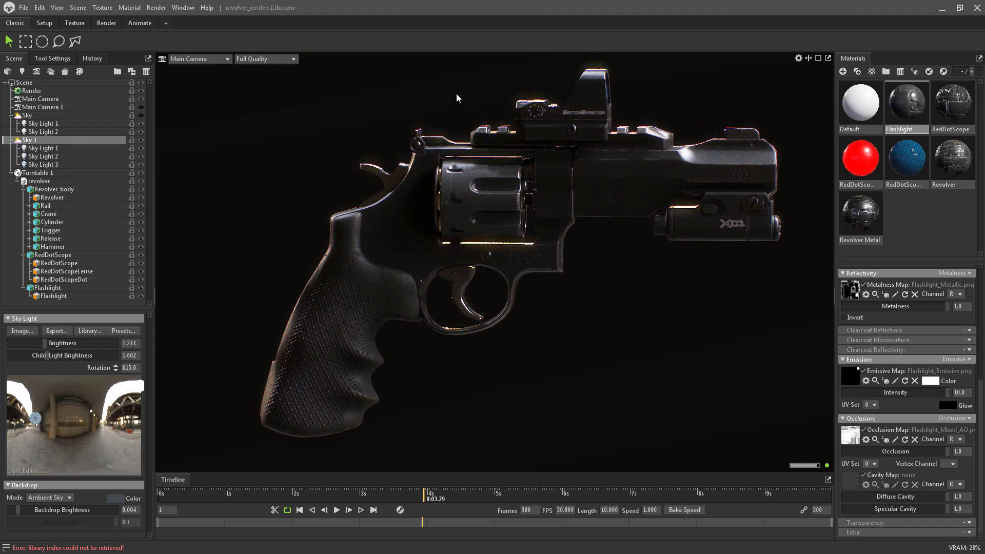
left_click_drag(426, 498, 154, 499)
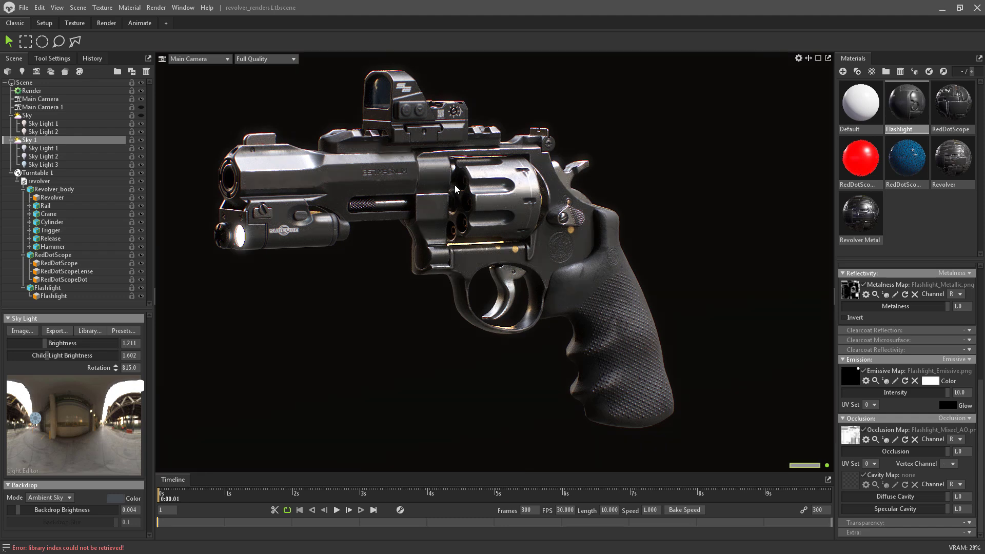
Try the Blurred Sky backdrop mode on Sky 1 with a backdrop brightness of 0.018
left_click(57, 499)
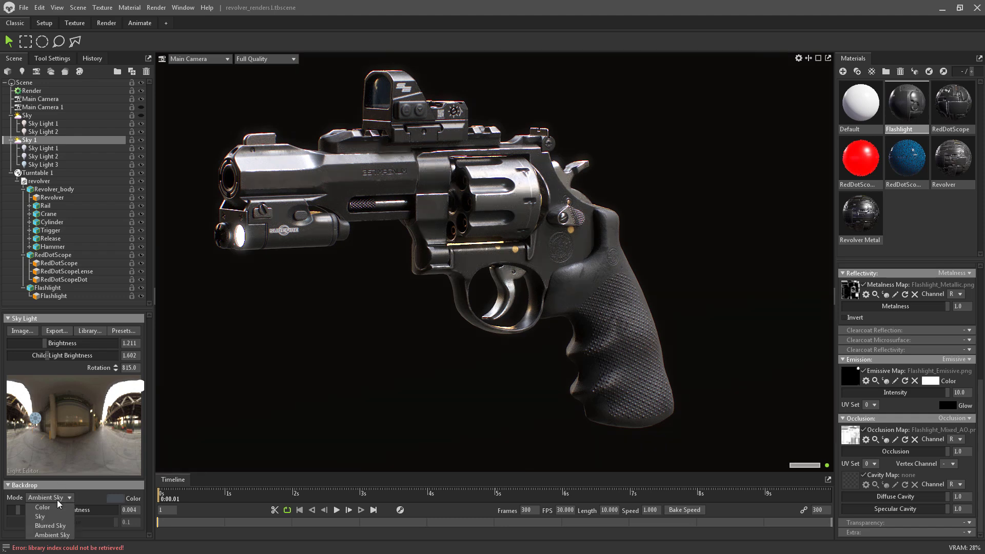
left_click(50, 526)
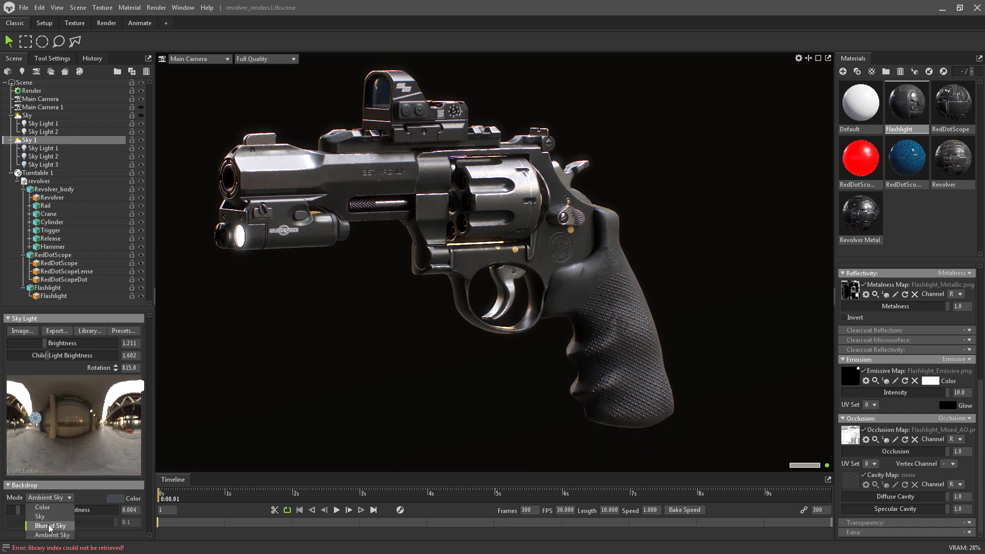
left_click_drag(21, 509, 21, 509)
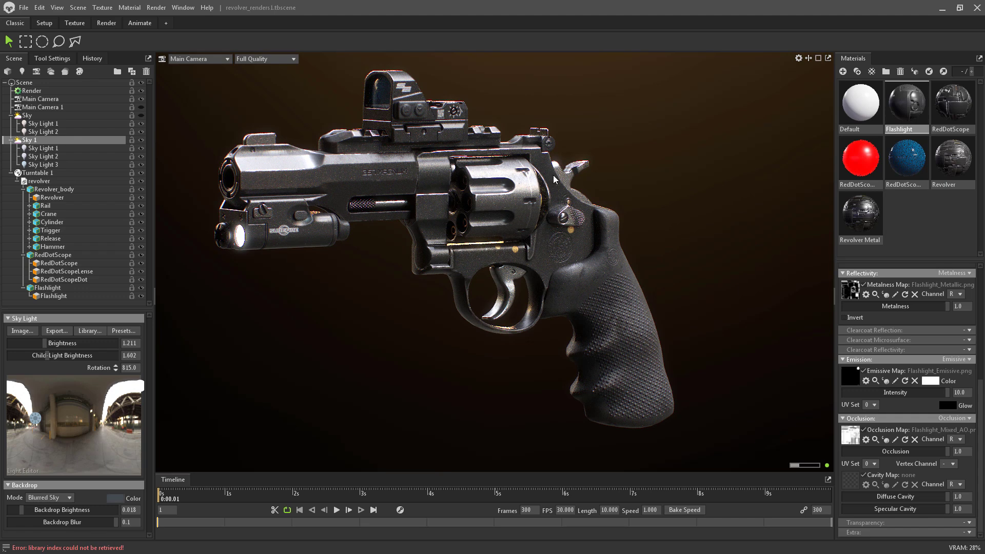
Switch Sky 1's backdrop mode back to Ambient Sky and set the backdrop brightness to 0.004
left_click(49, 497)
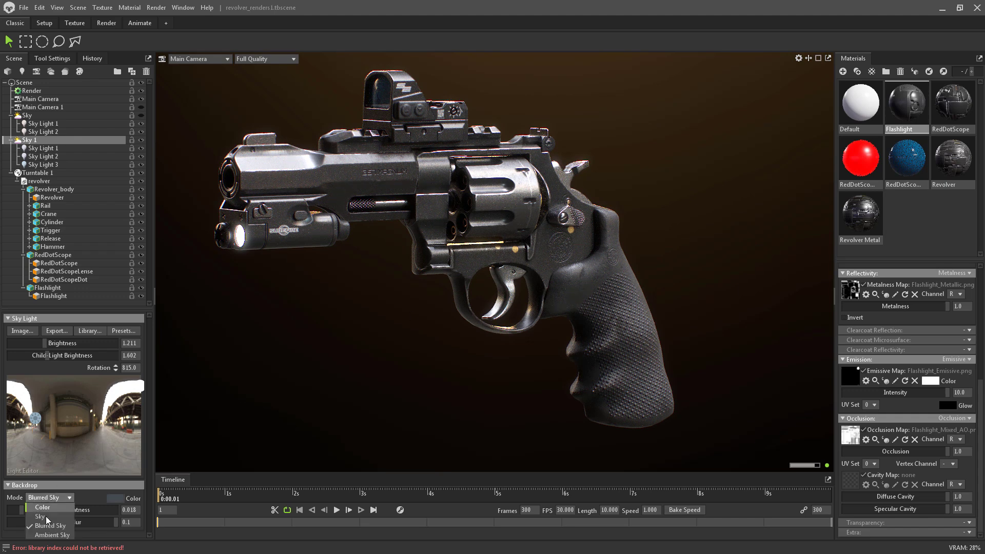
left_click(50, 535)
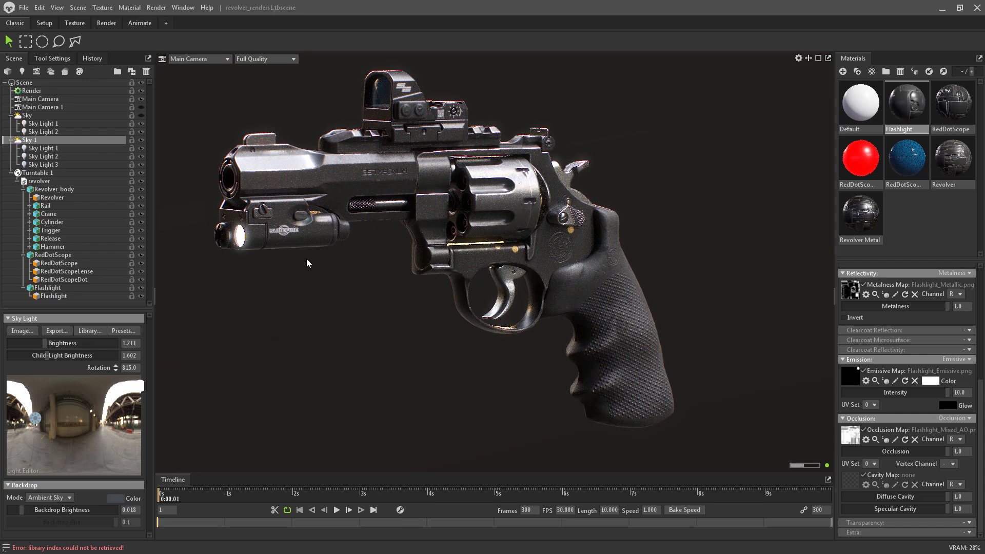
left_click_drag(24, 513, 18, 510)
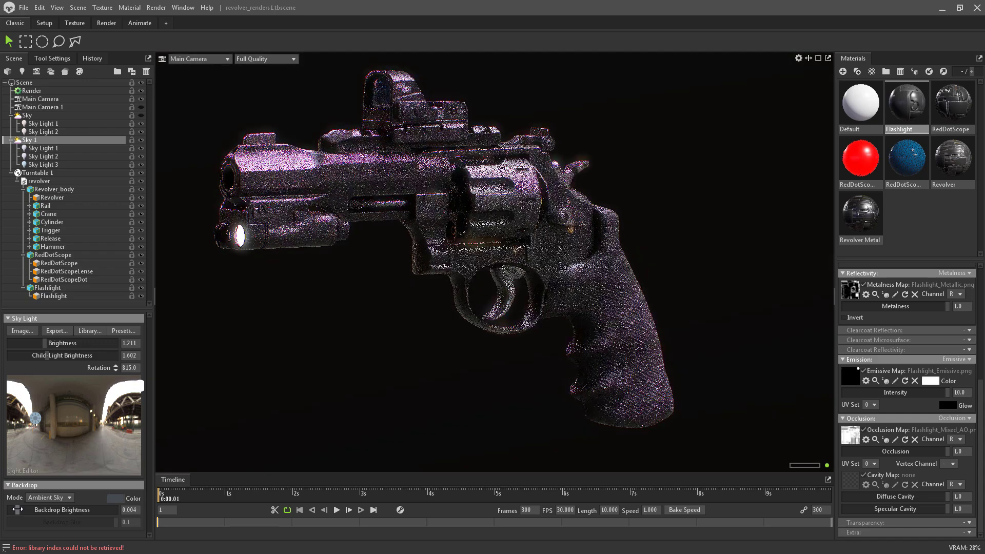
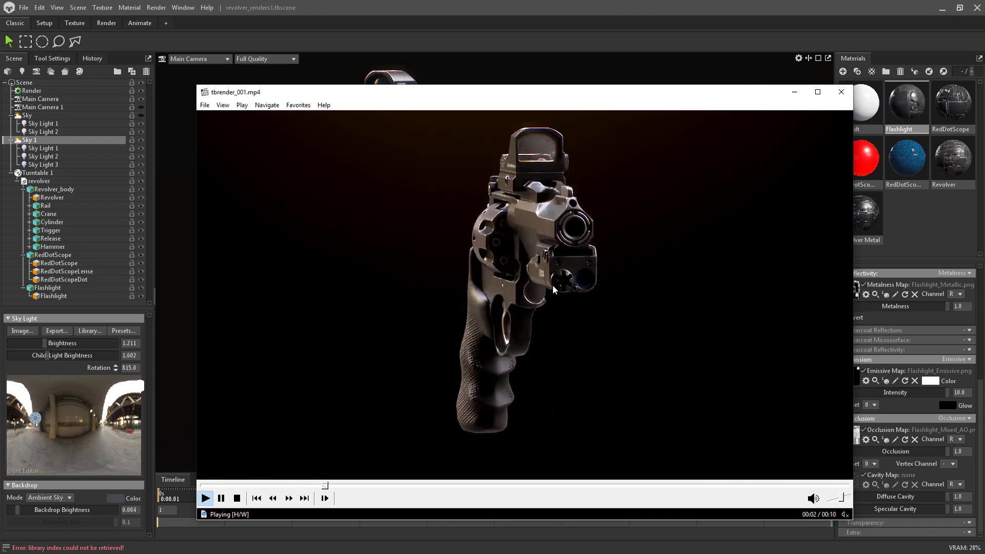
Dismiss the rendered video, try a Sky 1 rotation of 790.5 at different turntable angles, and restore the rotation to 815
left_click(795, 94)
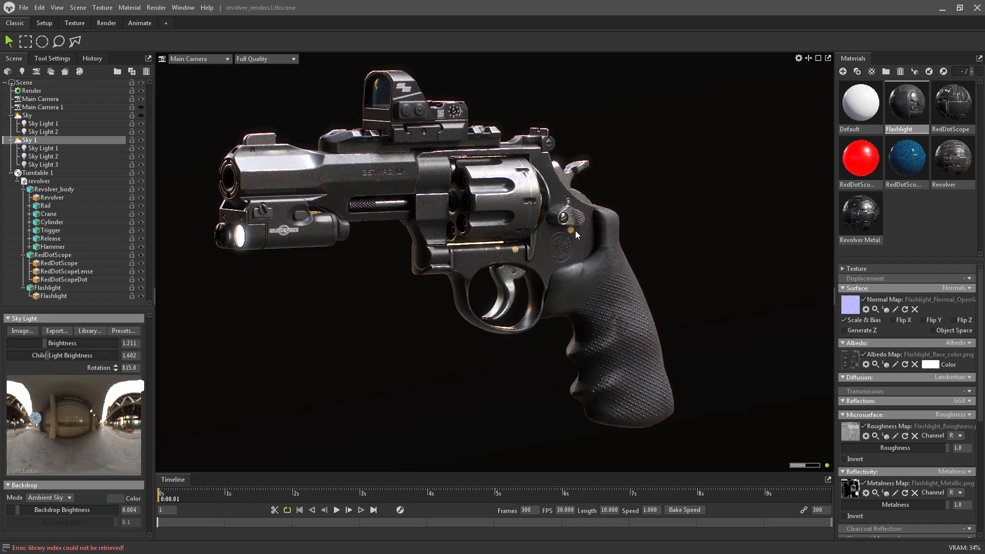
left_click_drag(172, 497, 423, 484)
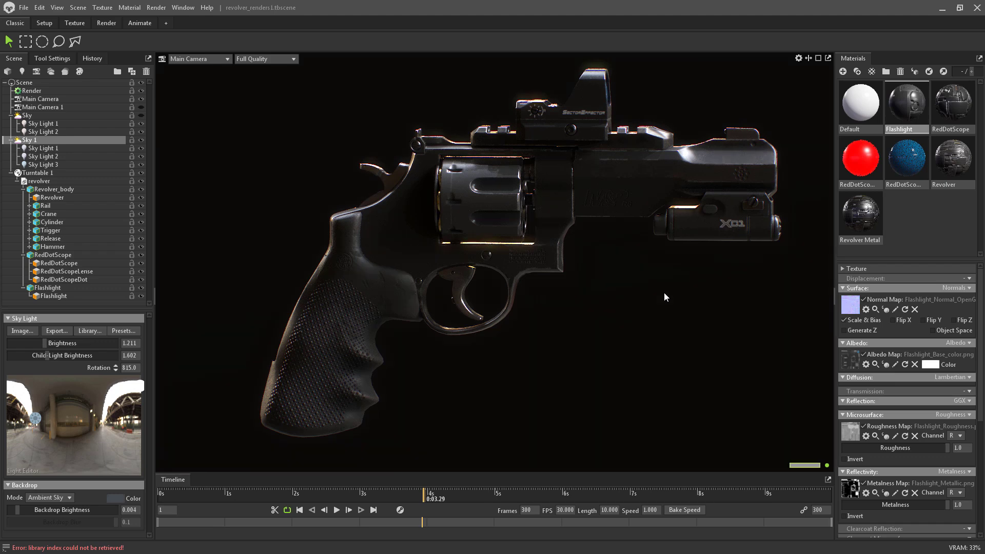
left_click_drag(710, 318, 677, 316, "shift")
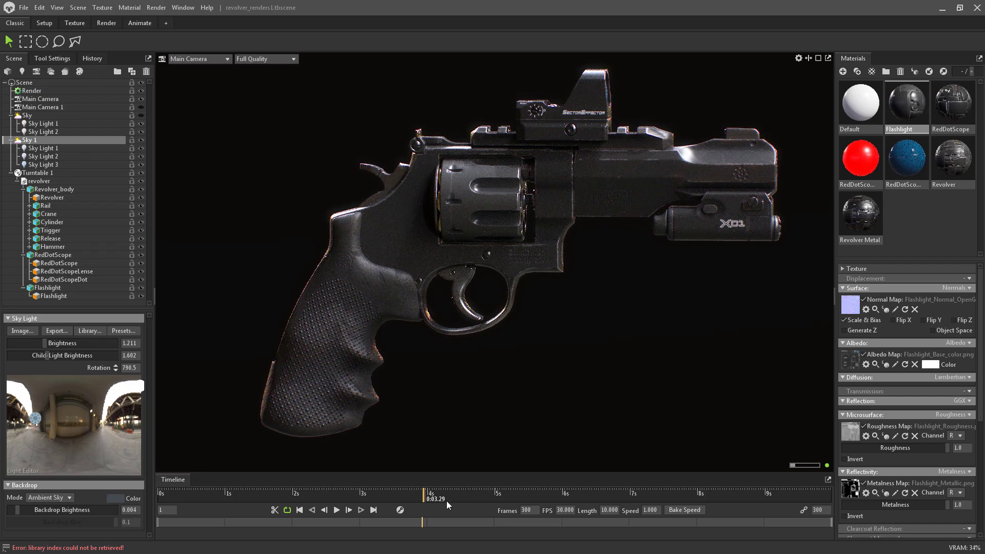
left_click_drag(425, 493, 764, 420)
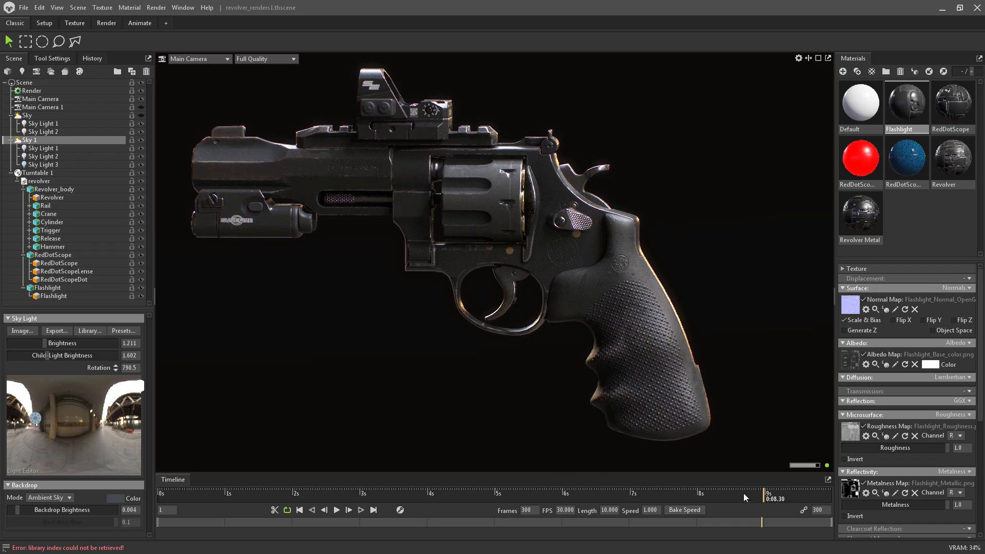
left_click(692, 493)
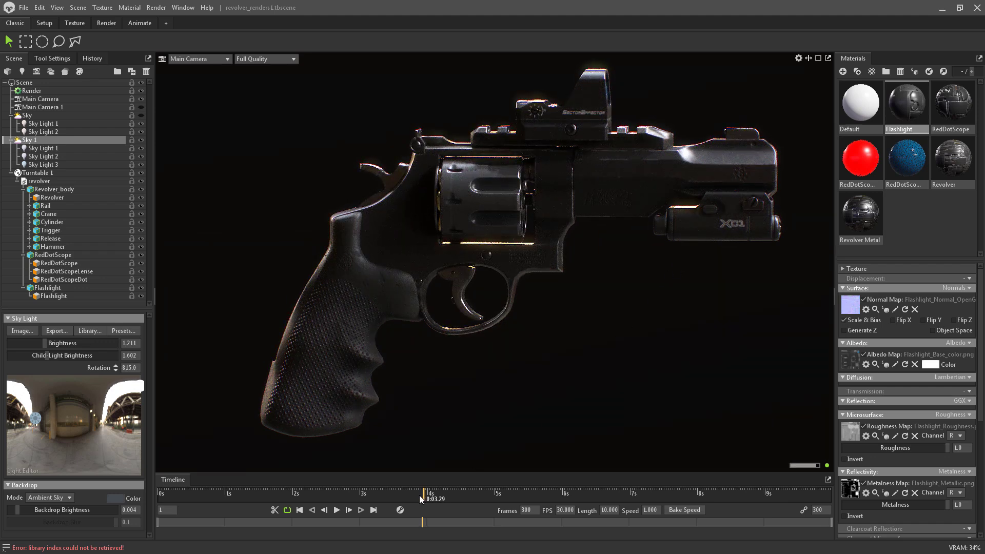
left_click_drag(423, 495, 147, 484)
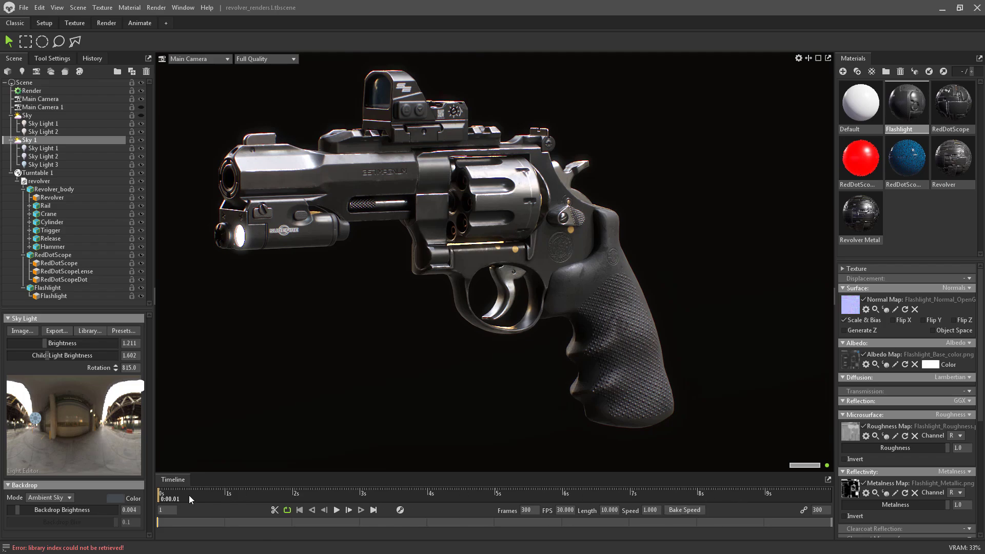
Move the animation to 0:09.05, set Sky 1's rotation to 789 and check the lighting on the revolver from several camera angles
left_click_drag(163, 497, 774, 448)
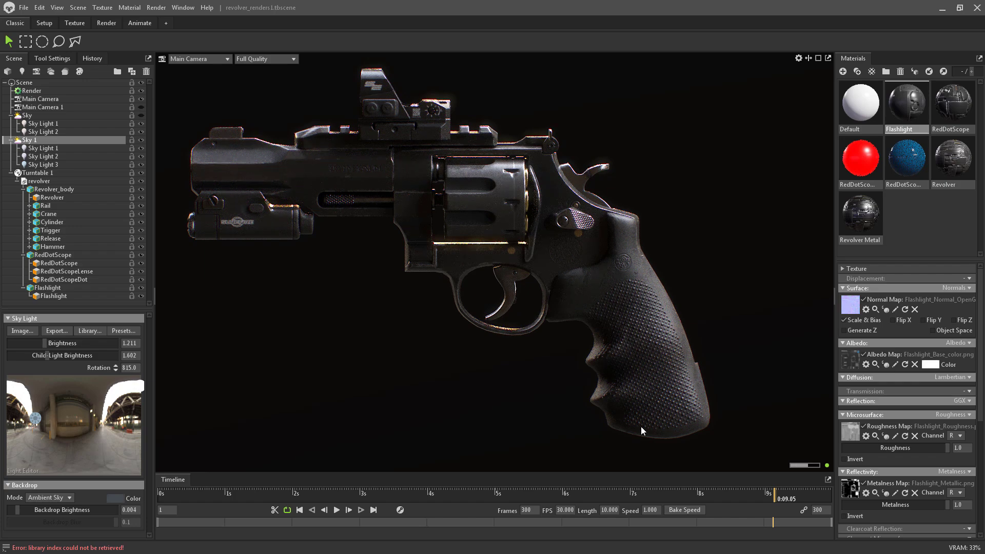
mouse_move(378, 325)
left_mouse_down()
mouse_move(438, 300)
mouse_move(445, 281)
mouse_move(465, 306)
mouse_move(520, 301)
mouse_move(414, 336)
mouse_move(365, 328)
left_mouse_up()
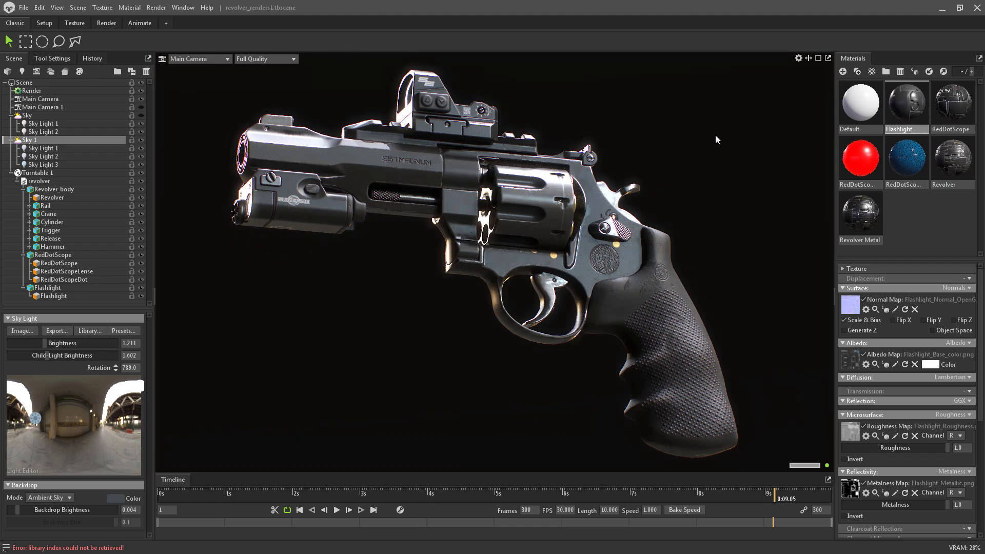
left_click_drag(718, 142, 705, 158)
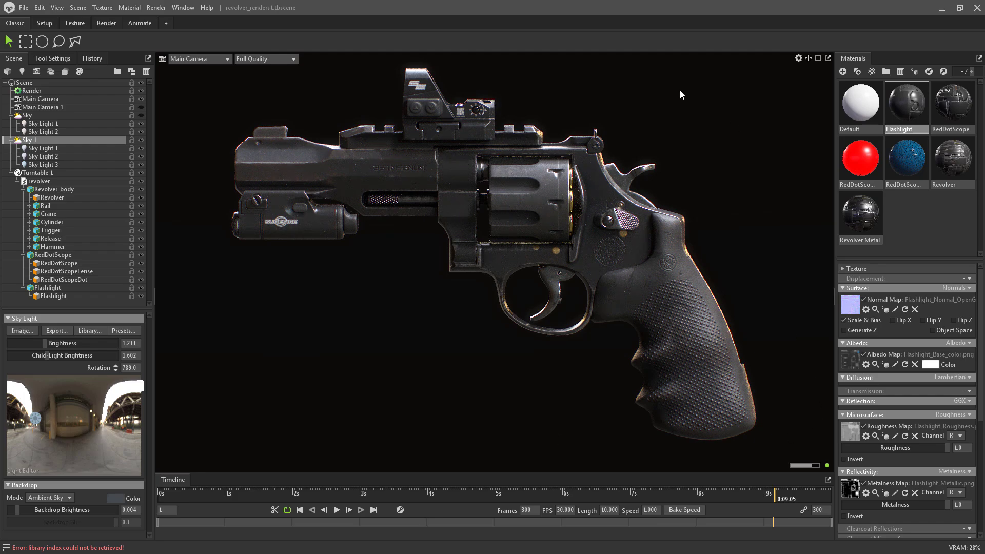
left_click_drag(495, 405, 521, 365)
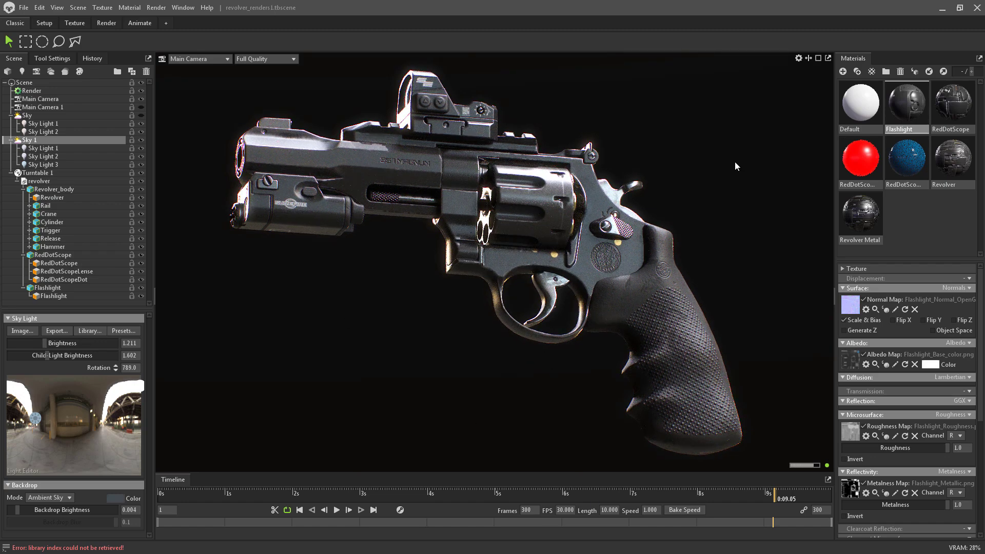
left_click_drag(763, 146, 704, 229)
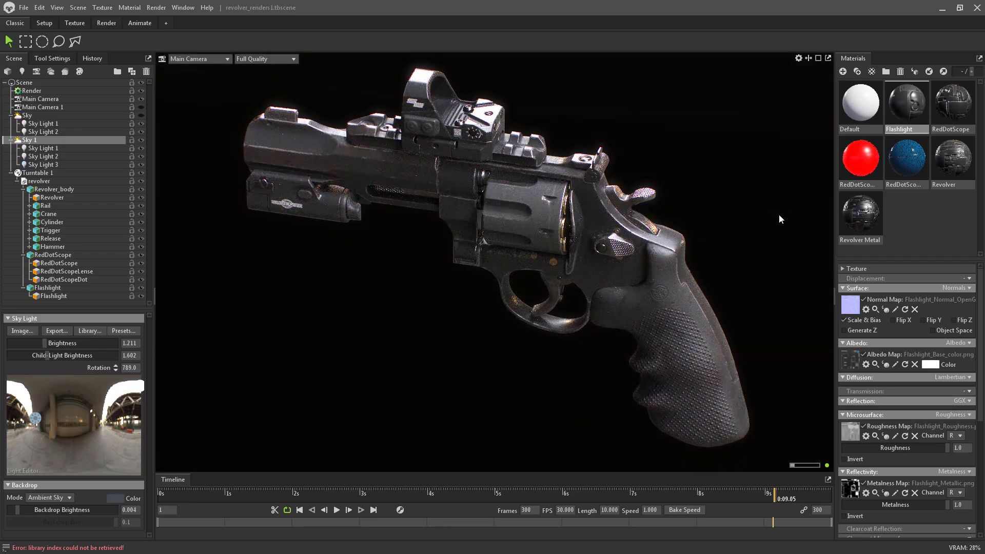
Adjust Sky 1's rotation through 547.5 to 810.5 and frame a close-up of the revolver's barrel, scope and flashlight
left_click_drag(768, 239, 523, 230, "shift")
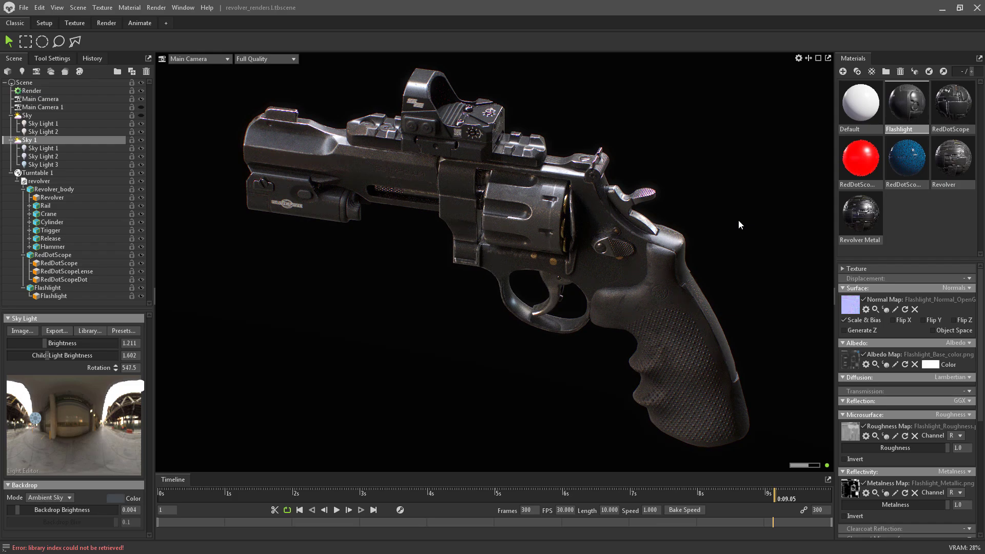
left_click_drag(403, 365, 490, 300)
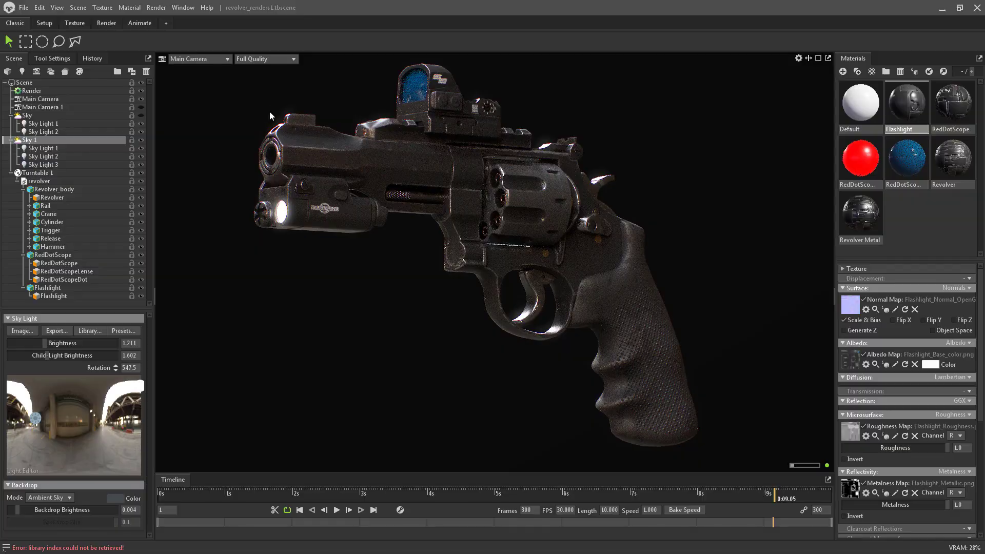
scroll(293, 109, "up", 4)
middle_click_drag(309, 125, 478, 306)
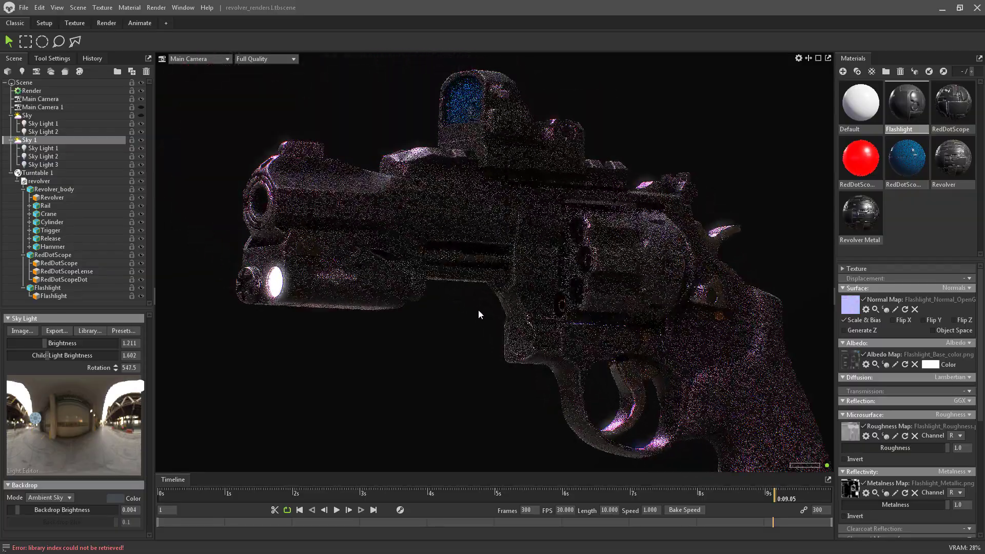
left_click_drag(422, 385, 693, 373, "shift")
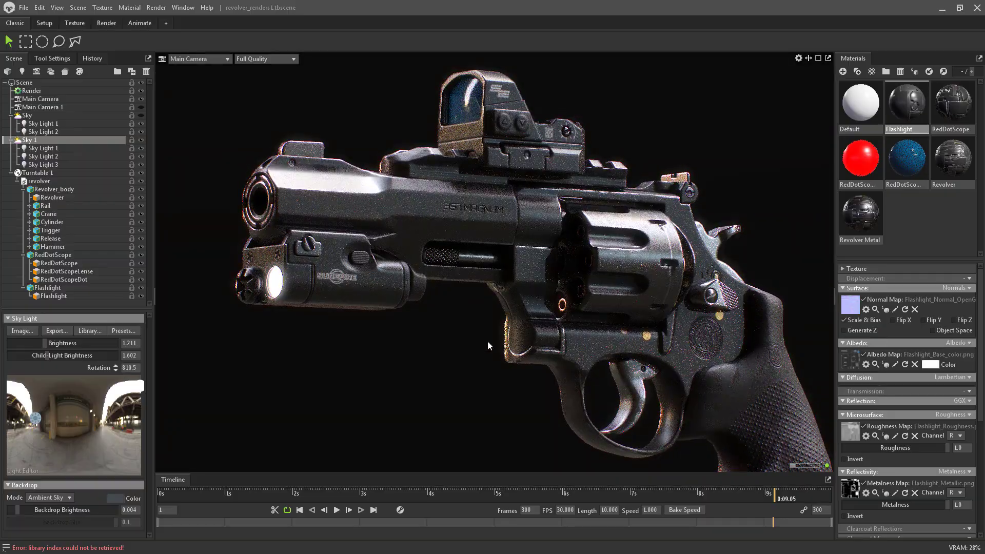
scroll(363, 290, "up", 3)
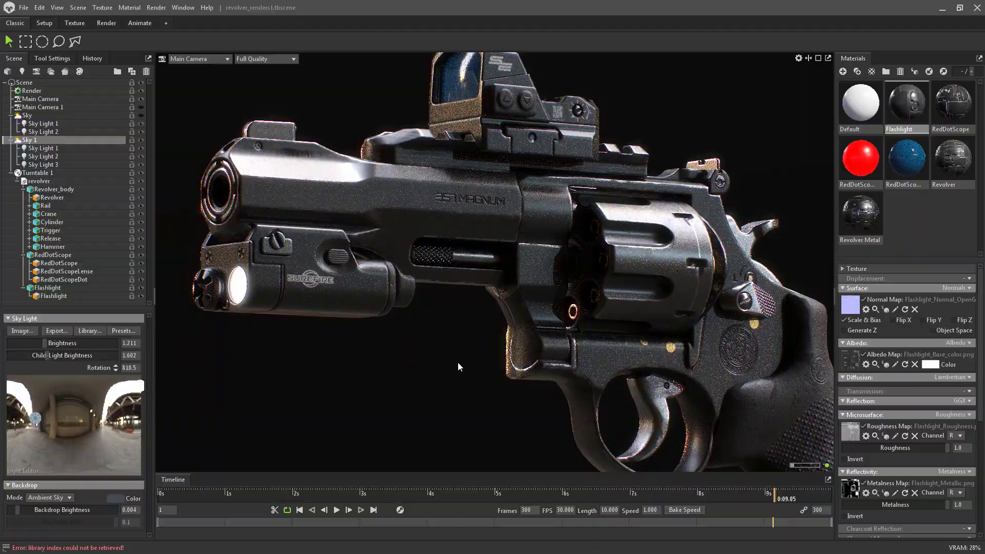
Set Sky 1's rotation to 813.5 and frame a tighter three-quarter front view of the revolver's barrel and flashlight
left_click_drag(445, 353, 464, 350, "shift")
middle_click_drag(464, 350, 477, 377)
scroll(477, 377, "up", 3)
left_click_drag(477, 376, 242, 299)
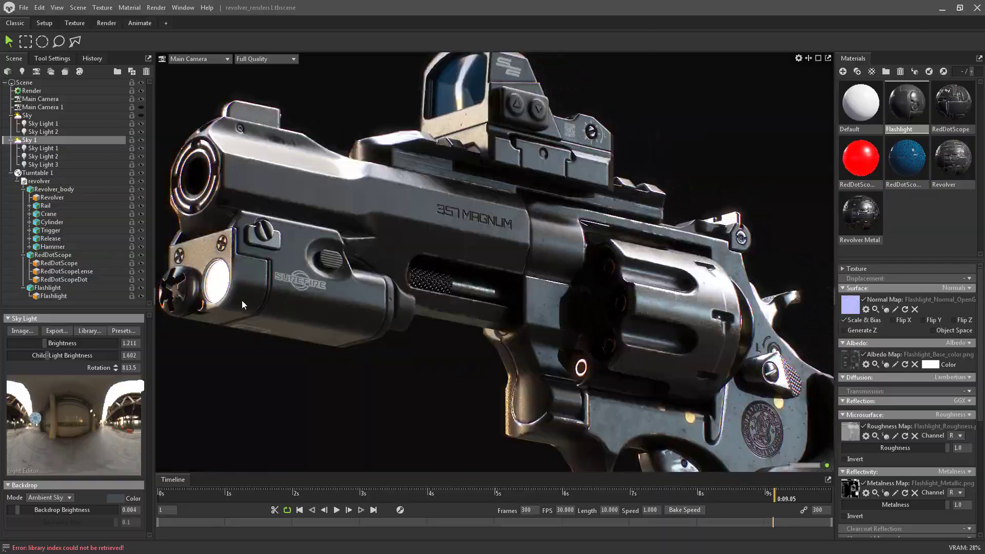
Widen the Main Camera's field of view, first to 13.37 and then further, and reframe the revolver's barrel, scope and flashlight
left_click(52, 100)
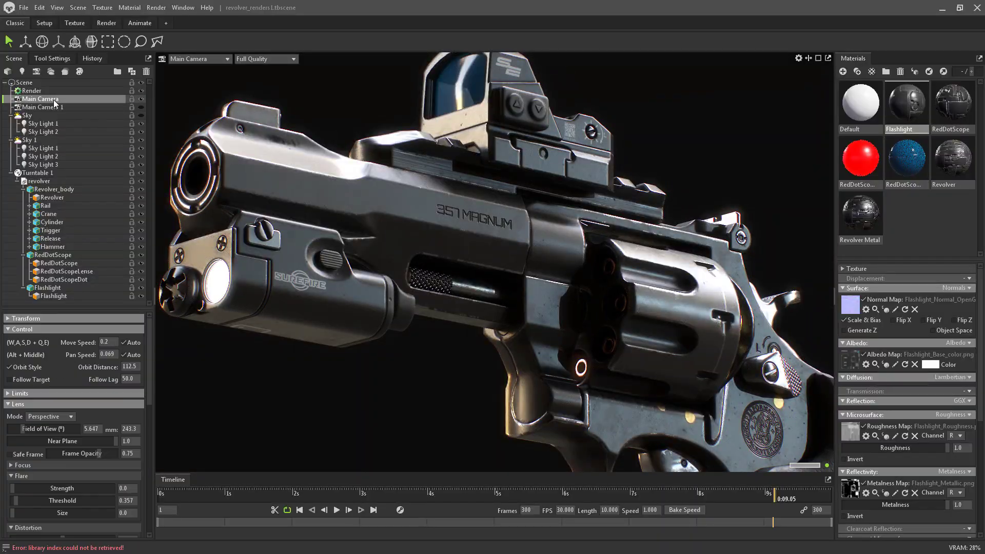
left_click_drag(26, 428, 85, 439)
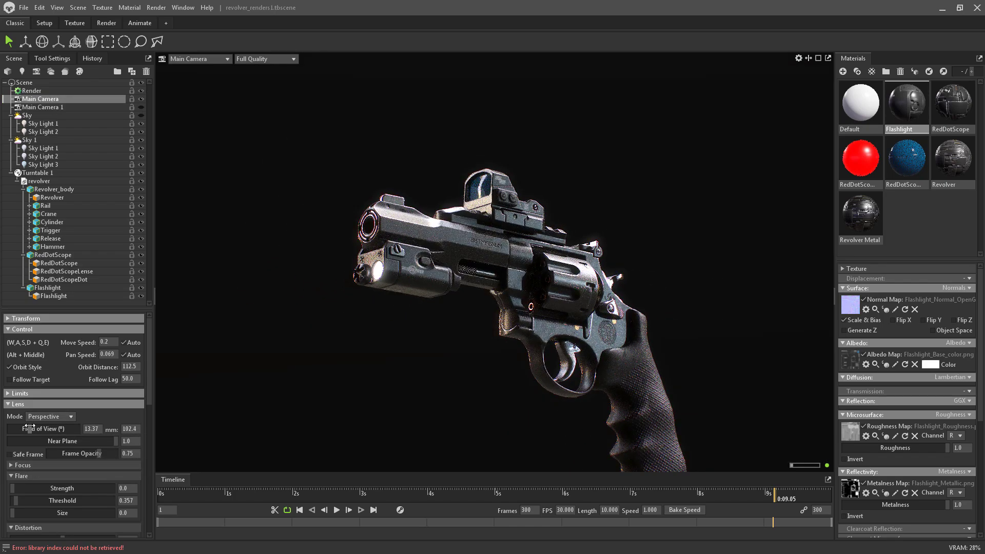
right_click_drag(246, 295, 276, 367, "alt")
left_click_drag(278, 367, 291, 375, "alt")
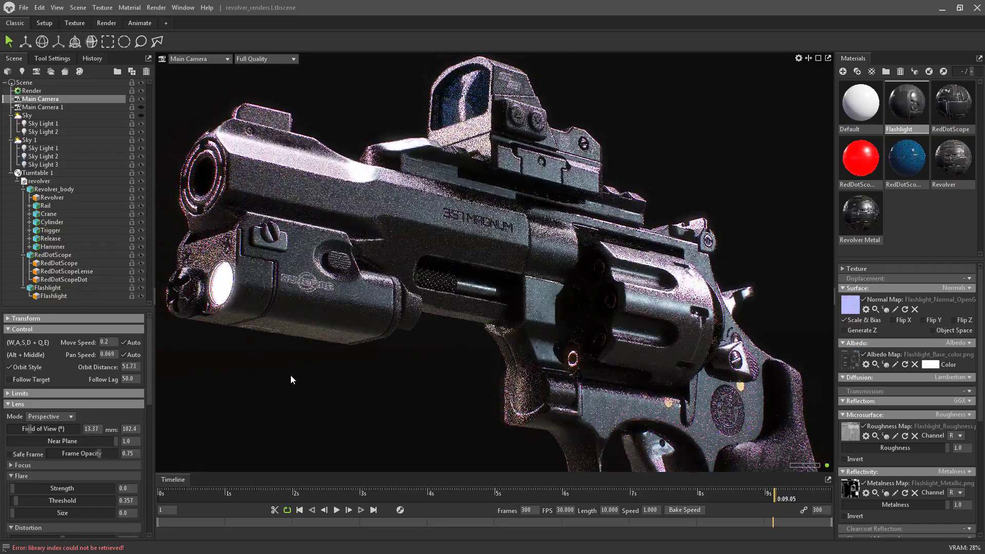
left_click_drag(32, 430, 81, 427)
right_click_drag(276, 393, 286, 415, "alt")
middle_click_drag(319, 416, 349, 420, "alt")
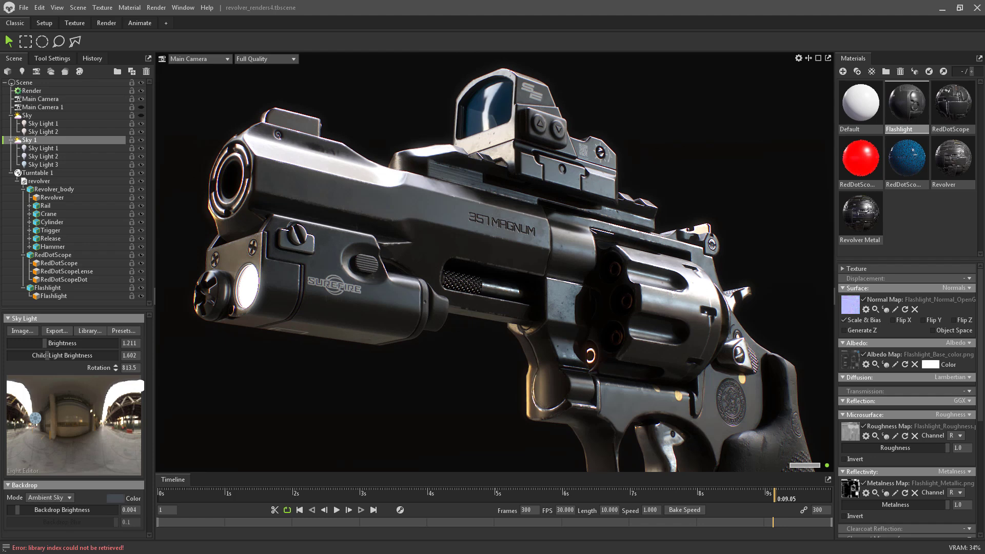
Consult reference photo 4.jpg, orbit to a similar rear three-quarter view of the revolver and set Sky 1's rotation to 891.5
left_click_drag(984, 188, 500, 141)
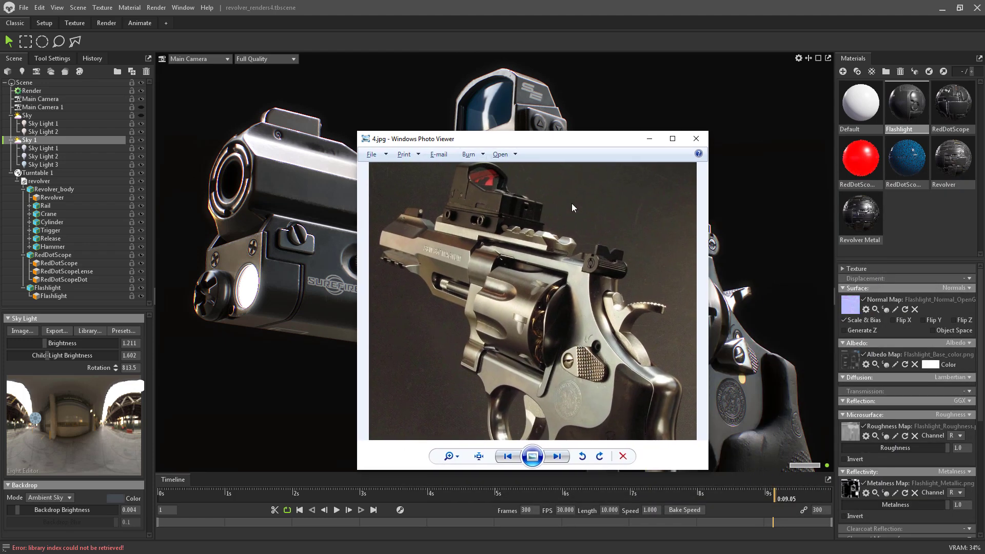
left_click_drag(557, 142, 984, 163)
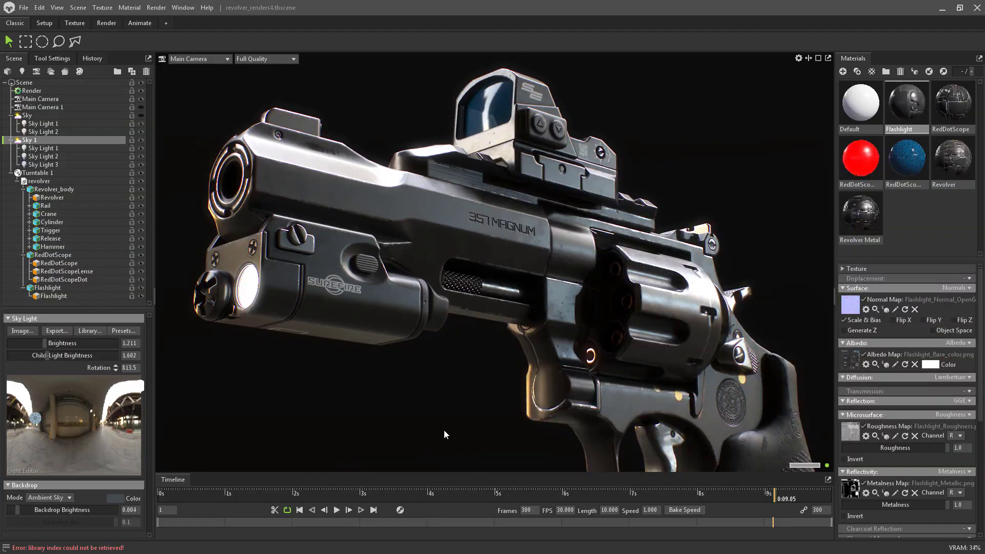
left_click(414, 424)
left_click_drag(493, 417, 573, 338)
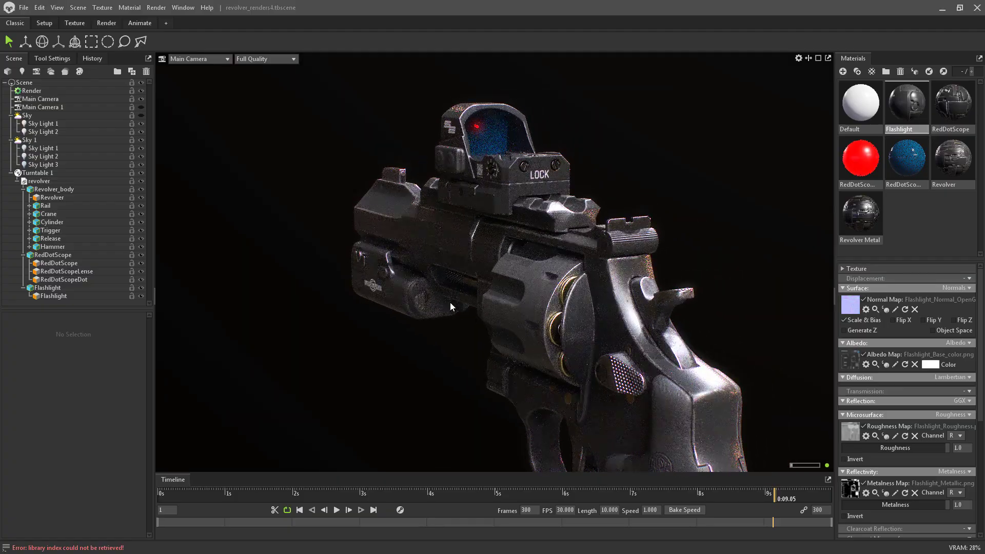
left_click_drag(200, 217, 288, 210, "shift")
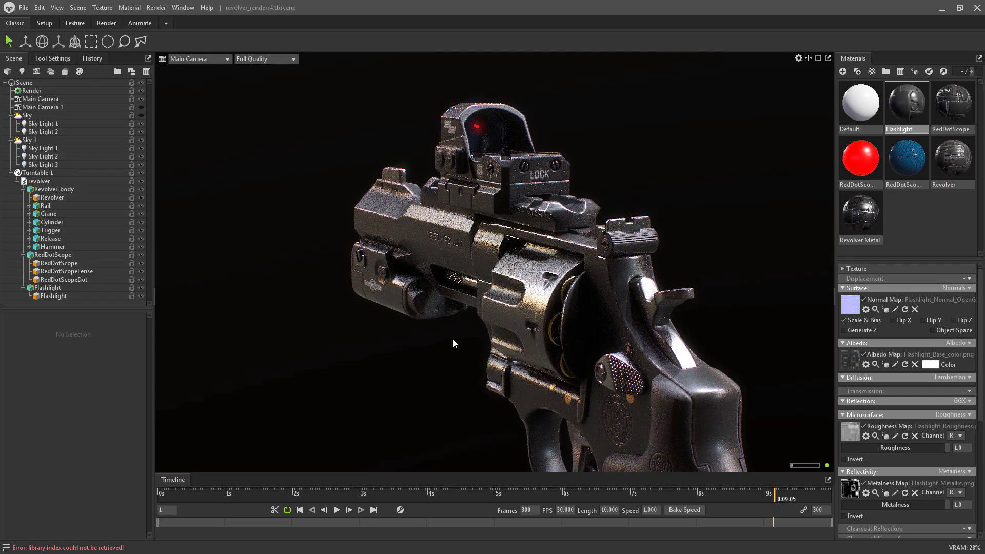
Rotate the whole revolver model to tilt it like the gun in the reference photo
left_click(57, 182)
key("e")
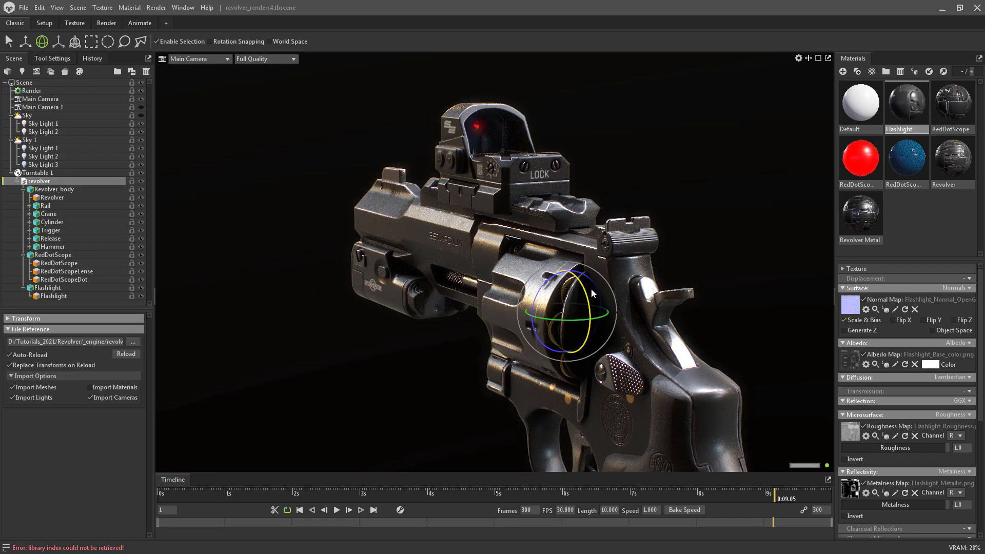
left_click_drag(594, 284, 749, 305)
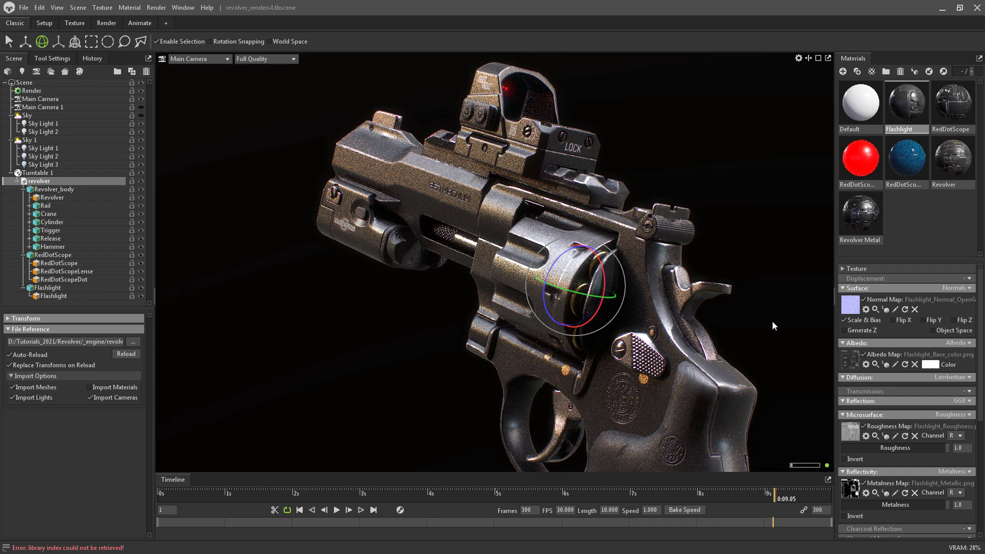
left_click(768, 210)
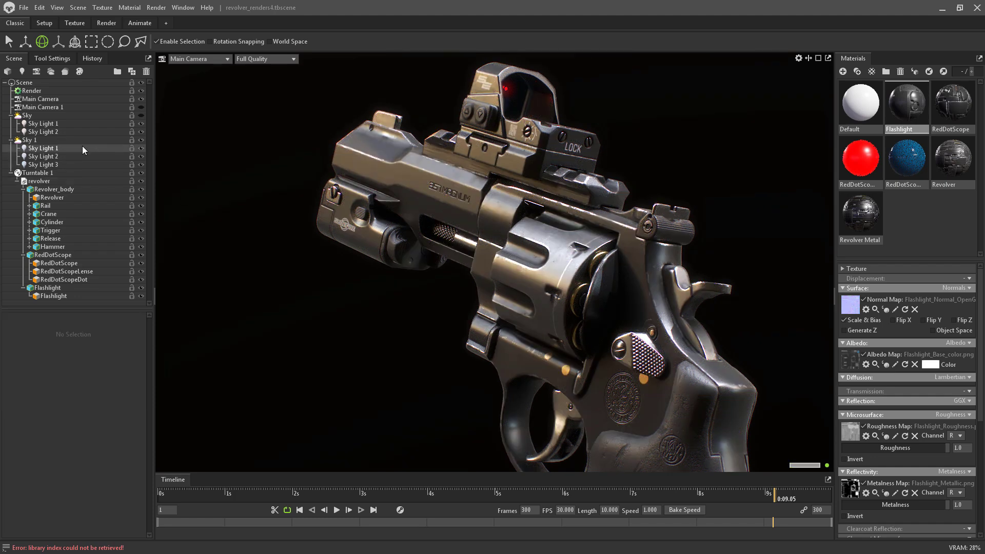
Switch Sky 1's backdrop mode to Blurred Sky and set the backdrop brightness to 0.1
left_click(31, 139)
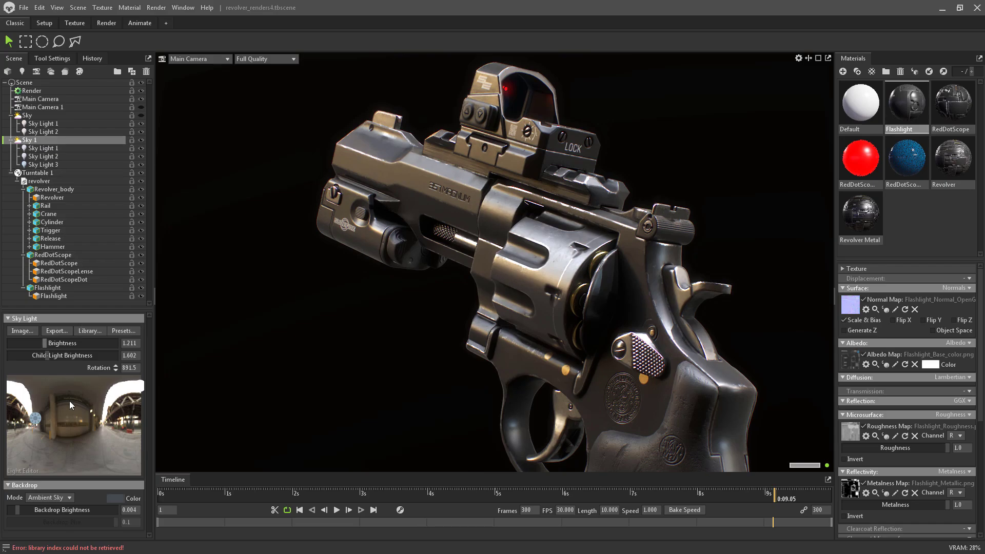
left_click_drag(17, 509, 22, 510)
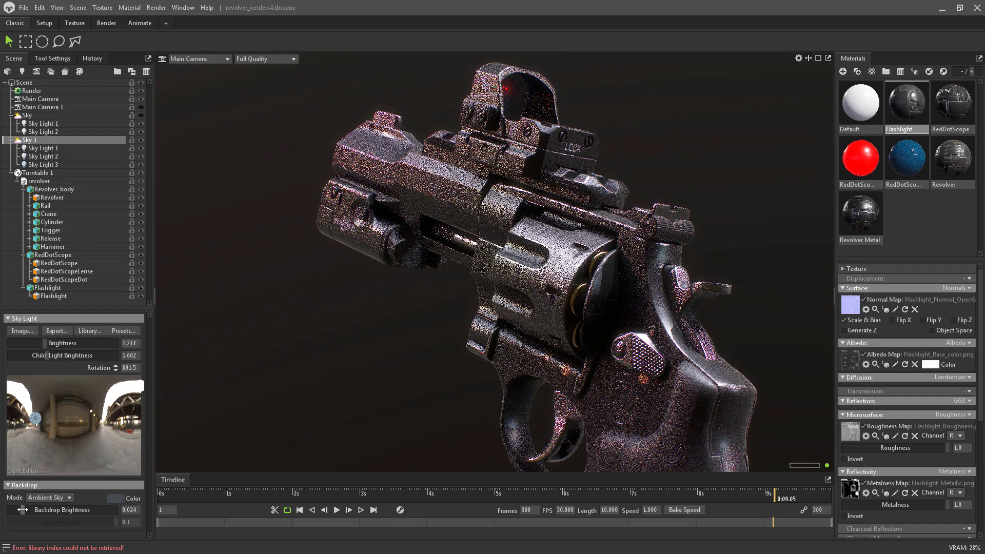
left_click(49, 499)
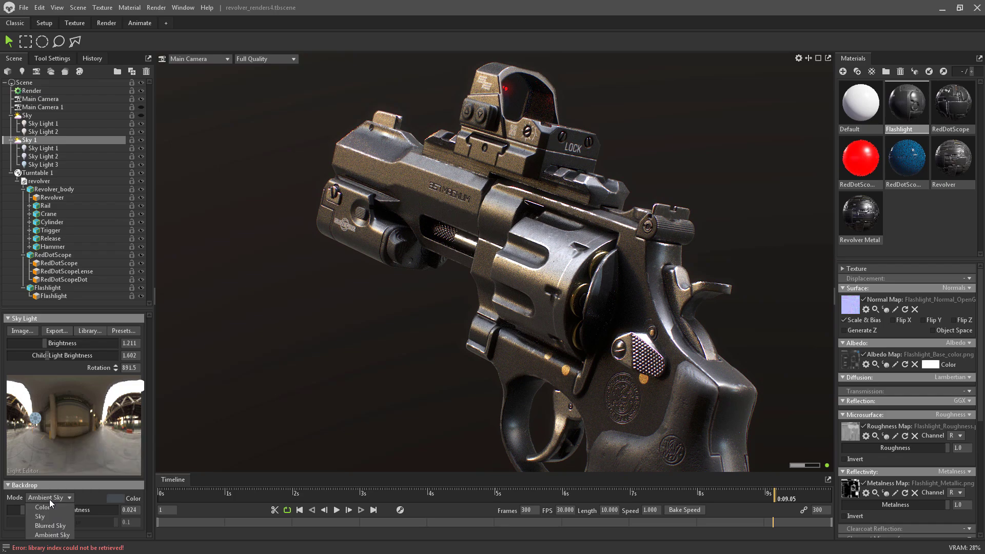
left_click(43, 526)
left_click_drag(26, 510, 28, 510)
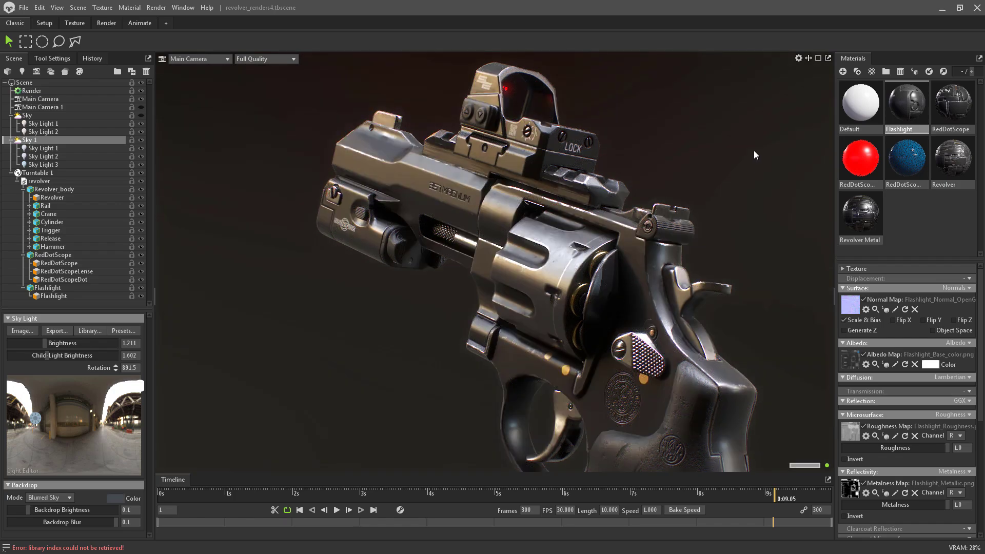
Apply the Revolver Metal material to Revolver_body, adjust the view slightly and compare the result with reference photo 4.jpg
left_click_drag(866, 223, 86, 188)
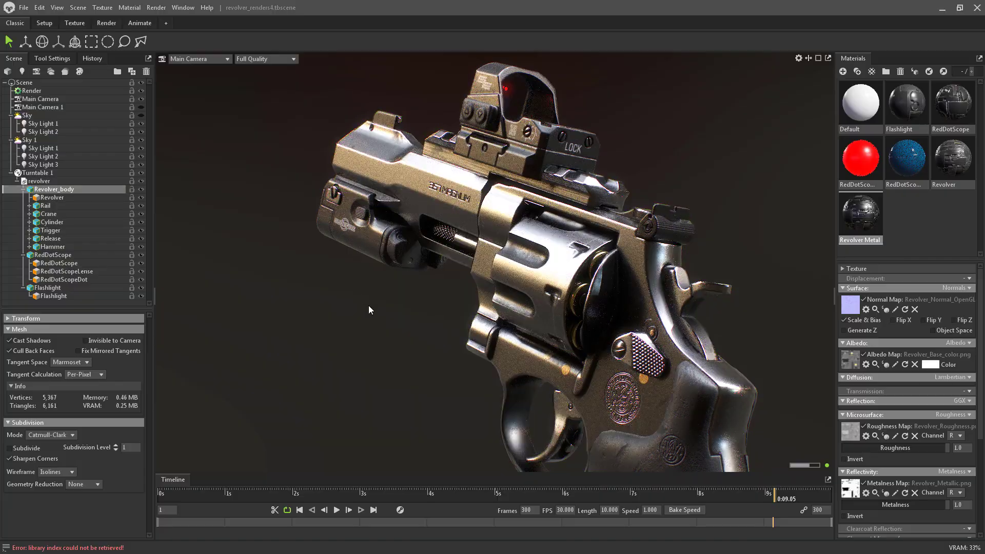
mouse_move(389, 307)
left_mouse_down()
mouse_move(359, 323)
mouse_move(360, 355)
left_mouse_up()
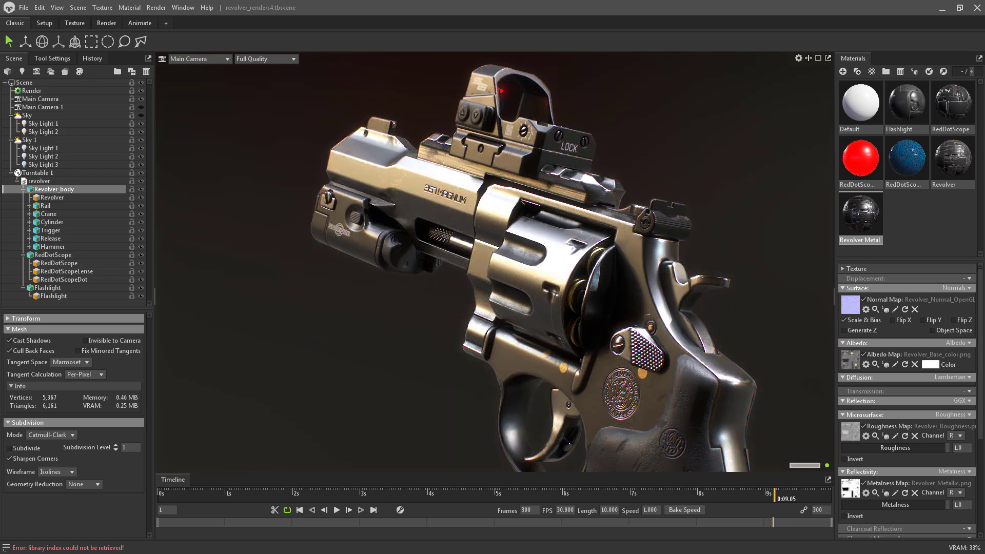
left_click_drag(352, 244, 5, 265)
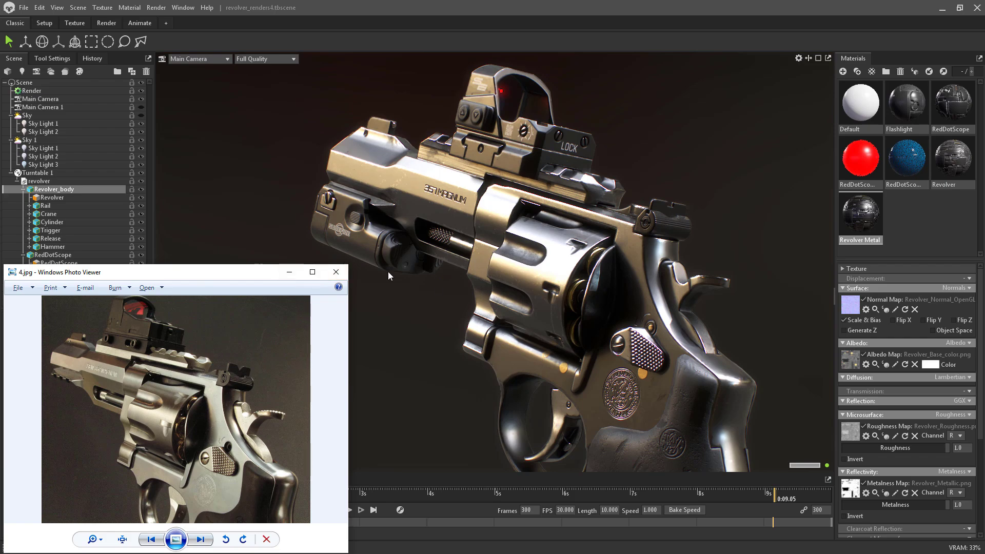
left_click_drag(245, 270, 304, 264)
left_click(348, 265)
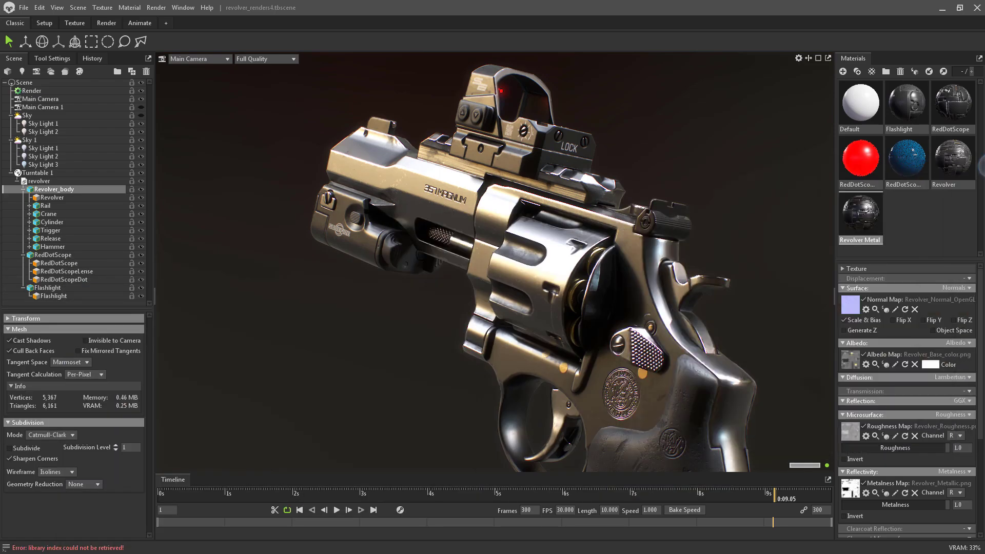
Hide the Flashlight and try hiding the RedDotScope and Rail, restoring both of those parts to view
left_click(141, 255)
left_click(141, 287)
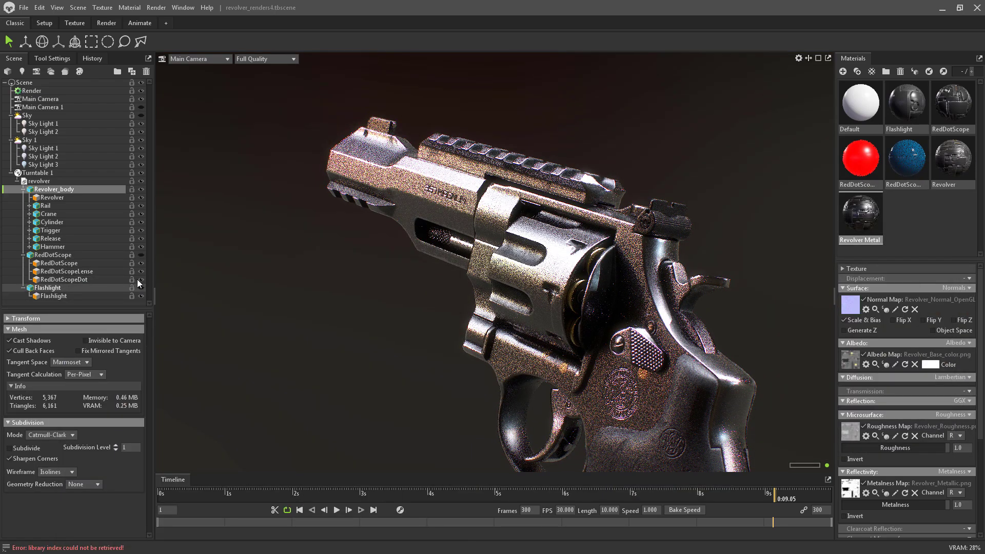
left_click(141, 205)
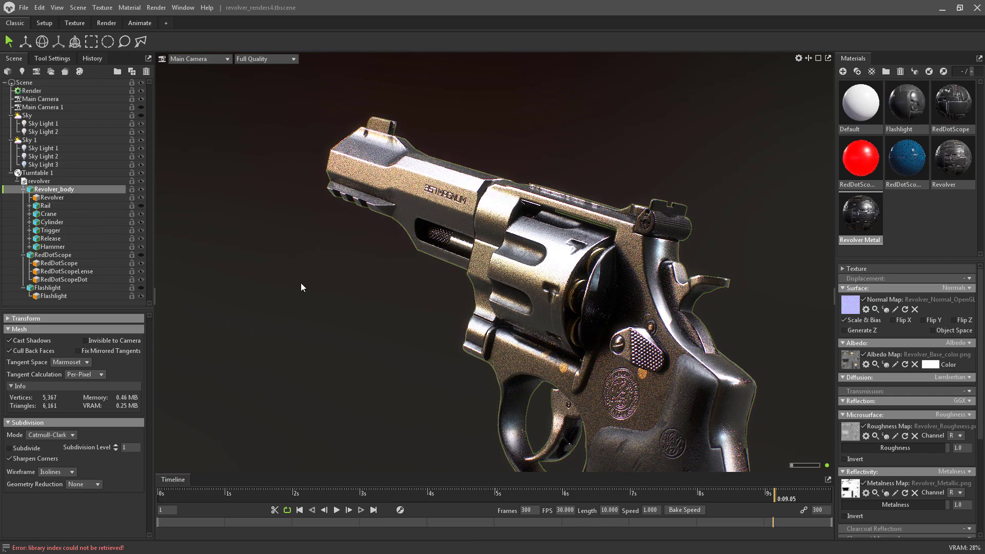
left_click(142, 205)
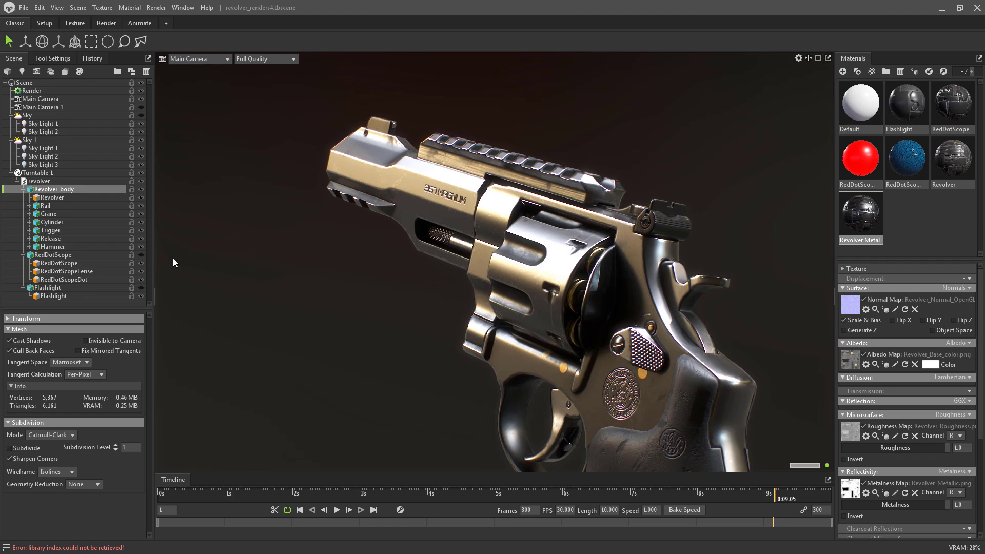
left_click(141, 255)
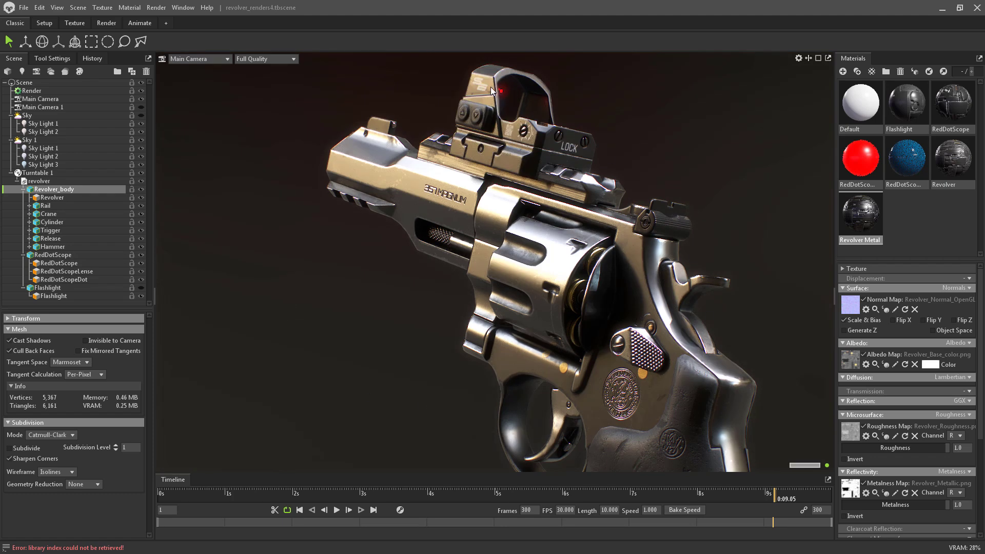
Set the red dot material's emission intensity to 400 and adjust the rear three-quarter view of the revolver
left_click(869, 172)
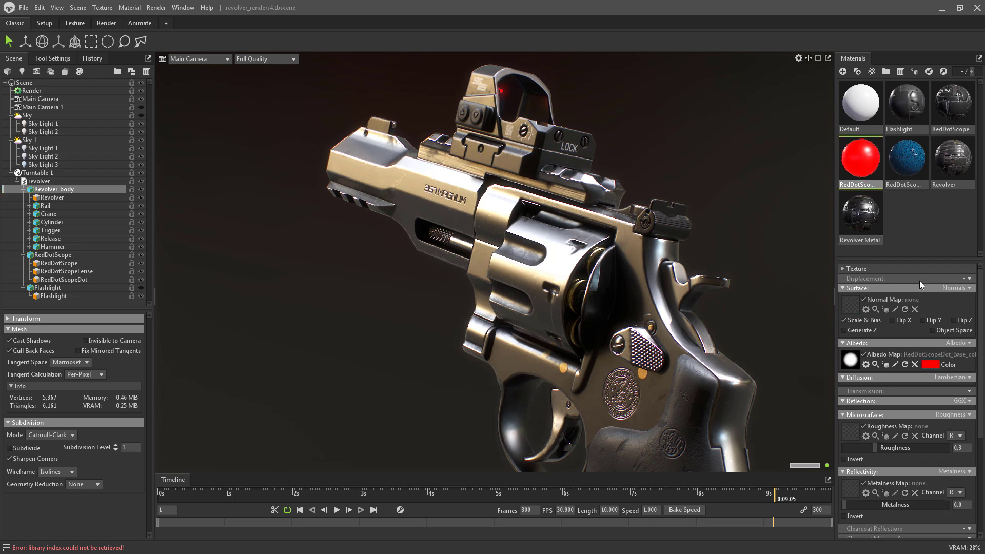
left_click_drag(982, 379, 982, 466)
left_click(965, 451)
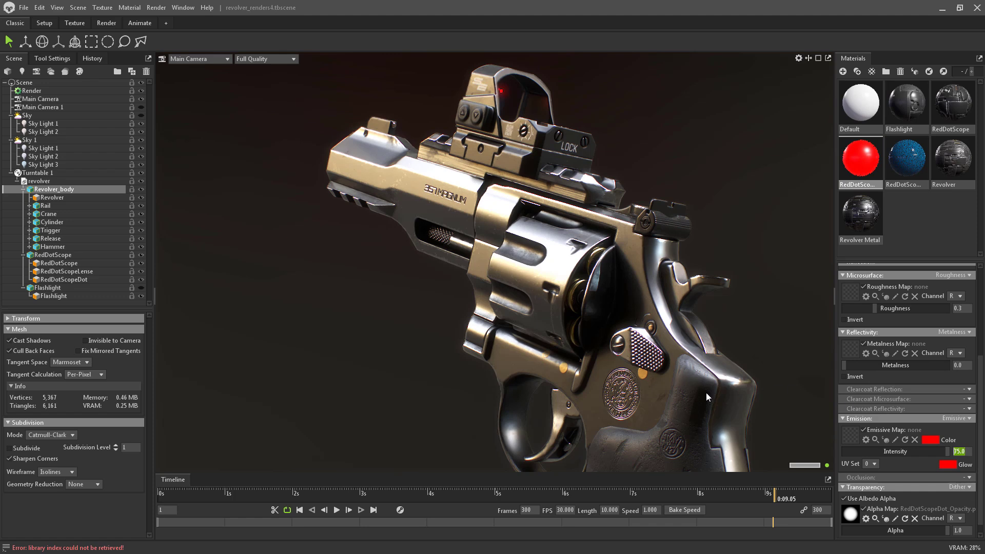
type("400")
key("Return")
mouse_move(984, 168)
left_mouse_down()
mouse_move(767, 172)
mouse_move(984, 172)
left_mouse_up()
left_click(781, 338)
mouse_move(783, 331)
left_mouse_down()
mouse_move(798, 329)
mouse_move(782, 344)
left_mouse_up()
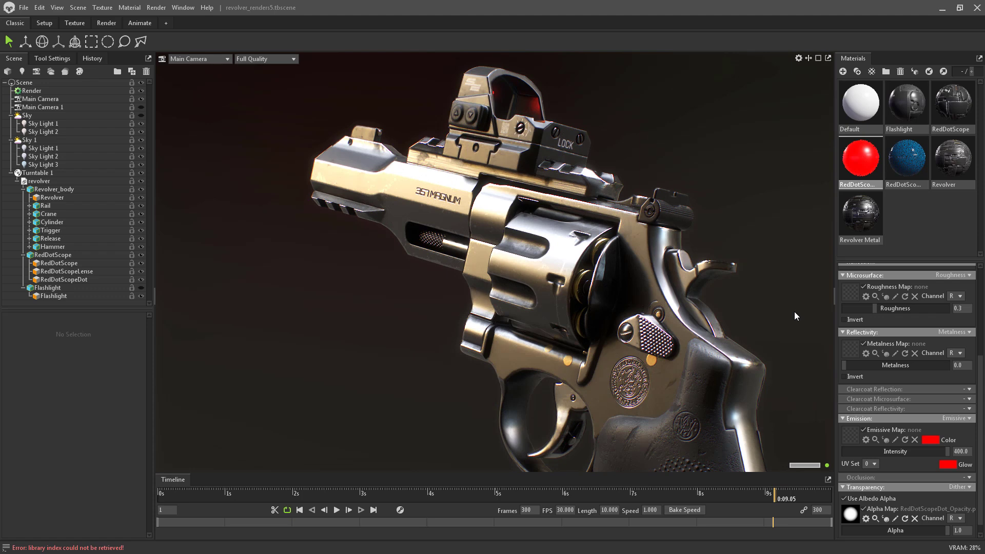
Rotate the Hammer backward into a cocked position
left_click(706, 320)
key("e")
left_click_drag(691, 346, 691, 324)
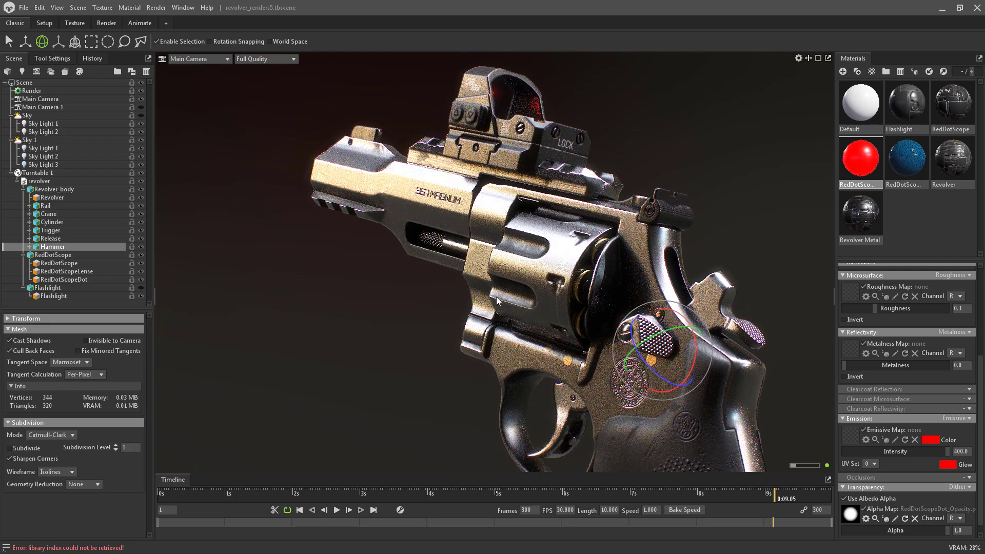
Swing the Crane with the cylinder out of the frame and make the Flashlight visible again
left_click(504, 334)
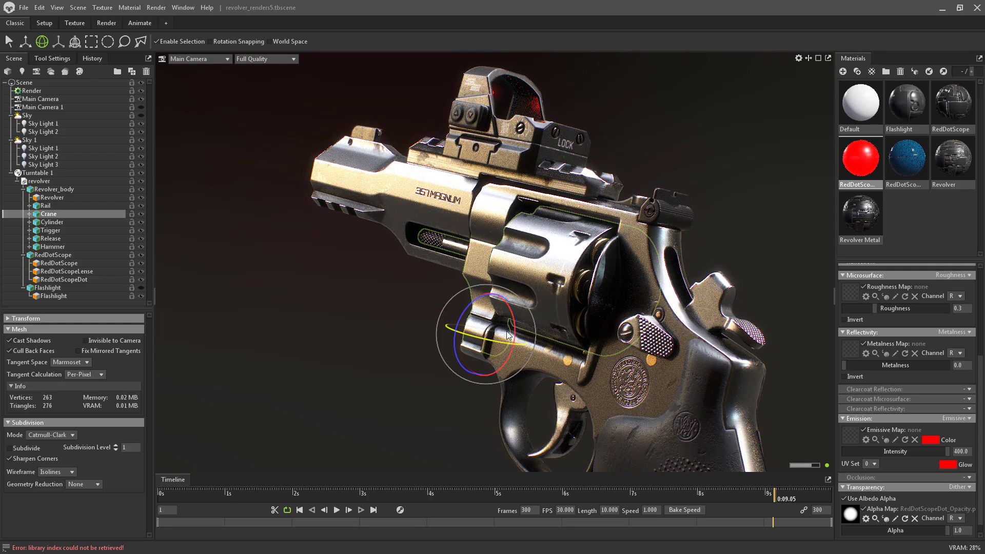
left_click_drag(515, 309, 573, 278)
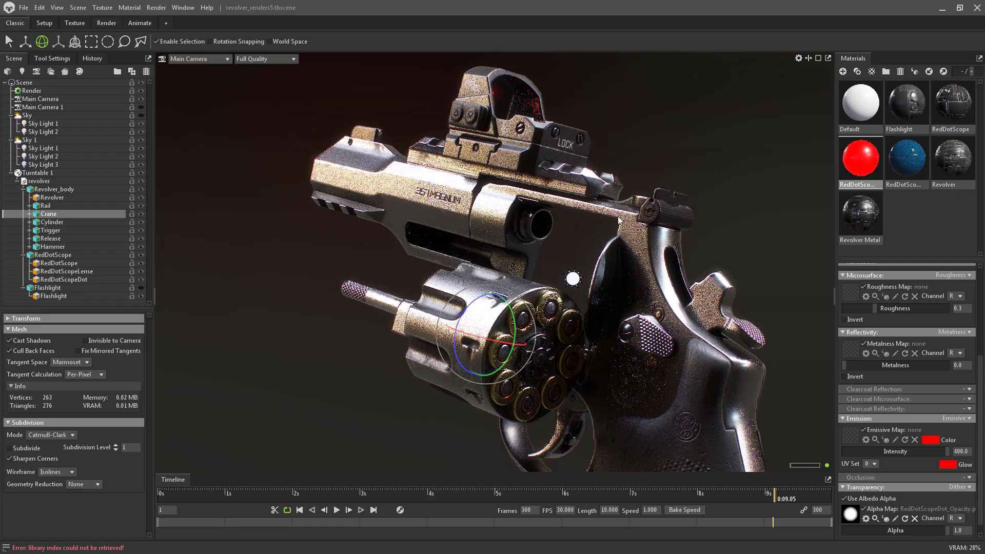
left_click(722, 123)
left_click(141, 287)
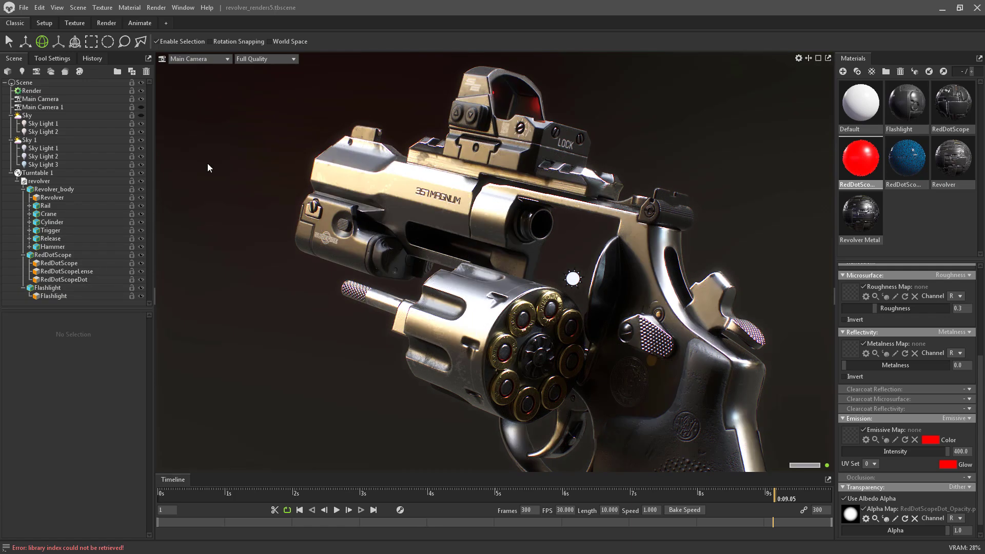
Duplicate Sky 1 and load the Alley Shoji sky from the library's Overcast category into the copy
right_click(31, 139)
left_click(61, 156)
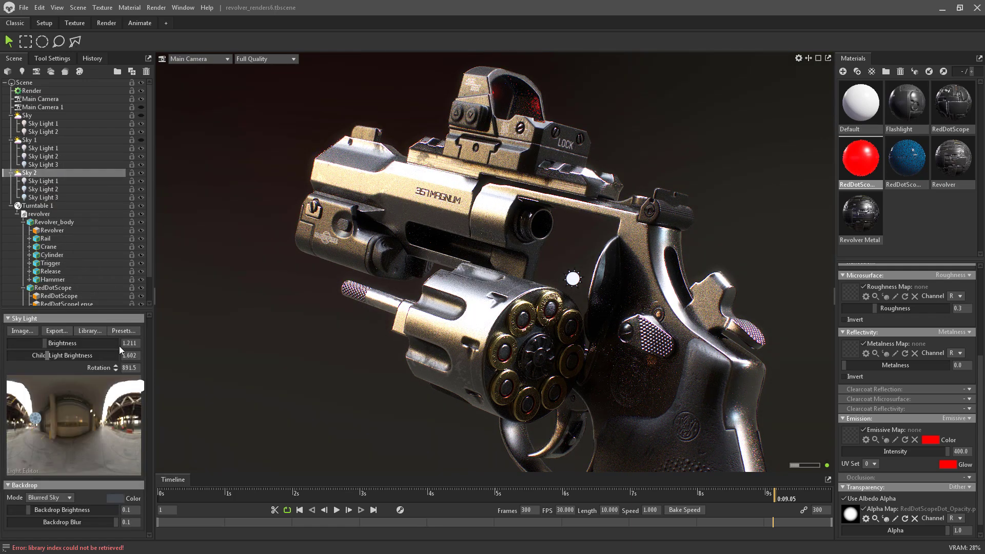
left_click_drag(984, 180, 402, 166)
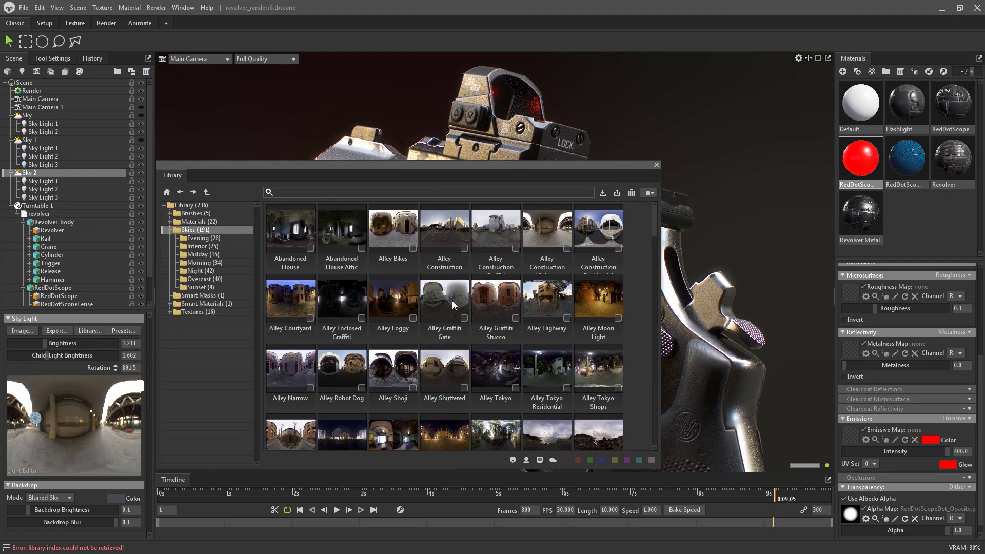
left_click(207, 279)
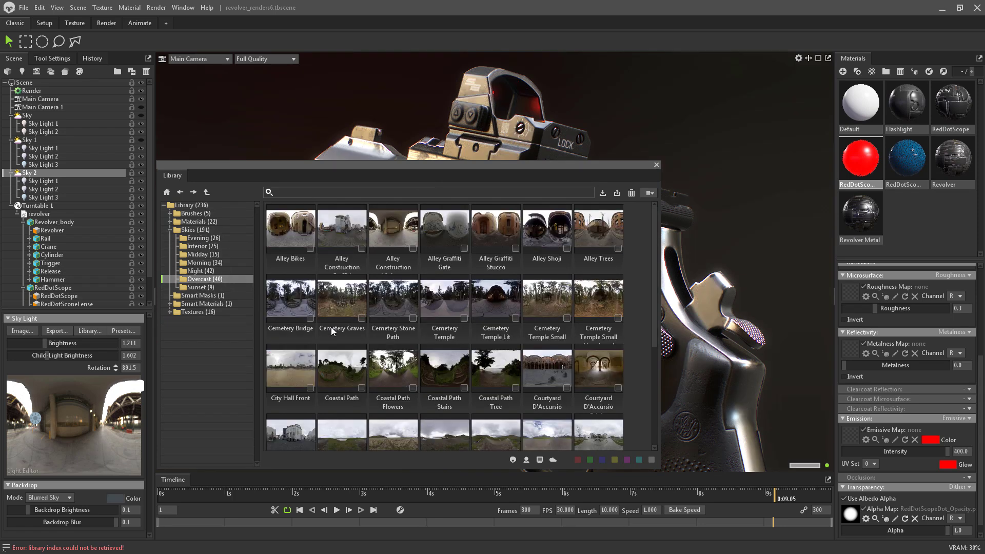
double_click(546, 234)
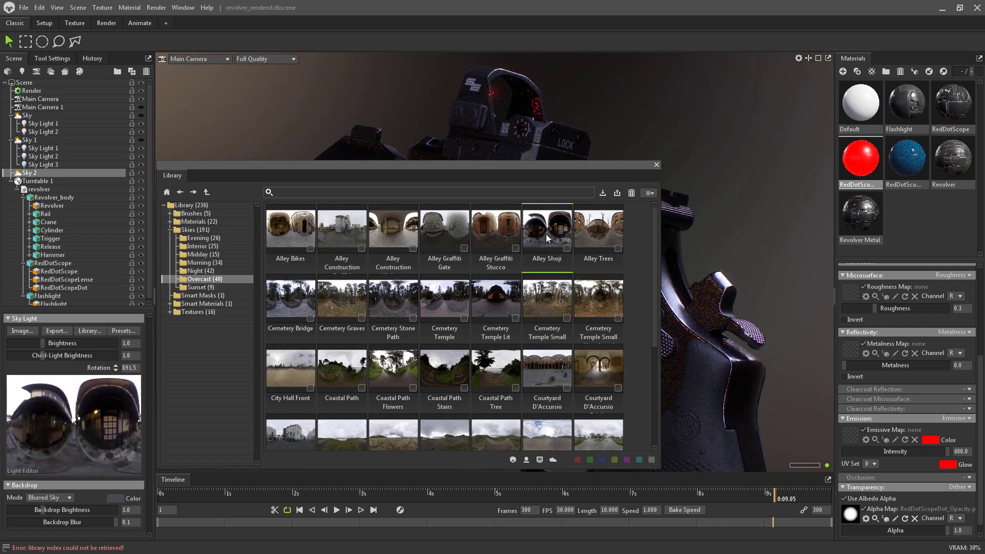
Rotate the Alley Shoji sky to about 997, raise its brightness to about 4.17, and darken the backdrop
left_click_drag(476, 165, 984, 162)
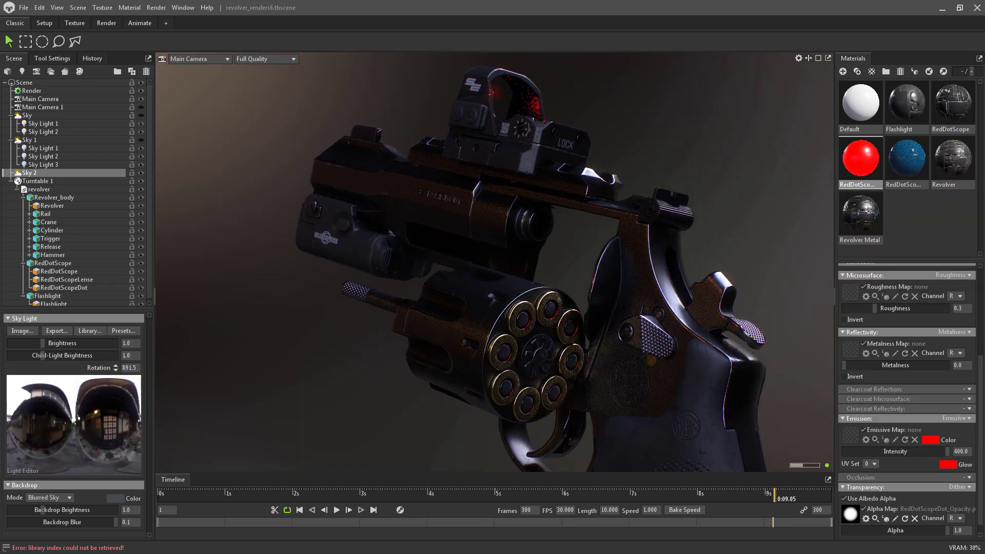
left_click_drag(244, 403, 377, 380, "shift")
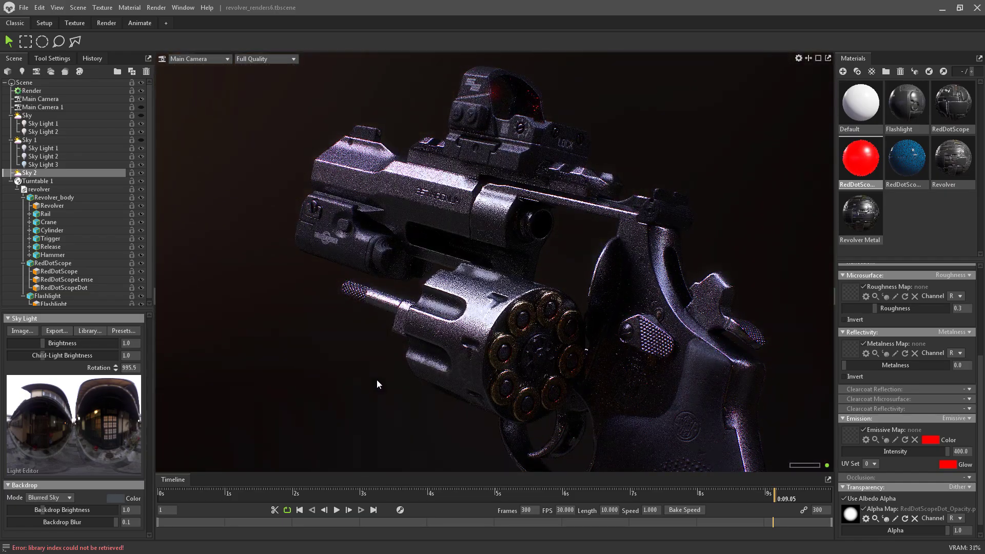
left_click_drag(43, 340, 56, 341)
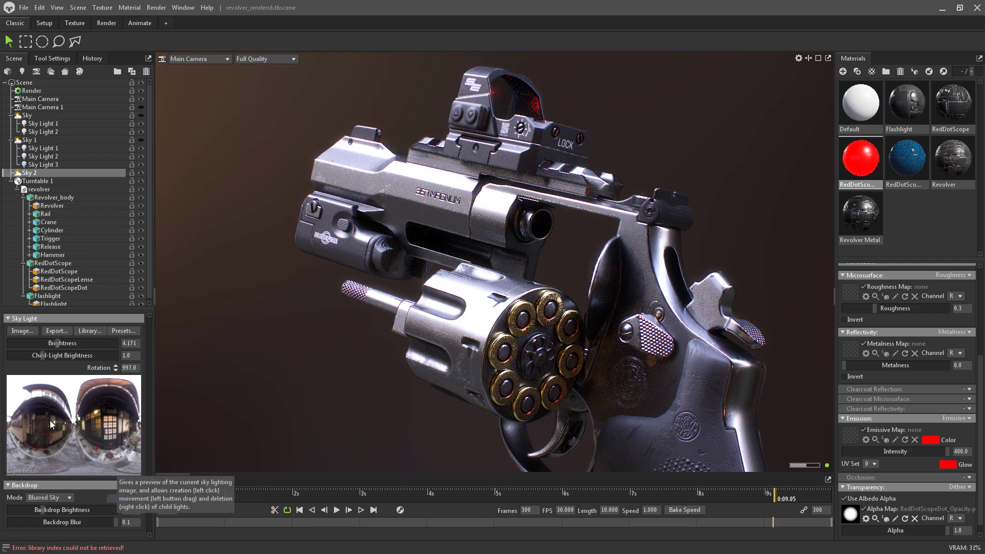
left_click_drag(42, 508, 28, 508)
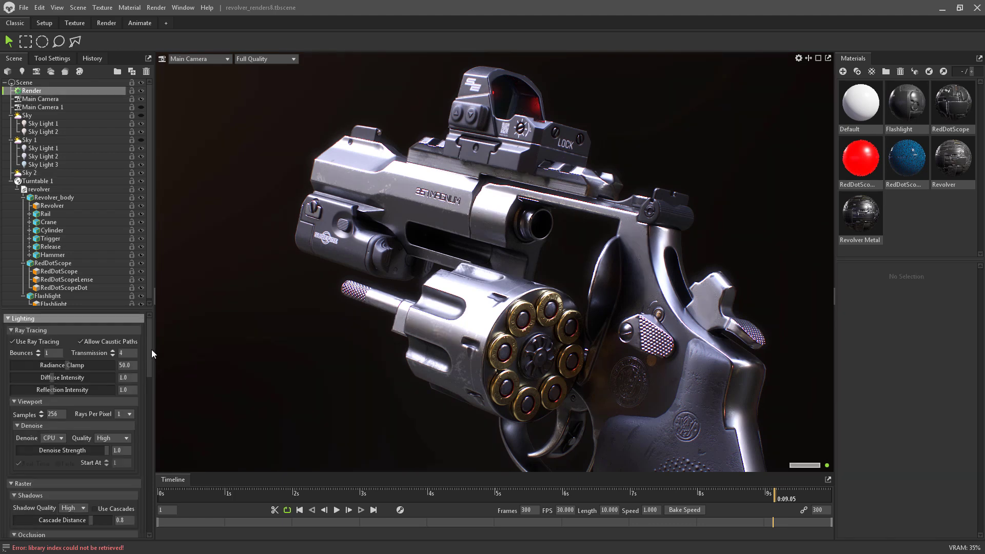
Enable transparency for the 1920 x 1080 PNG image output, render the still, and view the rendered image
left_click_drag(151, 347, 144, 449)
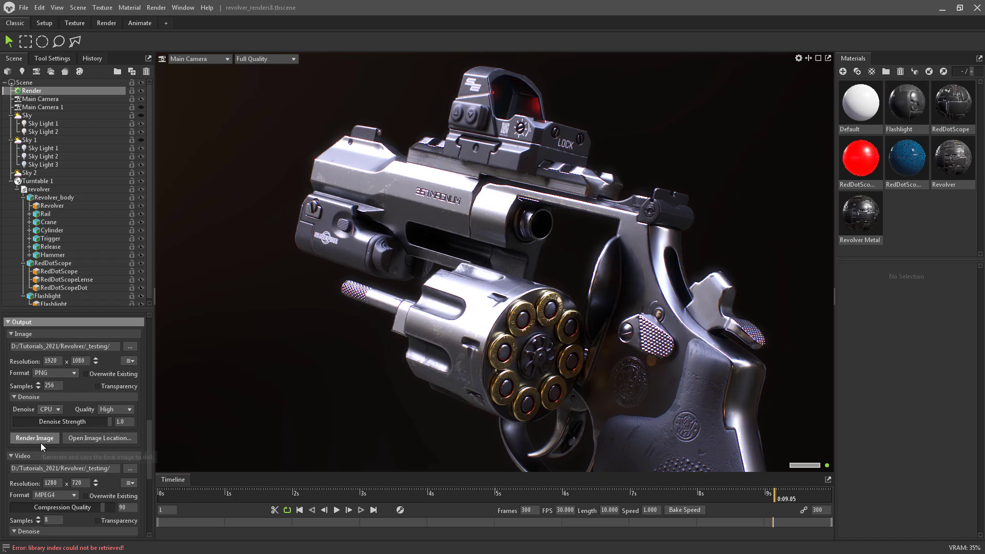
left_click(98, 387)
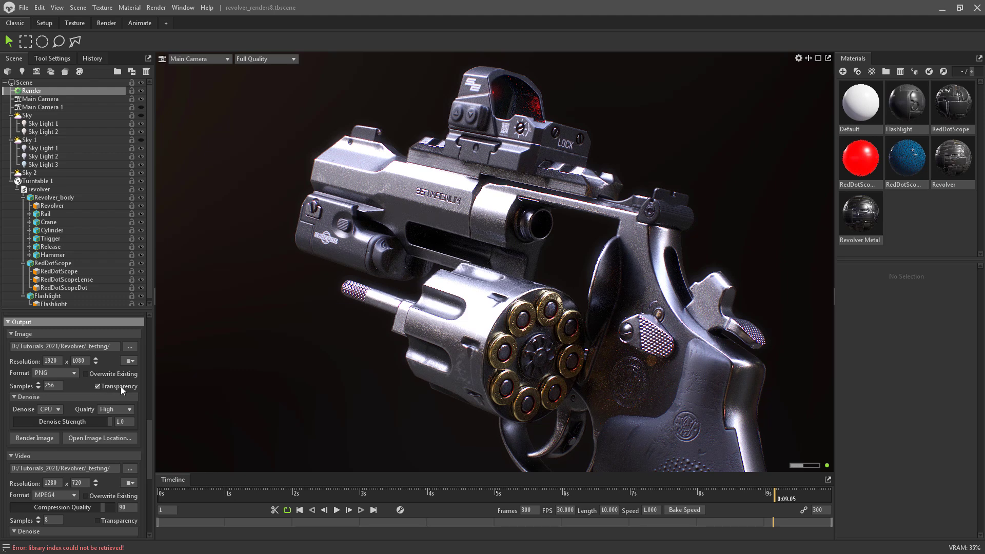
left_click(38, 438)
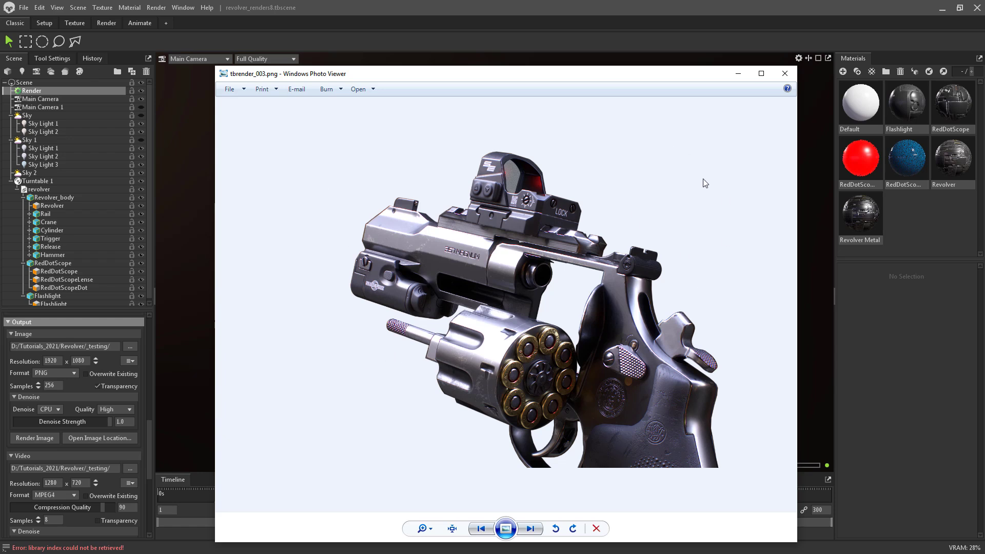
left_click_drag(649, 77, 984, 102)
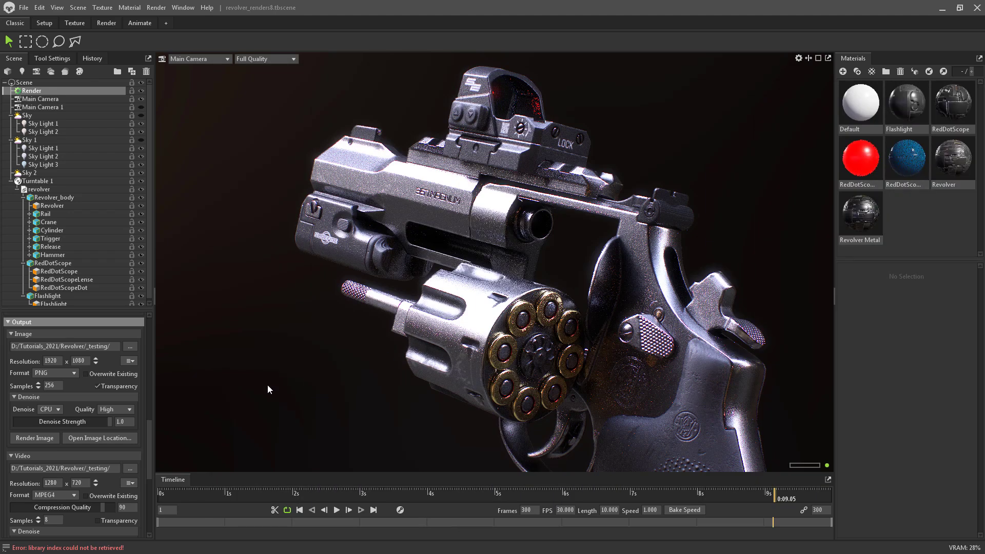
Scrub through the timeline to preview the turntable motion and select the revolver's cylinder
left_click(254, 379)
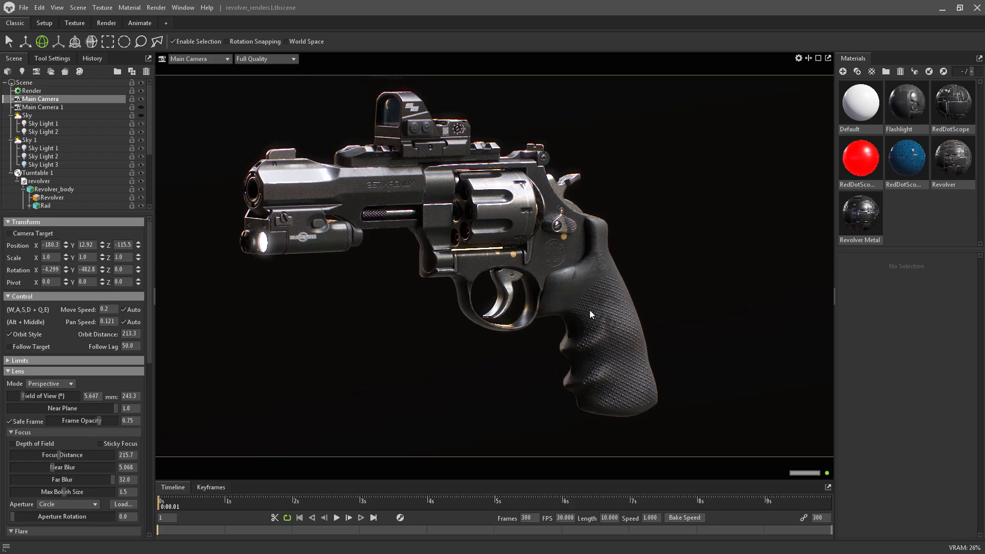
left_click_drag(163, 506, 390, 505)
left_click_drag(405, 457, 858, 361)
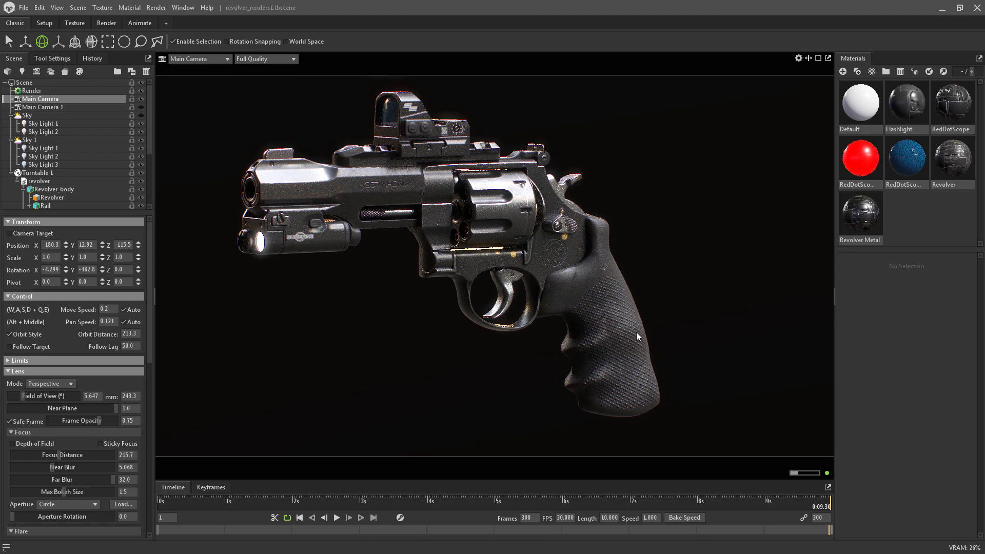
left_click(489, 204)
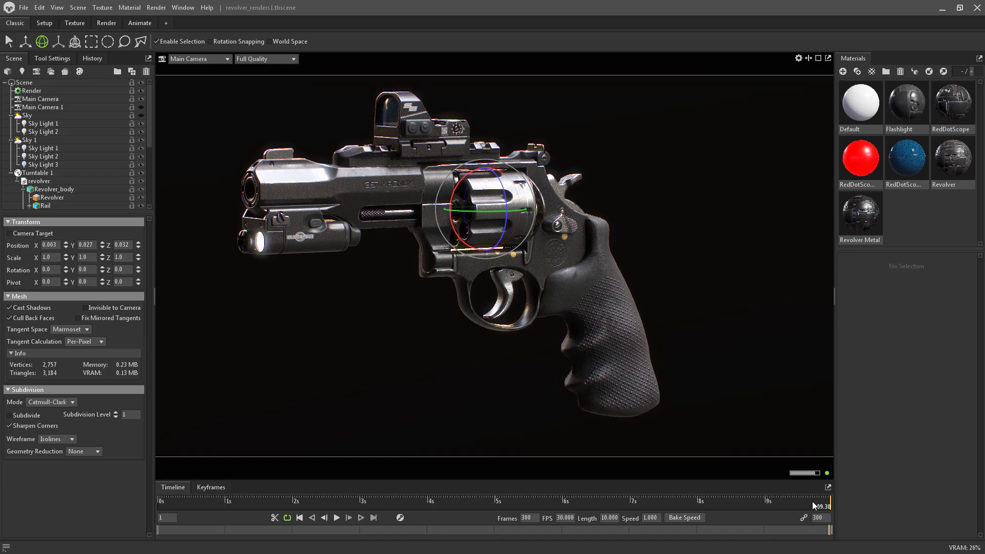
Try rotating the cylinder by about -15.84 degrees around Z at 0:08.22 on the timeline, and undo the rotation
left_click_drag(815, 498, 746, 413)
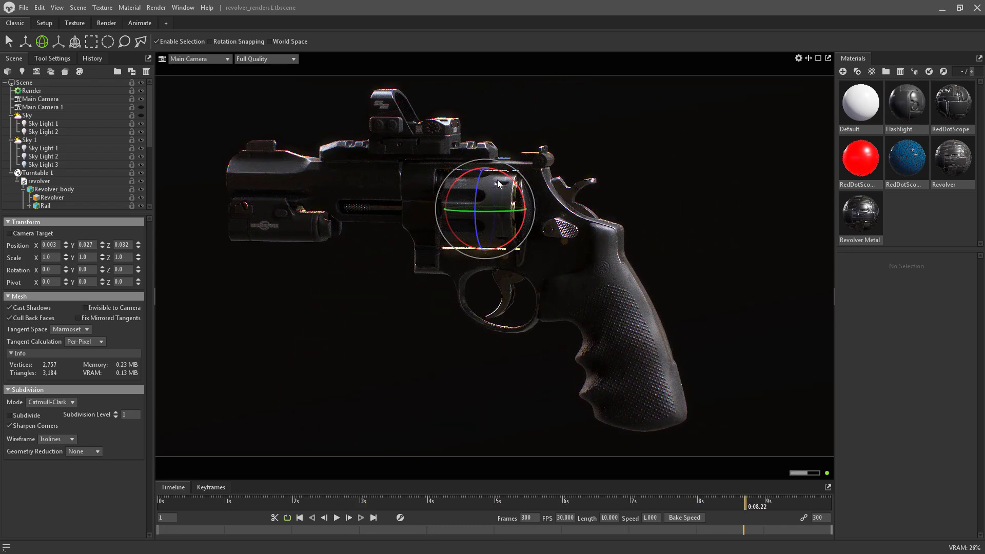
left_click_drag(476, 185, 483, 195)
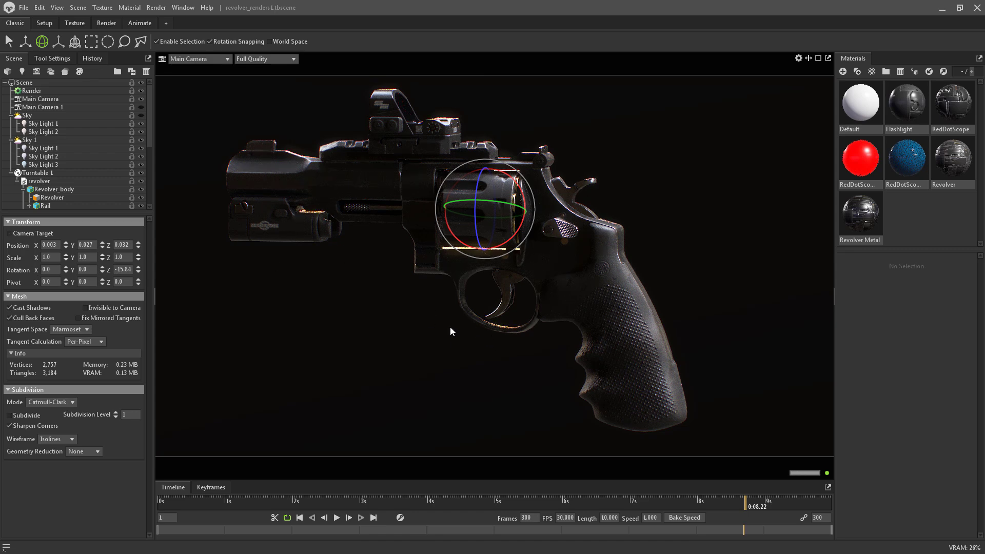
key("ctrl+z")
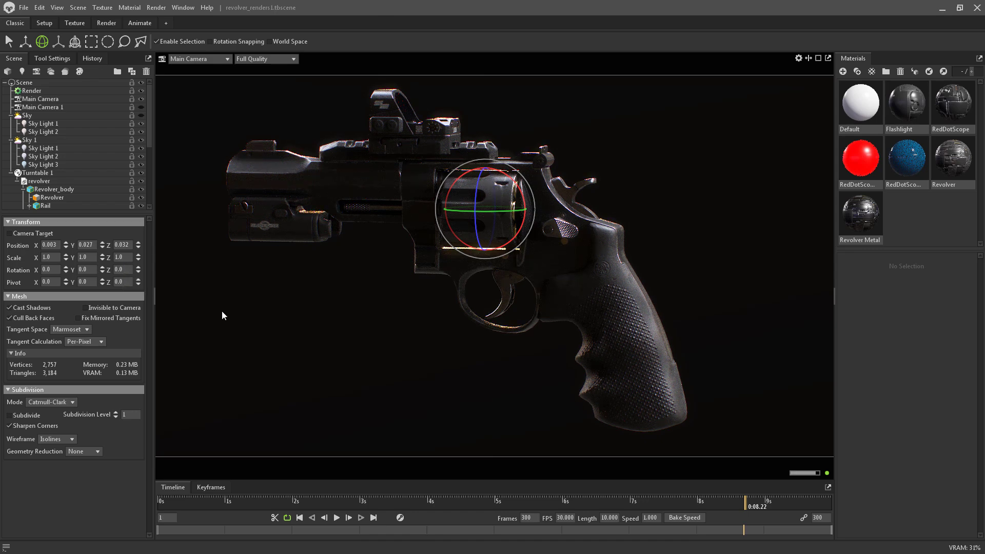
Return the timeline to its first frame and expand the Cylinder.001 keyframe tracks in an enlarged keyframe editor
left_click_drag(746, 505, 175, 500)
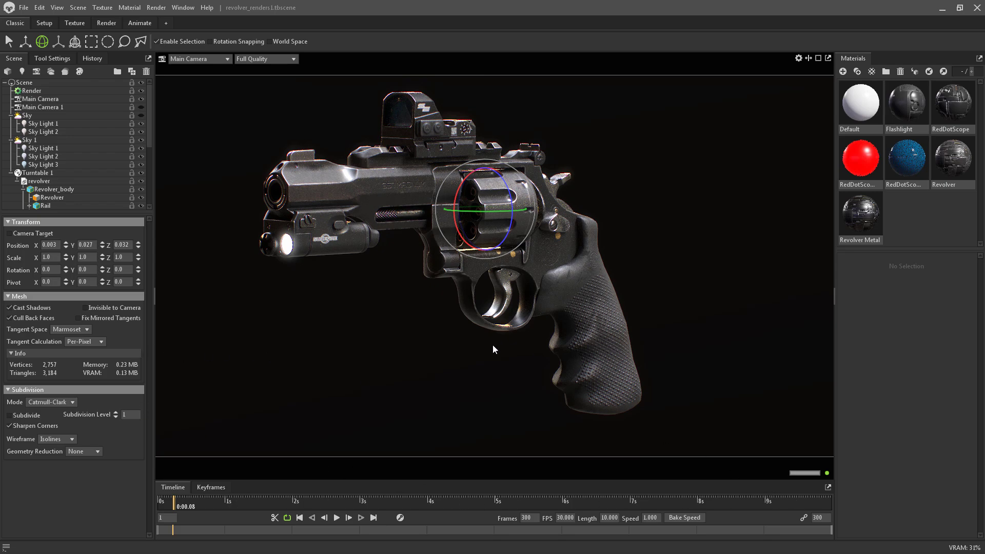
left_click_drag(165, 503, 61, 488)
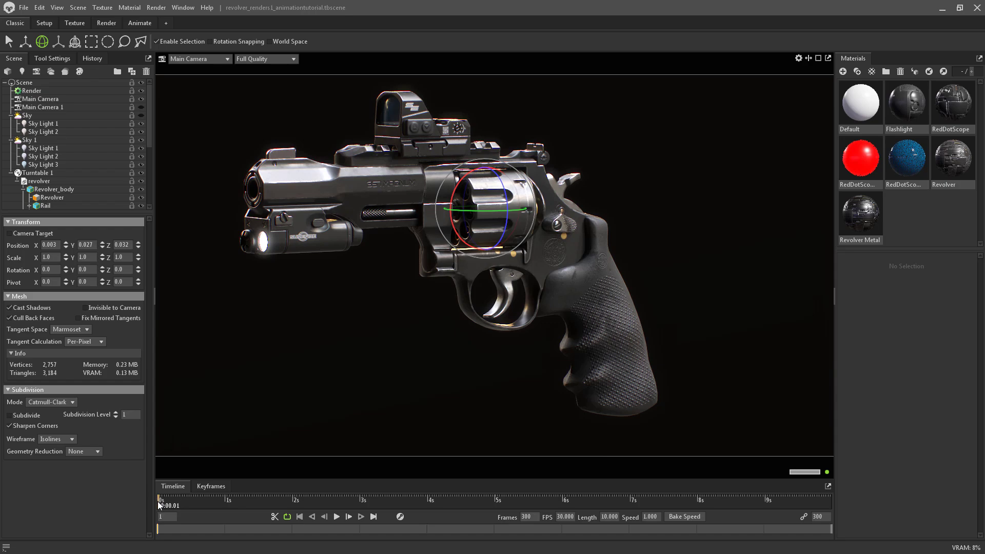
left_click_drag(158, 502, 137, 510)
left_click(210, 487)
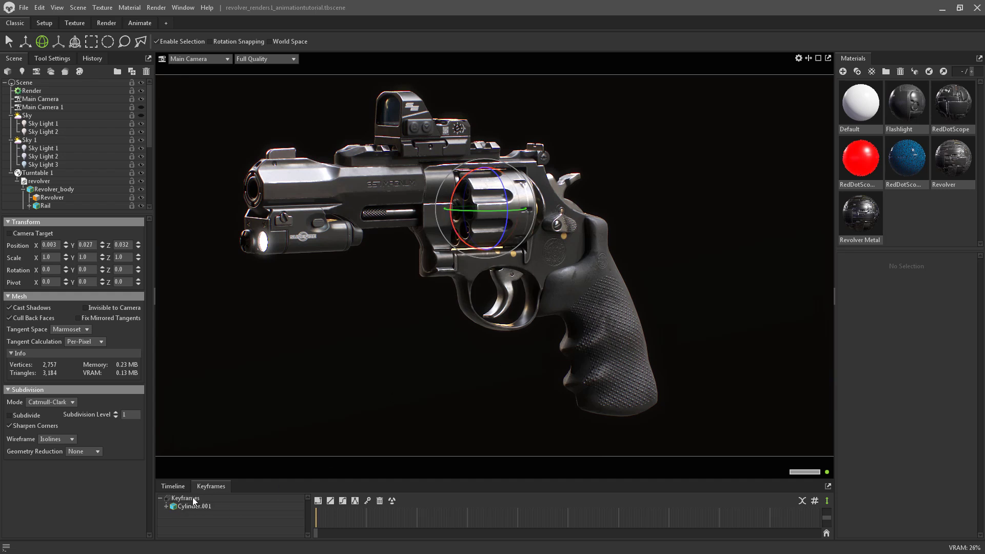
left_click(165, 506)
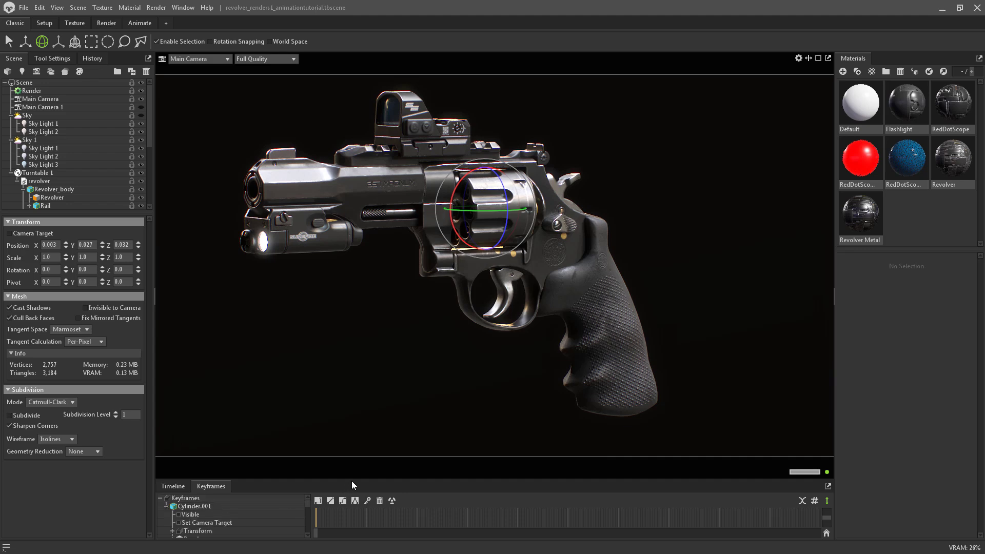
left_click_drag(351, 478, 352, 433)
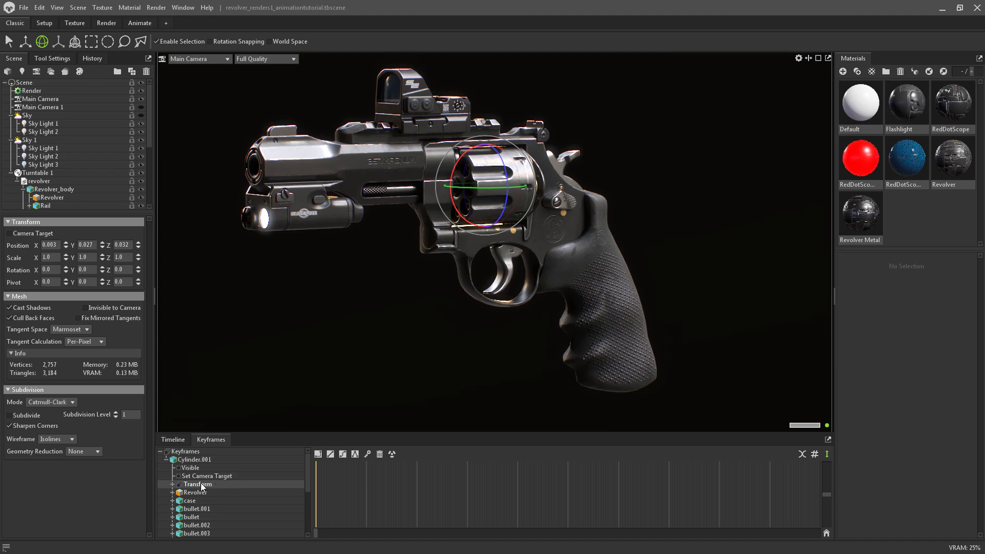
Add a keyframe to the cylinder's Rotation Z track at the first frame
double_click(203, 485)
scroll(237, 508, "down", 1)
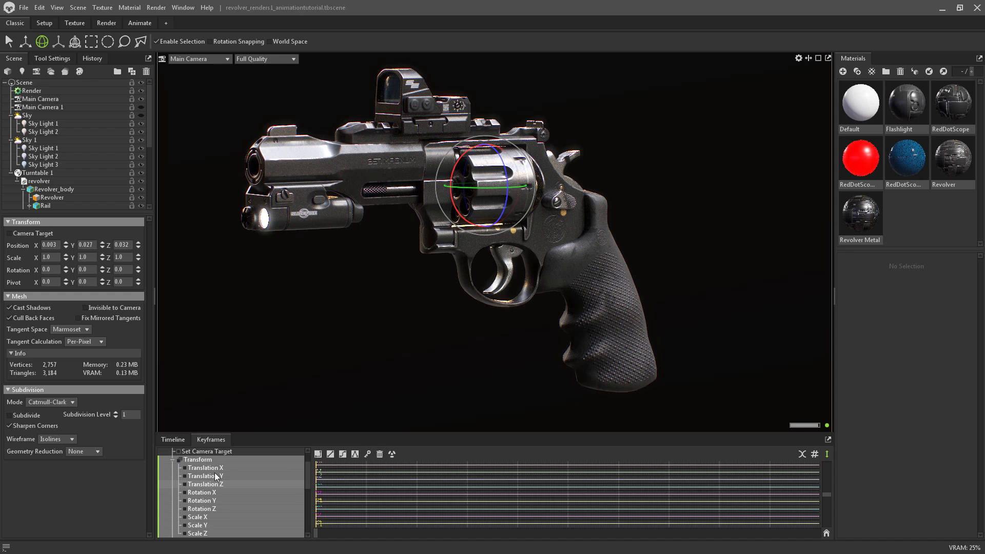
scroll(214, 475, "down", 1)
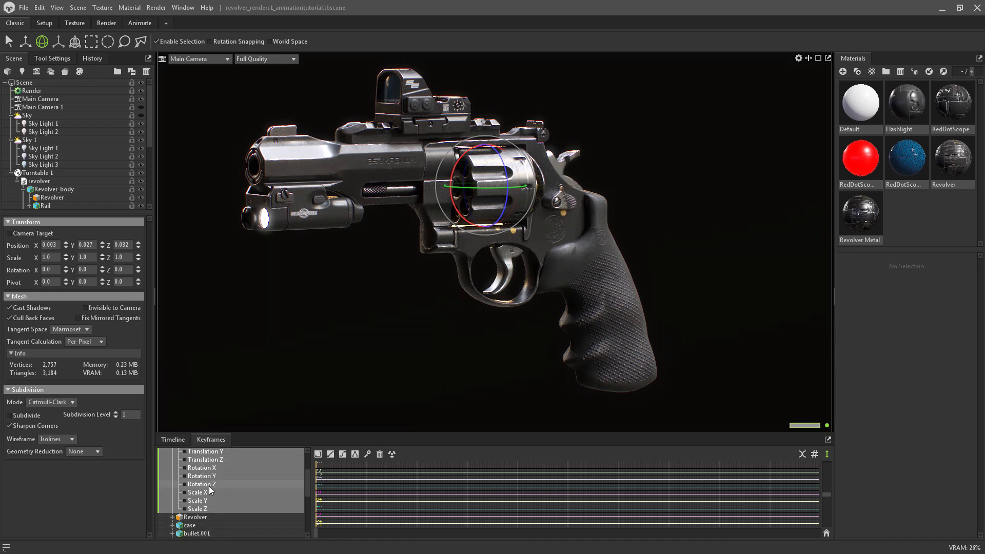
left_click(208, 485)
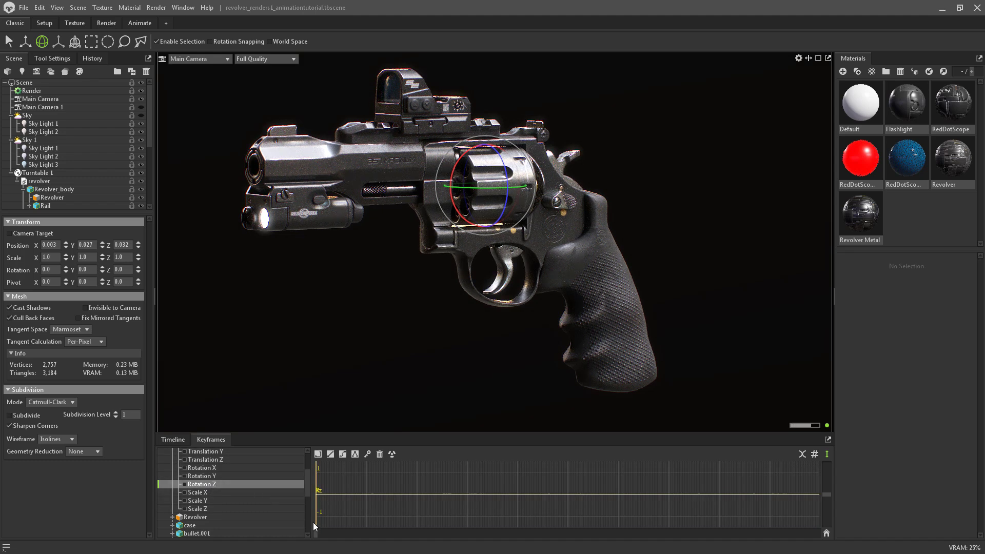
left_click(366, 455)
Set the cylinder's Z rotation to 360 at the last frame and add a keyframe there
left_click_drag(315, 531, 819, 519)
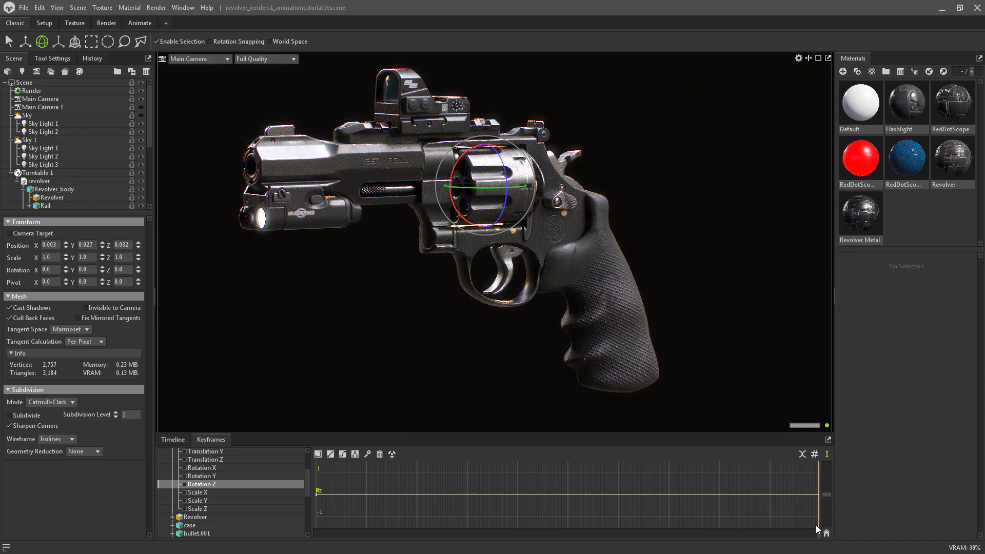
double_click(129, 269)
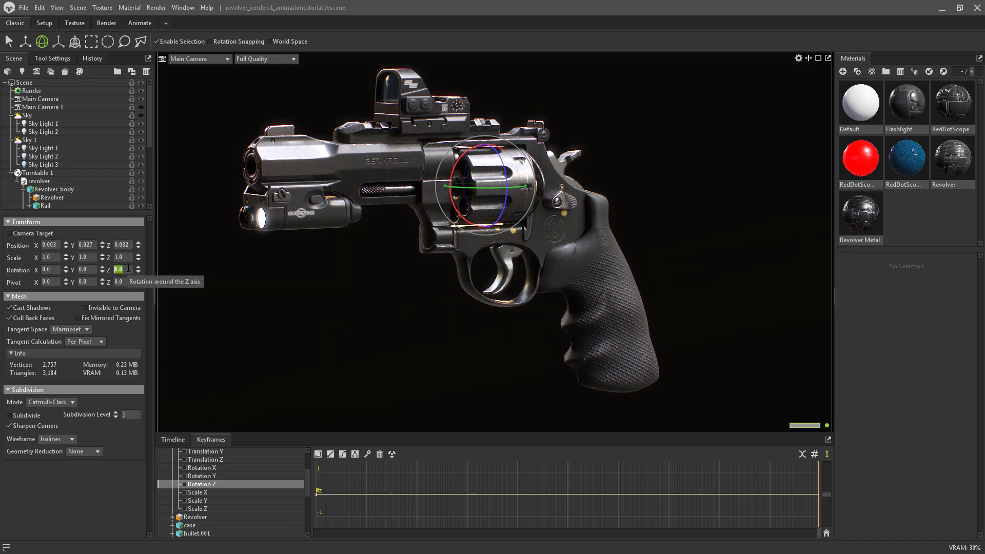
key("Return")
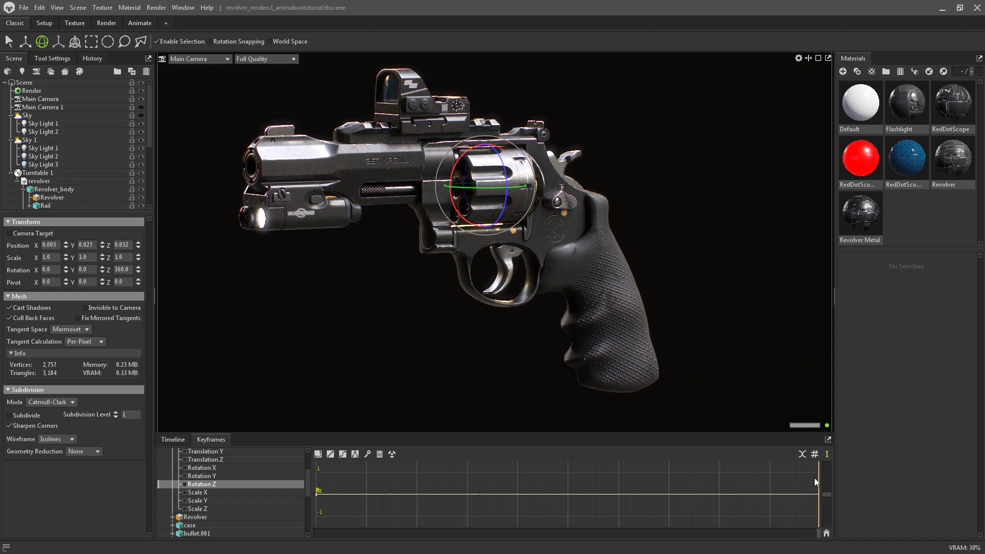
left_click(368, 454)
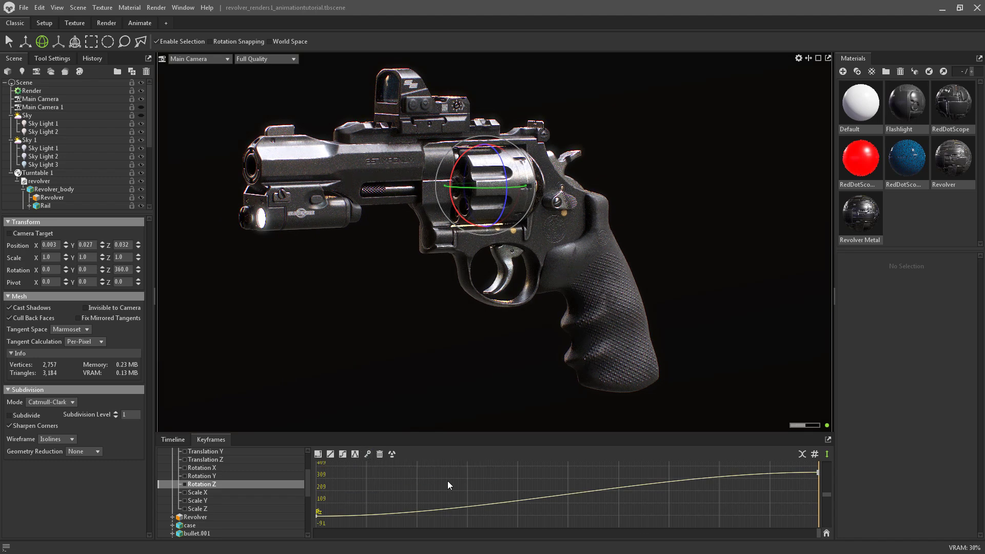
Play the cylinder animation and check its Rotation Z curve, stopping playback at the end
left_click(175, 440)
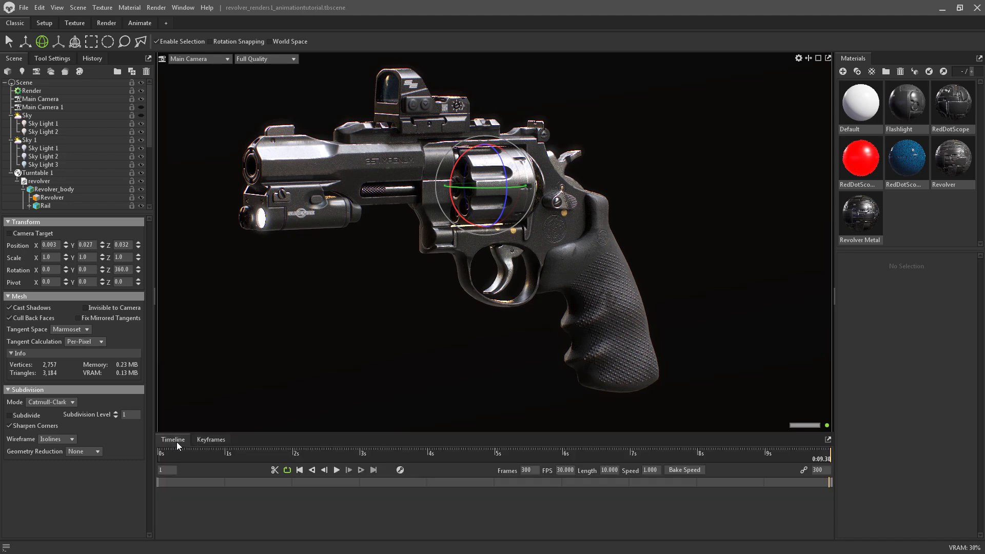
left_click(337, 470)
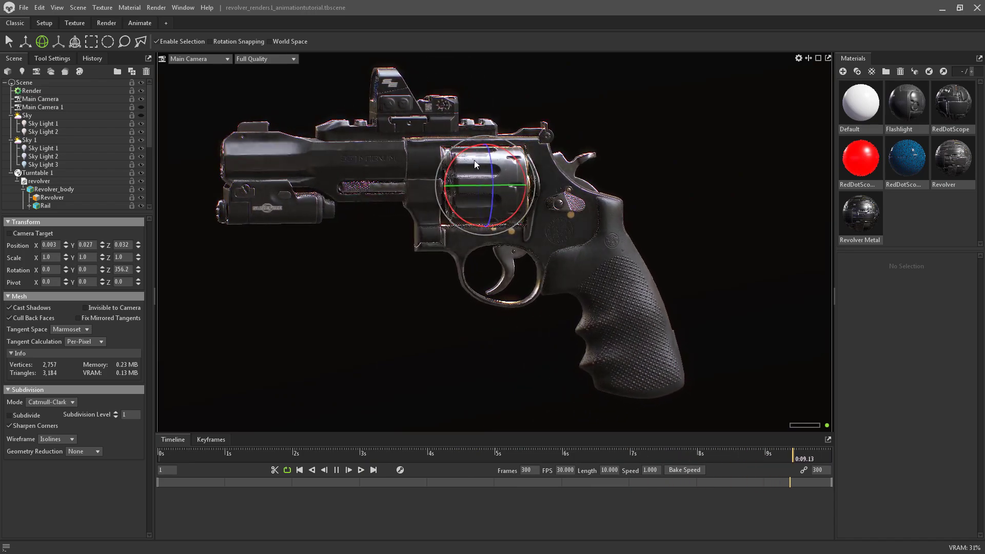
left_click(216, 439)
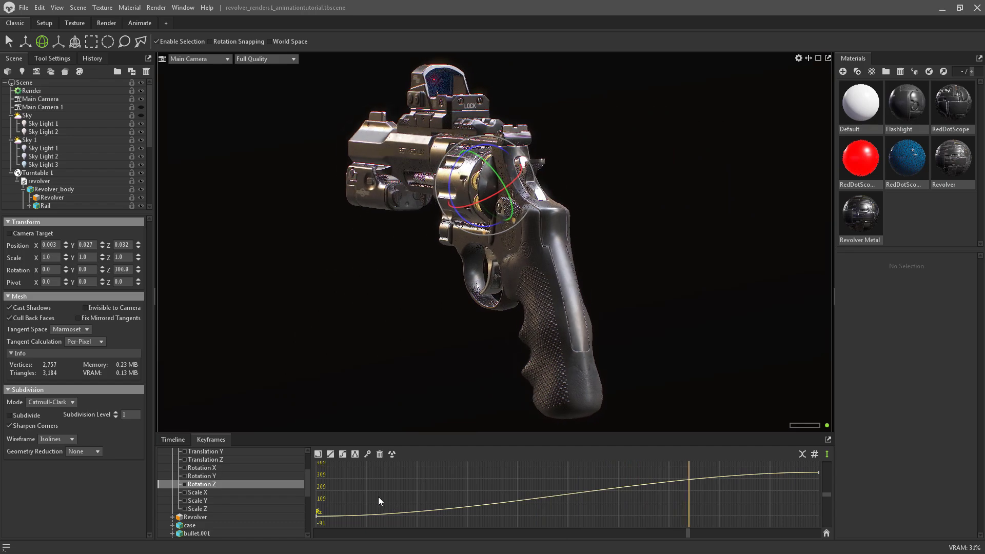
left_click(174, 440)
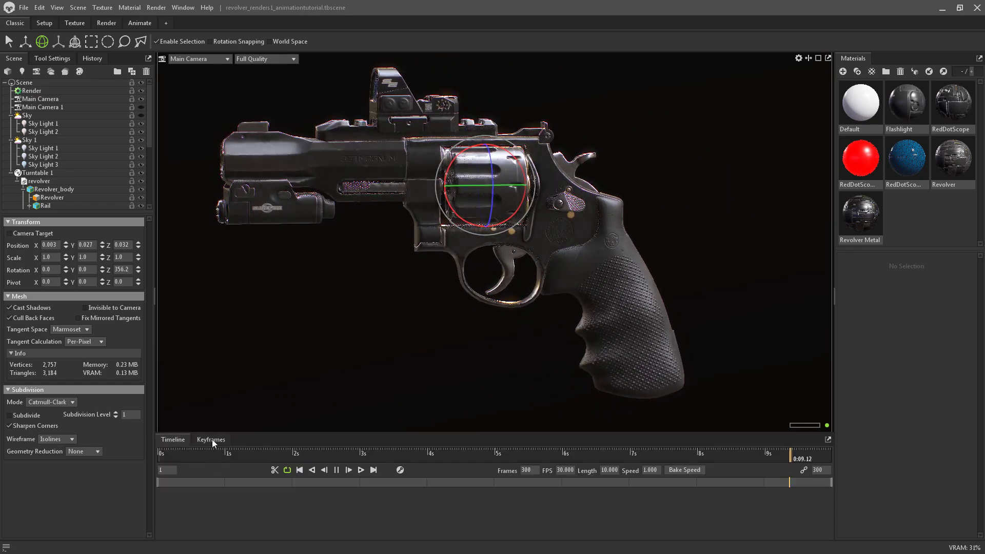
left_click(336, 470)
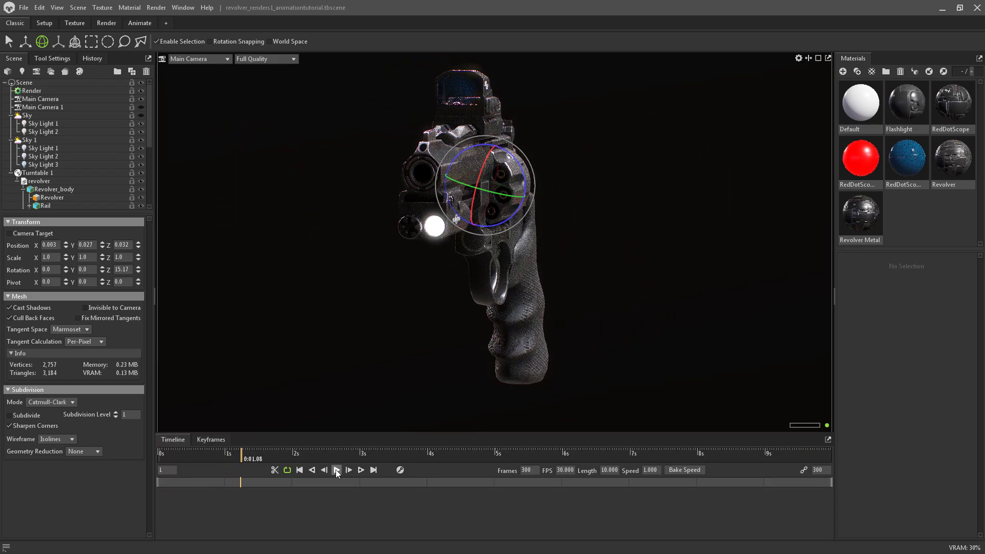
Make both keyframes of the cylinder's Rotation Z curve linear and play the animation
left_click(213, 439)
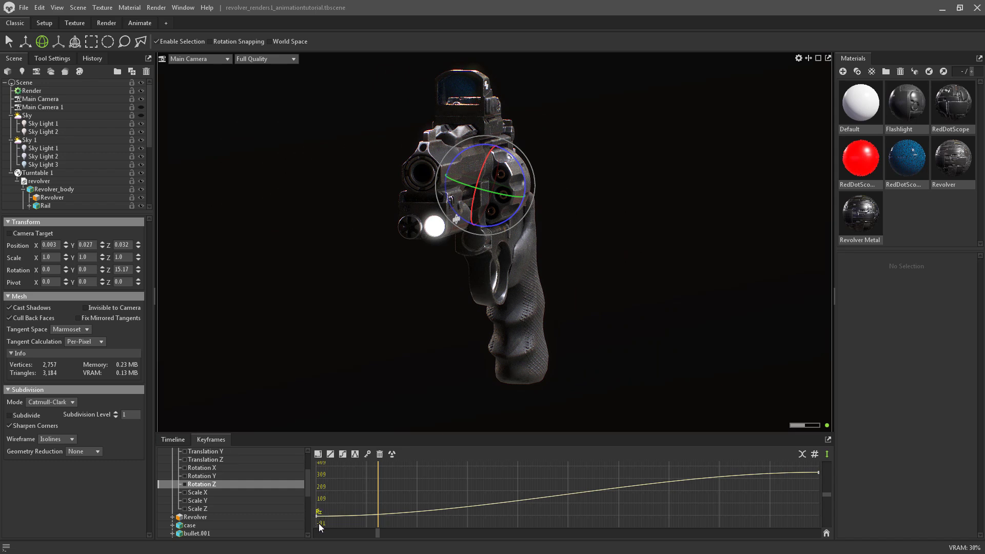
left_click_drag(315, 523, 842, 463)
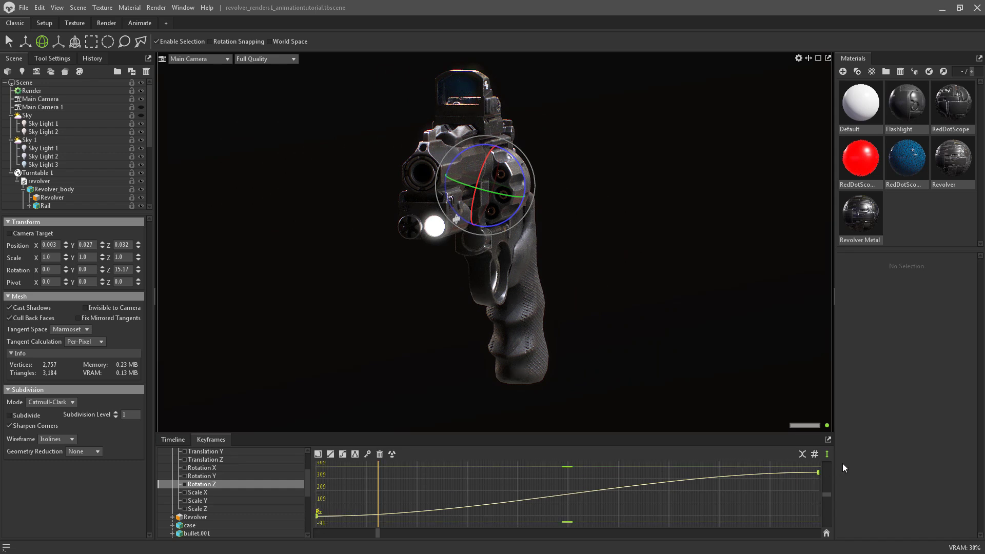
left_click(331, 454)
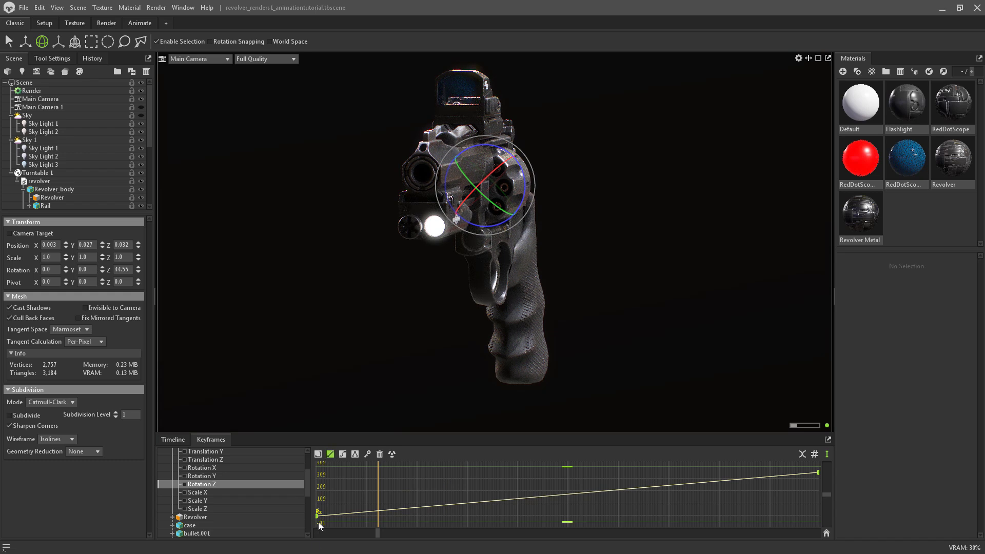
left_click(173, 440)
left_click(336, 470)
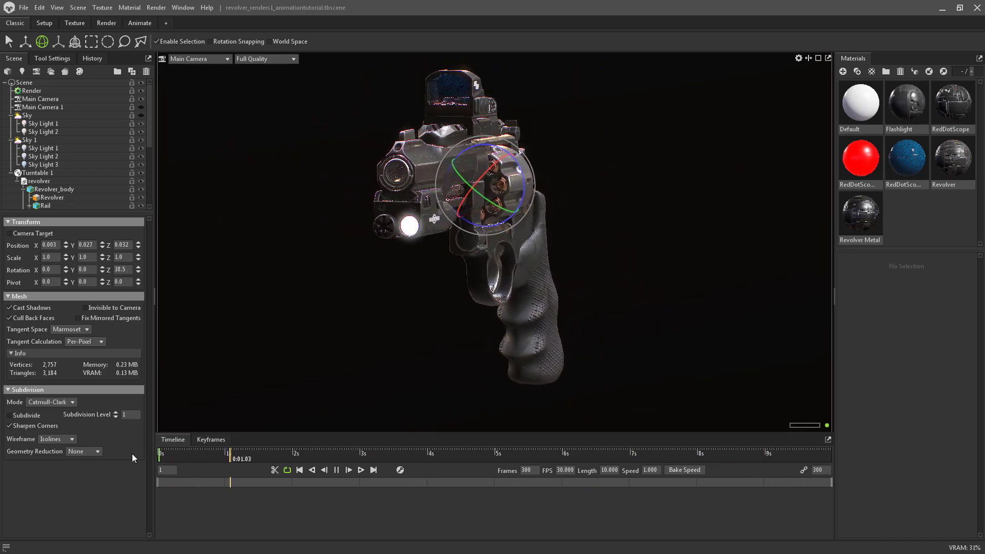
Pause the animation, scrub the timeline to about 0:09.20, and clear the cylinder selection
left_click(336, 470)
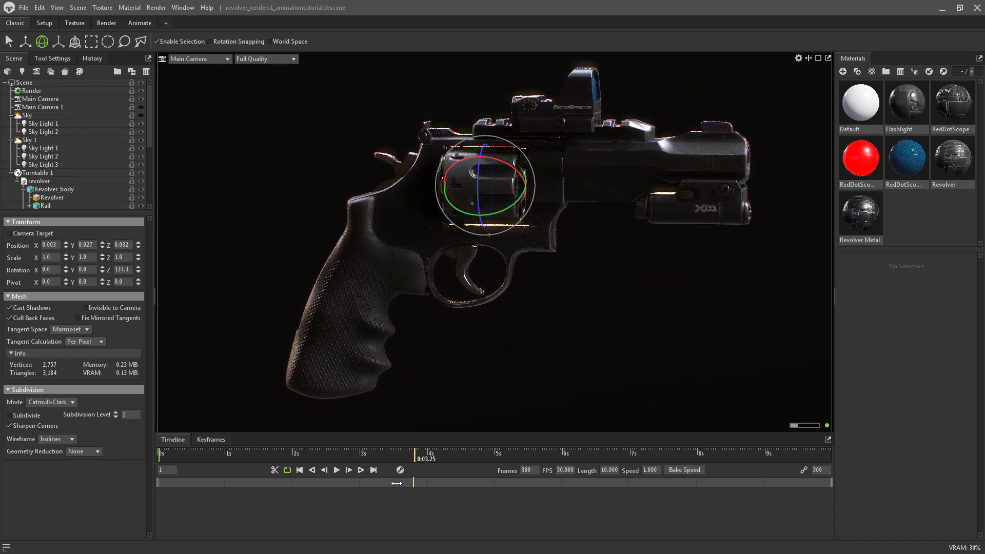
left_click_drag(412, 459, 812, 374)
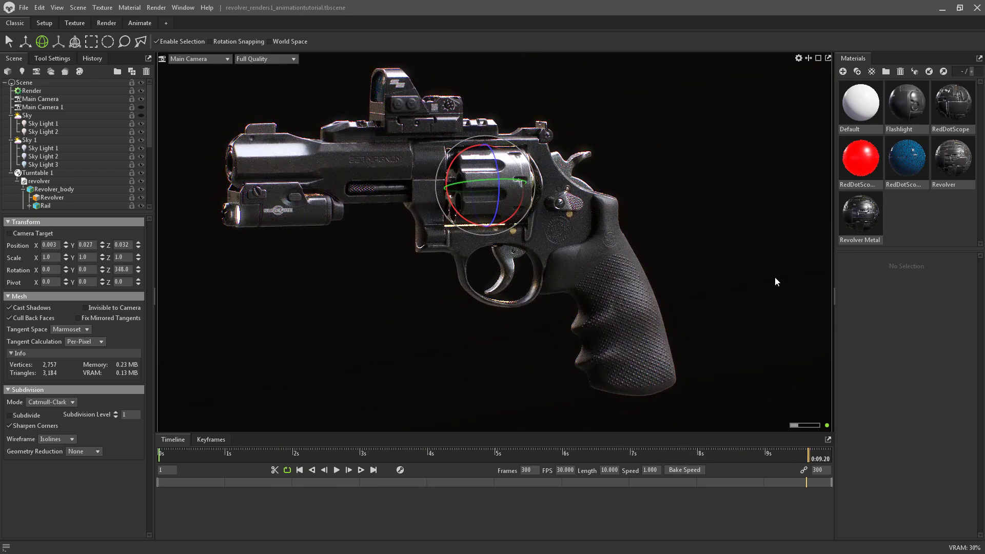
left_click(760, 272)
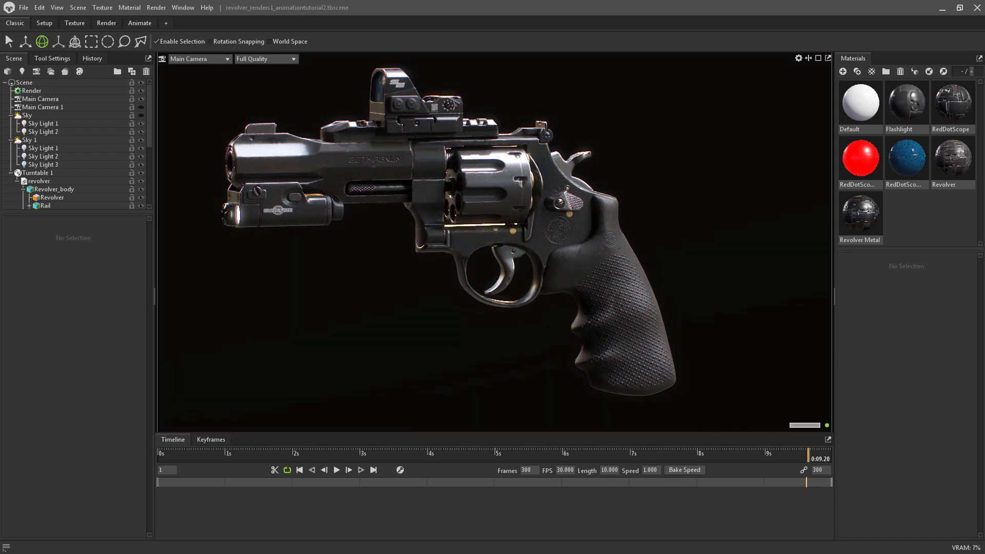
Switch to the media player showing IntroVid2_2021_V5_trimmed.mp4 and play the revolver turntable up to the cylinder loading and closing
left_click_drag(984, 146, 439, 31)
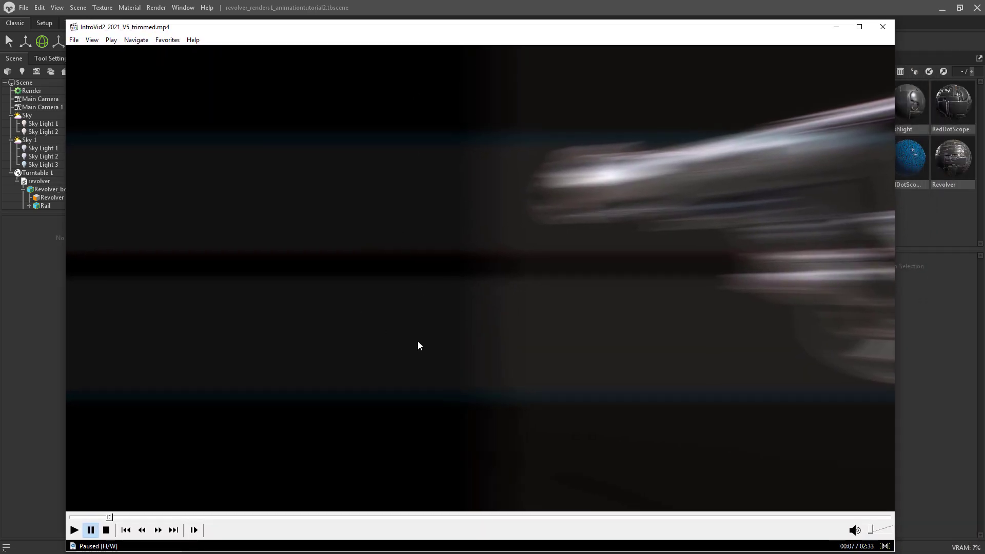
left_click(470, 323)
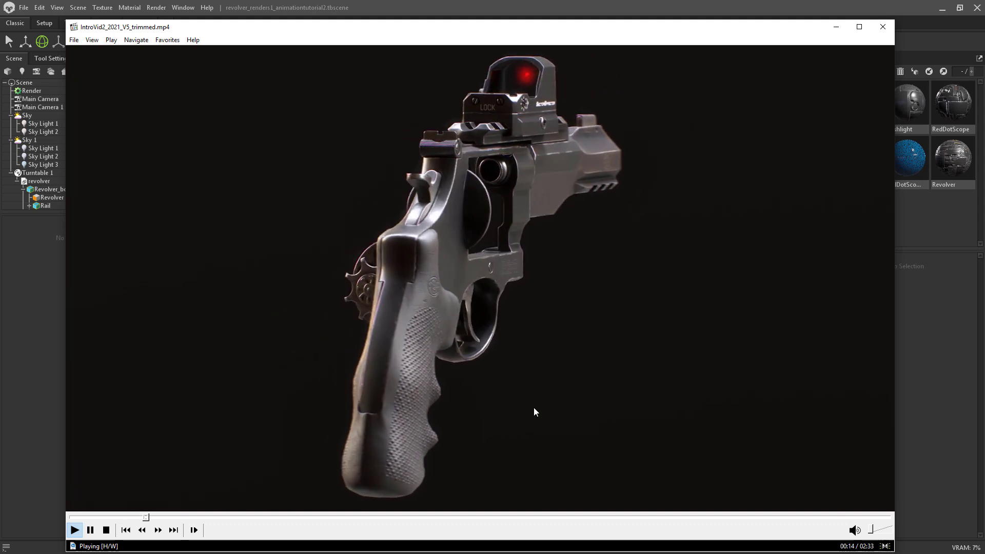
left_click(266, 390)
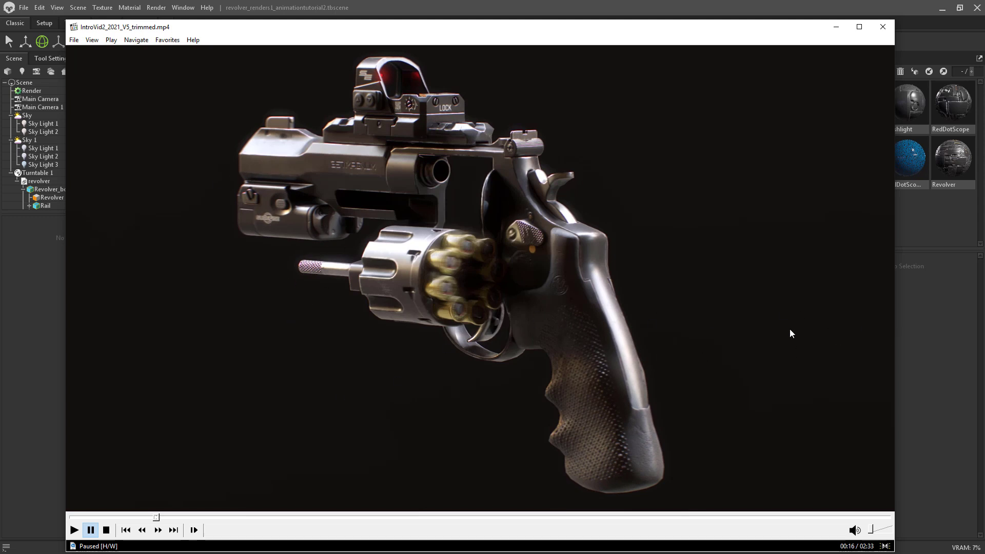
left_click(671, 269)
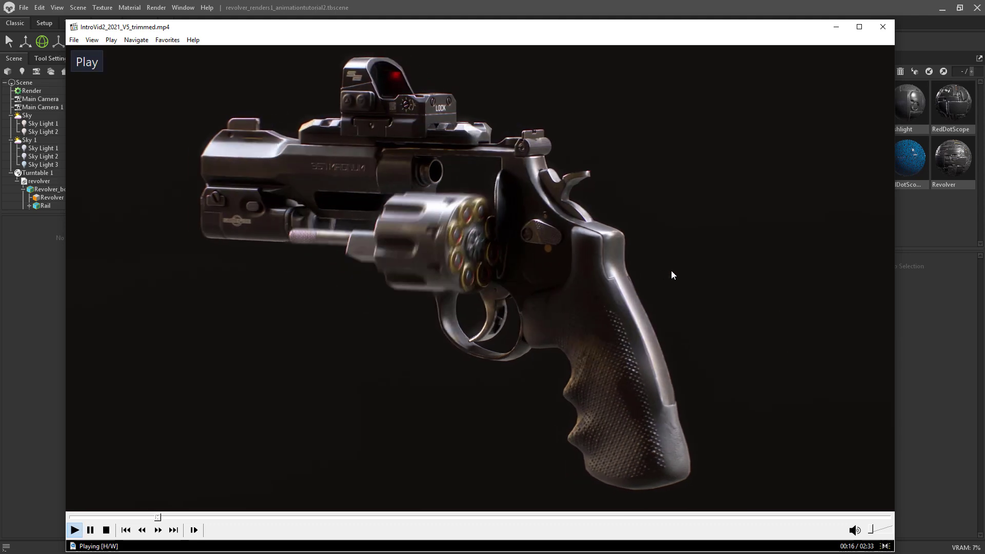
left_click(630, 292)
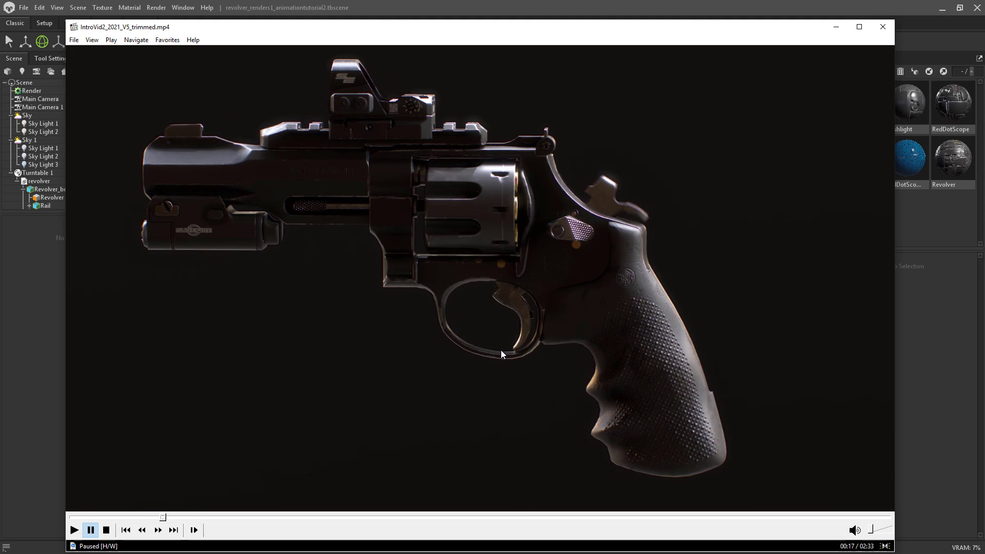
Play and pause through the reference video's firing shot and the start of the following title section
left_click(449, 394)
left_click(449, 395)
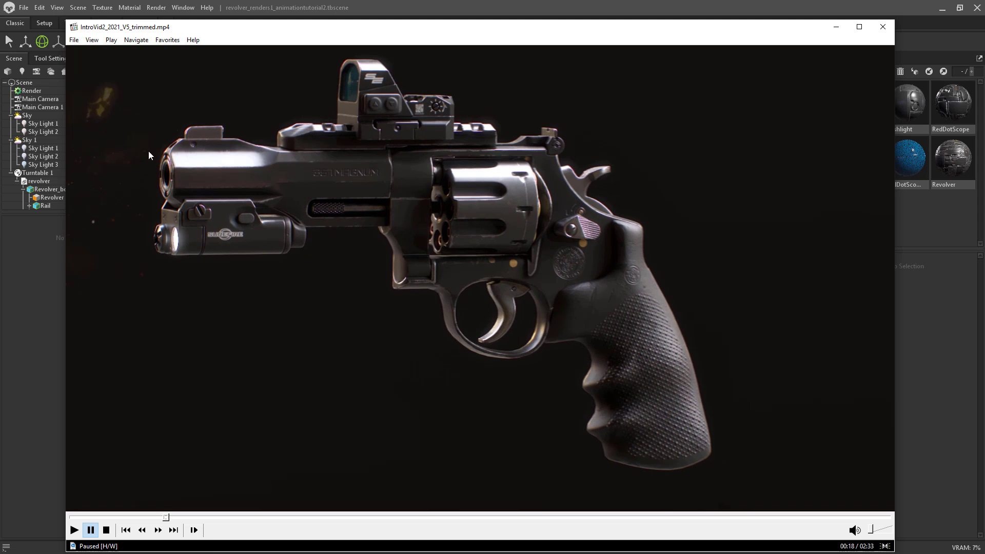
left_click(514, 353)
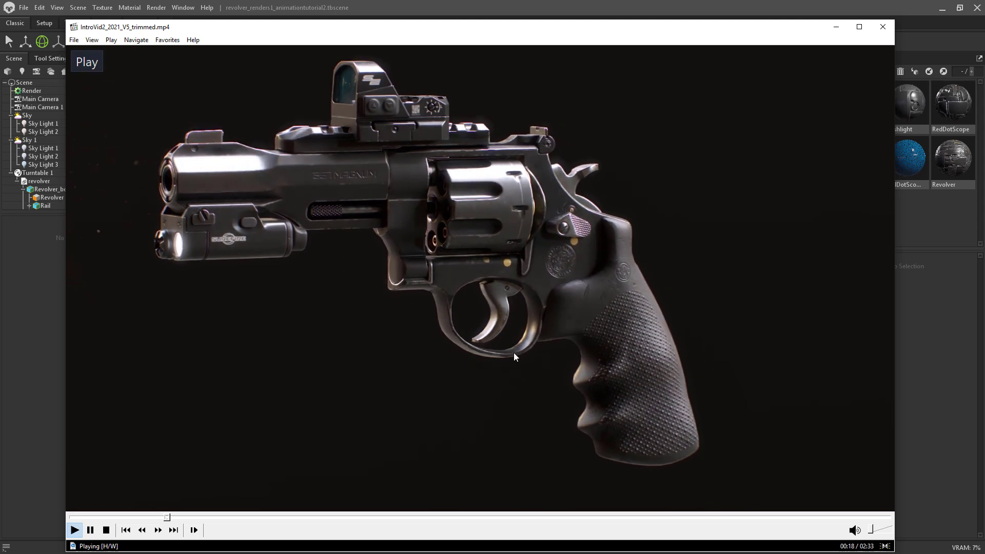
left_click(514, 353)
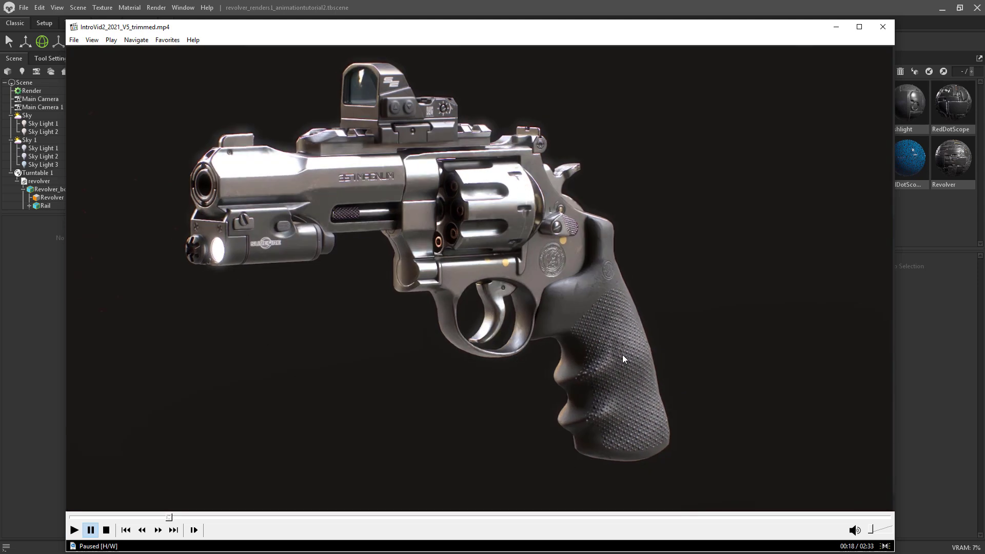
left_click(503, 276)
left_click(446, 211)
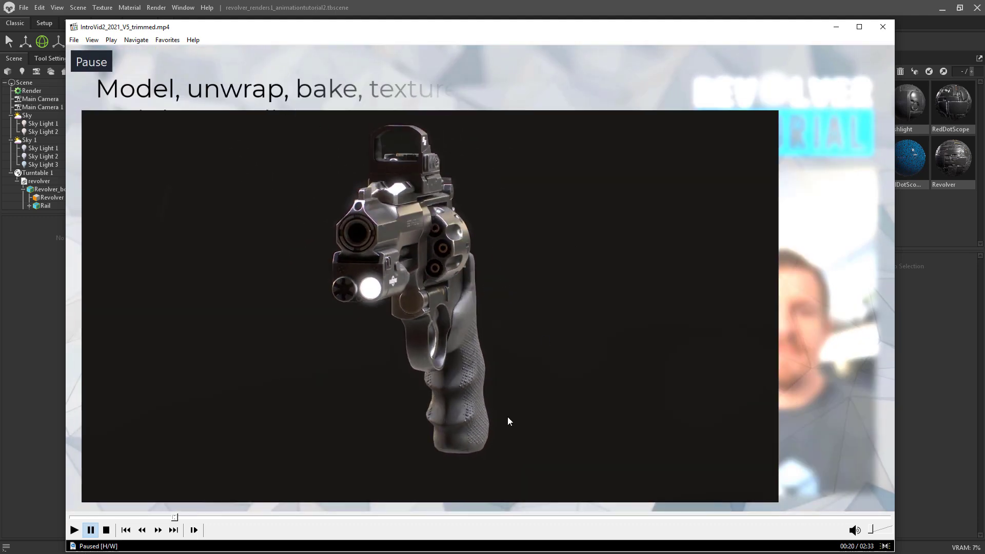
Rewind the reference video to the open-cylinder shot and review the cartridges loading in full screen
left_click(151, 517)
left_click(438, 292)
left_click(364, 199)
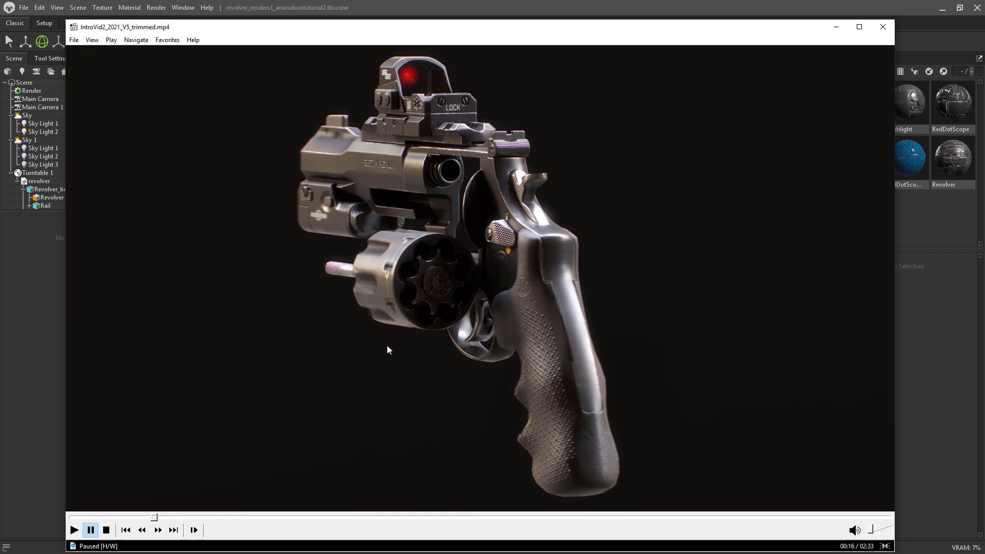
double_click(394, 387)
left_click(480, 312)
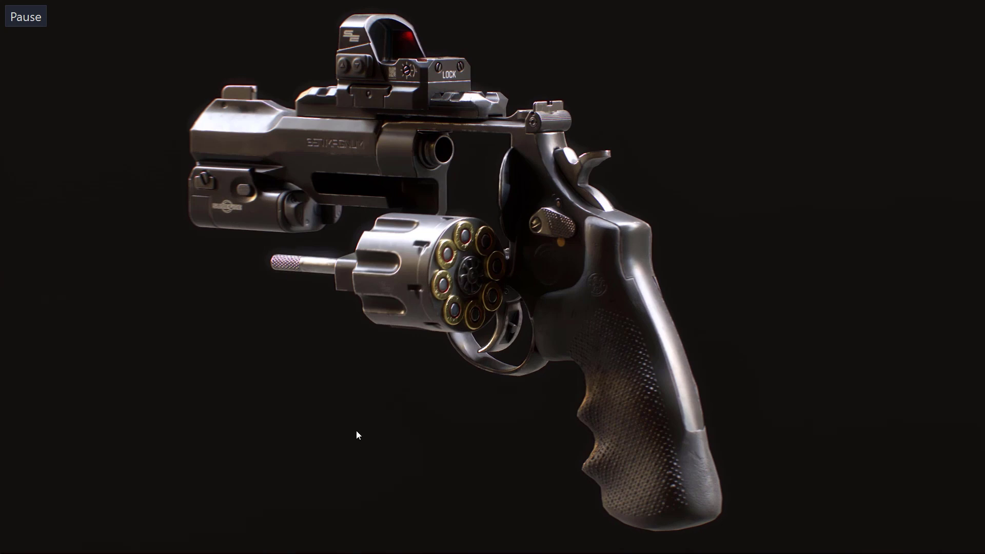
Rewind to the start of the open-cylinder turntable and replay it in short stretches, examining how the accessories are added
left_click(97, 518)
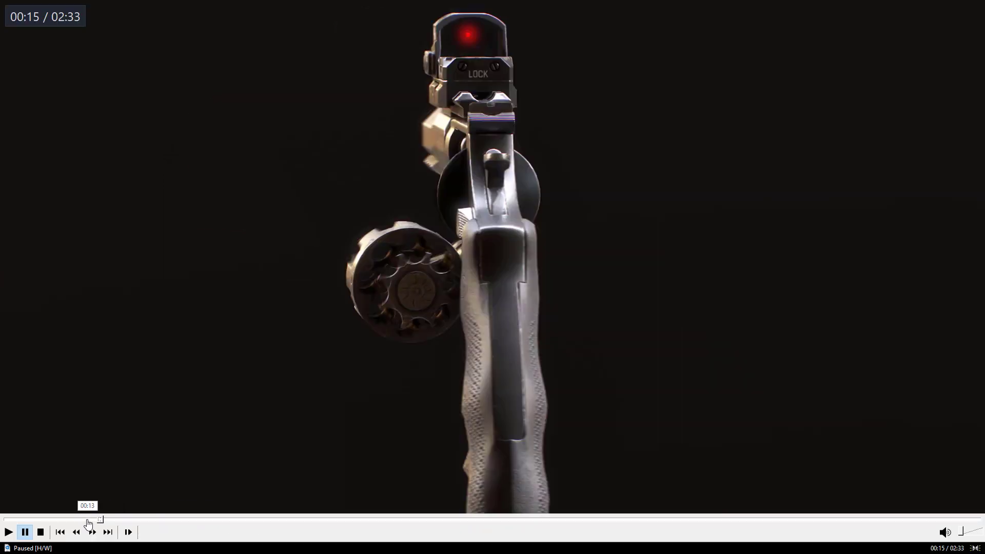
left_click(72, 519)
left_click(413, 338)
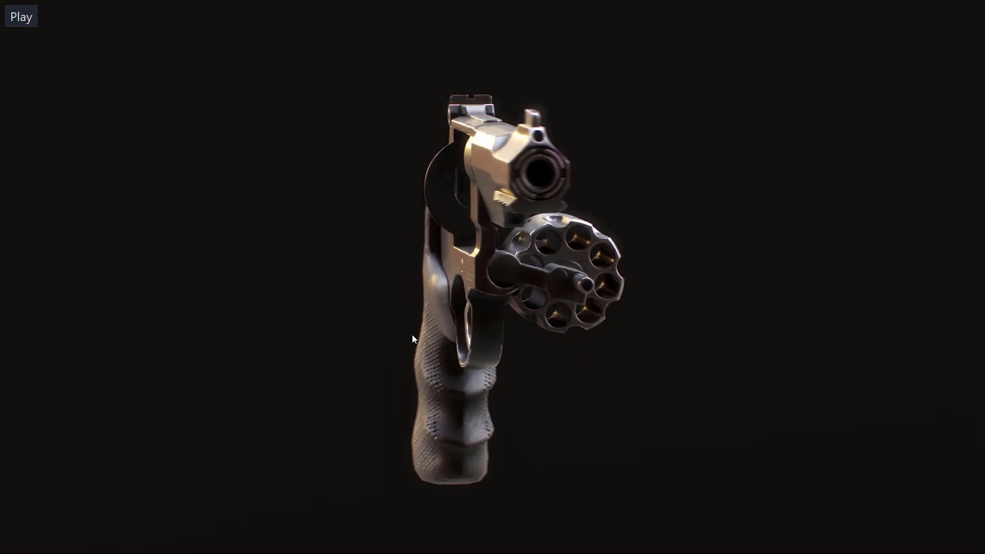
left_click(418, 334)
left_click(417, 334)
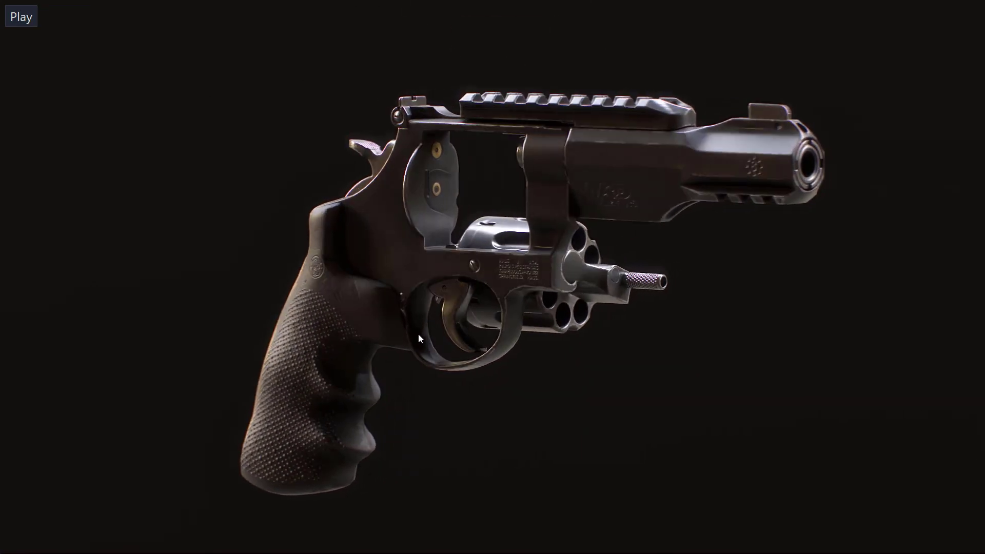
left_click(383, 337)
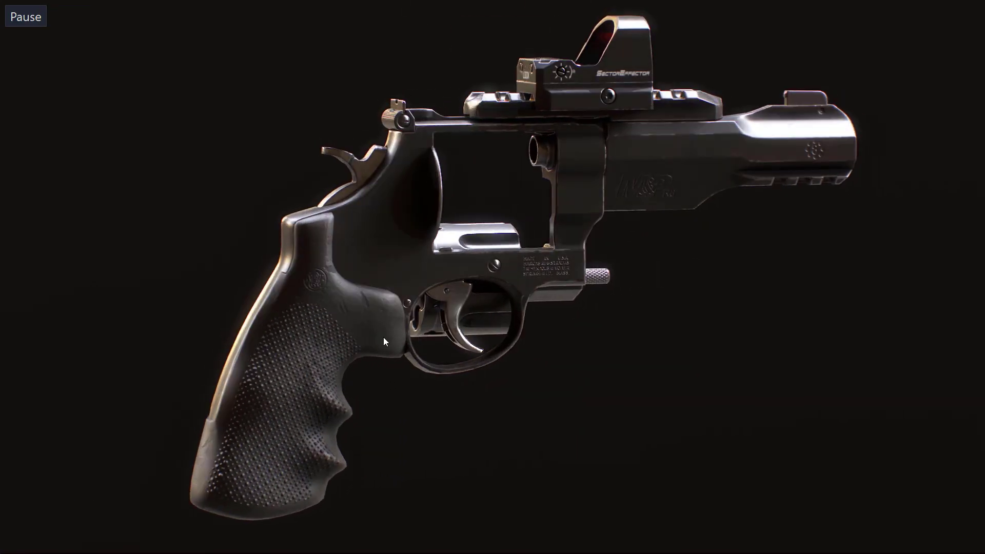
left_click(383, 337)
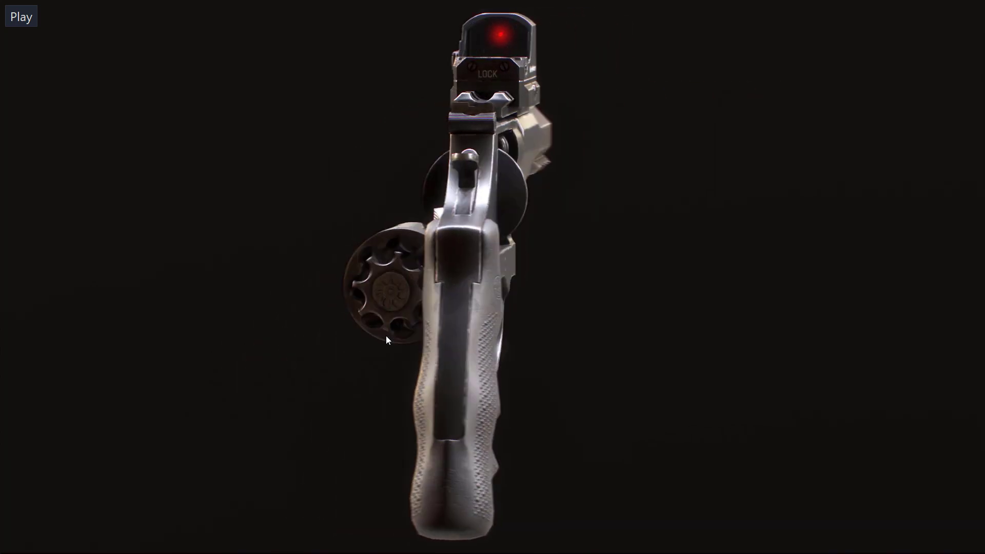
Review the spinning open cylinder through its reloading and closing, returning the video player from full screen to its window
left_click(398, 331)
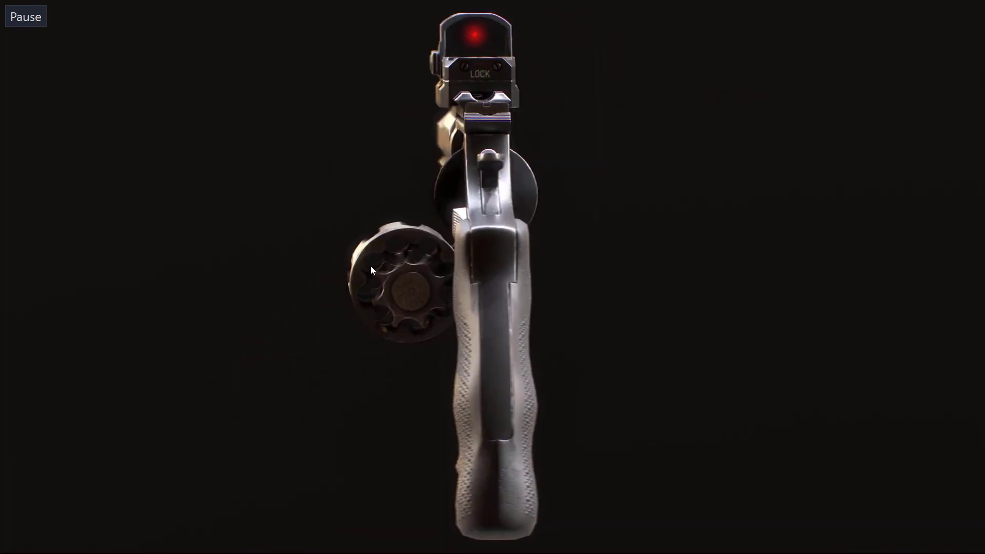
left_click(450, 377)
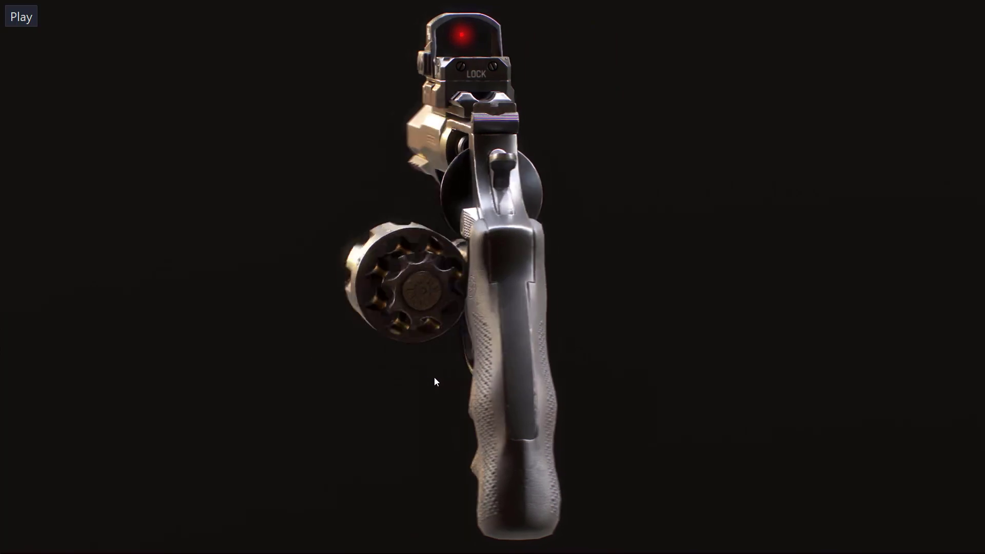
left_click(390, 361)
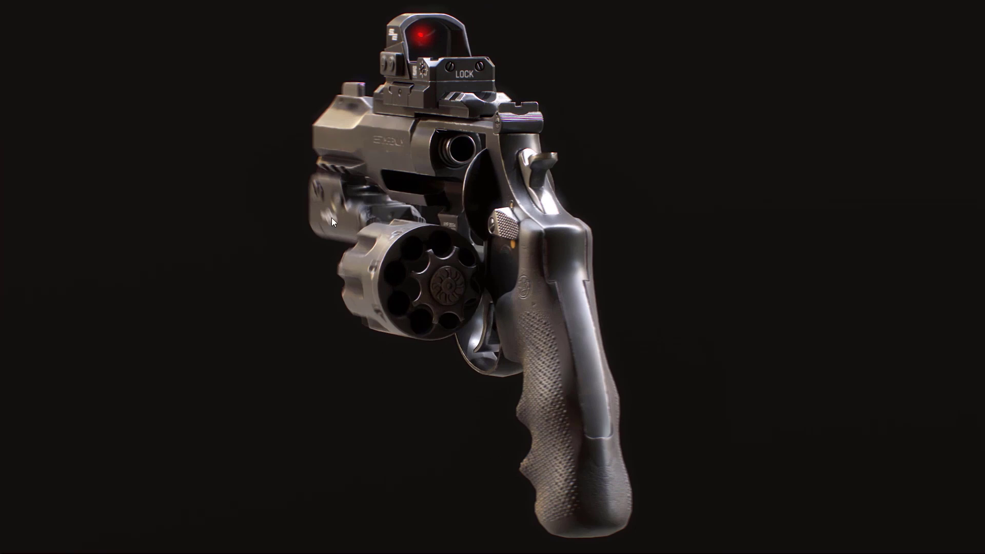
double_click(405, 292)
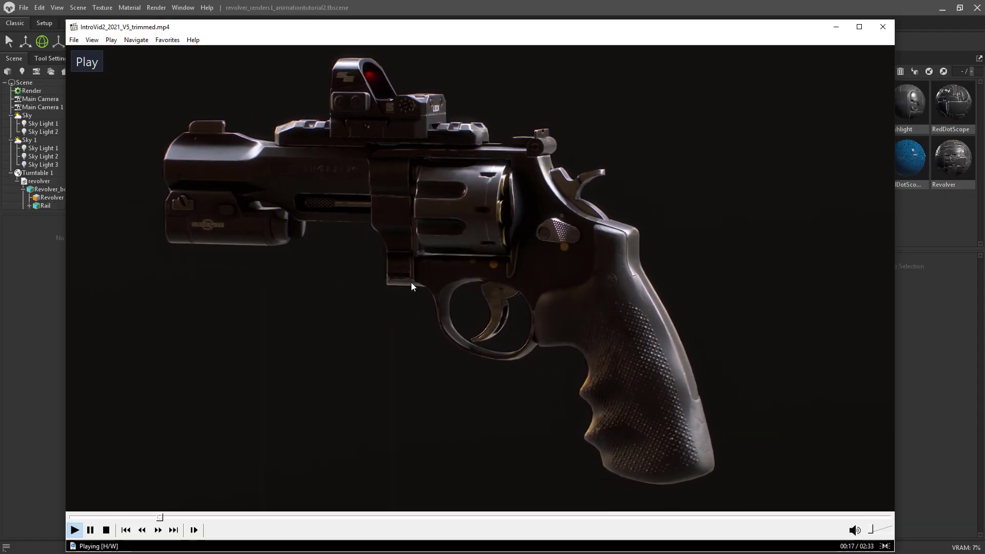
left_click(411, 283)
left_click(411, 282)
left_click(418, 283)
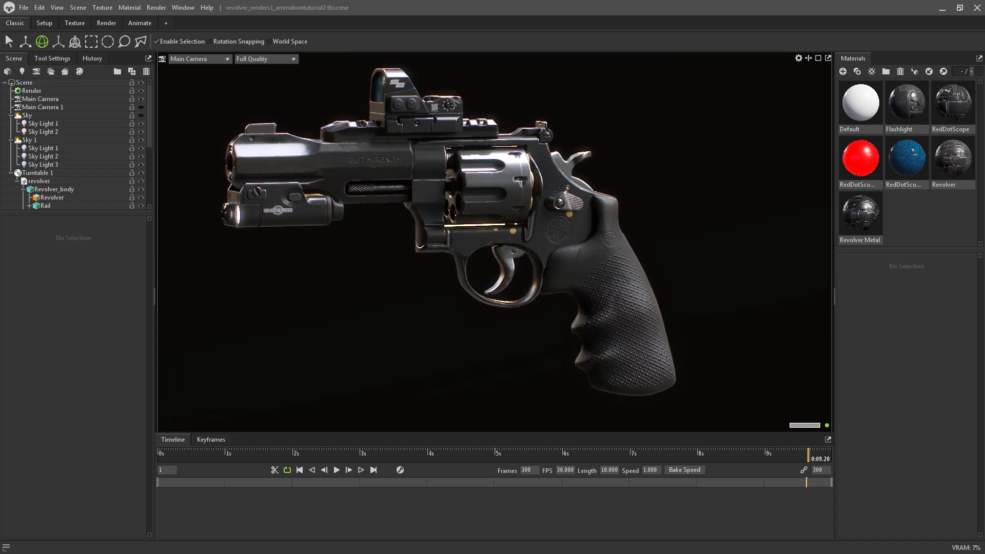
Bring the reference video back maximized, replay the cylinder reloading through the muzzle flash, and minimize the player
left_click_drag(984, 307, 277, 89)
double_click(409, 95)
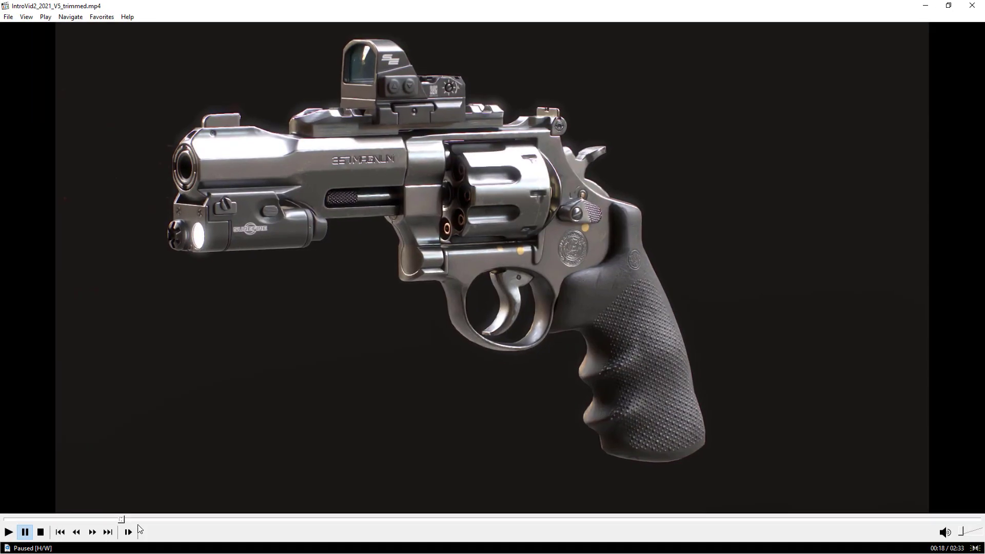
left_click(100, 519)
key("space")
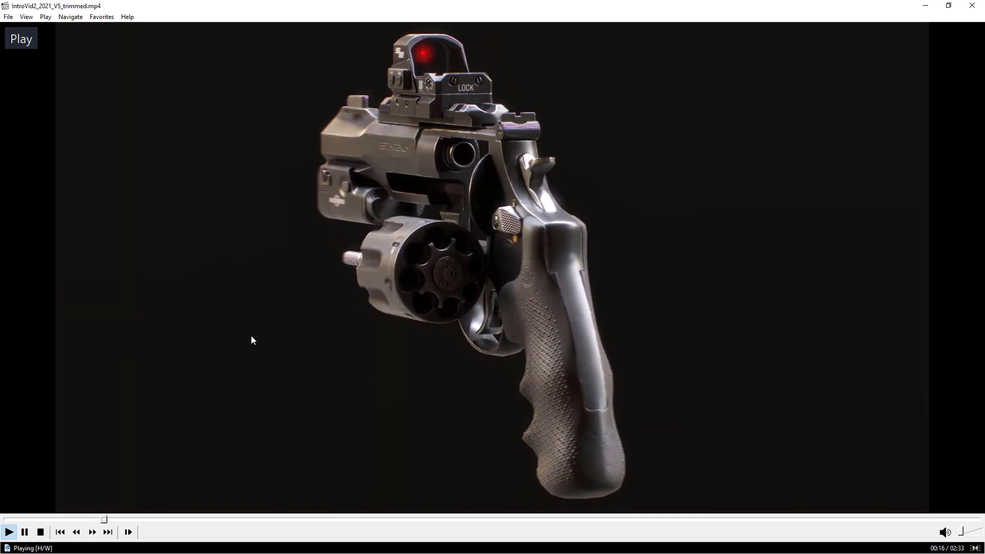
key("space")
key("space")
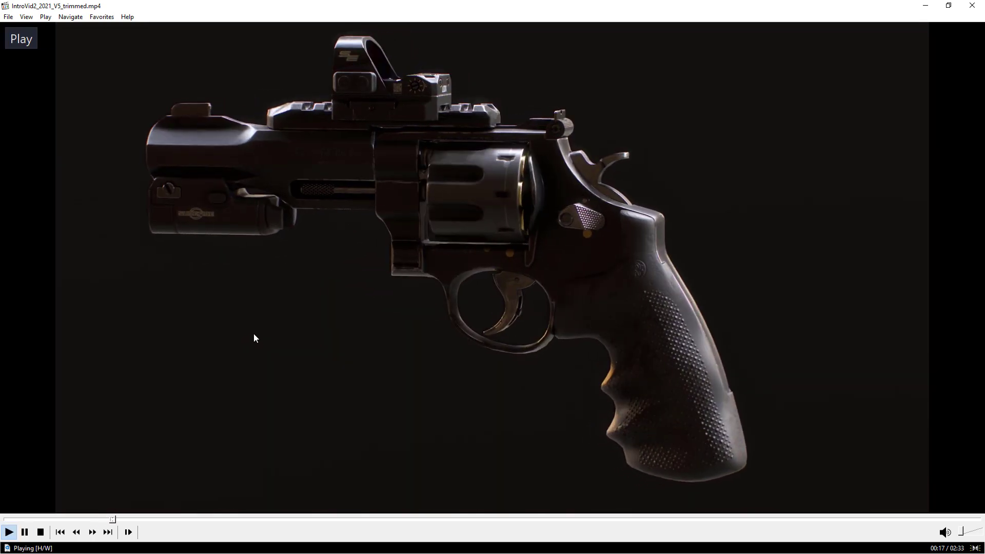
key("space")
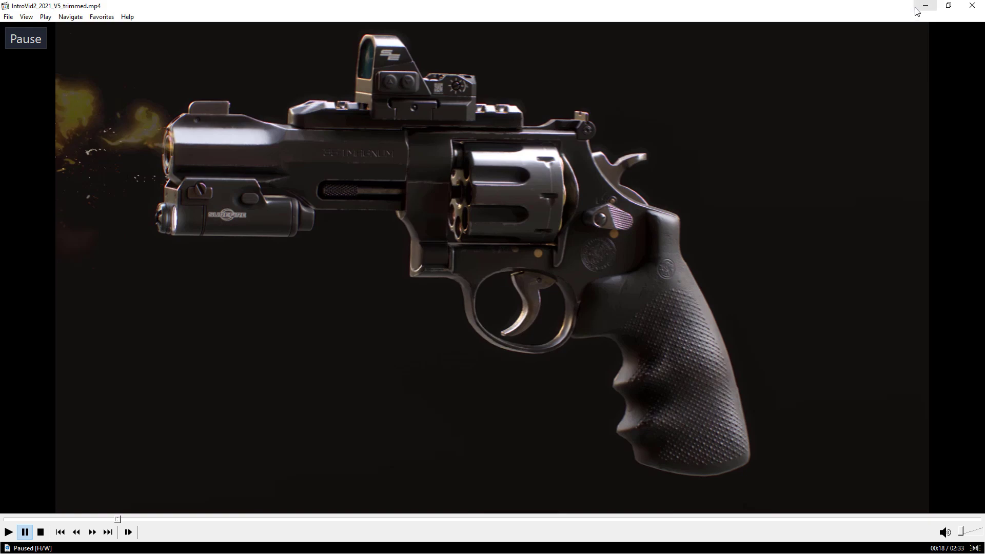
left_click(931, 8)
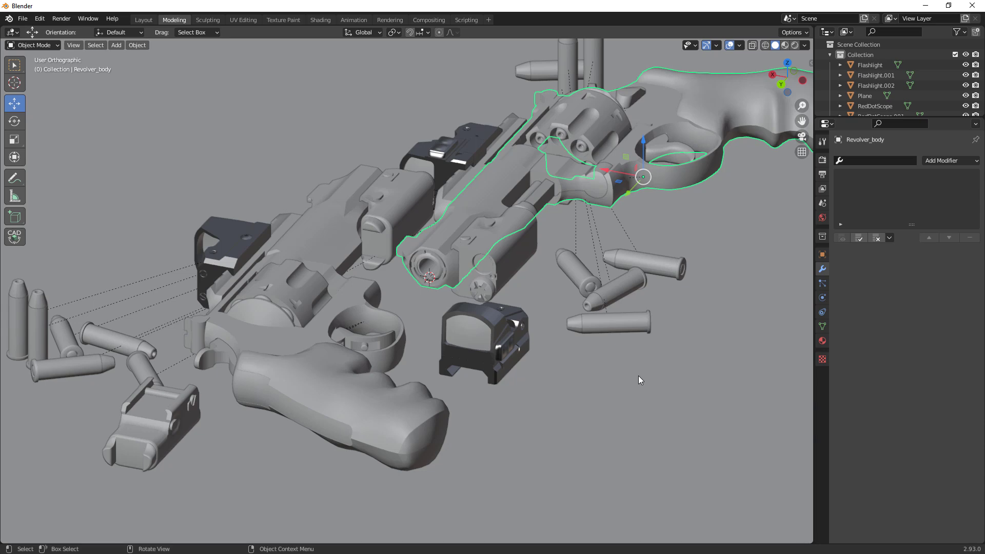
In Blender, delete the ground plane beneath the two revolvers
middle_click_drag(708, 329, 658, 359)
scroll(644, 348, "down", 2)
middle_click_drag(630, 311, 589, 341)
scroll(339, 264, "down", 5)
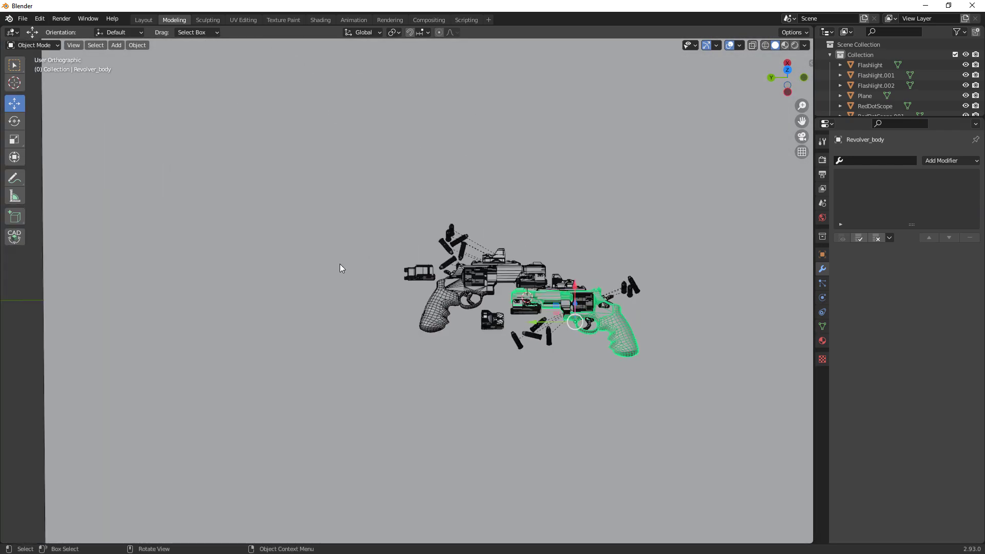
left_click(340, 264)
scroll(340, 264, "down", 4)
middle_click_drag(340, 264, 377, 226)
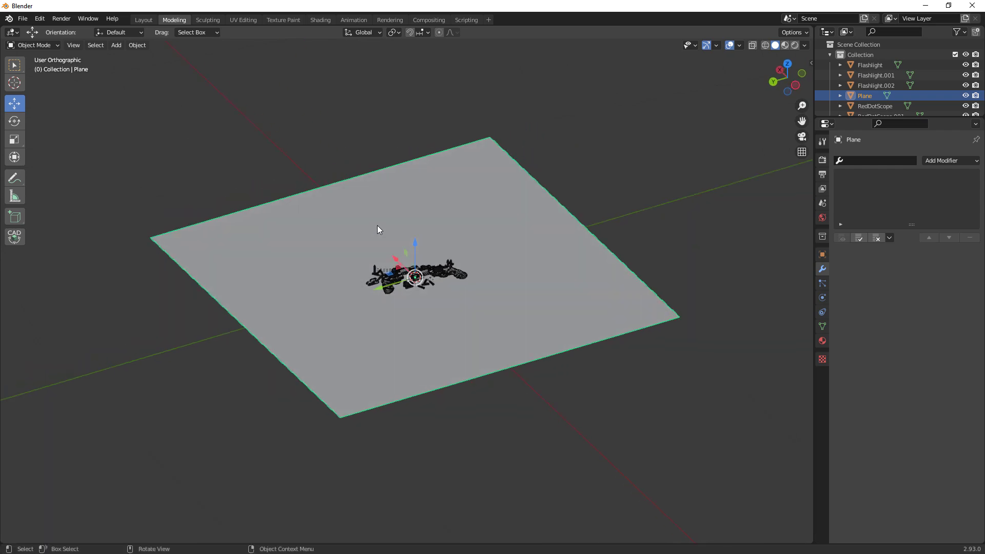
scroll(375, 283, "up", 3)
key("x")
left_click(378, 279)
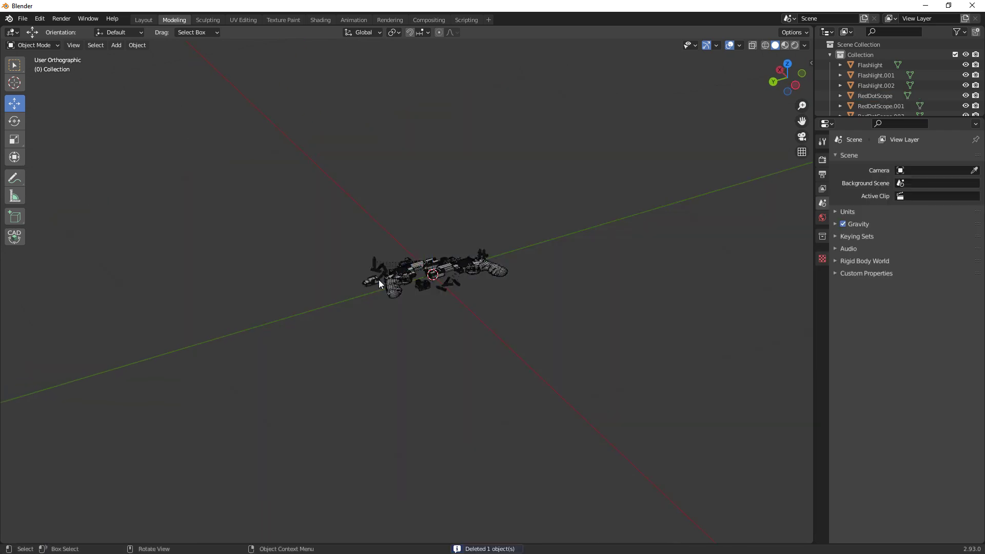
Examine the arrangement of the two revolvers, loose cartridges, flashlight and red dot sight without the ground plane
scroll(426, 281, "up", 4)
middle_click_drag(459, 221, 573, 247)
middle_click_drag(402, 316, 453, 268)
scroll(441, 271, "up", 4)
middle_click_drag(295, 283, 358, 106)
middle_click_drag(458, 272, 442, 367)
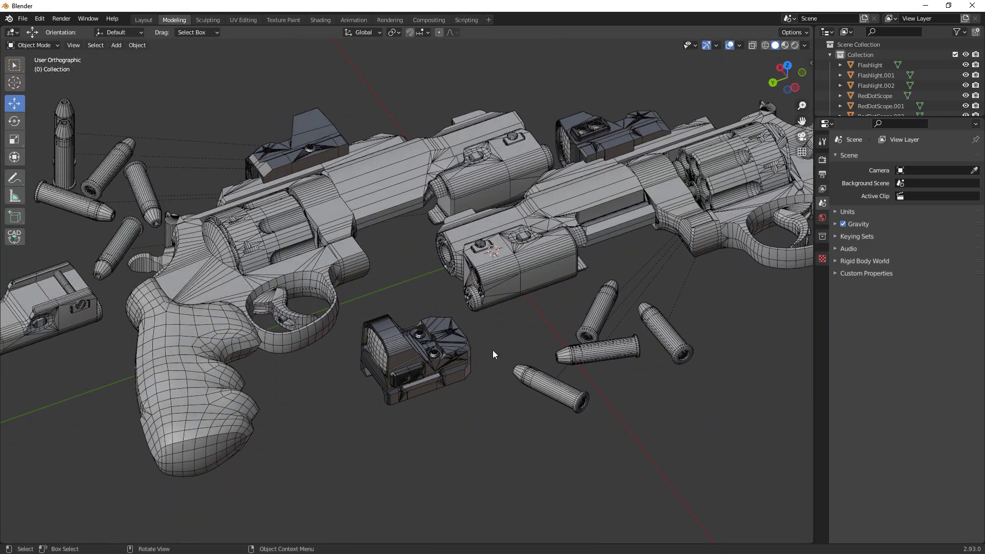
scroll(493, 349, "down", 2)
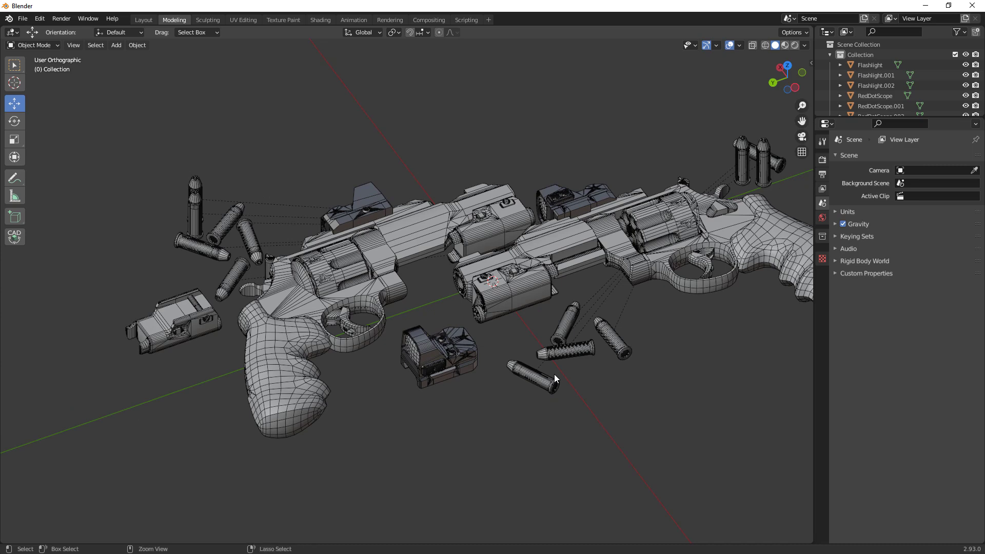
Undo the ground plane's deletion and select every object in the scene
key("ctrl+z")
scroll(641, 371, "down", 6)
middle_click_drag(633, 365, 467, 269, "shift")
key("a")
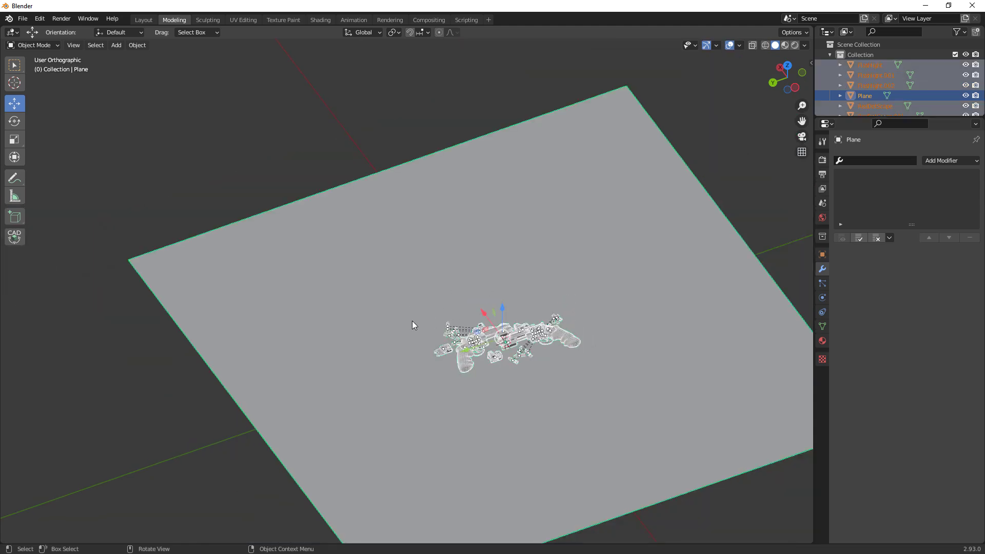
Look up the FBX export format for the selected scene objects
left_click(23, 19)
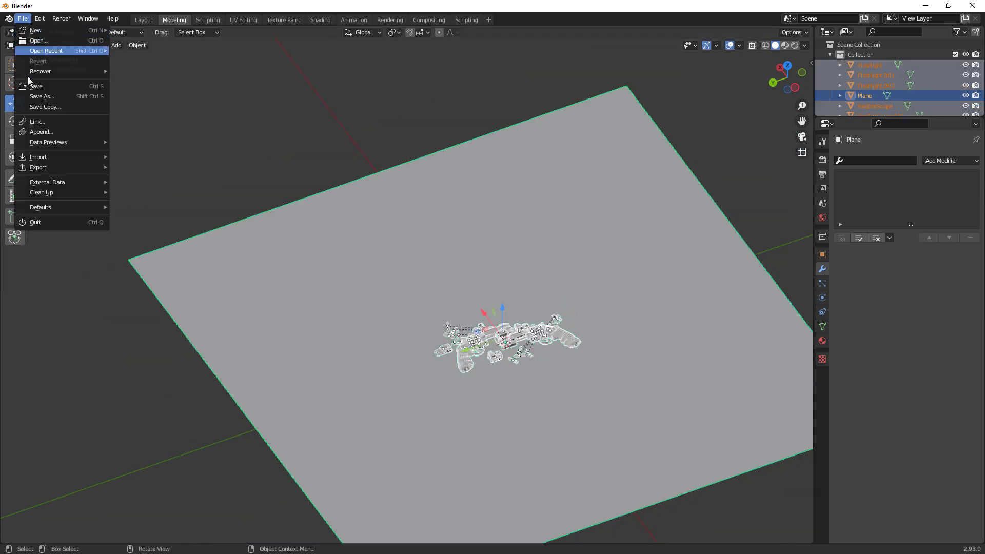
mouse_move(44, 167)
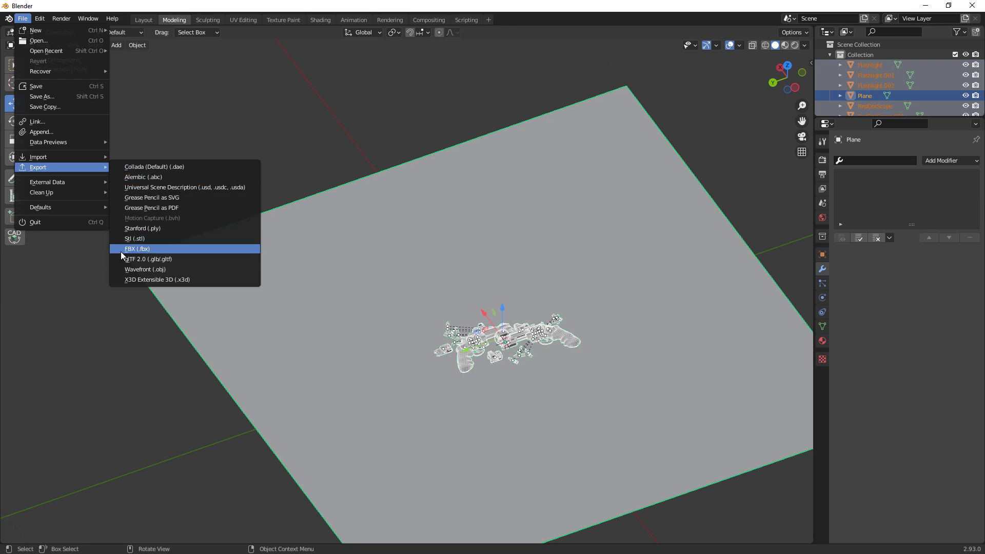
Switch to Marmoset Toolbag, select the ground plane, and examine its full extent beneath the revolvers
scroll(401, 342, "up", 10)
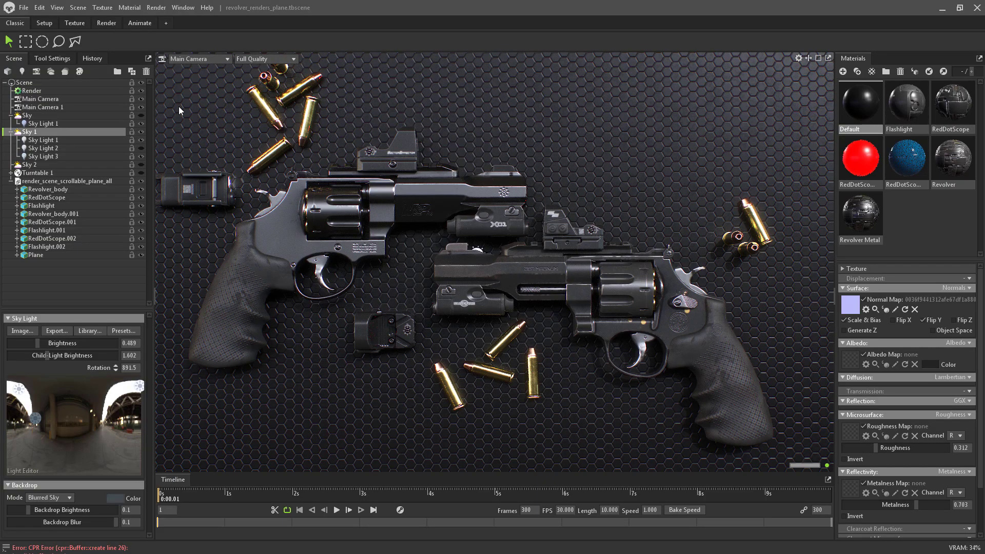
left_click_drag(486, 268, 537, 266, "shift")
left_click(690, 165)
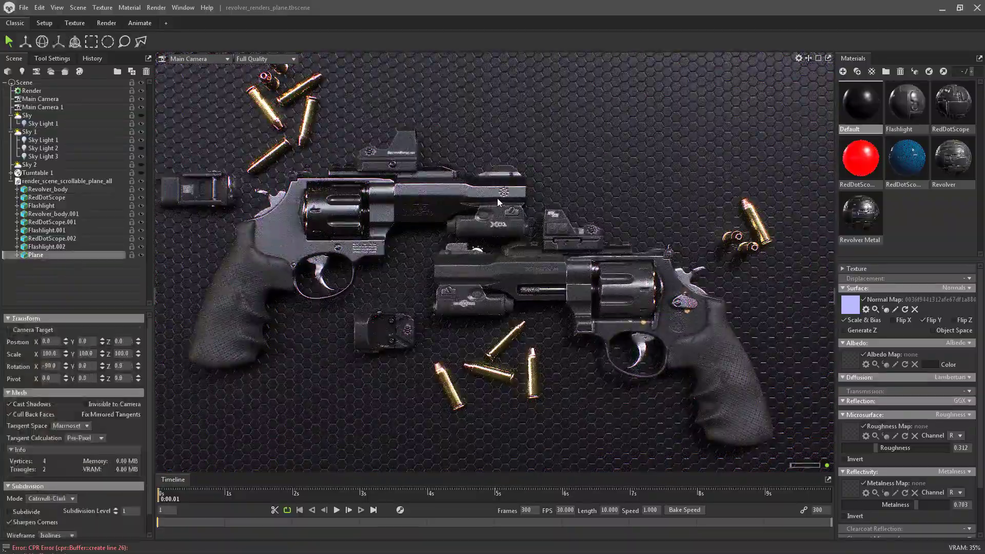
scroll(412, 196, "down", 5)
scroll(410, 191, "down", 6)
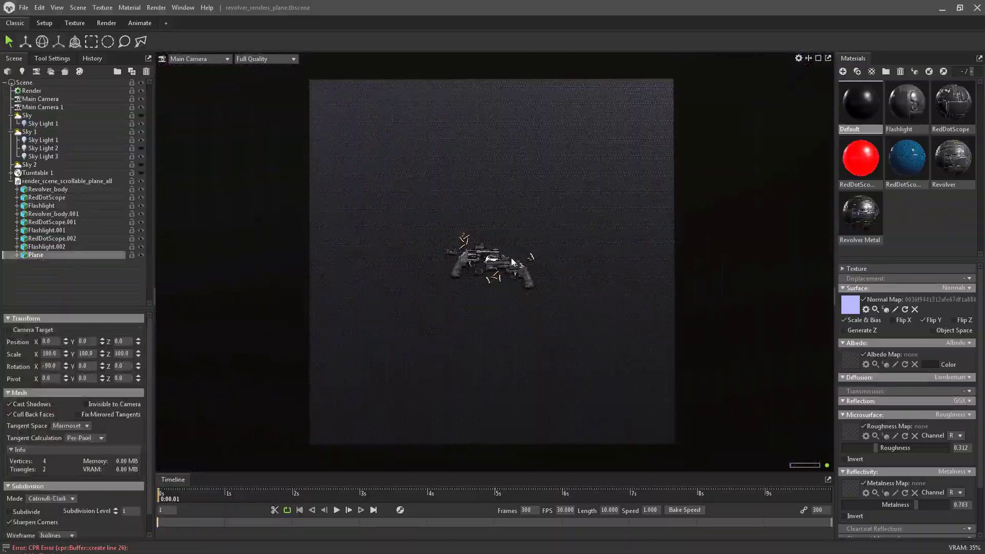
scroll(442, 254, "up", 12)
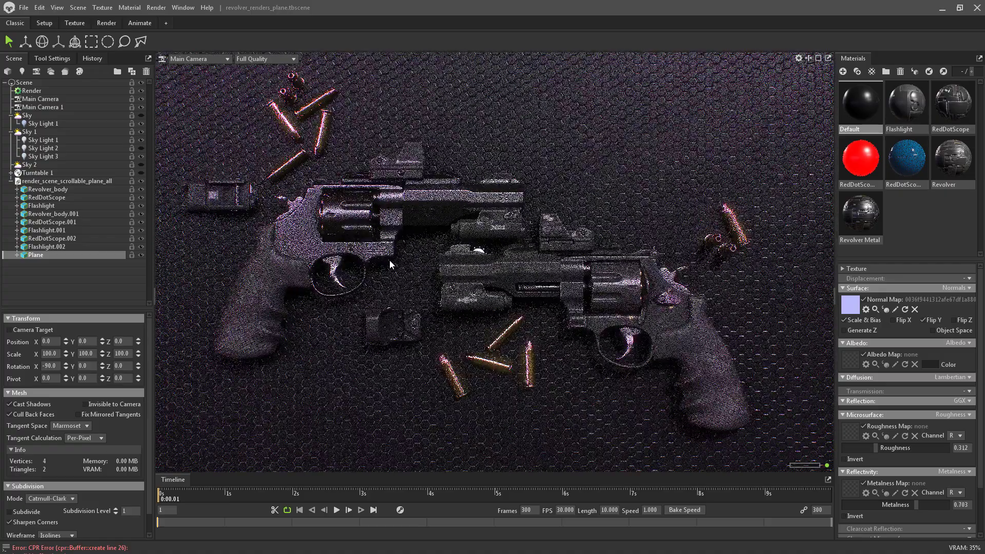
scroll(389, 261, "up", 3)
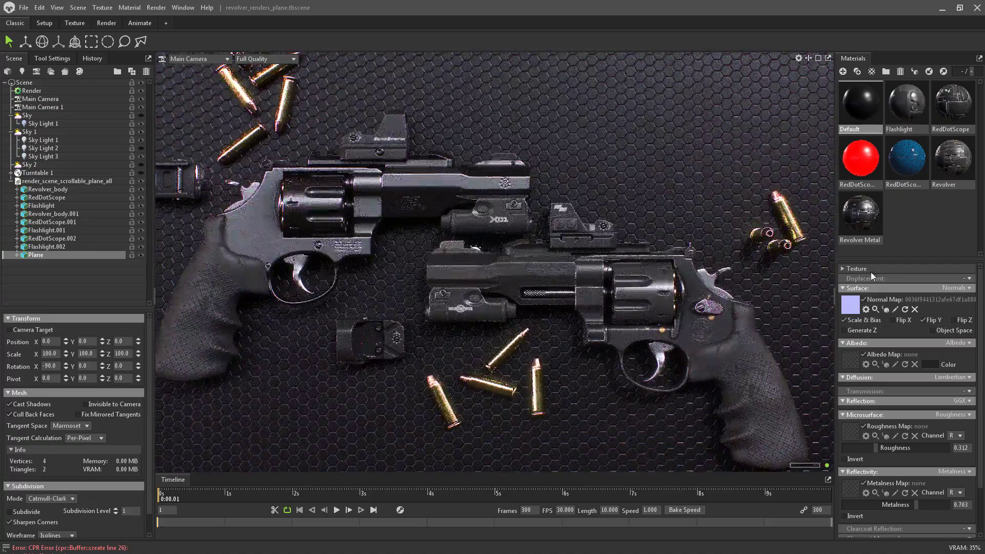
Make the ground's Default material a smooth mid grey without its normal map, lowering the roughness to 0.059
left_click(864, 300)
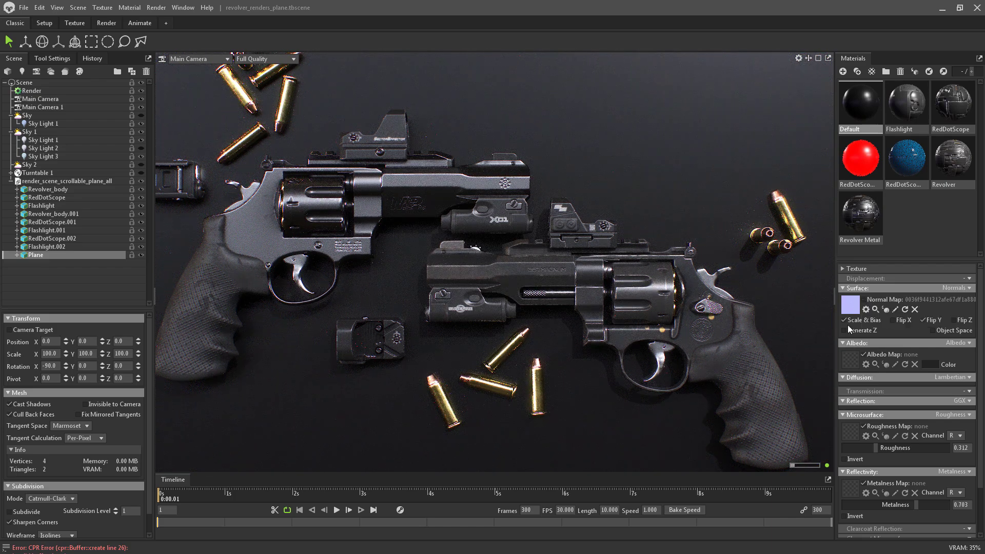
left_click(928, 365)
mouse_move(416, 382)
left_mouse_down()
mouse_move(397, 320)
mouse_move(409, 347)
left_mouse_up()
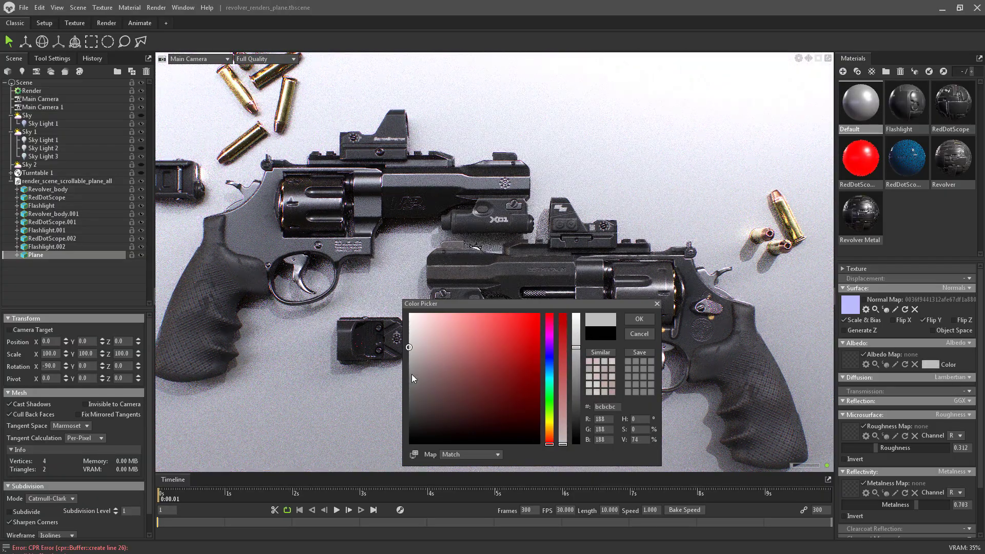
left_click(412, 375)
left_click(648, 319)
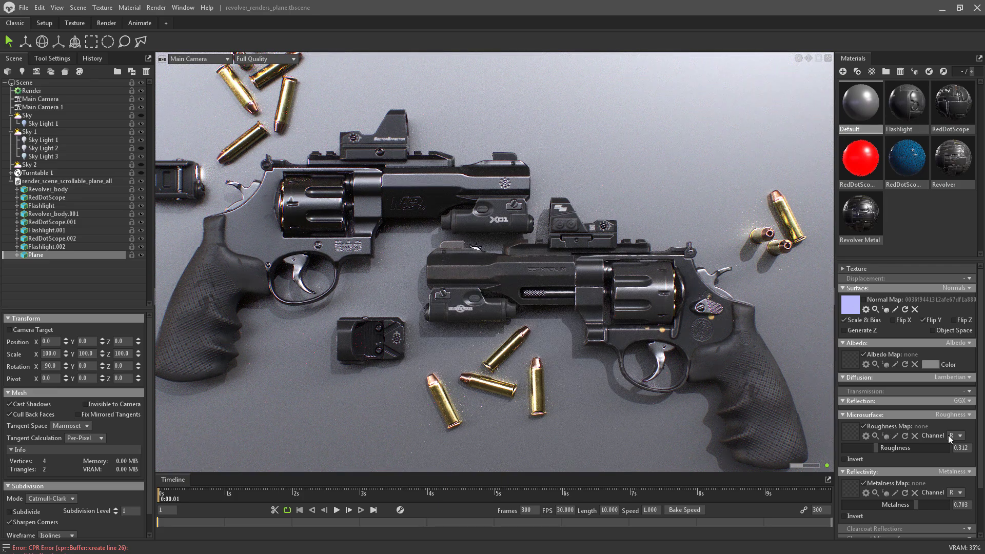
left_click_drag(877, 447, 849, 449)
Examine the glossy ground's reflections around the red dot sight, cartridges and revolvers from several angles and under rotated sky lighting
middle_click_drag(519, 318, 571, 269)
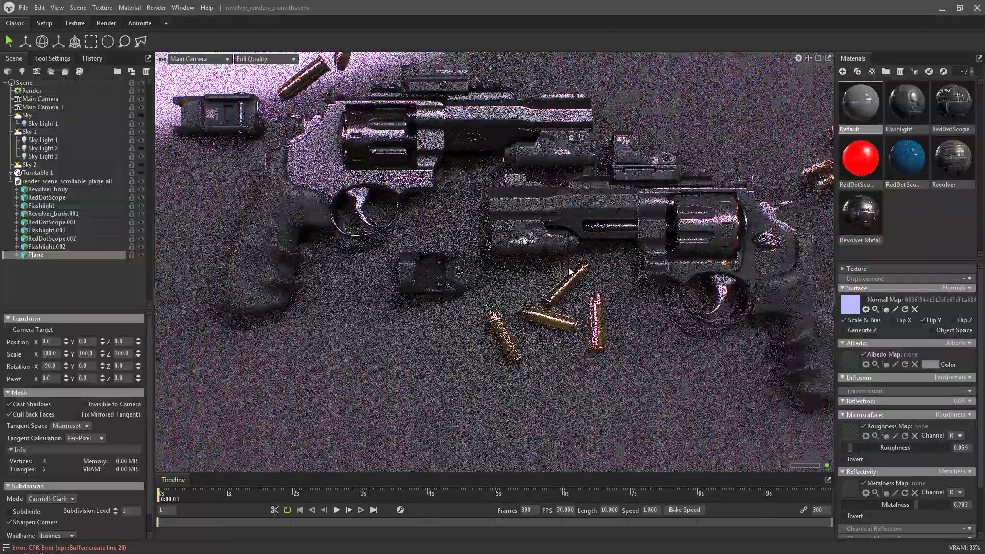
left_click_drag(480, 261, 439, 245)
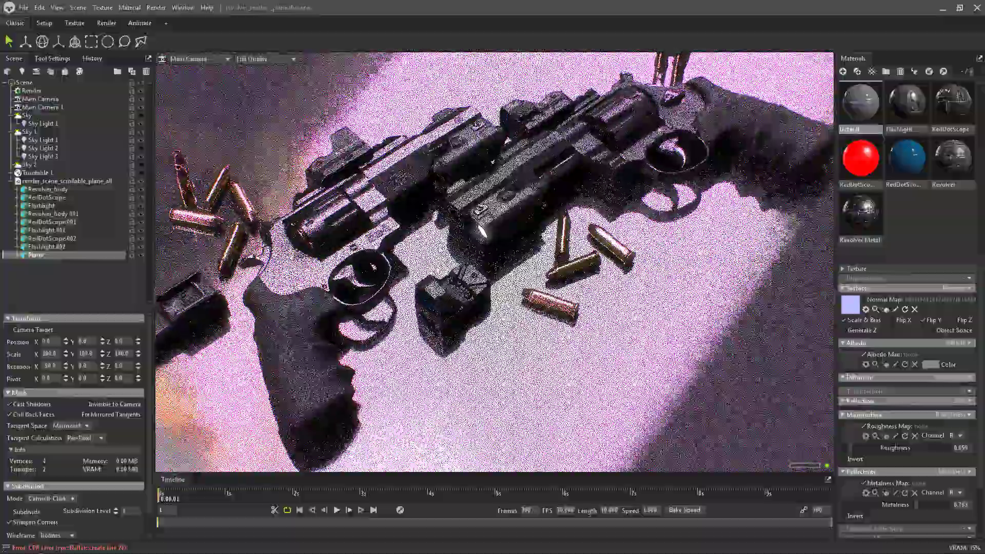
scroll(438, 244, "up", 3)
scroll(396, 240, "up", 4)
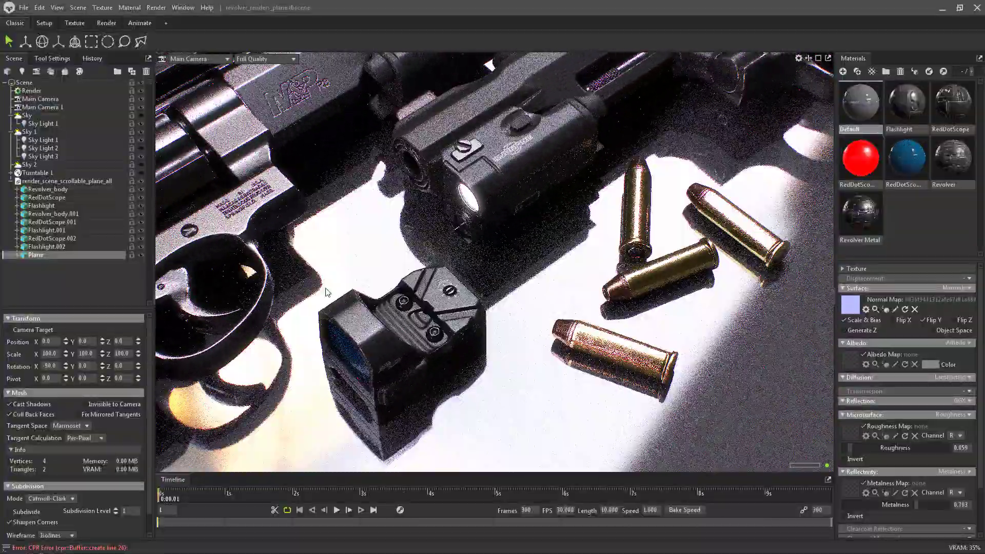
middle_click_drag(277, 290, 423, 310)
left_click_drag(423, 310, 524, 313)
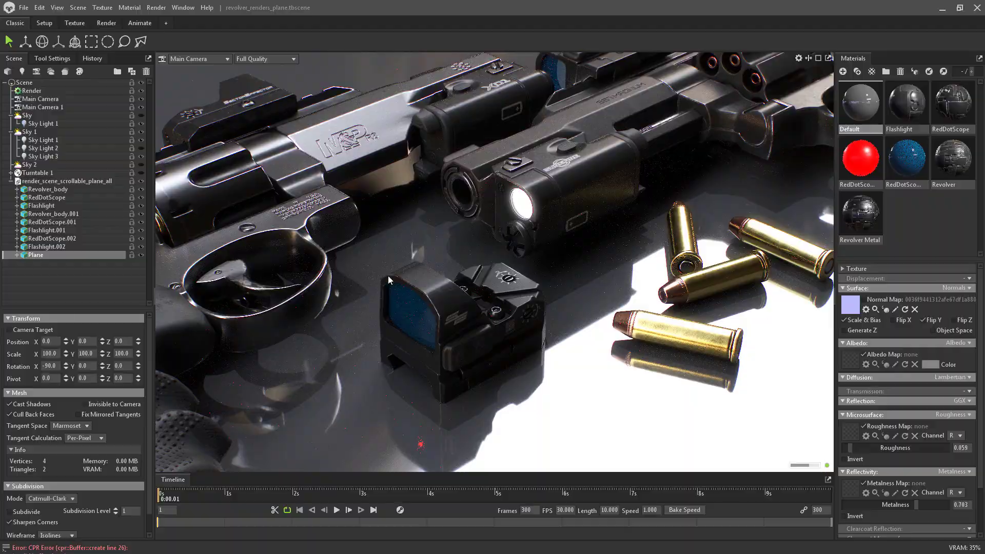
left_click_drag(478, 276, 599, 273, "shift")
scroll(598, 272, "down", 3)
left_click_drag(518, 259, 480, 250, "shift")
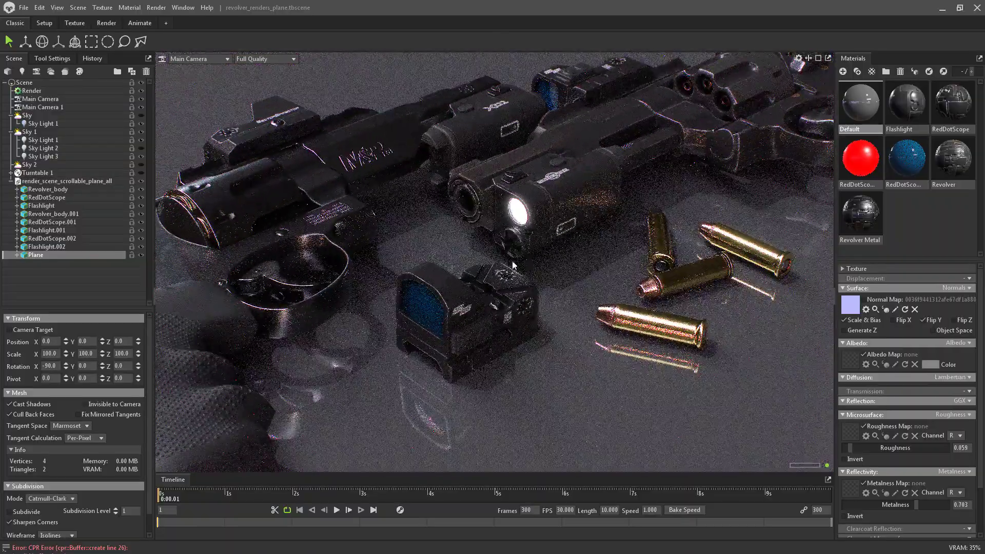
scroll(480, 251, "down", 3)
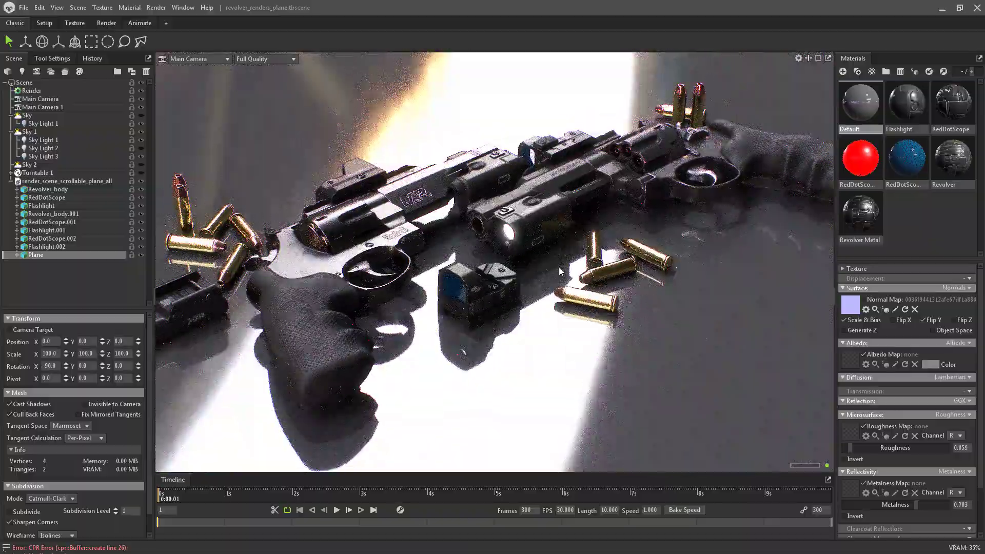
left_click_drag(627, 375, 592, 413, "shift")
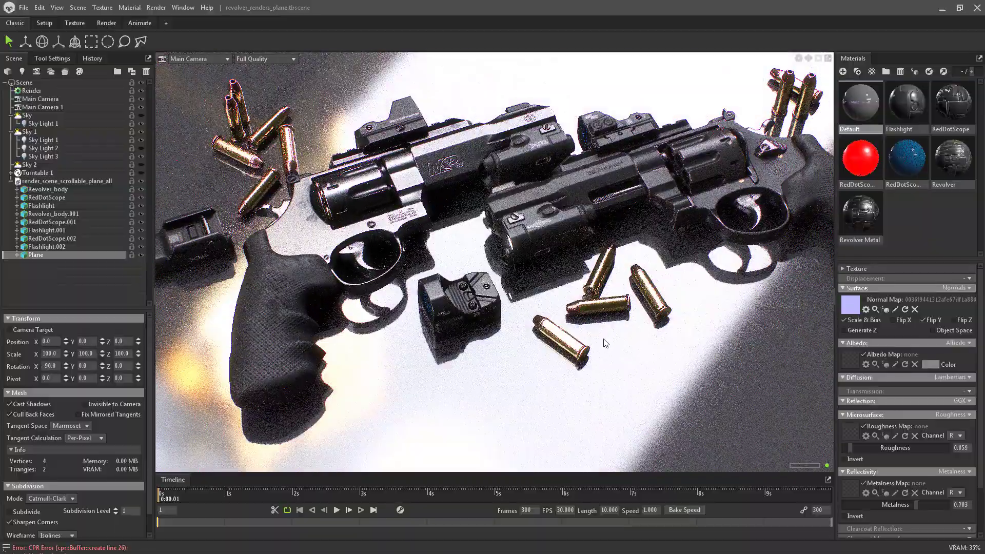
middle_click_drag(586, 258, 572, 303, "alt")
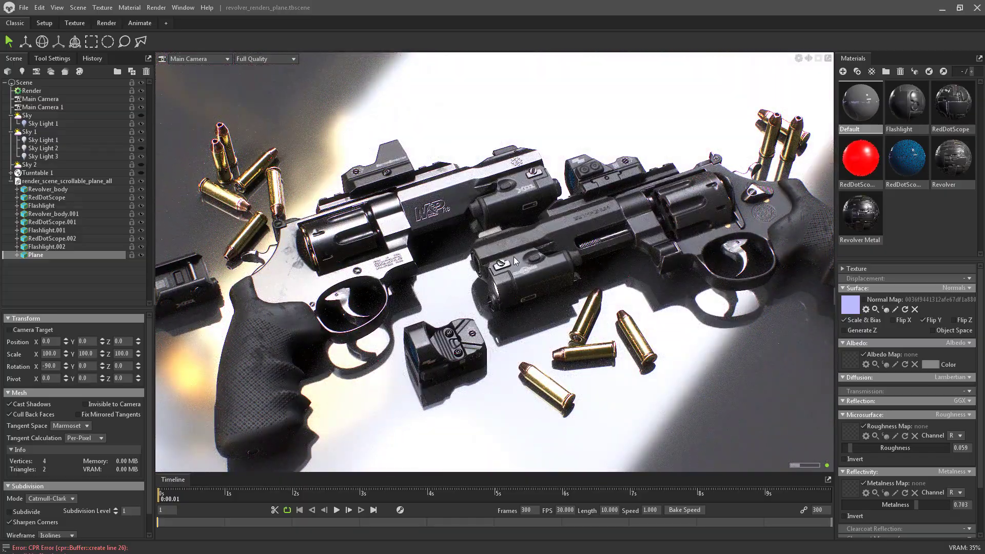
Re-enable the Default material's hexagon normal map and raise its roughness to 0.599
left_click(864, 300)
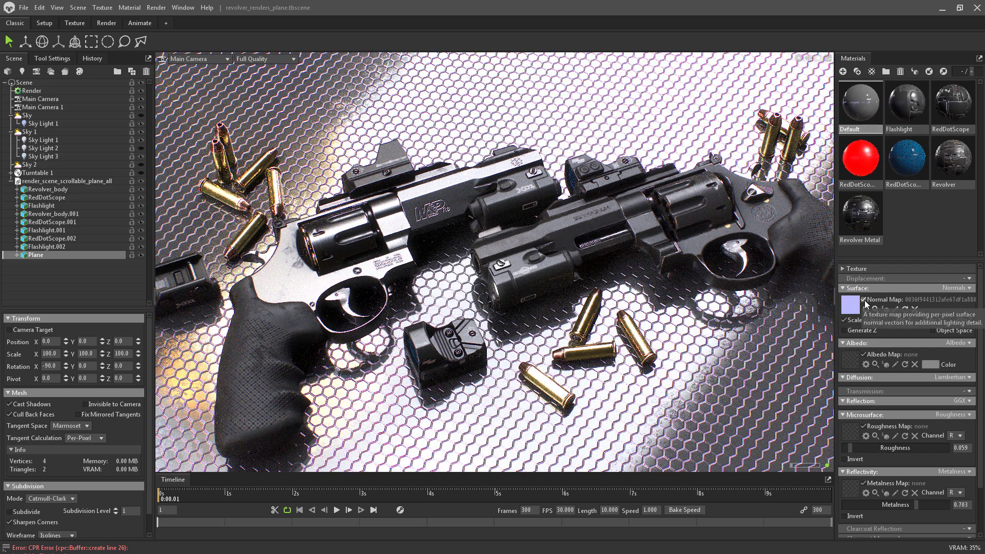
left_click_drag(851, 449, 905, 448)
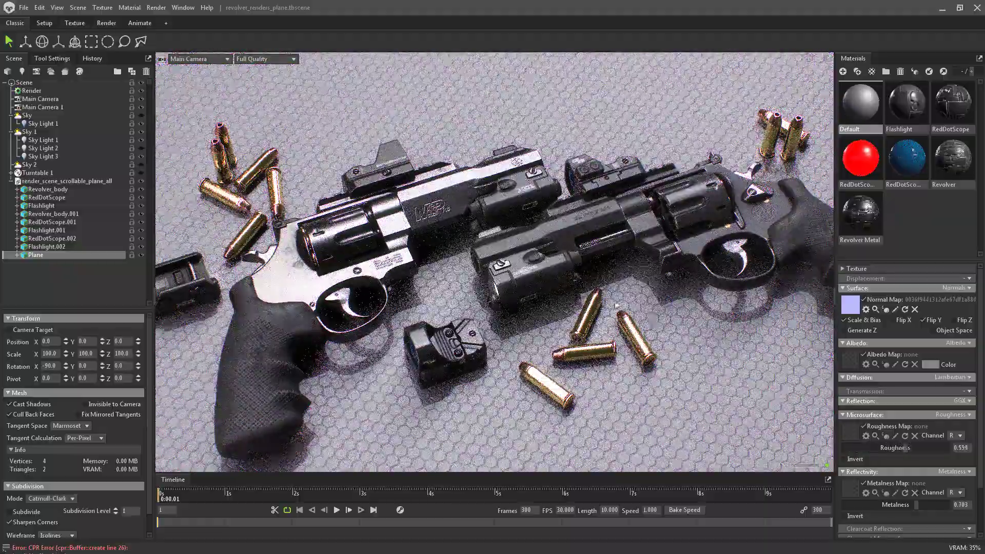
left_click_drag(596, 304, 769, 368)
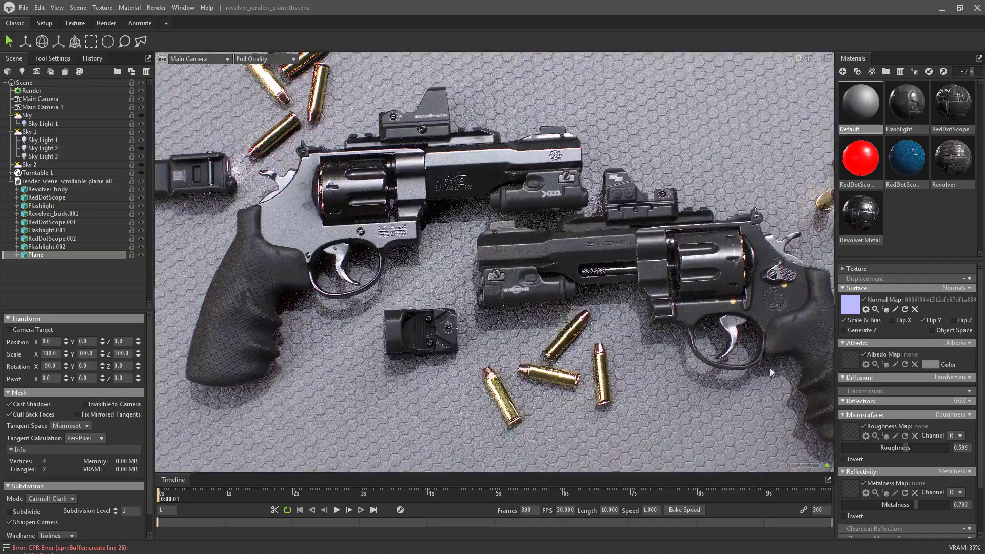
Set the Default material's albedo to dark grey 2f2f2f and rotate the sky lighting over the revolvers
left_click(928, 365)
left_click(416, 405)
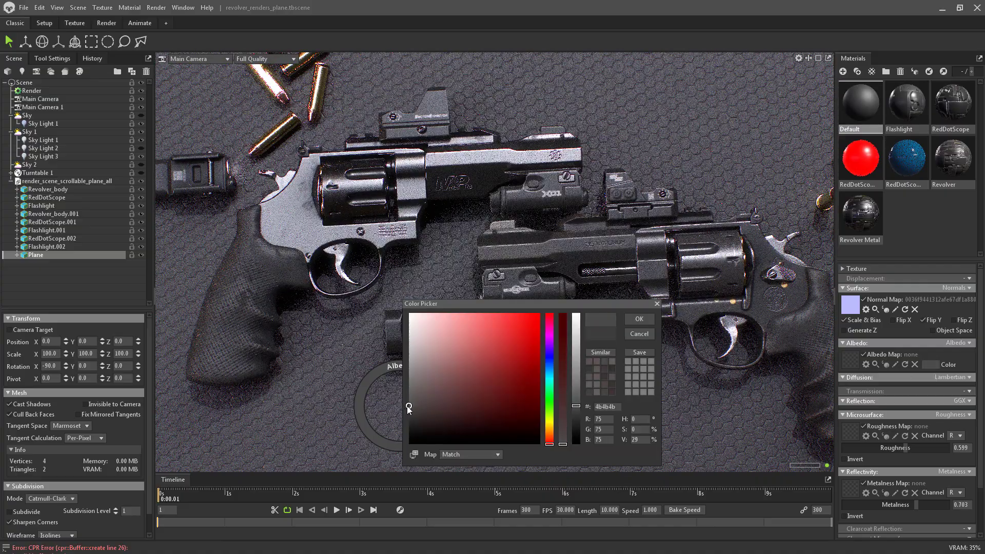
left_click(414, 420)
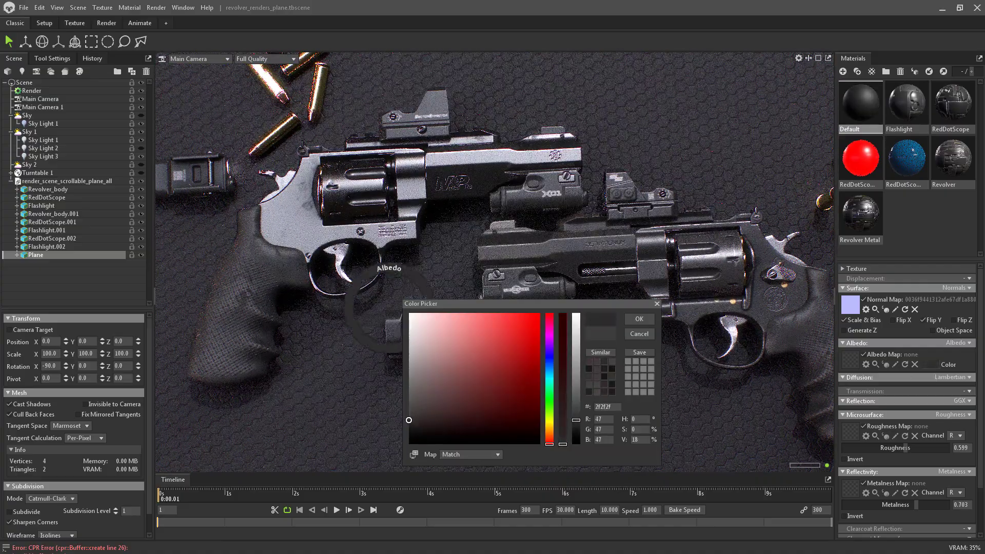
left_click(639, 319)
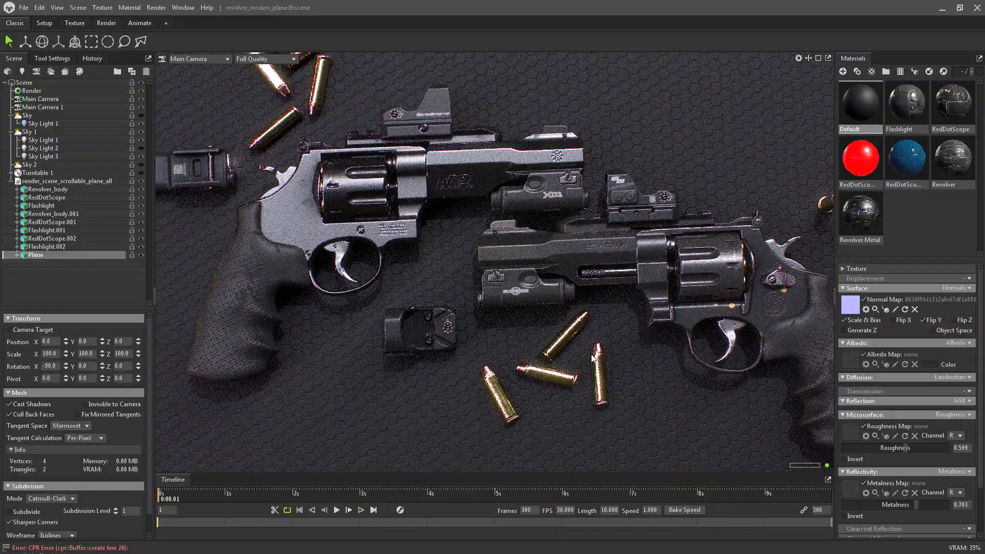
middle_click_drag(592, 316, 580, 334)
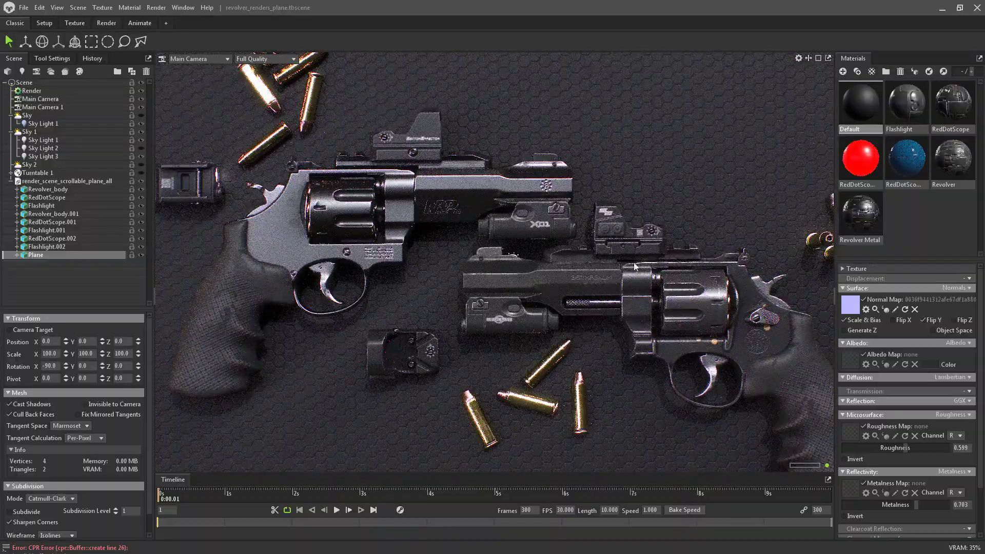
left_click_drag(528, 399, 586, 396, "shift")
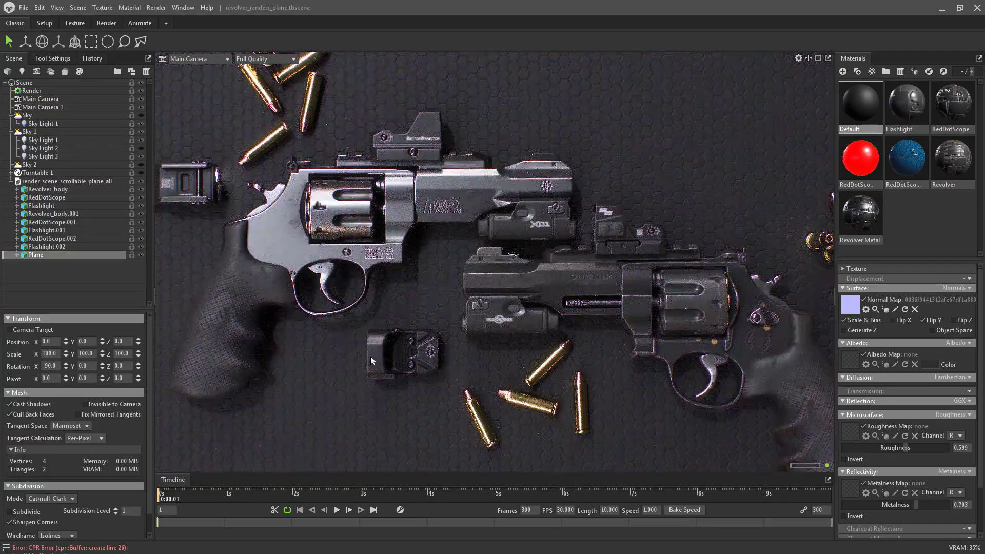
Rotate the loose red dot sight below the upper revolver to about 20.2 degrees around Y
left_click(413, 366)
key("e")
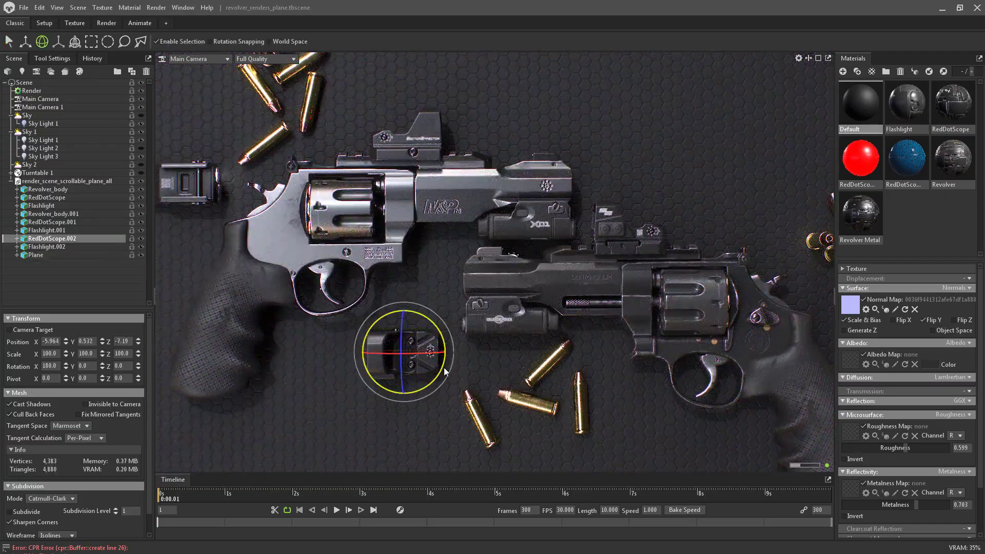
left_click_drag(442, 369, 445, 350)
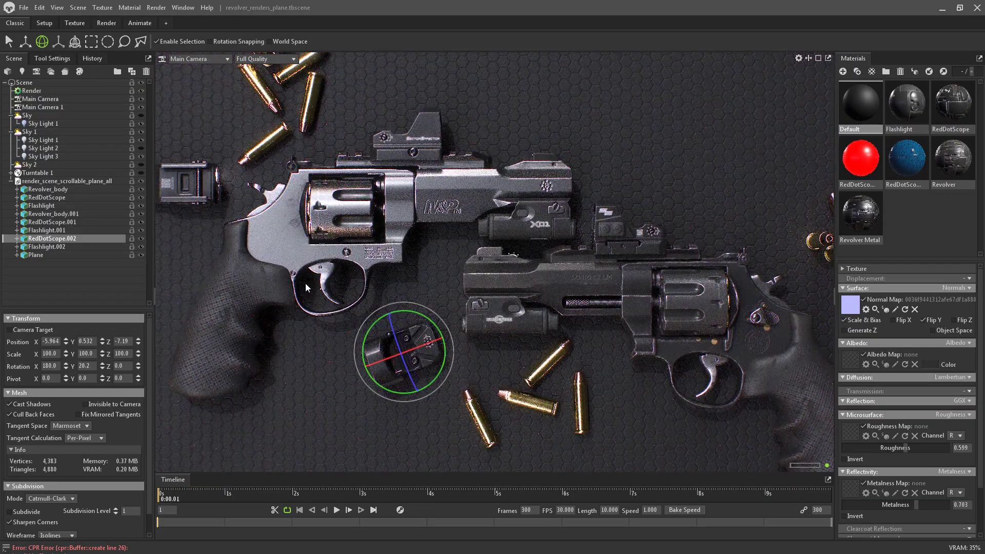
left_click(310, 287)
Rotate the loose flashlight beside the upper revolver's hammer to a Y rotation of about 141.9 degrees
middle_click_drag(310, 288, 331, 294)
left_click(235, 212)
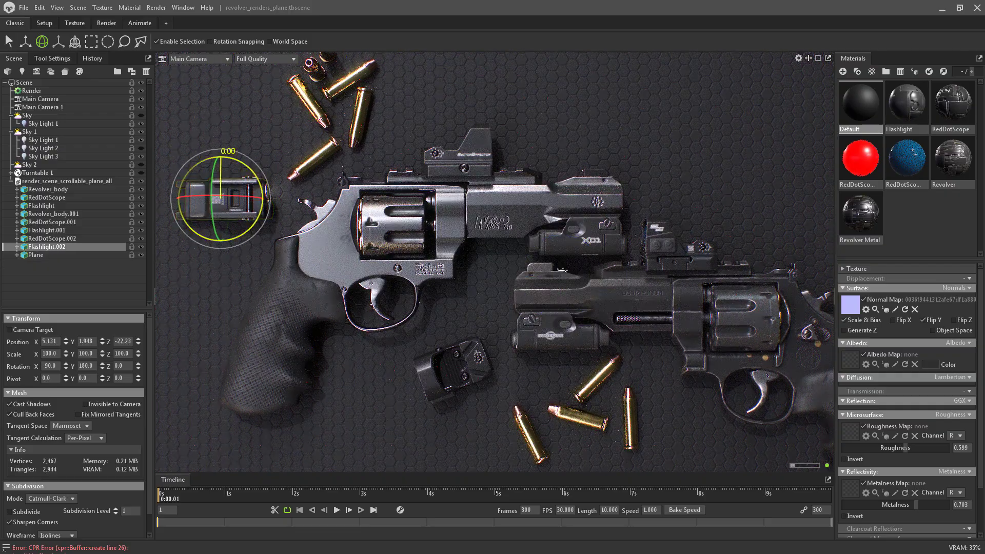
left_click_drag(220, 154, 248, 164)
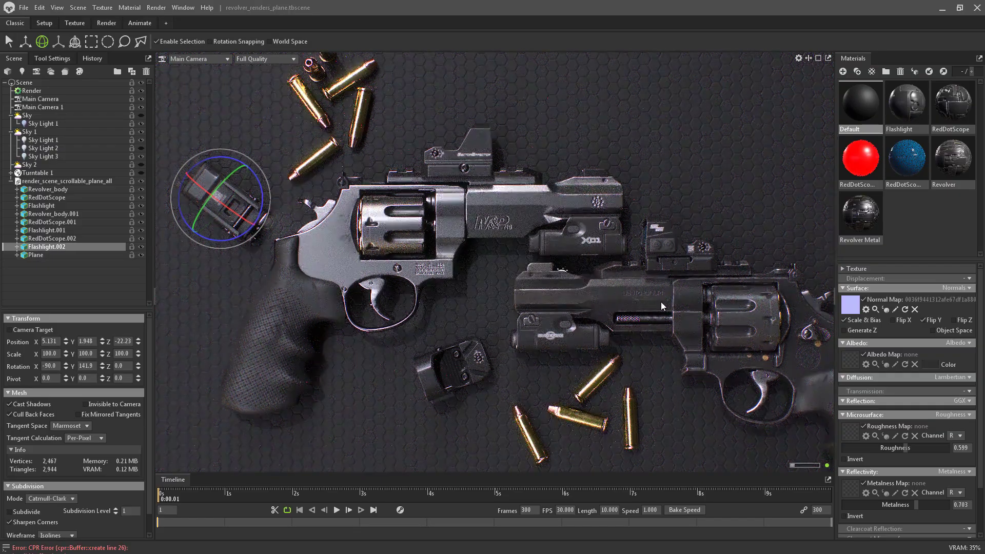
left_click(725, 196)
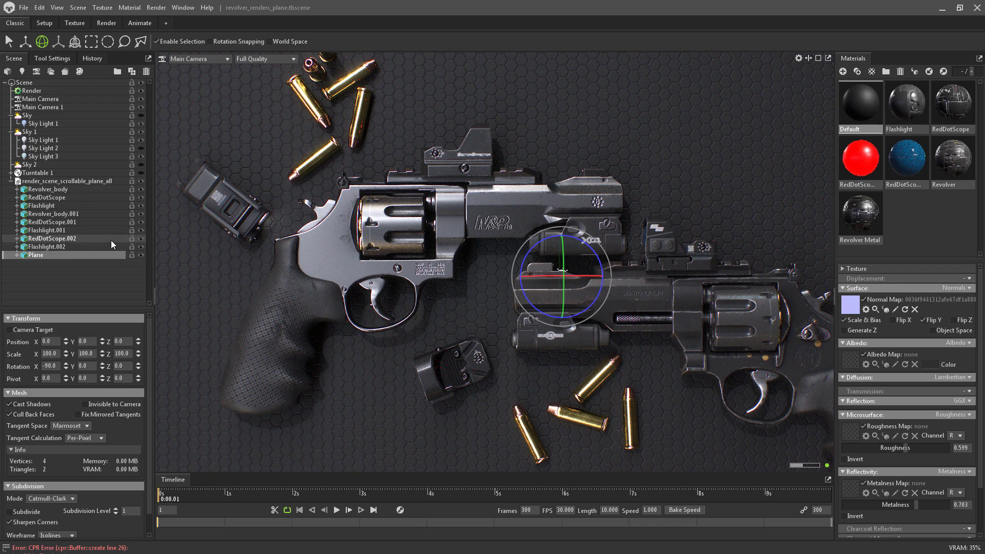
Light the scene with Sky 2, rotated to 945, and reduce its brightness to 1.211
left_click(37, 131)
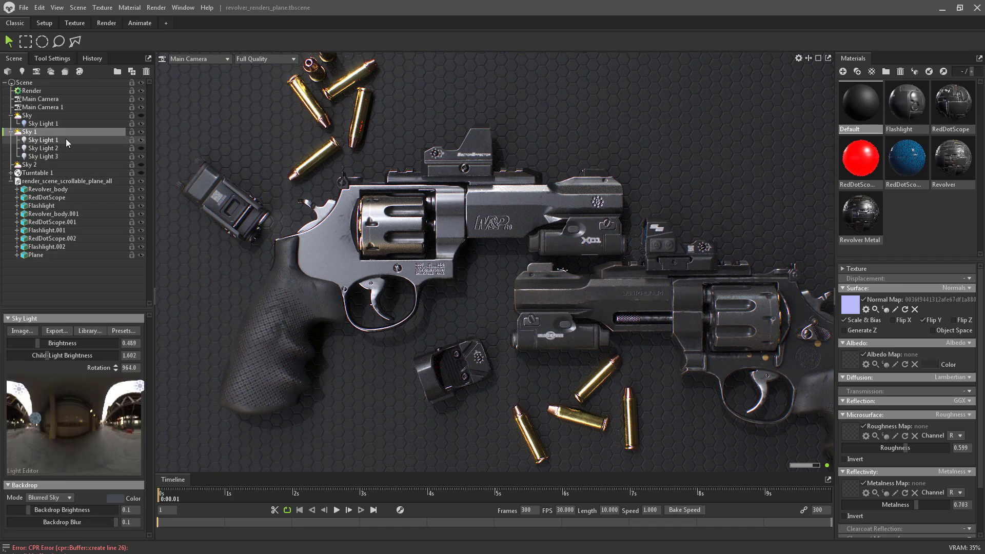
left_click(63, 164)
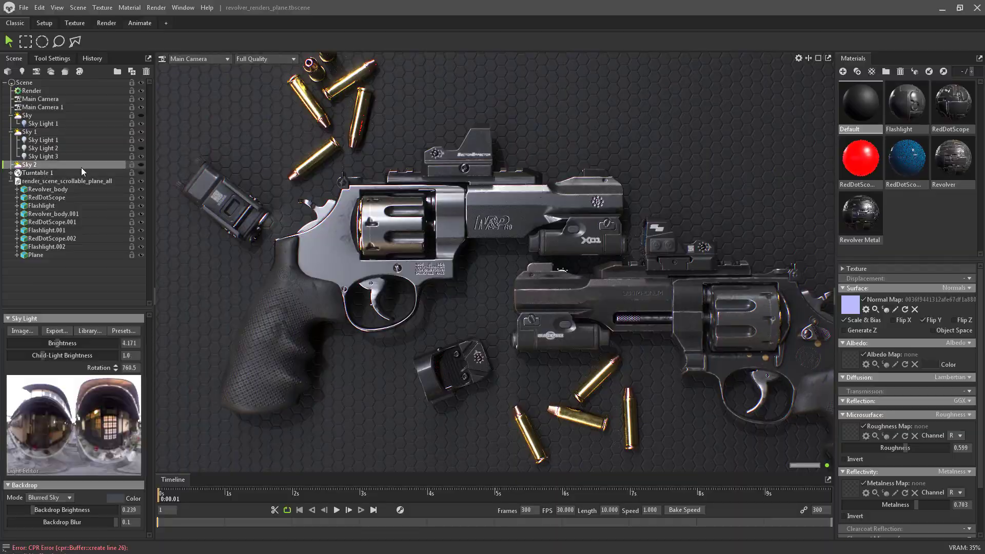
left_click(140, 165)
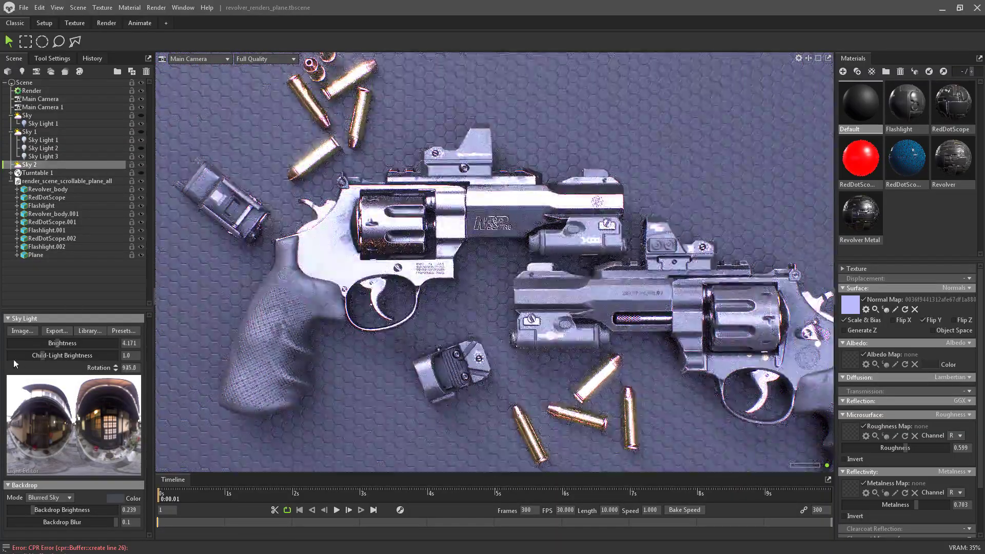
left_click_drag(58, 346, 46, 348)
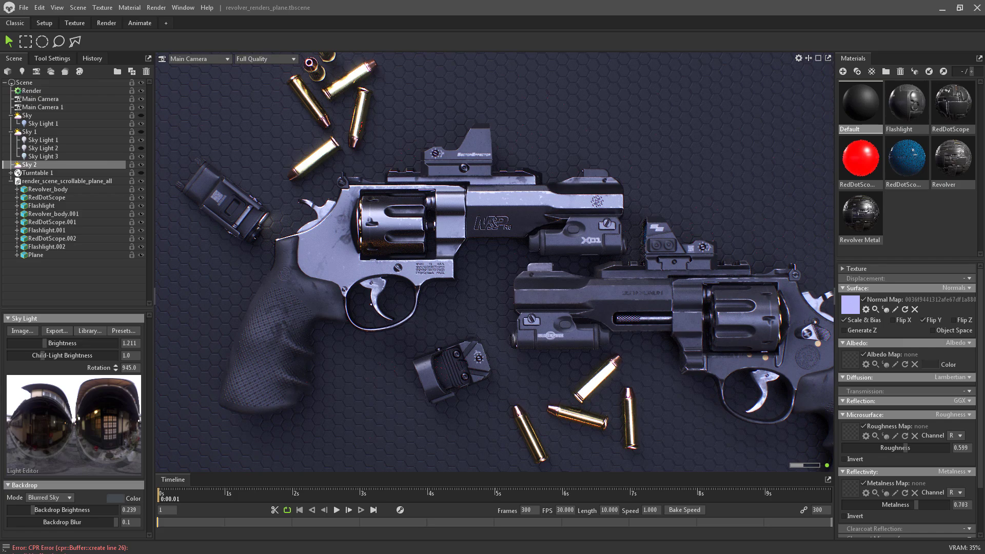
Light the revolvers with the forest panorama on Sky 2, using a brightness of about 2.922 and a rotation of about 1065
left_click_drag(43, 356, 44, 356)
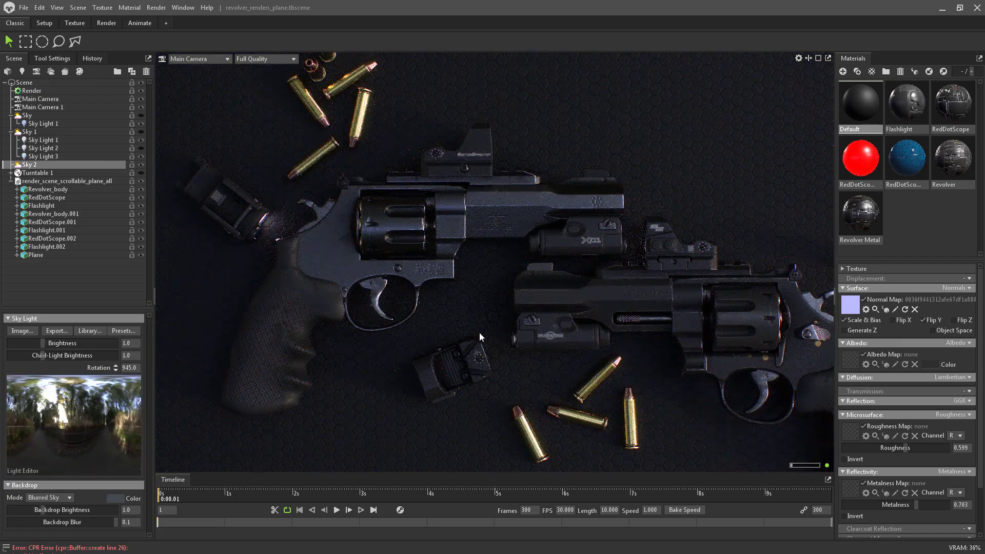
left_click_drag(43, 343, 53, 343)
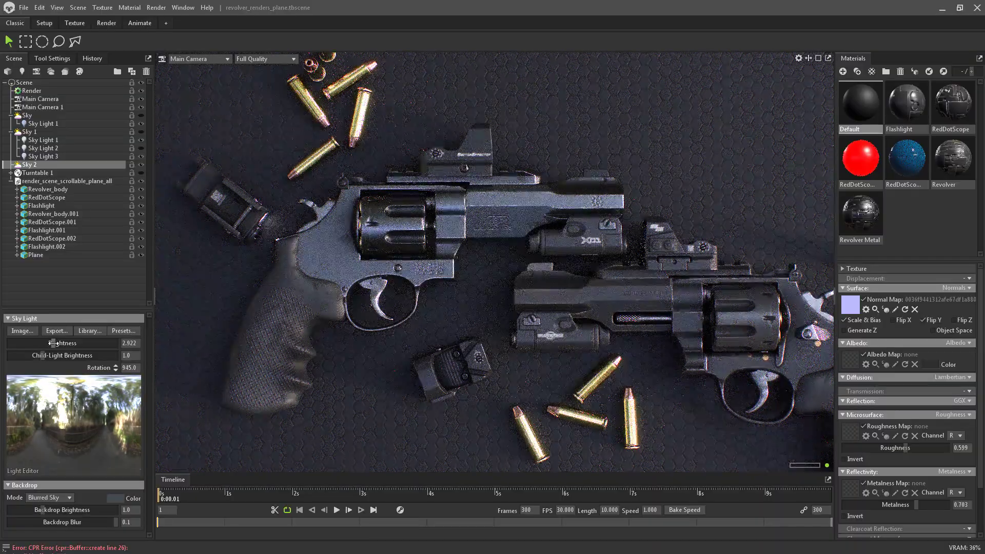
left_click_drag(362, 373, 162, 376, "shift")
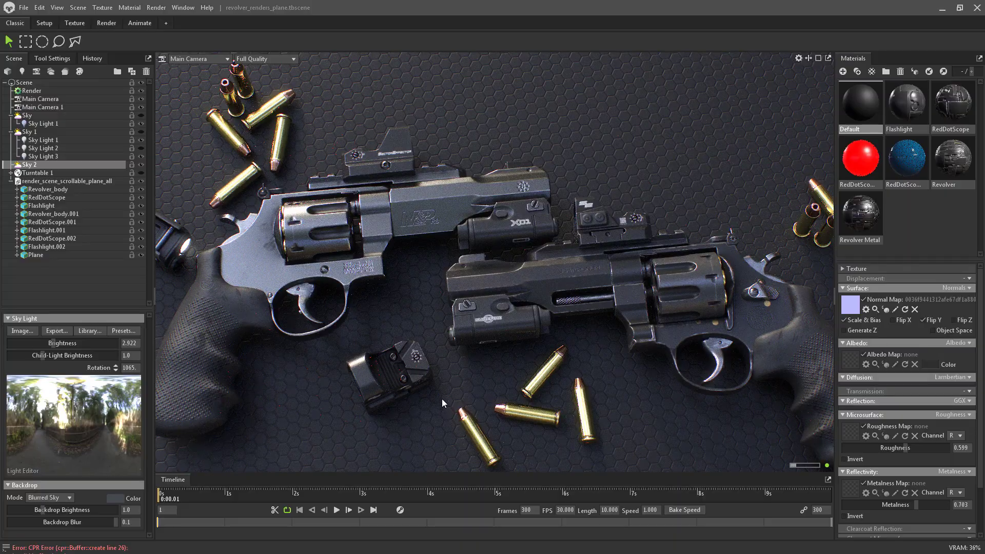
middle_click_drag(438, 390, 467, 367)
scroll(469, 377, "up", 2)
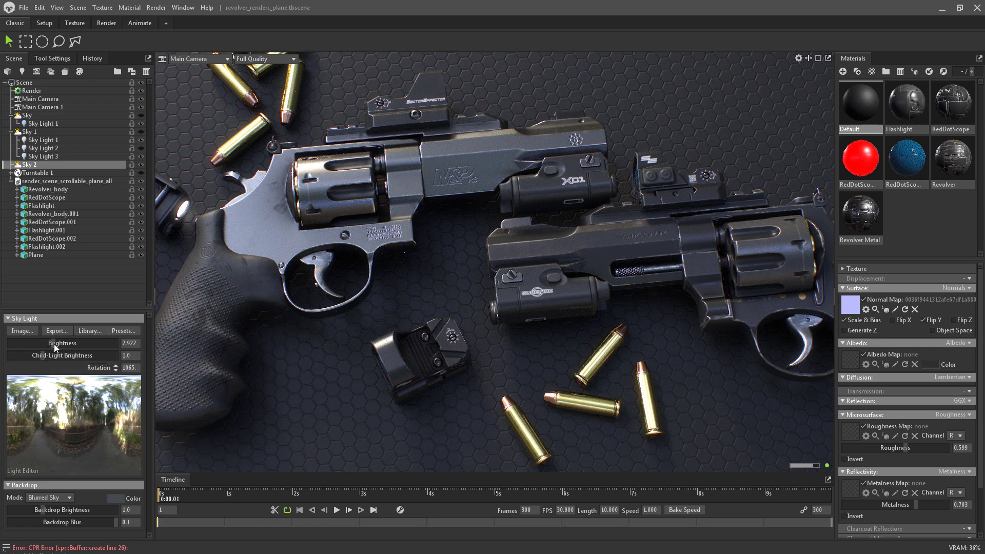
left_click_drag(59, 343, 61, 343)
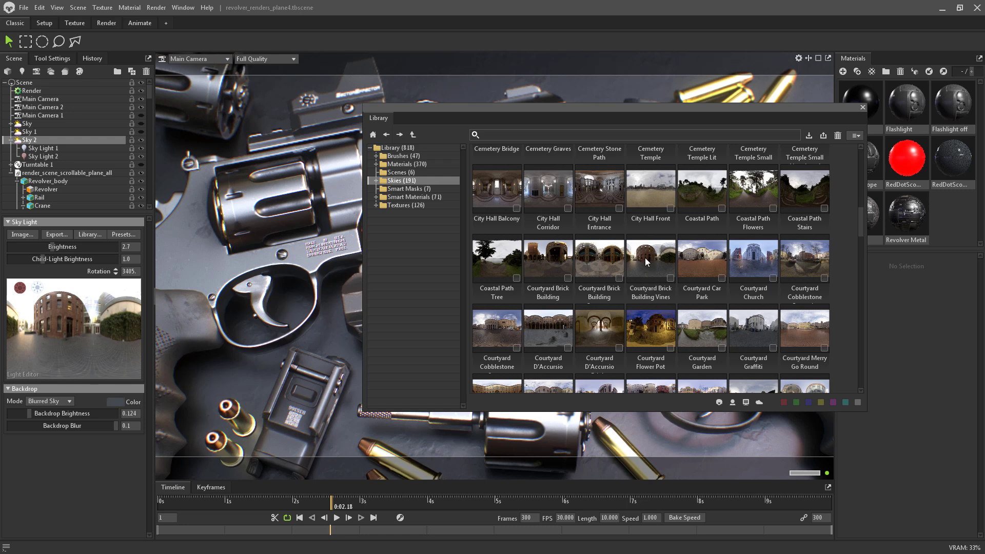
Close the sky library and inspect the light color of Sky Light 2 under Sky 2
left_click(861, 108)
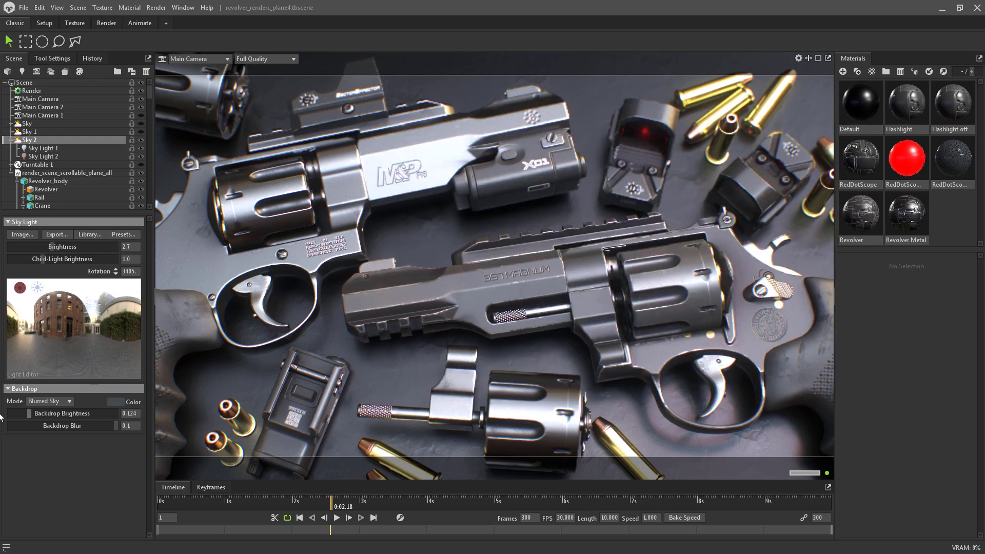
left_click(49, 157)
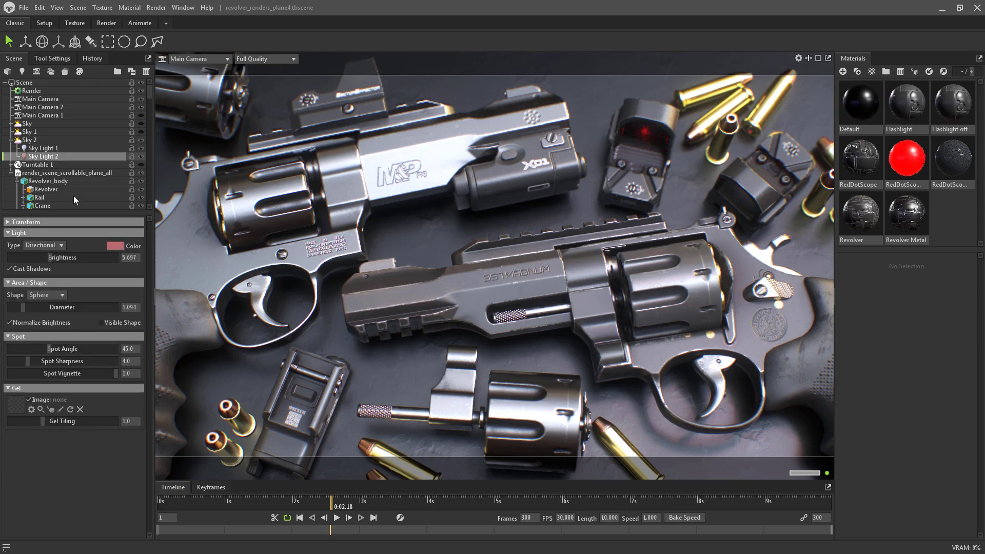
left_click(115, 246)
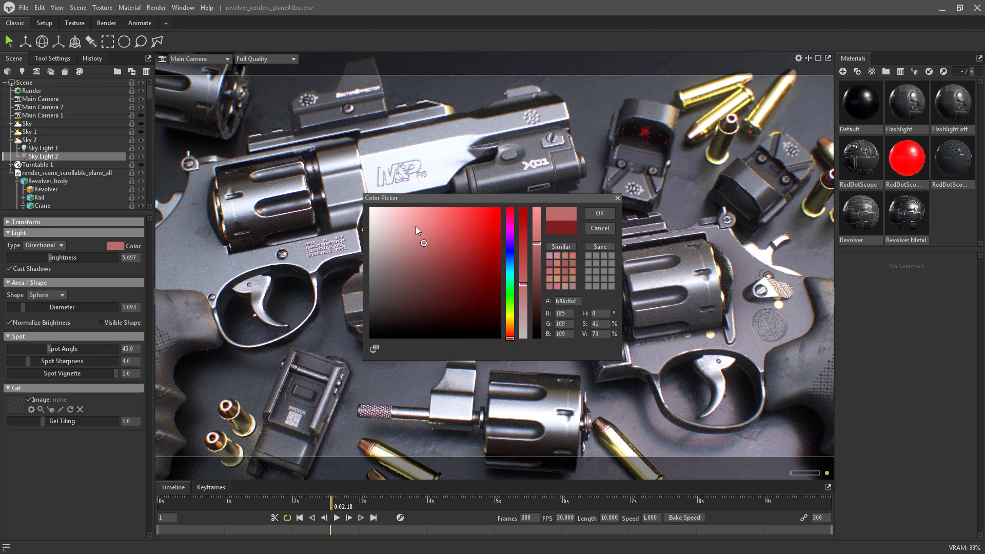
left_click(598, 229)
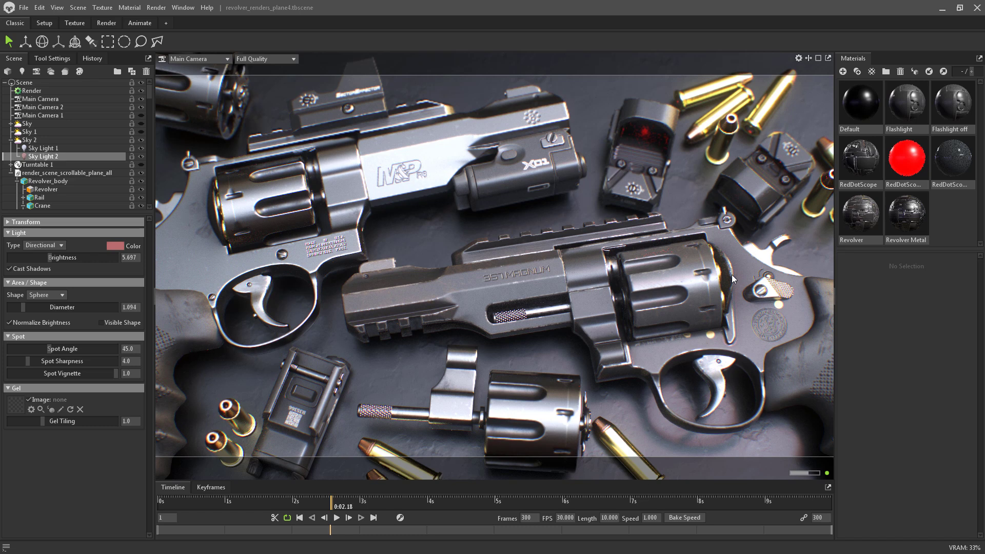
Show the ground plane's Default material and browse the Google image results for "plaster normal map" in the browser
left_click(423, 239)
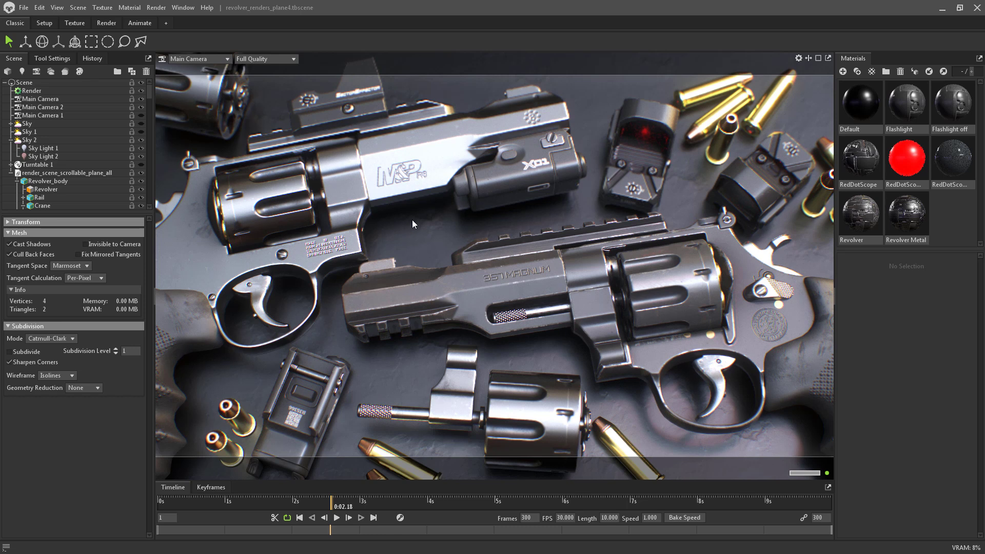
left_click(862, 109)
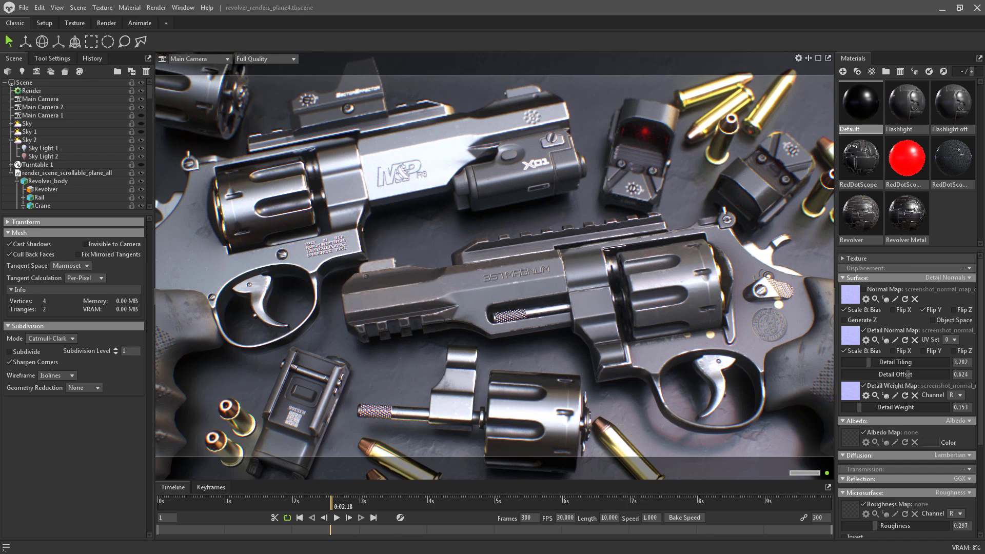
left_click_drag(984, 103, 487, 96)
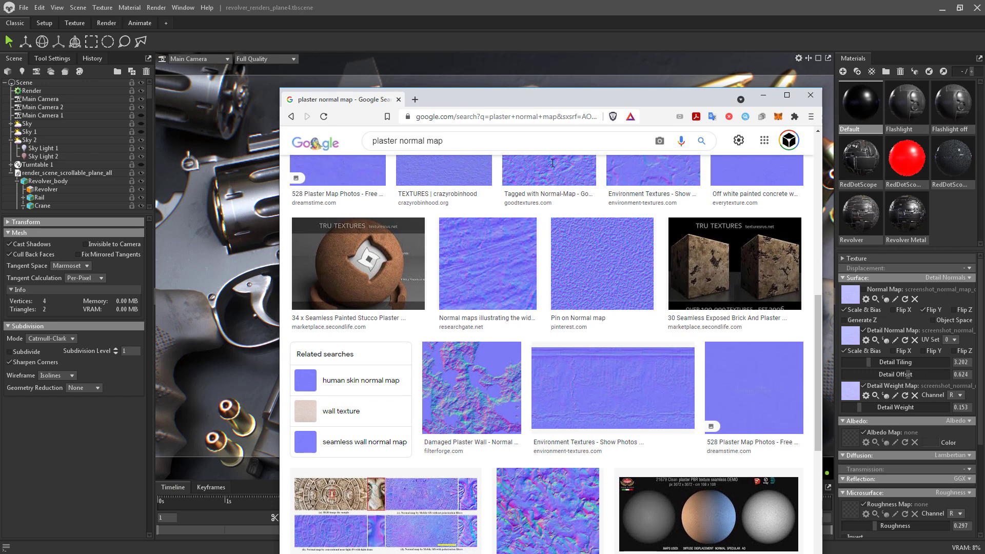
scroll(513, 274, "up", 6)
scroll(511, 274, "up", 4)
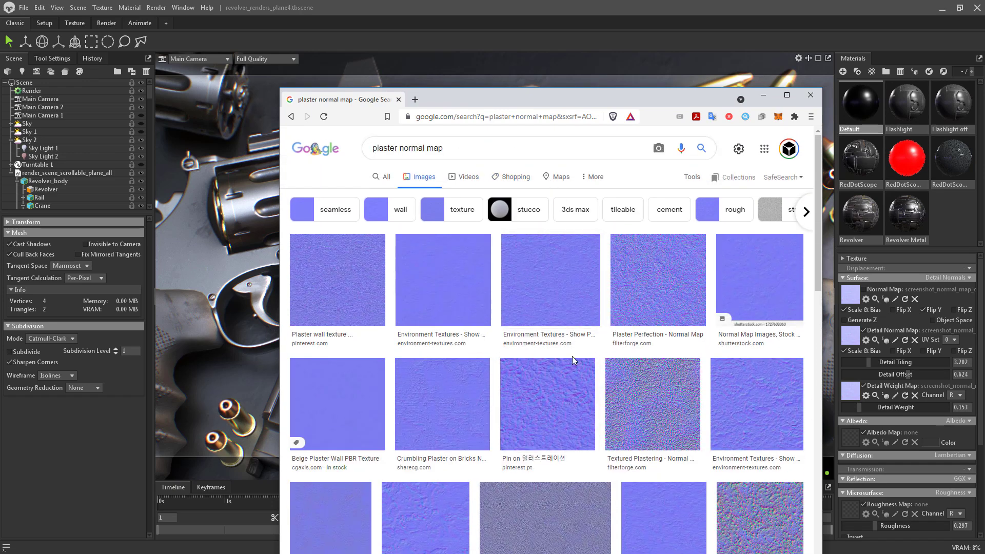
scroll(546, 356, "down", 5)
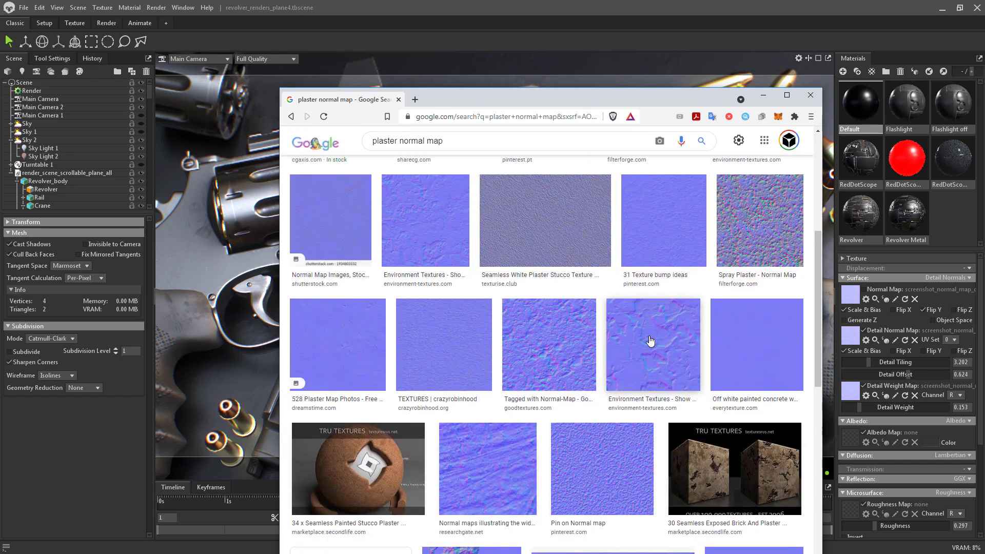
scroll(626, 348, "down", 6)
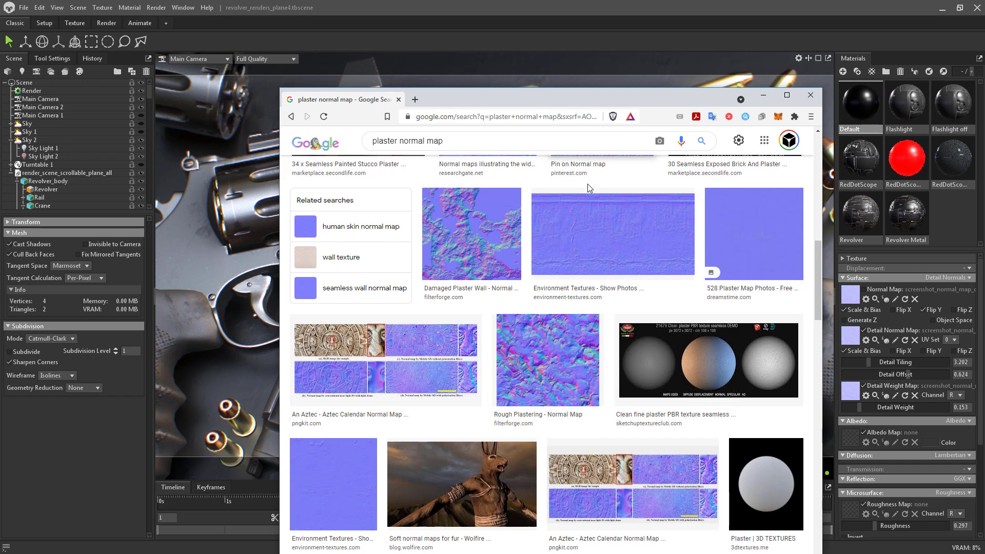
scroll(587, 183, "down", 5)
left_click_drag(657, 106, 984, 153)
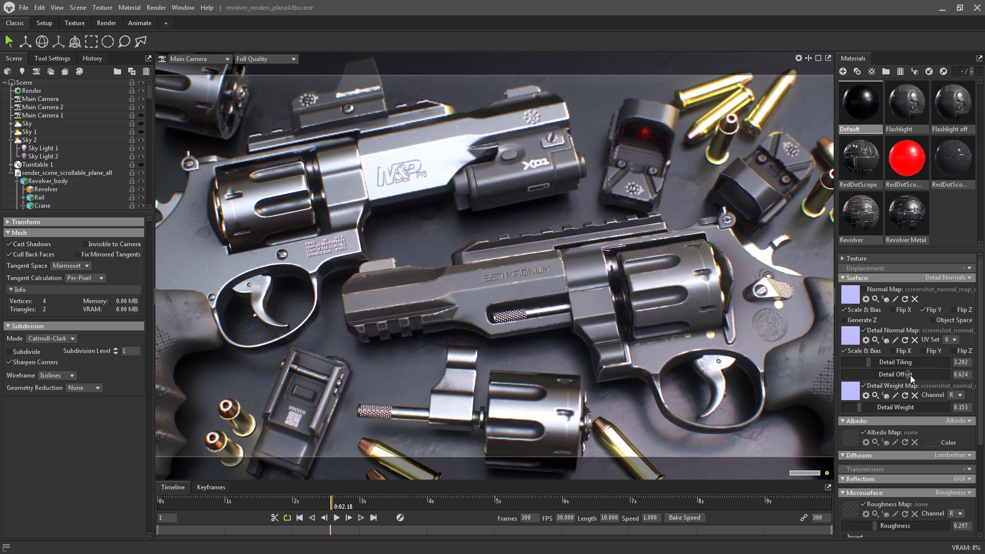
Compare the Default material's detail weight at 1.0 and 0.153, and view screenshot_normal_map_detail.jpg
left_click_drag(860, 407, 948, 407)
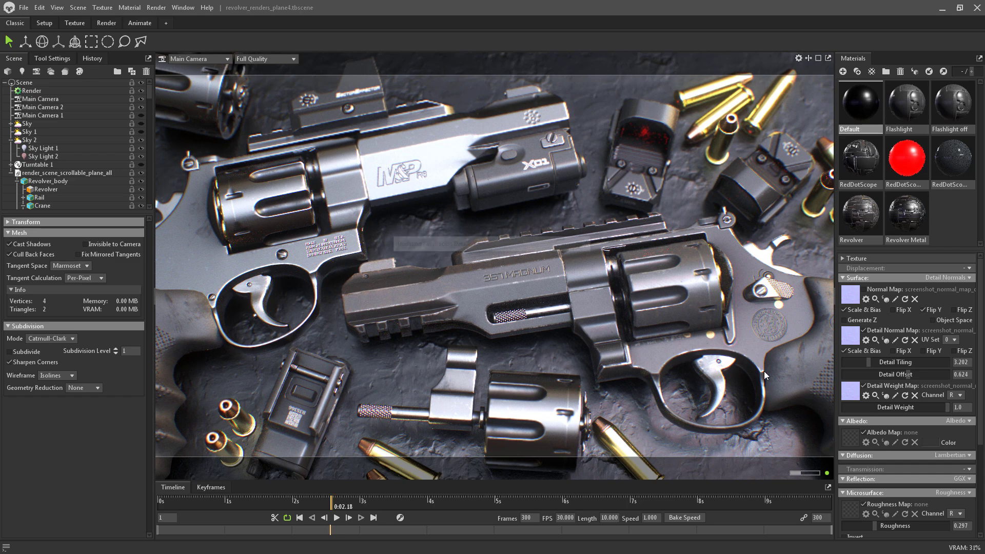
left_click_drag(888, 406, 859, 408)
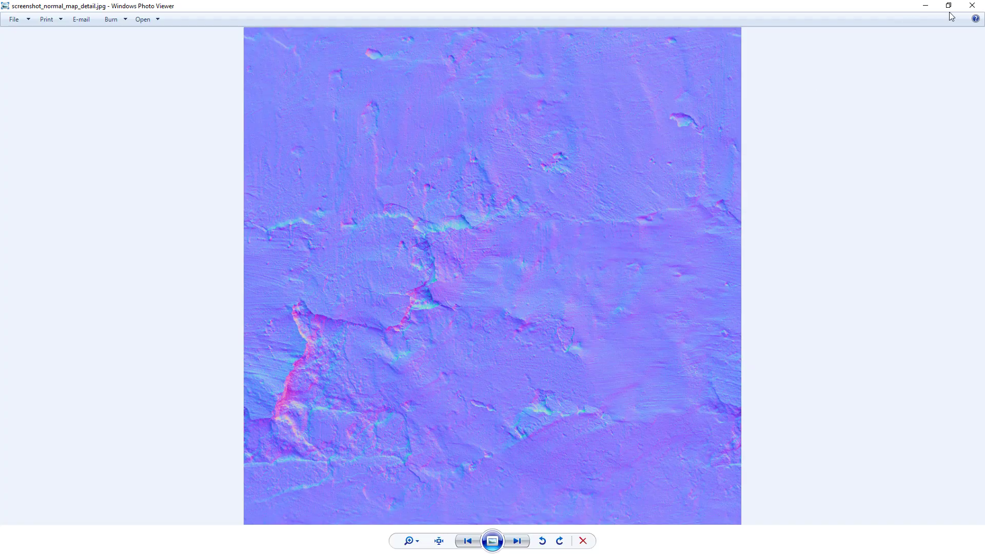
left_click(924, 6)
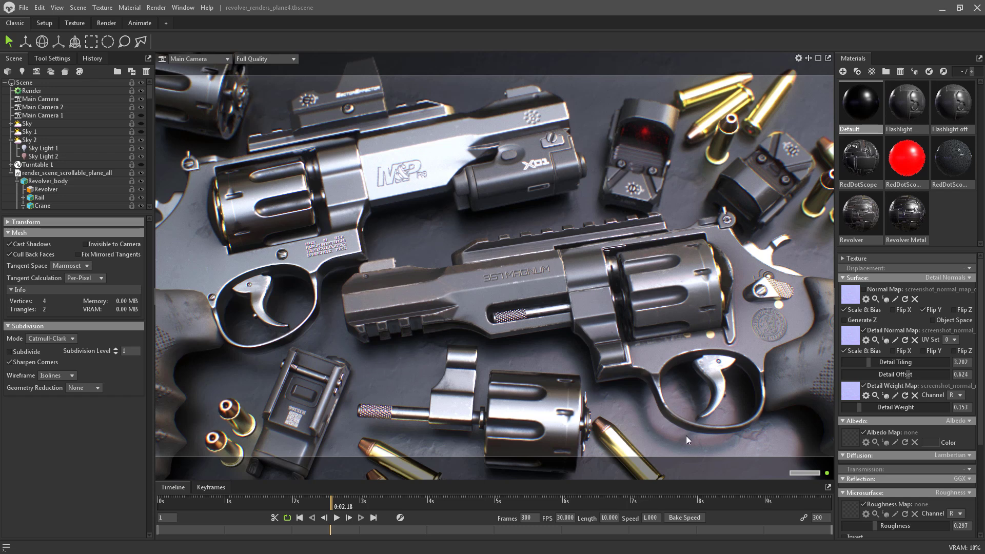
Move the loose crane and cylinder assembly below the lower revolver slightly towards the loose flashlight
left_click(455, 418)
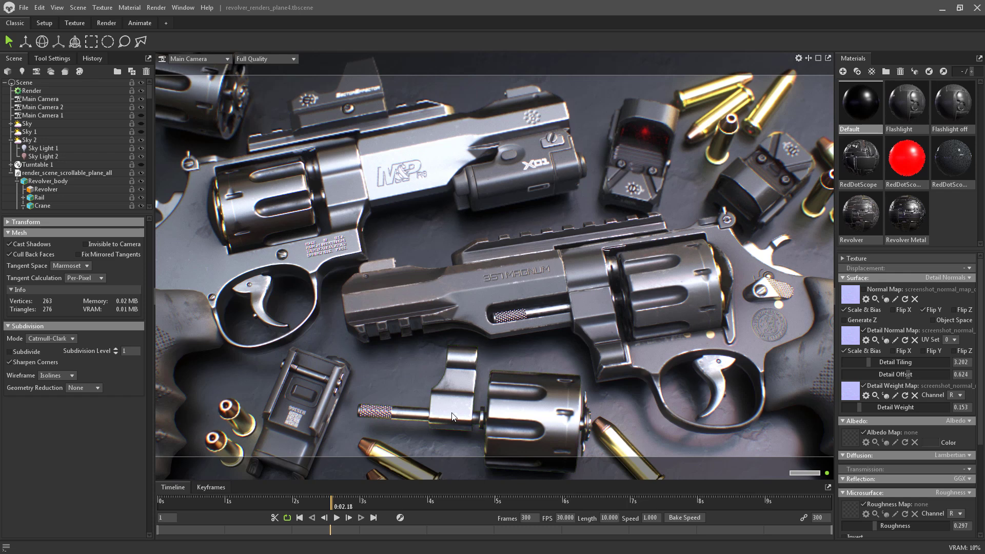
key("w")
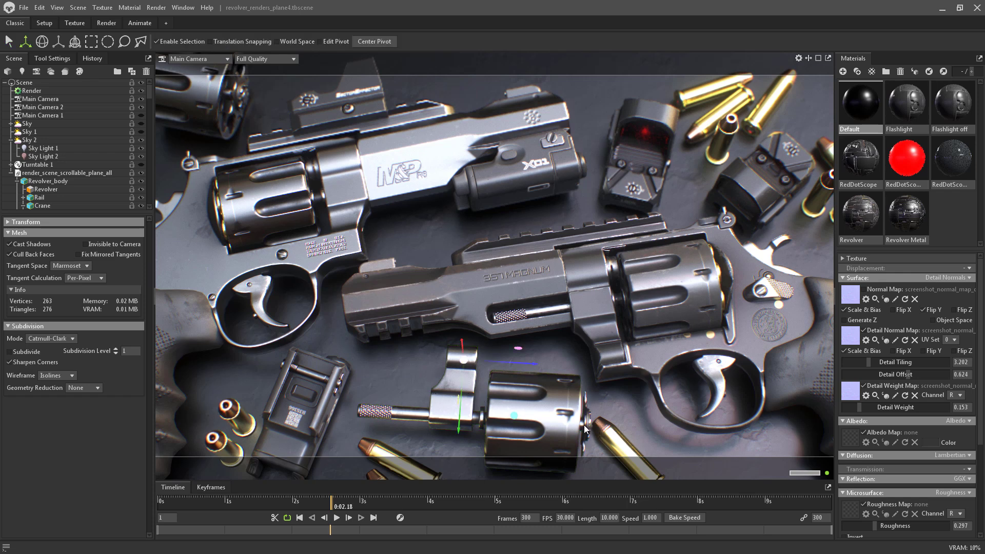
mouse_move(518, 362)
left_mouse_down()
mouse_move(506, 363)
mouse_move(512, 378)
left_mouse_up()
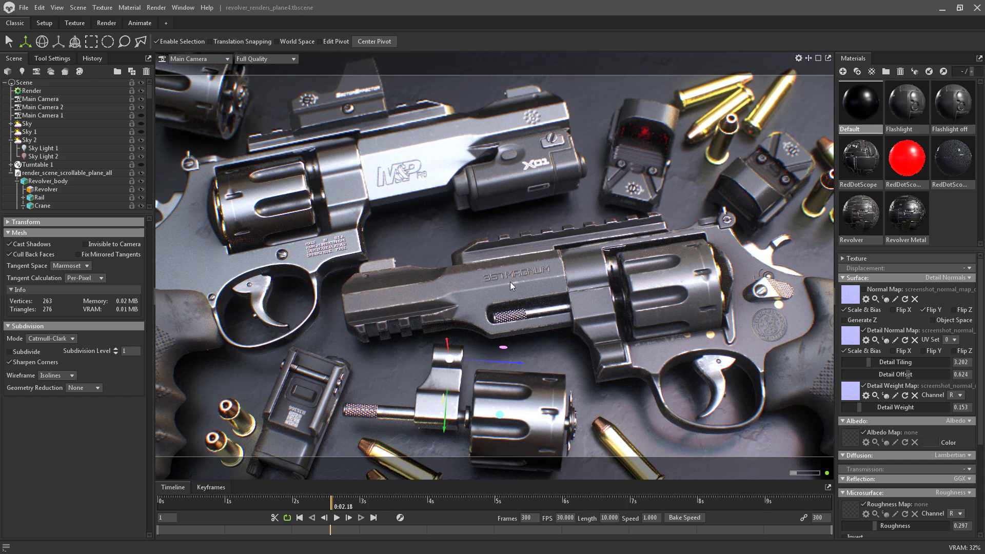
Select the loose cylinder above the upper revolver and examine the Main Camera's lens, focus, flare and distortion settings
left_click(202, 94)
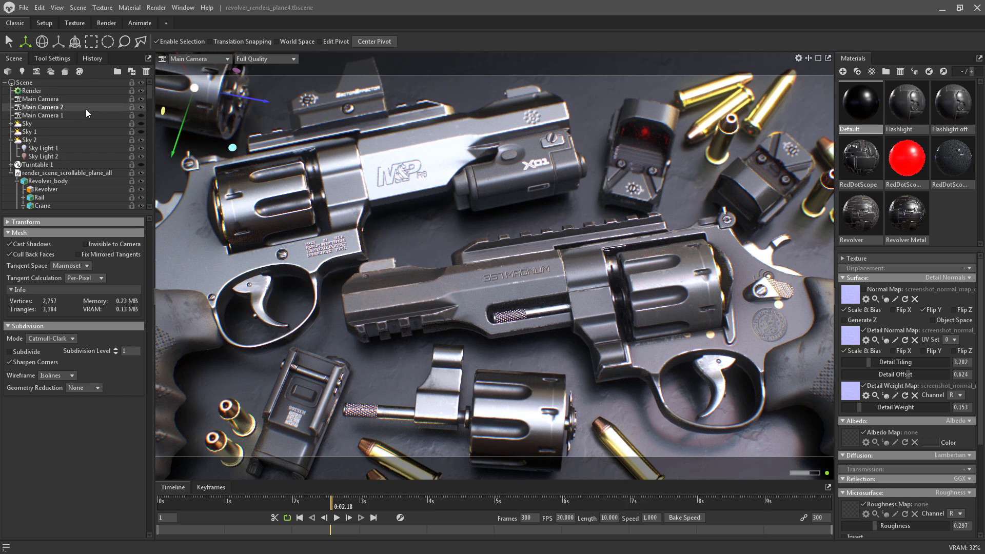
left_click(59, 99)
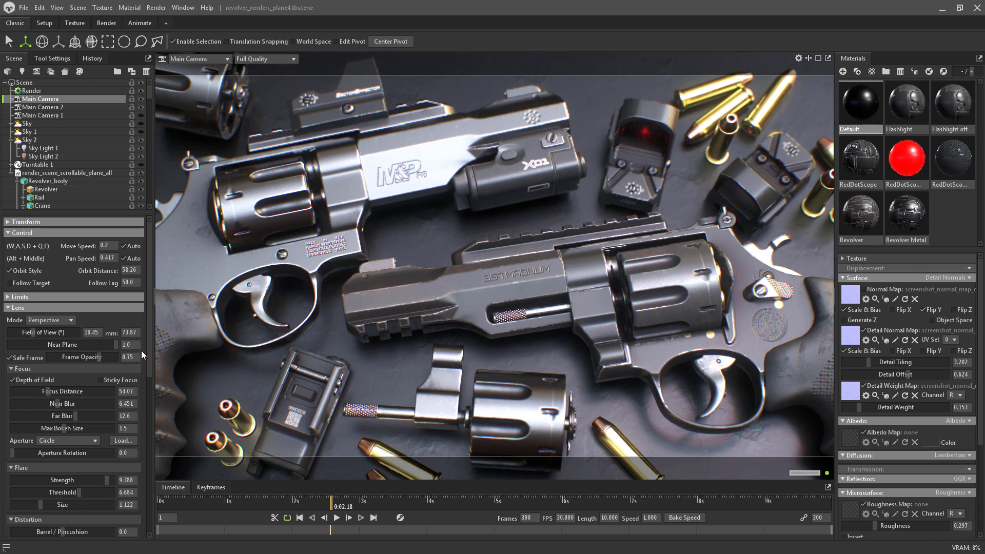
scroll(148, 370, "down", 3)
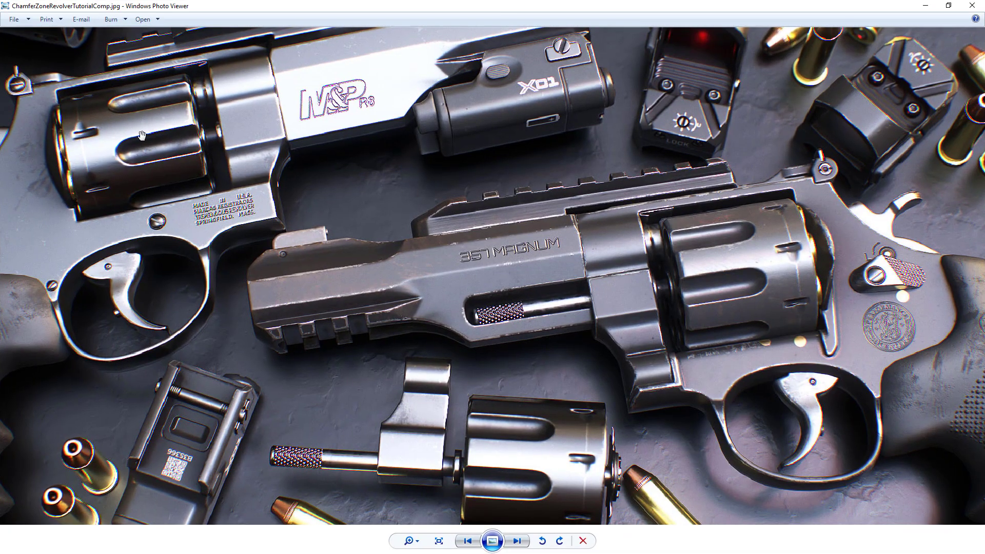
Examine the cylinder and rail edges up close in ChamferZoneRevolverTutorialComp.jpg, and return to the full image
scroll(77, 98, "up", 3)
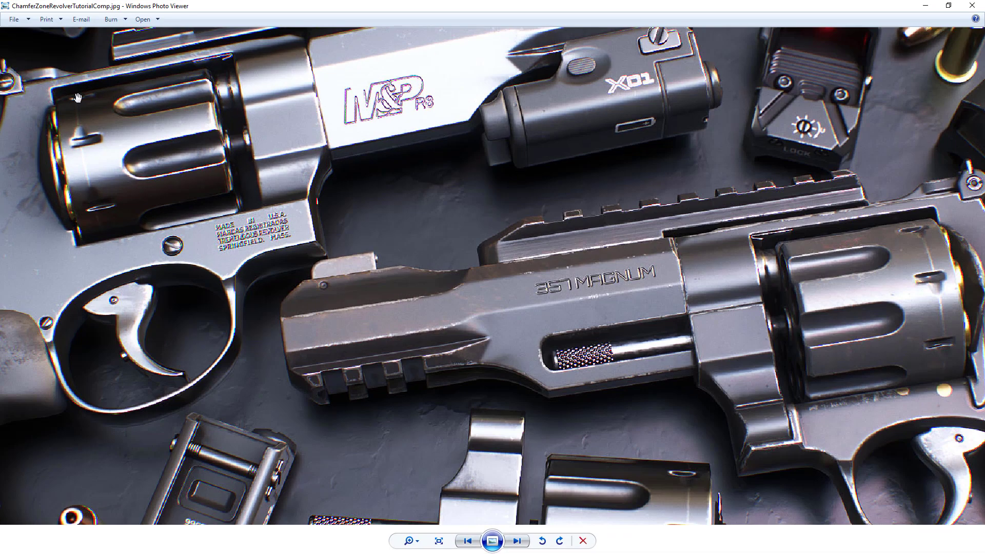
scroll(78, 97, "up", 4)
left_click_drag(283, 126, 480, 421)
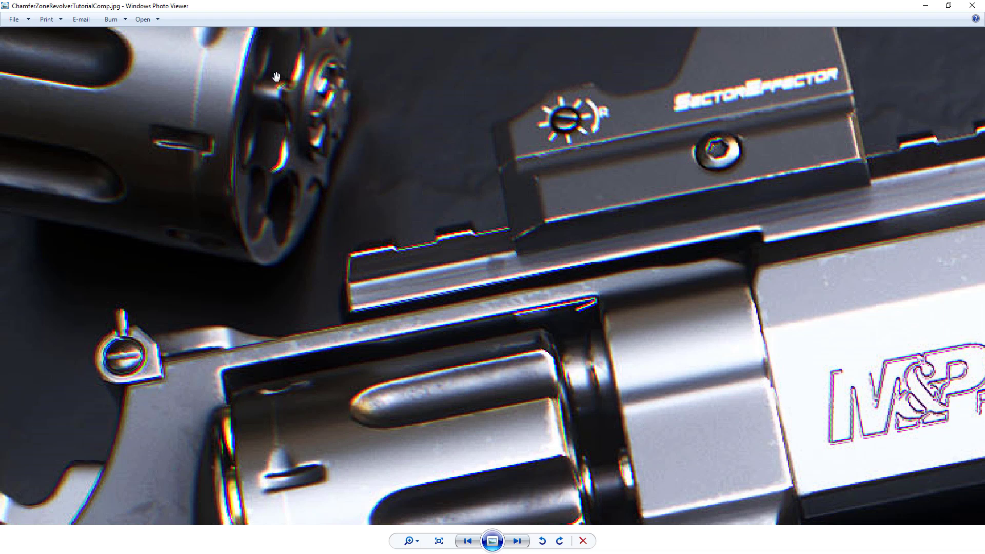
scroll(276, 76, "up", 2)
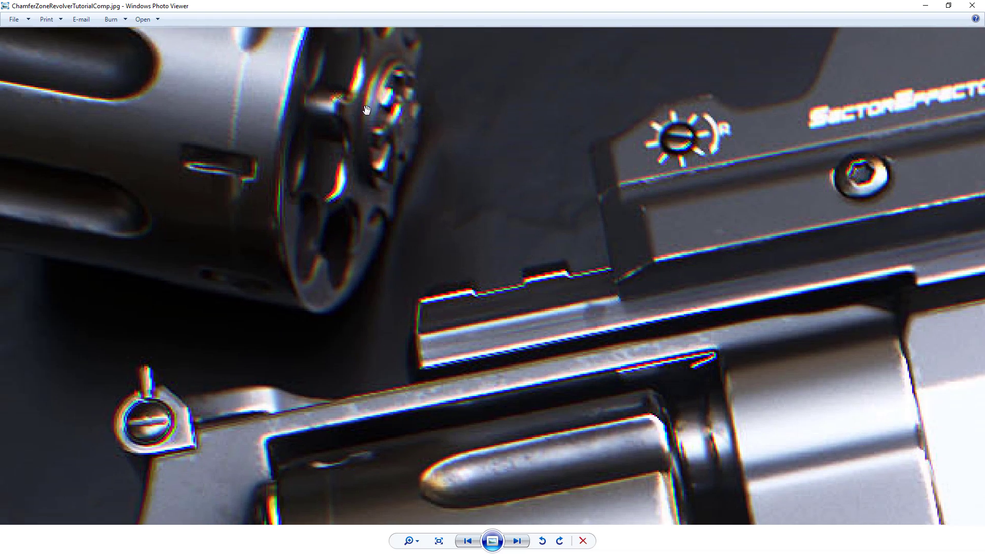
scroll(468, 169, "down", 1)
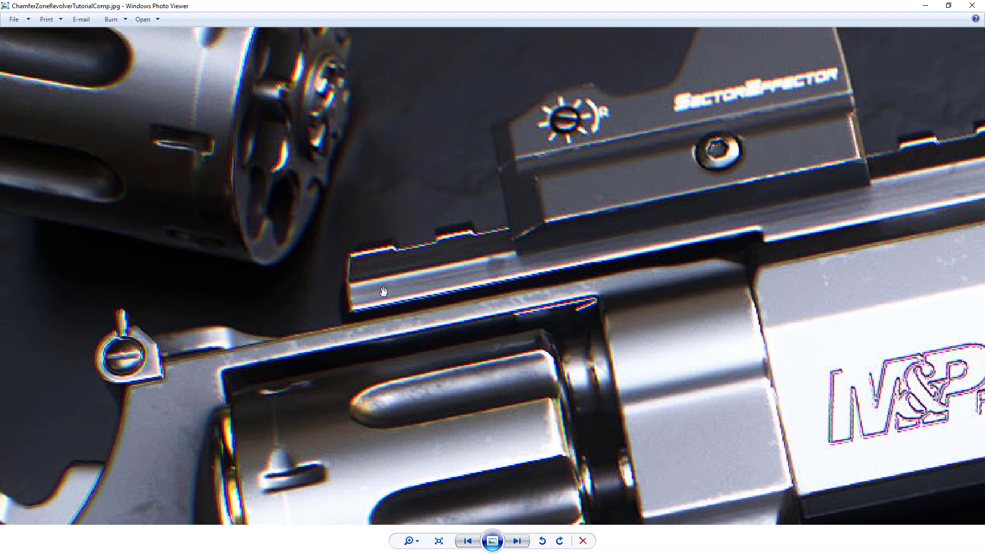
scroll(383, 291, "down", 8)
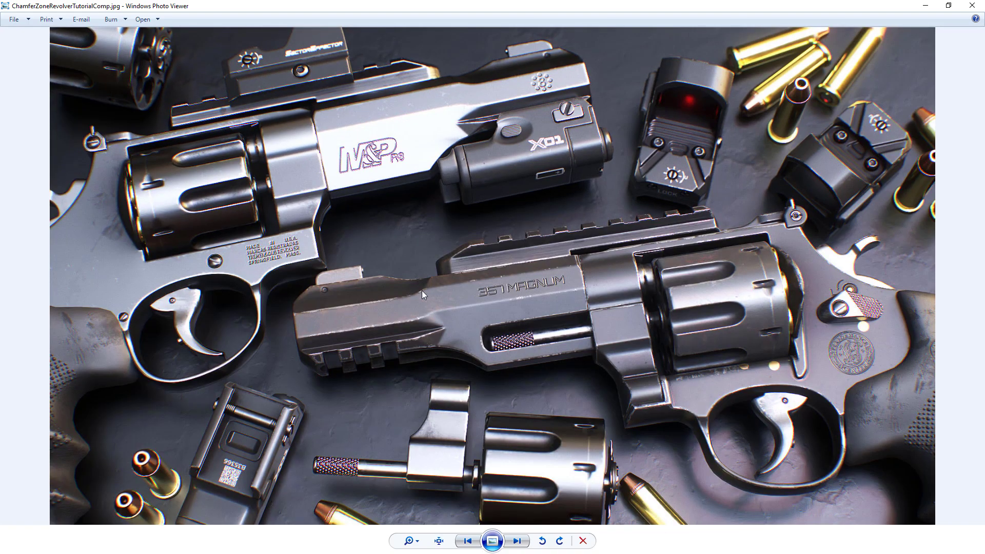
left_click_drag(380, 2, 984, 169)
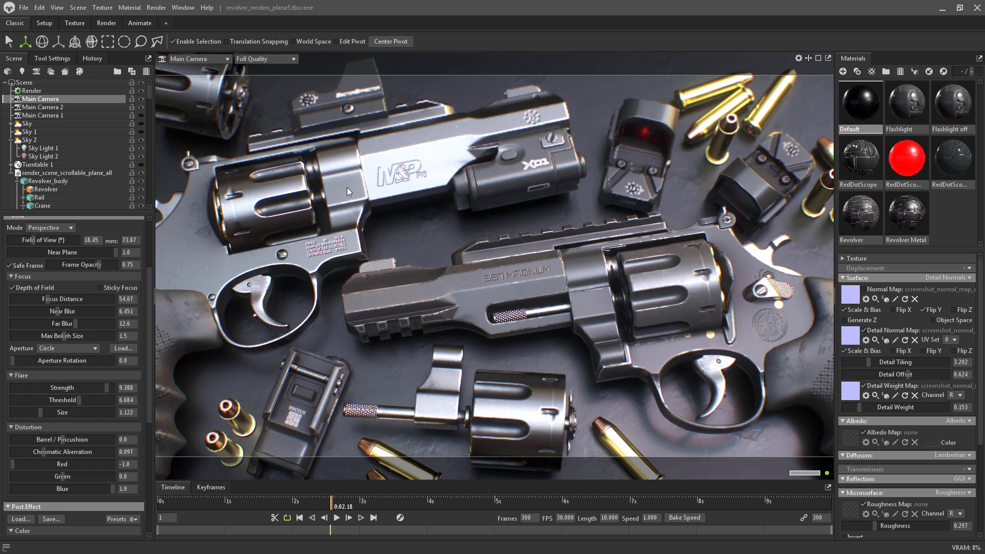
Rotate the upright loose red dot sight beside the upper revolver's muzzle so it lies tilted, and return to the selection tool
left_click(353, 190)
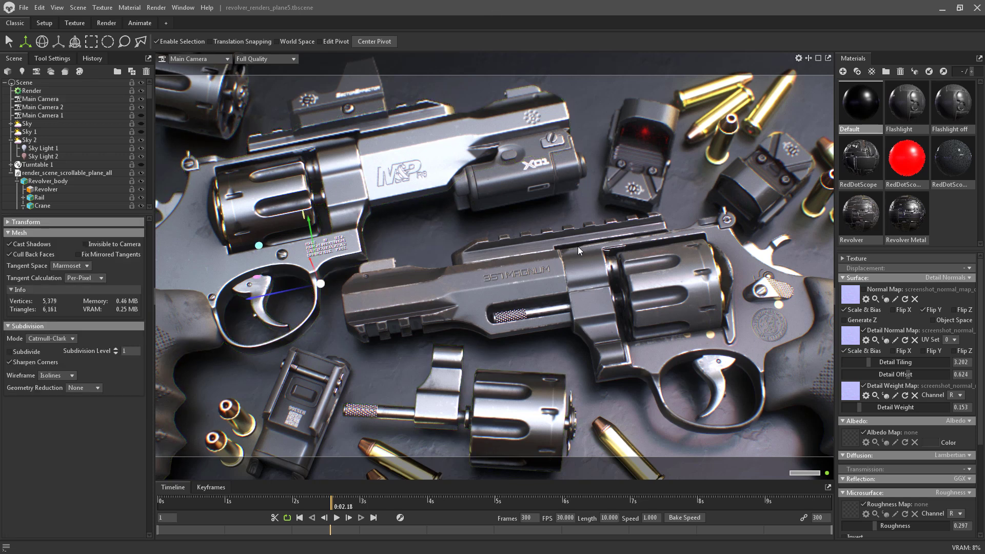
left_click(621, 171)
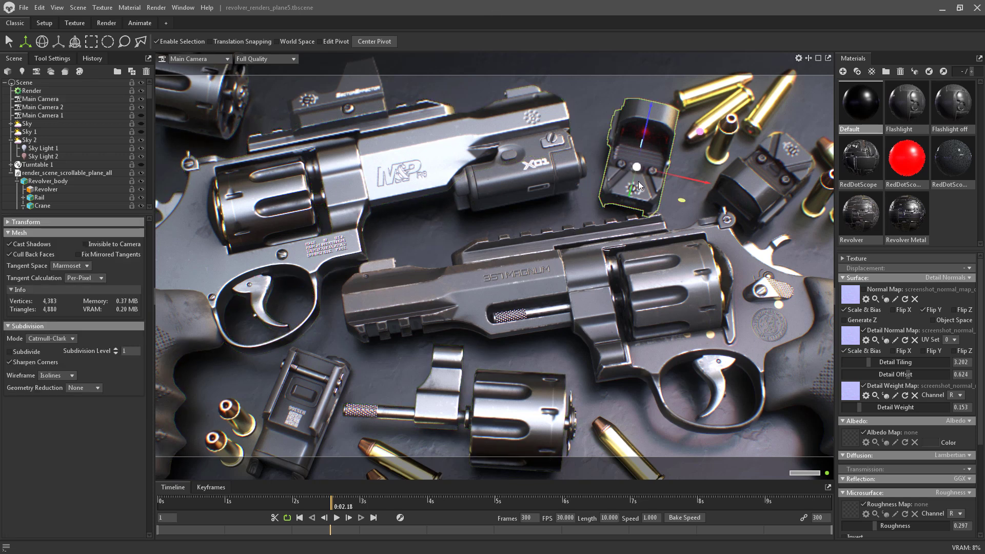
key("e")
mouse_move(660, 201)
left_mouse_down()
mouse_move(641, 209)
mouse_move(672, 199)
left_mouse_up()
left_click_drag(614, 135, 598, 154)
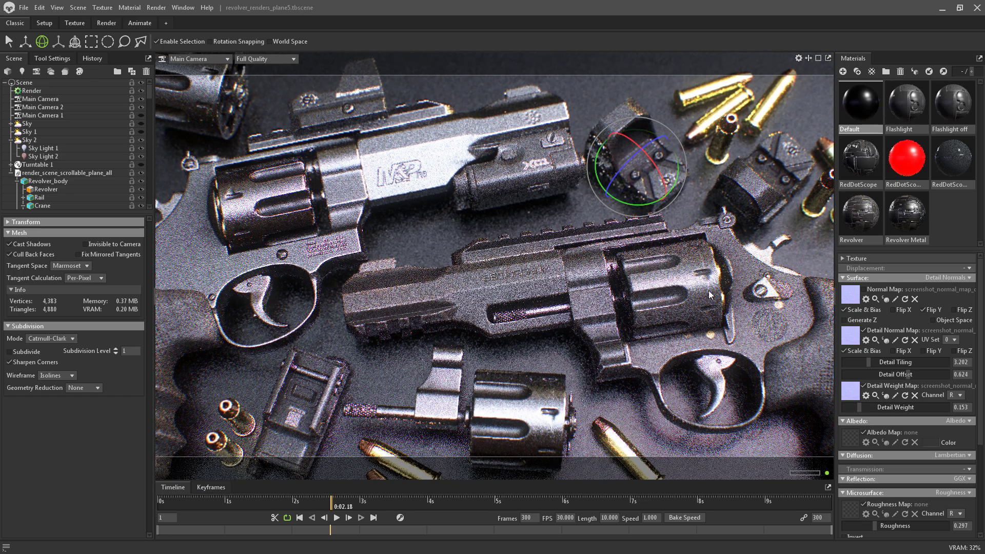
key("q")
left_click(438, 234)
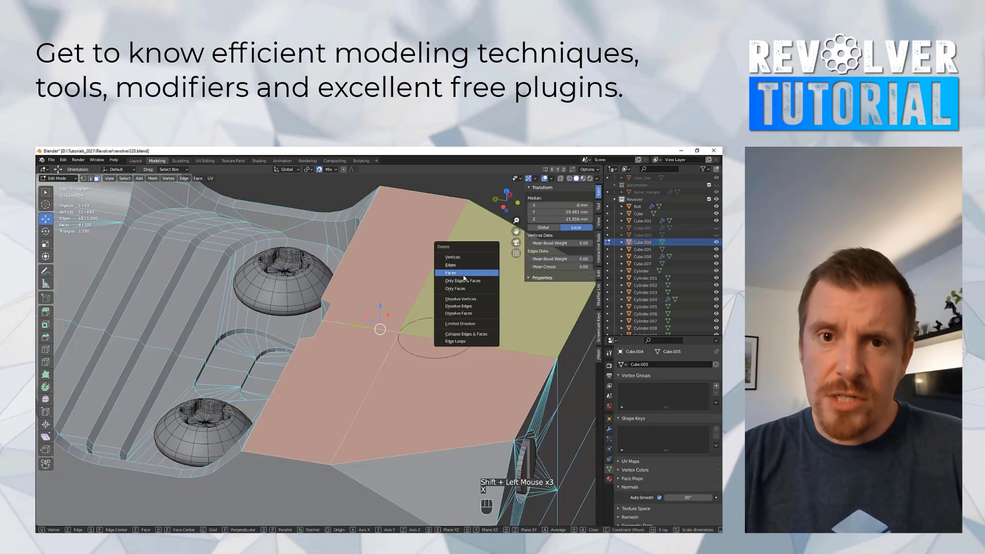
Delete the selected faces of the frame mesh beside the two screws
left_click(464, 273)
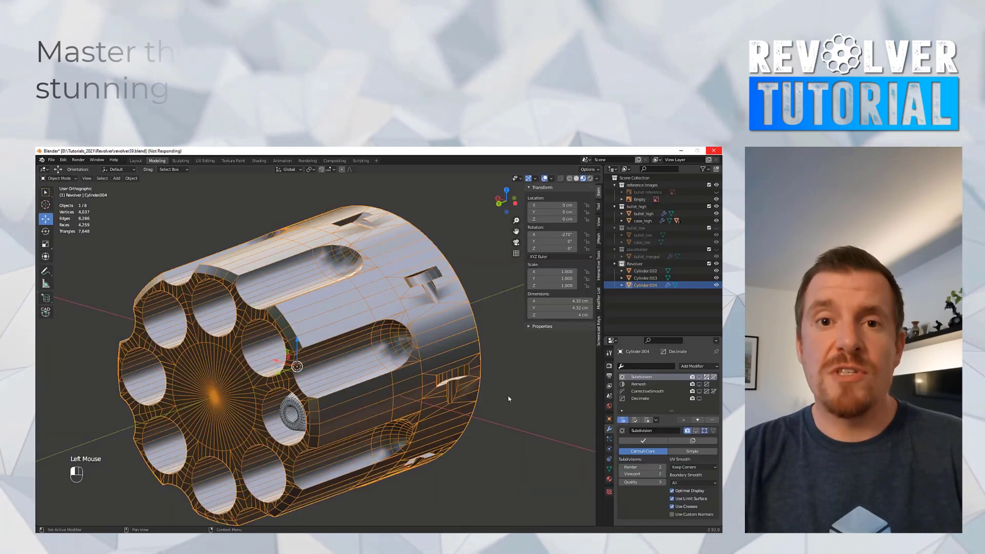
middle_click(508, 398)
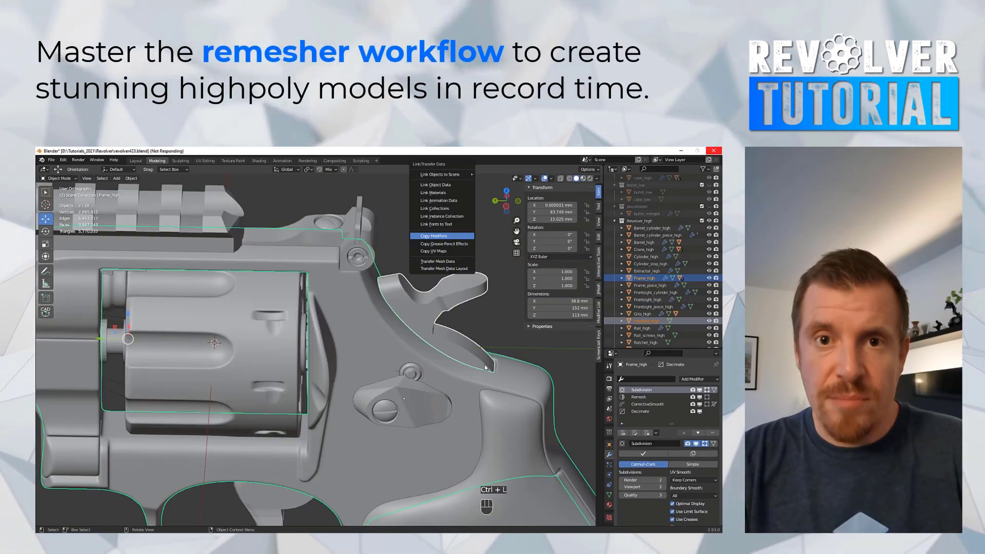
Copy the modifiers from the high-poly frame to the hammer, and from the high-poly rail to the rear sight piece
left_click(484, 365)
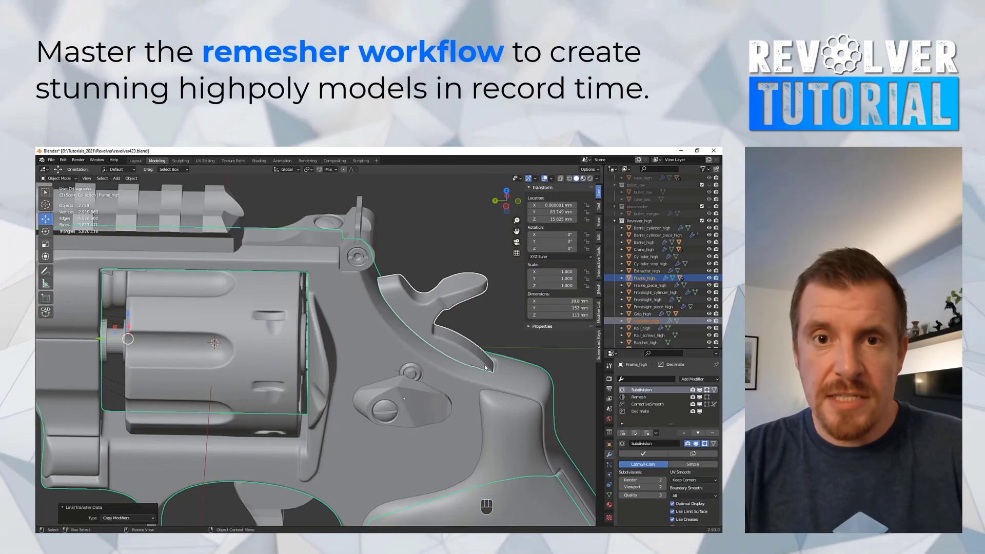
left_click(430, 316)
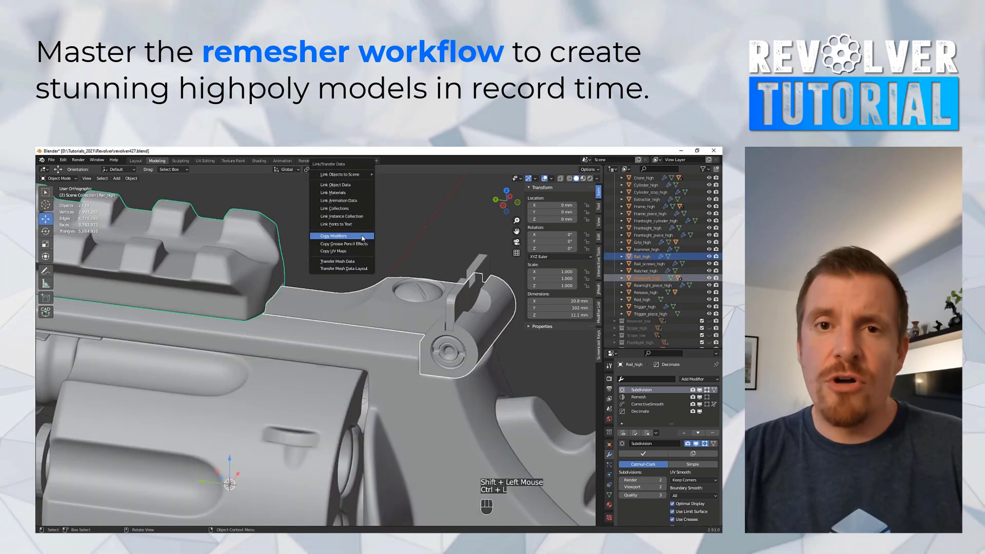
left_click(361, 234)
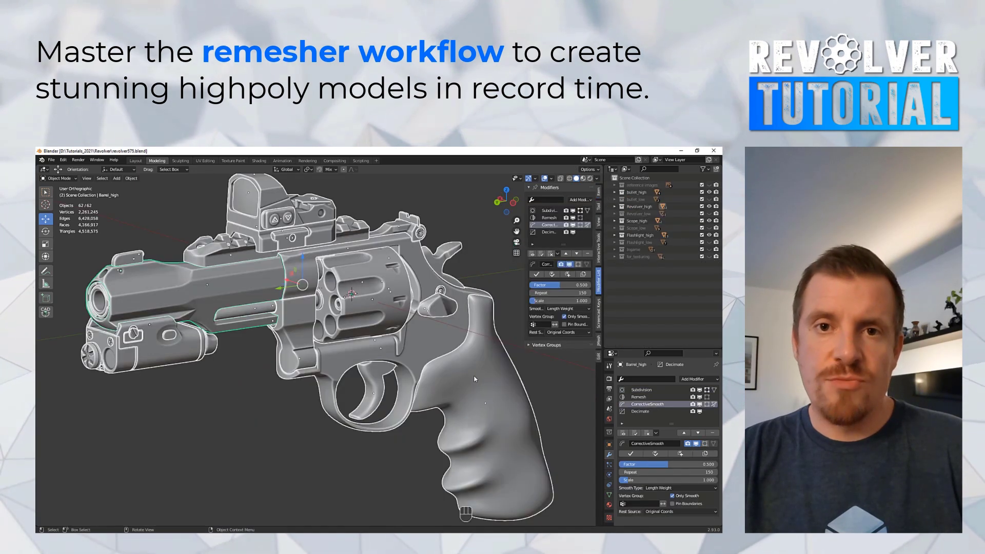
middle_click_drag(462, 359, 470, 317)
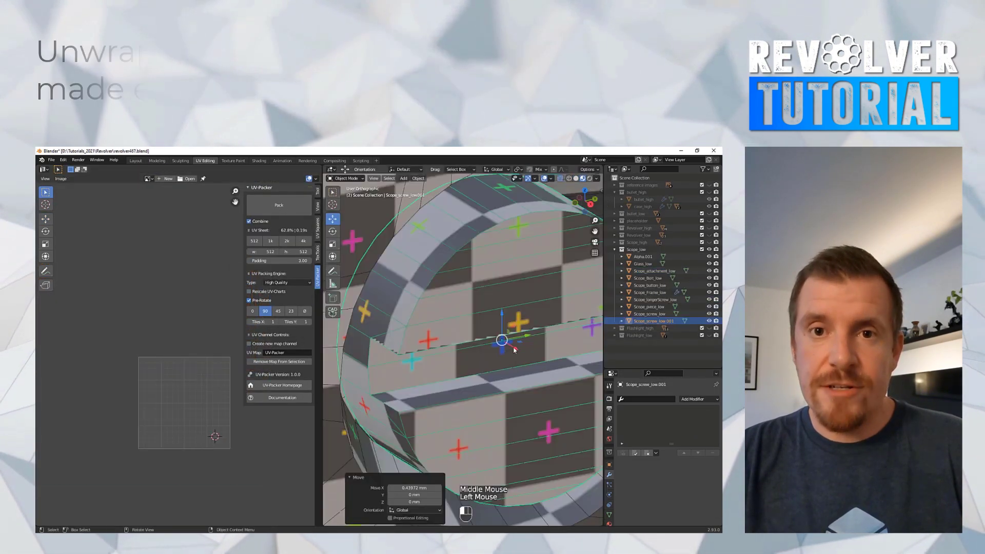
Move the low-poly scope screw along the X axis, and set the low-poly cylinder's unwrap method to Angle Based
left_click_drag(514, 350, 506, 344)
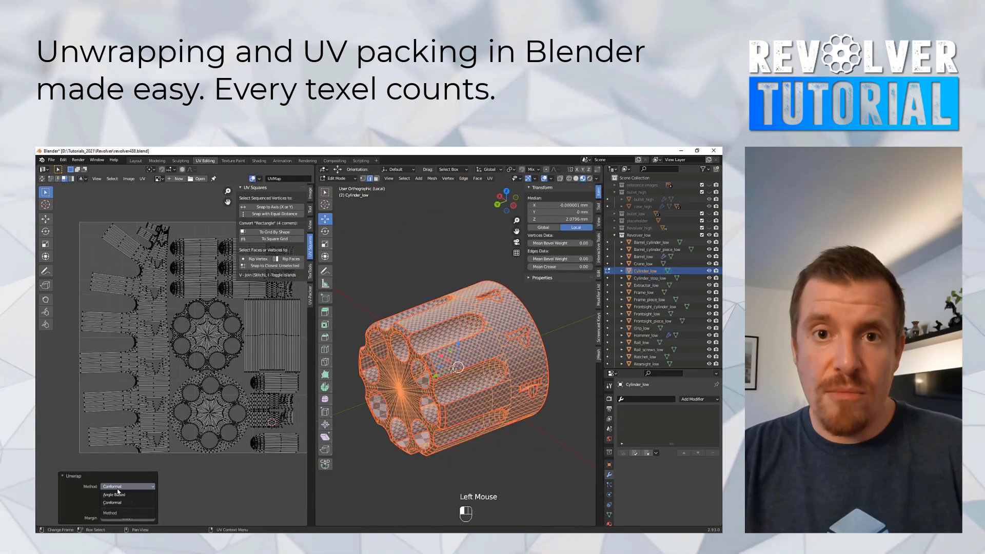
left_click(118, 495)
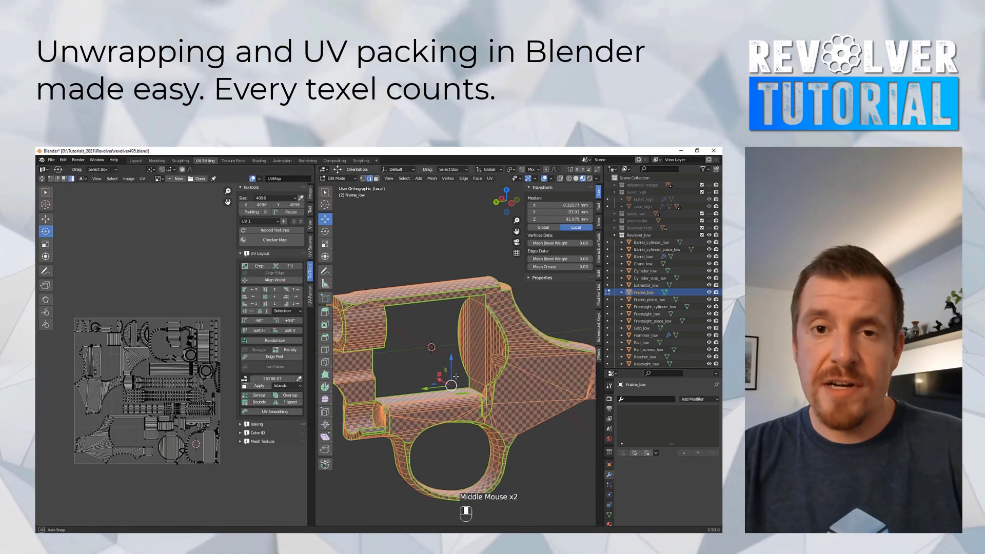
middle_click_drag(459, 367, 472, 374)
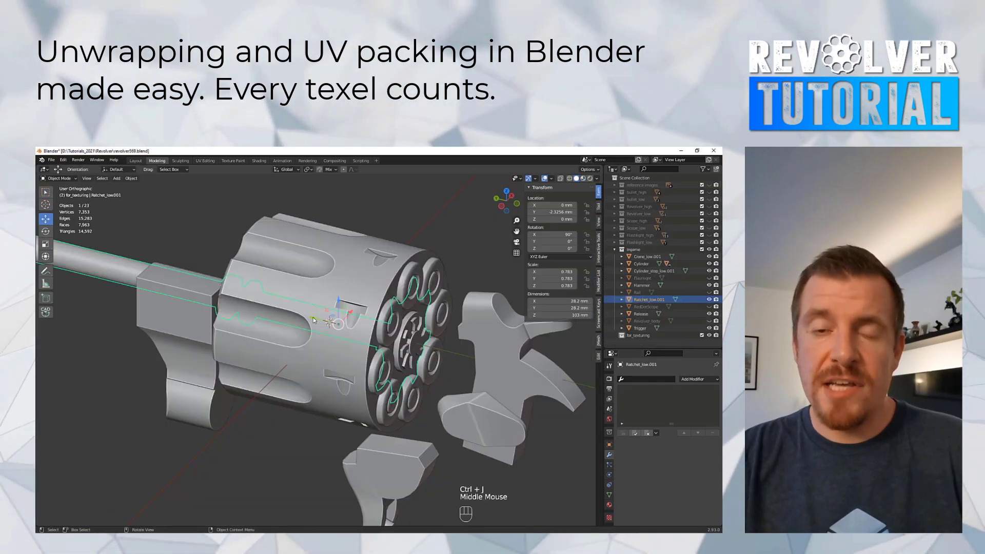
Test the ratchet's sliding along its axis and the crane's rotation, and undo the last test movement
left_click_drag(329, 320, 319, 317)
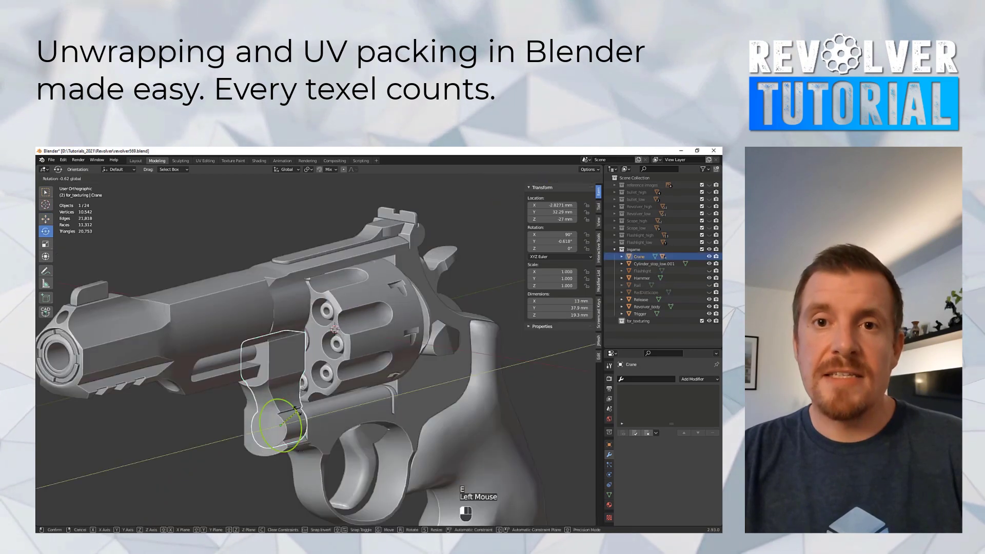
left_click_drag(293, 395, 312, 423)
left_click_drag(391, 342, 402, 376)
key("ctrl+z")
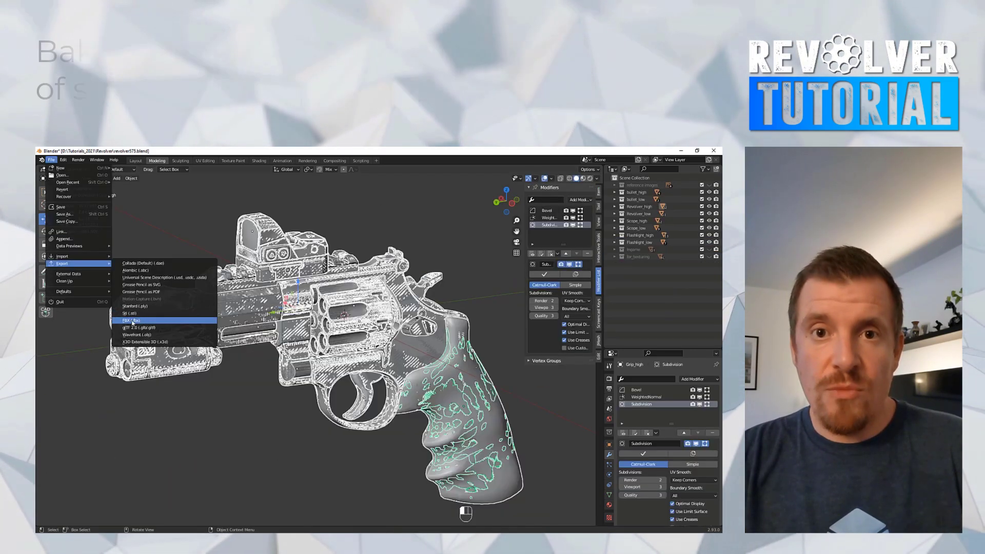
Export the revolver model with its accessories in FBX format
left_click(164, 318)
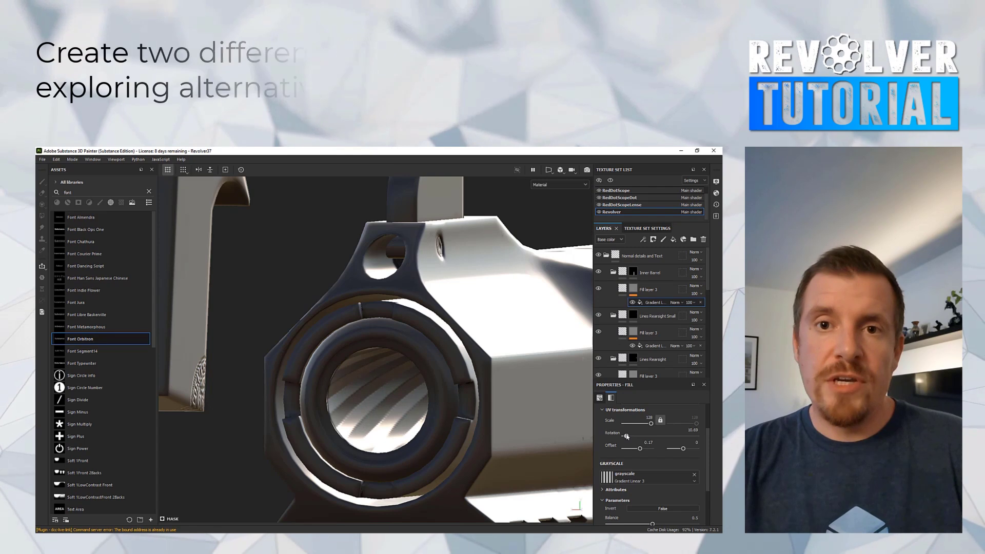
In Substance 3D Painter, adjust the Inner Barrel gradient's rotation and the base color of the grip's Plastic Glossy Stained material
left_click_drag(626, 436, 625, 436)
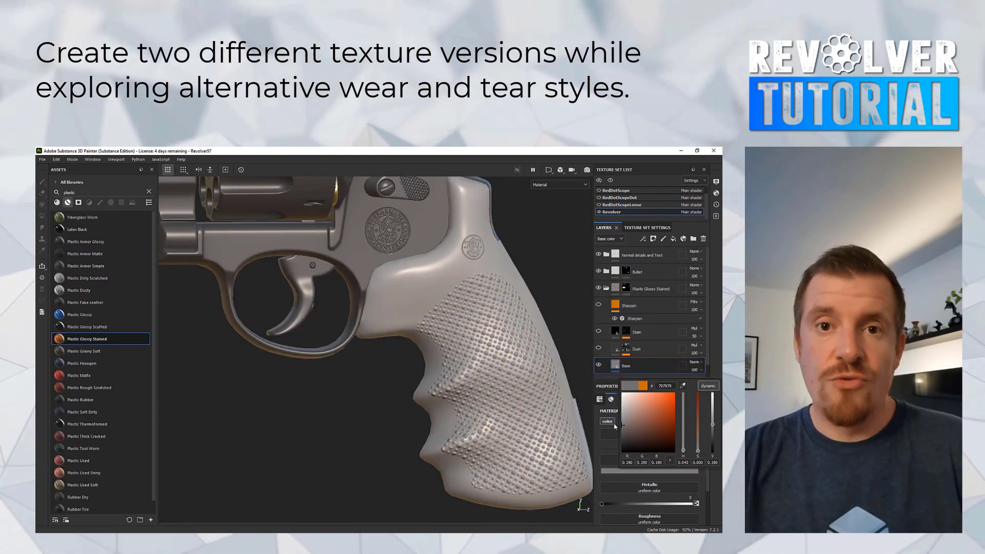
left_click_drag(615, 426, 606, 444)
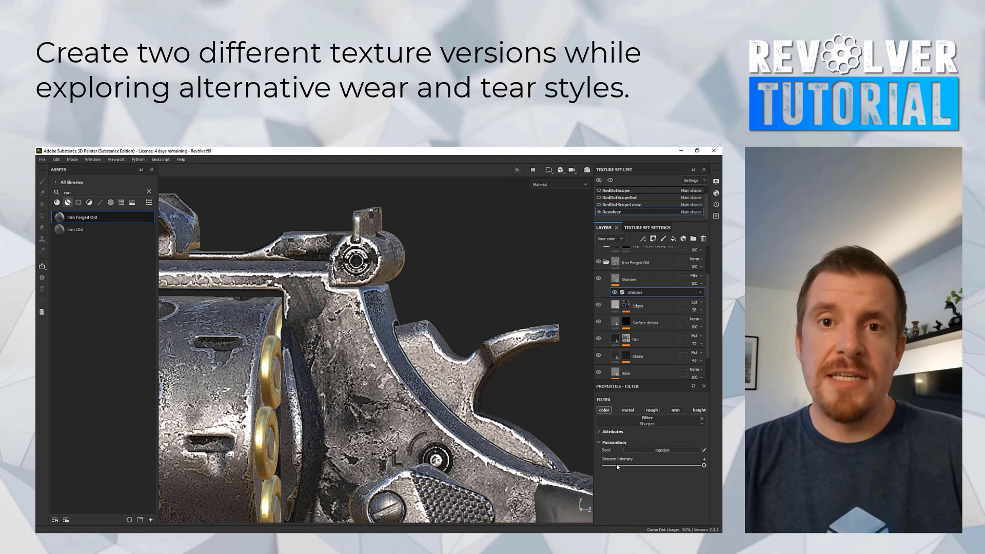
Lower the Iron Forged Old material's Sharpen intensity, and adjust its Base fill visibility and Stains layer opacity
left_click(617, 466)
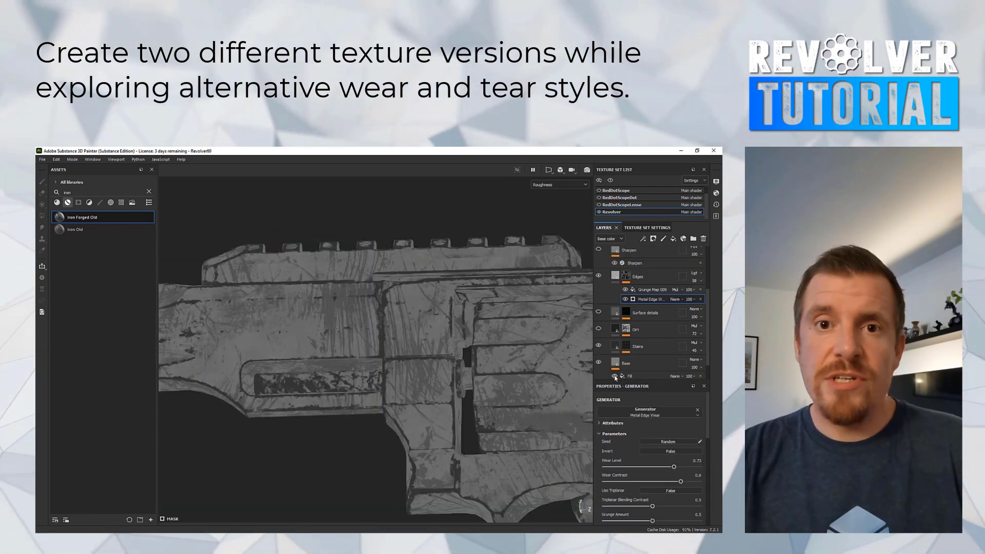
left_click(615, 377)
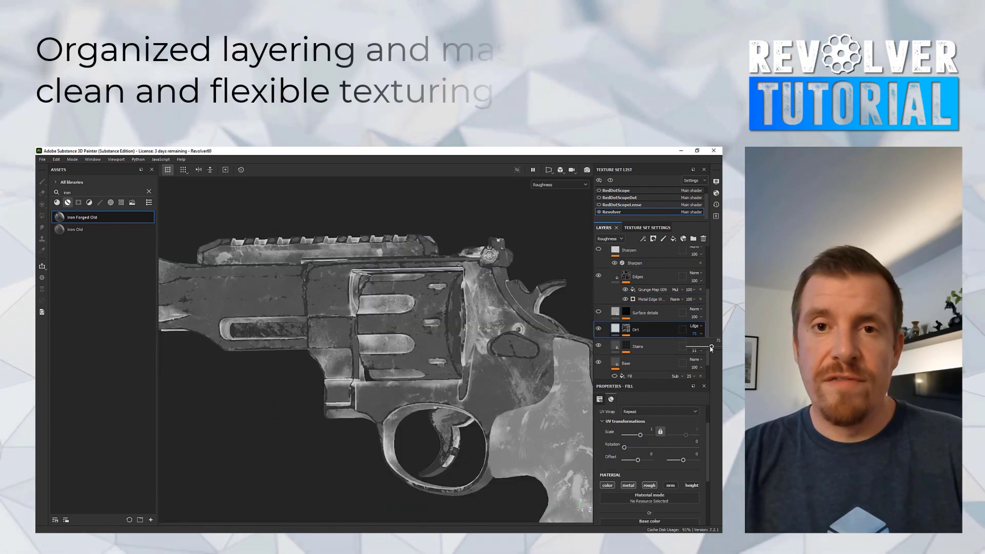
left_click_drag(711, 348, 704, 348)
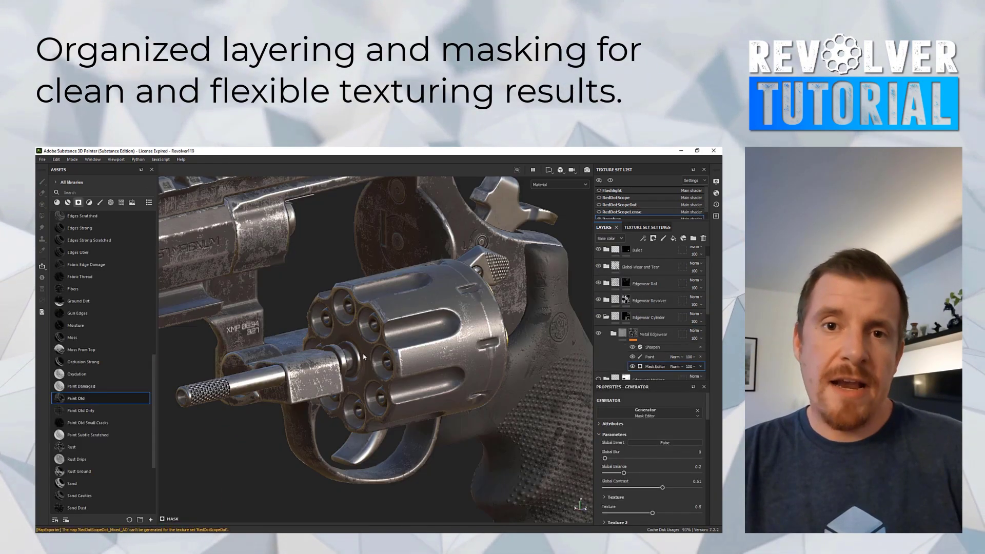
Rotate the environment lighting to inspect the edge wear on the opened cylinder
right_click_drag(400, 396, 439, 396, "shift")
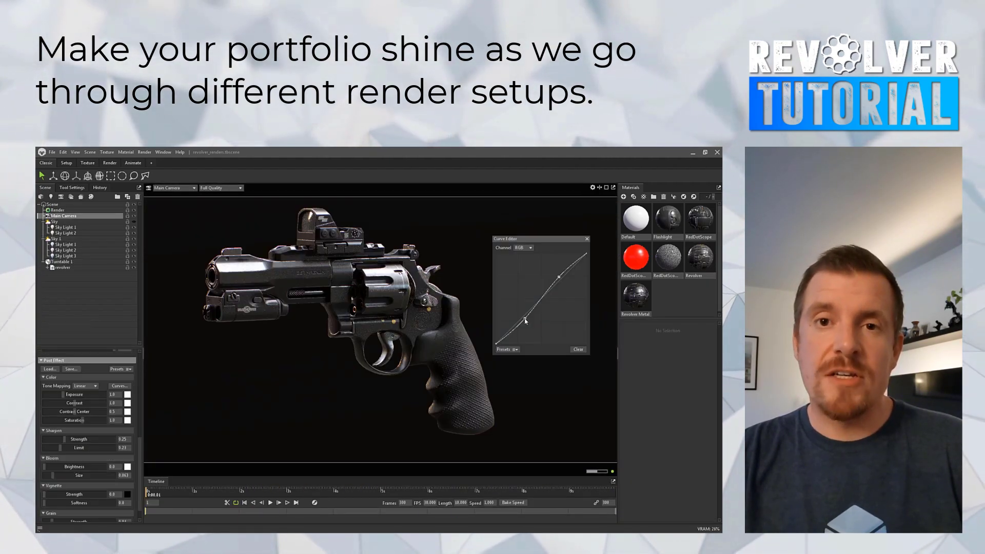
In Marmoset Toolbag, shape the lower part of the Main Camera's RGB tone curve
left_click_drag(539, 320, 537, 330)
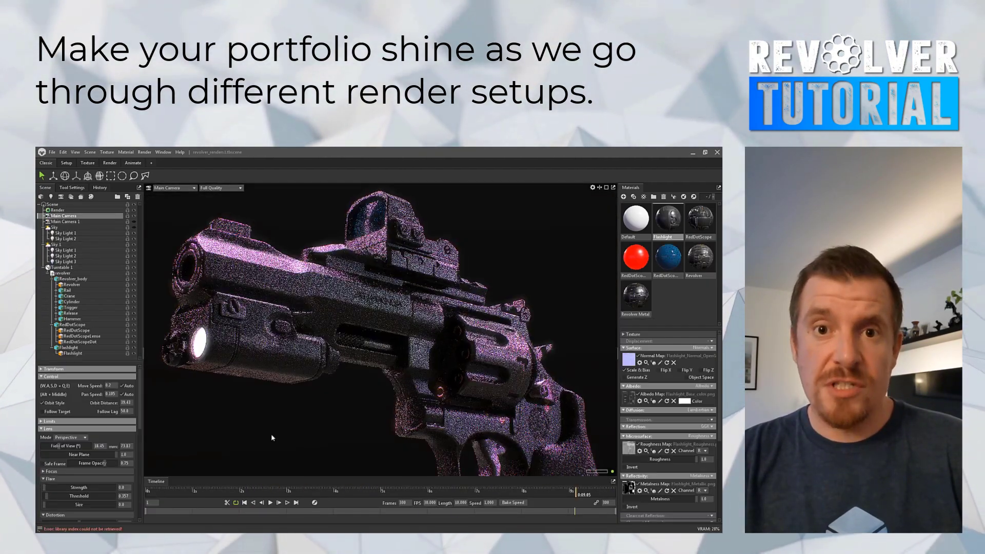